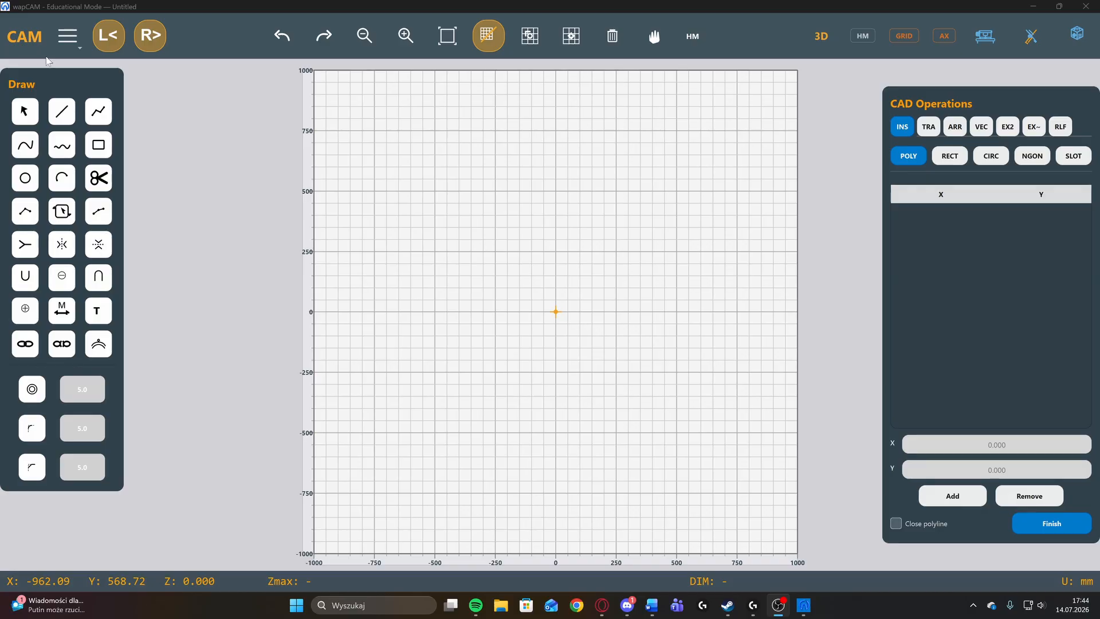
# Switch to CAM mode to view its setup options and return to CAD mode.
pyautogui.click(29, 41)
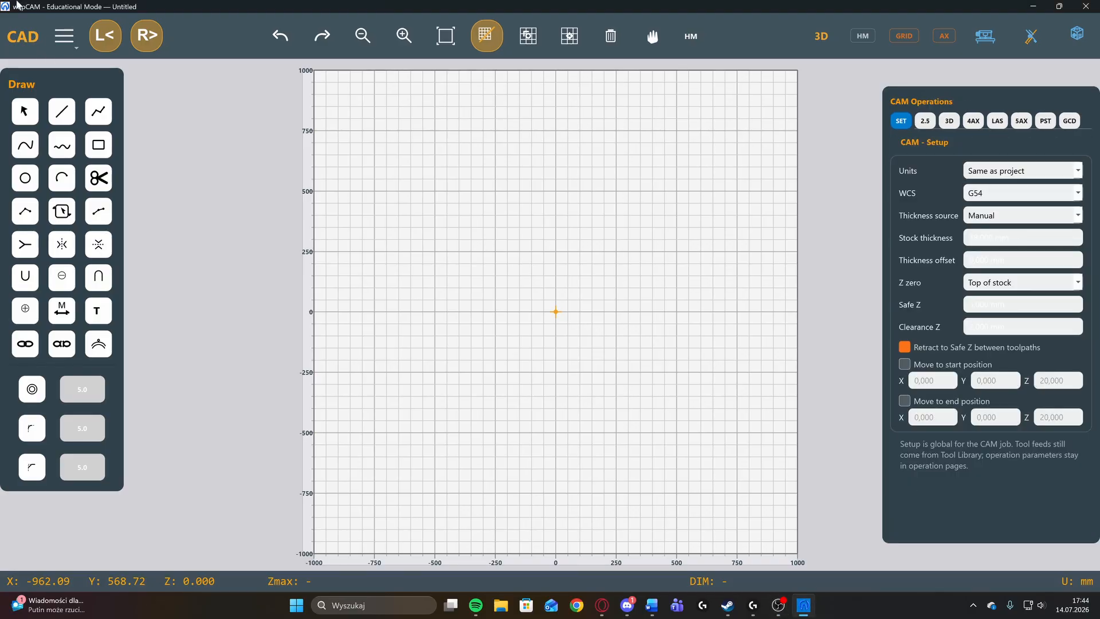
pyautogui.click(27, 39)
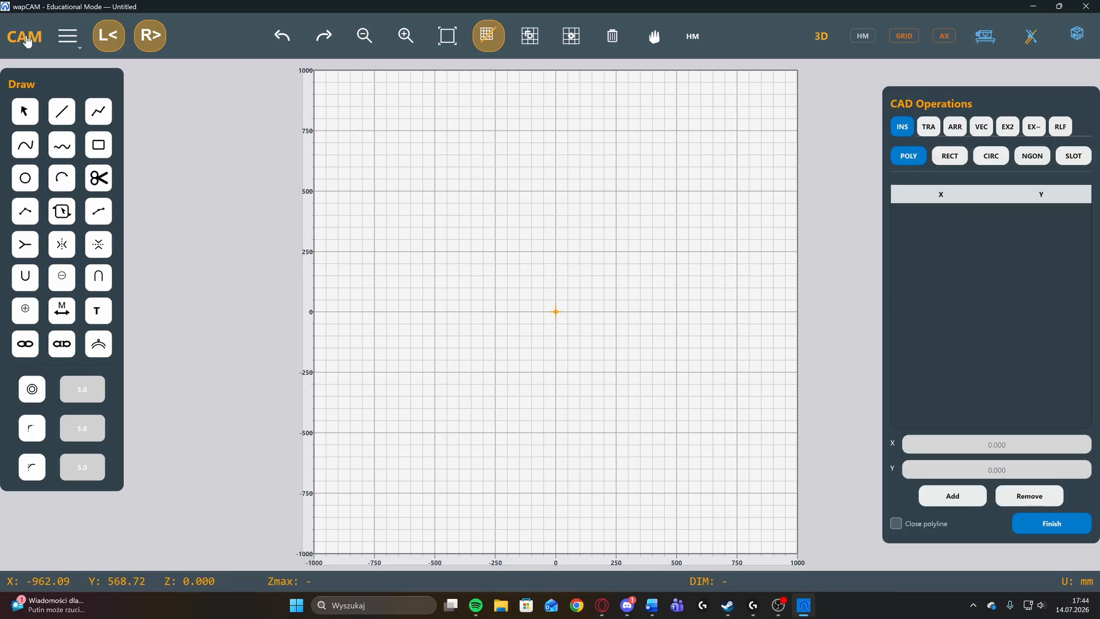
# Look through the project file commands and the application settings for 2D view, language and autosave, and close the settings.
pyautogui.click(57, 39)
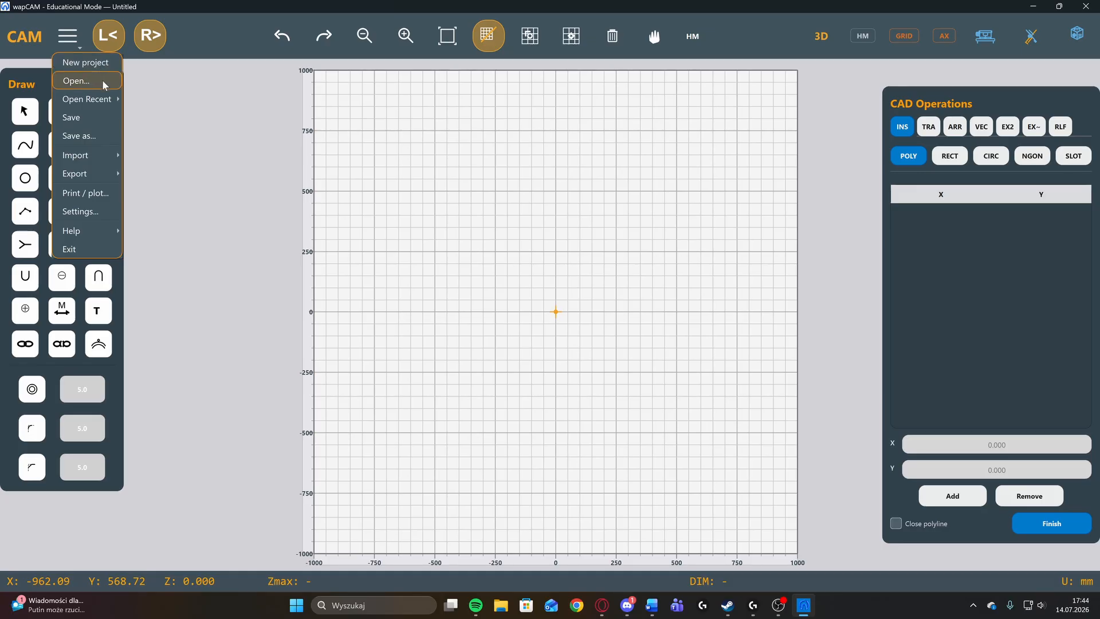
pyautogui.moveTo(103, 100)
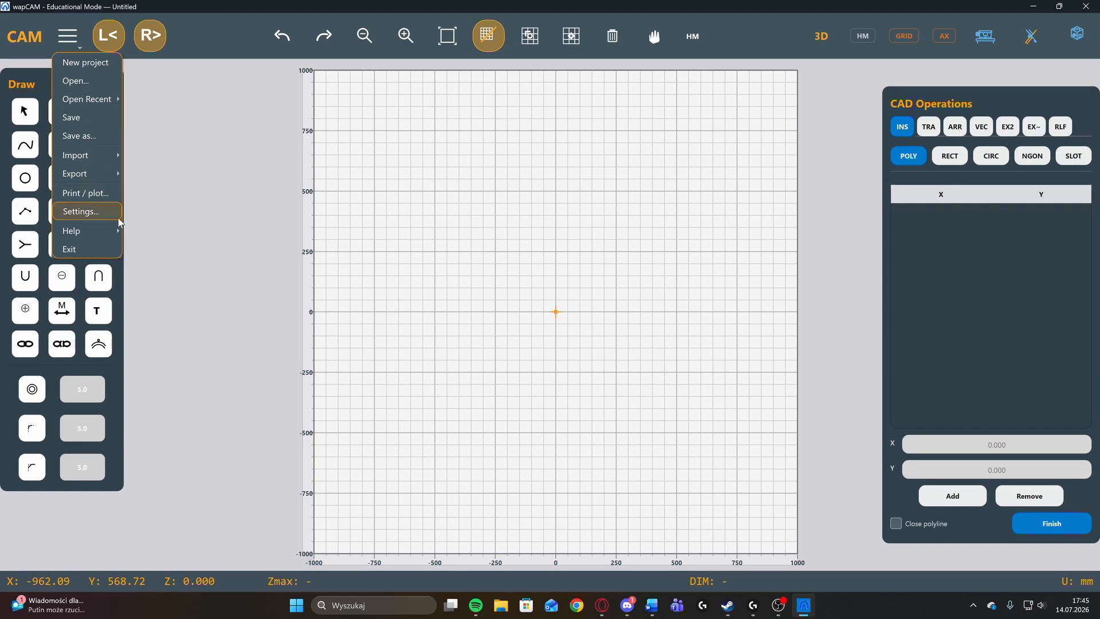
pyautogui.moveTo(88, 230)
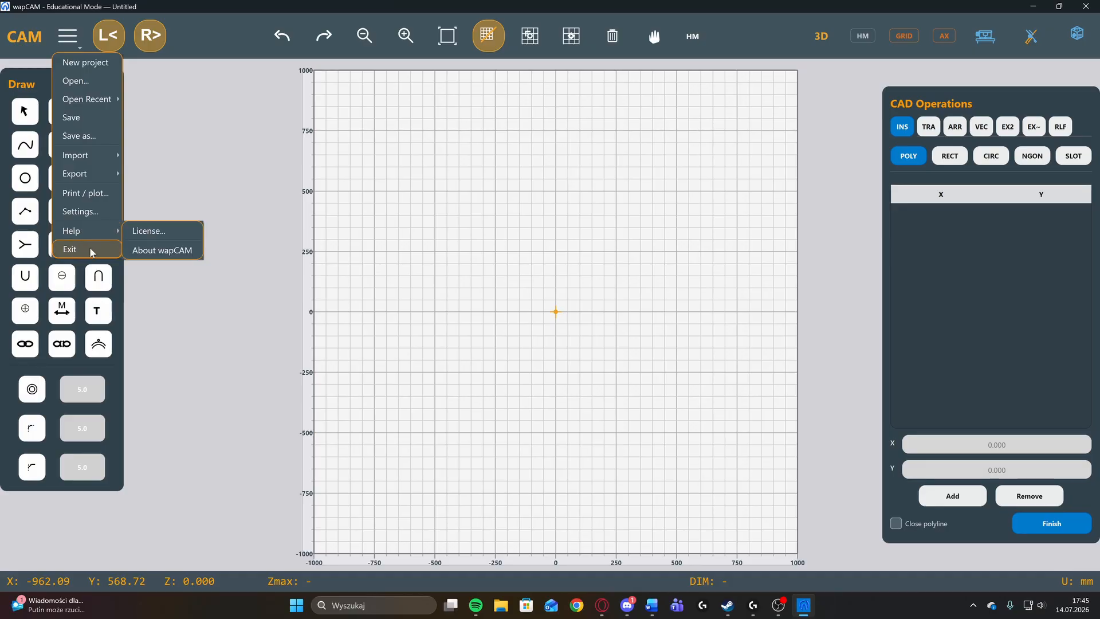
pyautogui.click(81, 212)
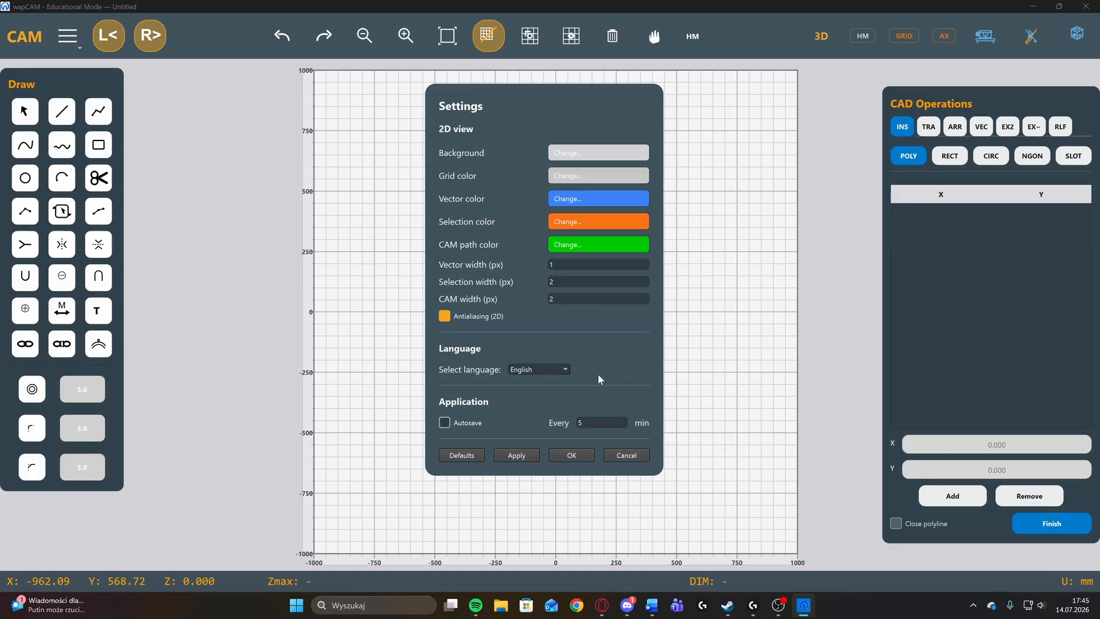
pyautogui.click(584, 455)
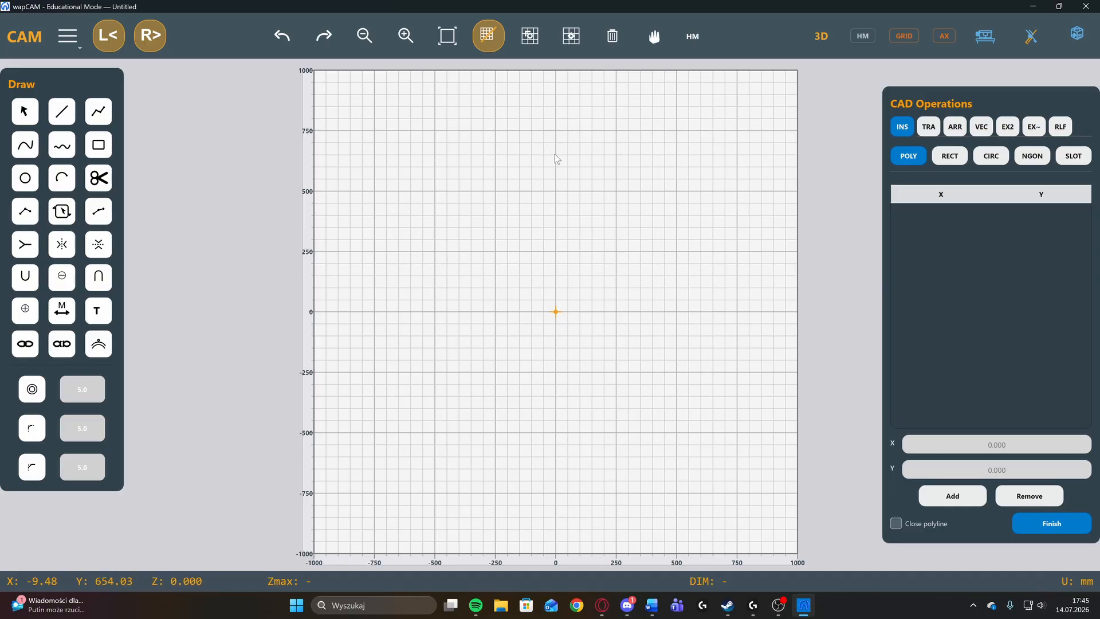
# Hide the Draw and CAD Operations panels and show both again.
pyautogui.click(109, 39)
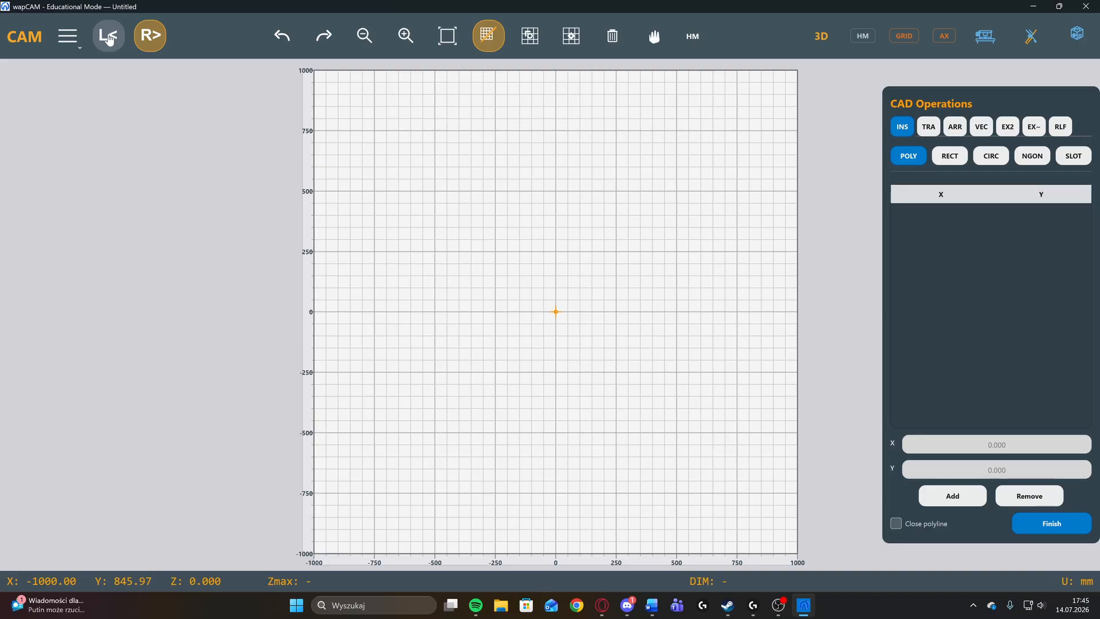
pyautogui.click(150, 36)
pyautogui.click(114, 40)
pyautogui.click(149, 38)
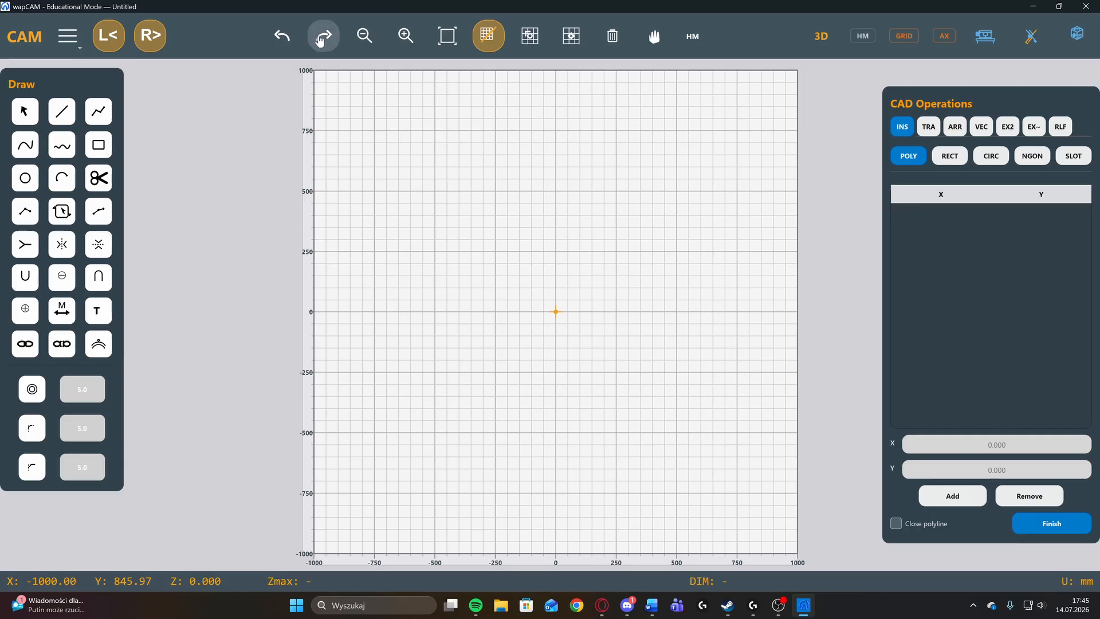
# Draw a very short line near X -530, Y 800 and try undoing and redoing it.
pyautogui.click(61, 111)
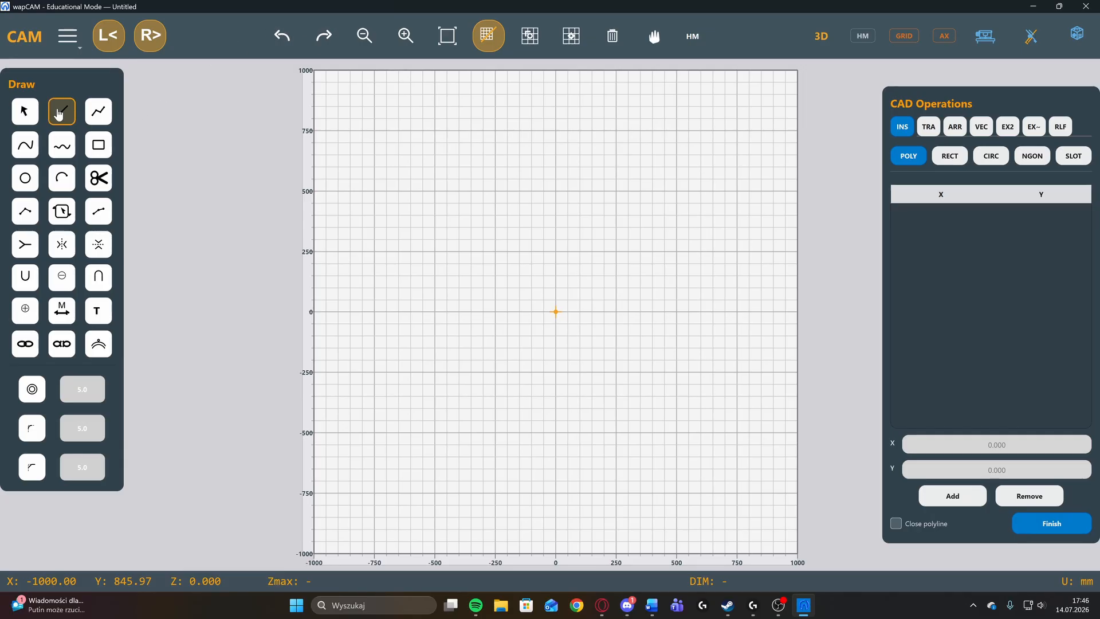
pyautogui.click(426, 117)
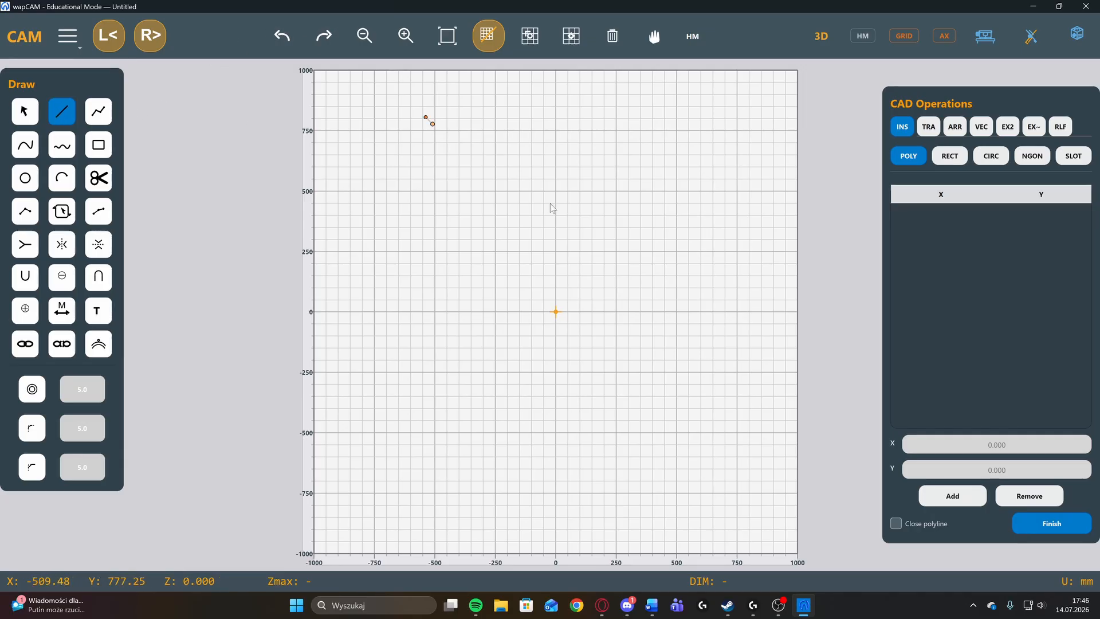
pyautogui.click(282, 35)
pyautogui.click(331, 43)
# Try zooming the canvas out and in, and fit the whole workspace in view.
pyautogui.click(364, 36)
pyautogui.click(363, 39)
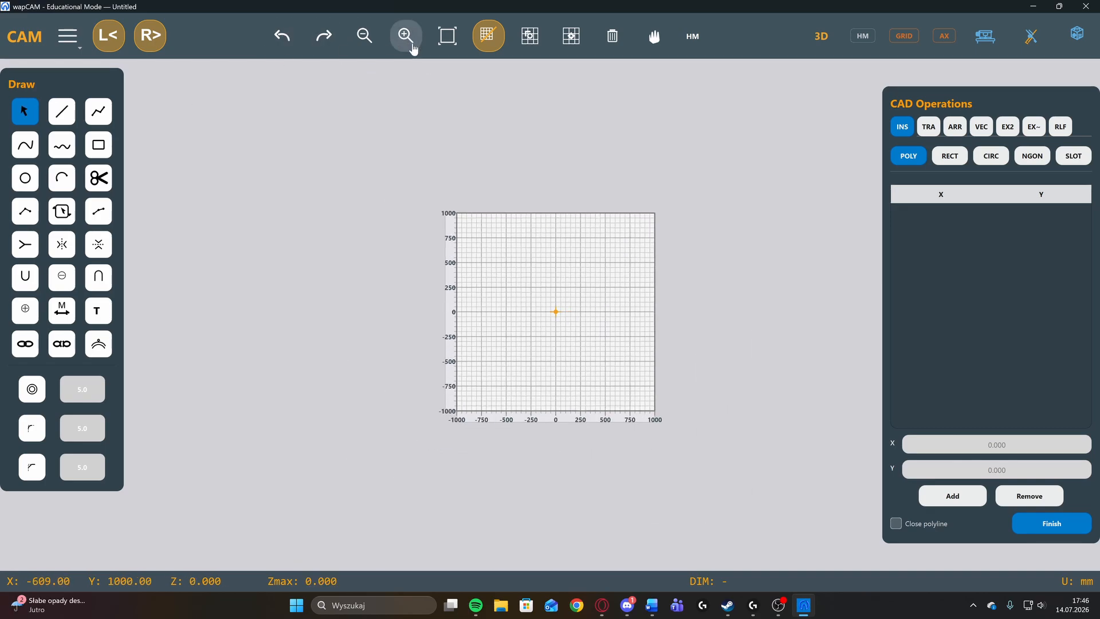
pyautogui.click(407, 38)
pyautogui.click(406, 38)
pyautogui.click(363, 38)
pyautogui.click(363, 38)
pyautogui.click(405, 38)
pyautogui.click(365, 39)
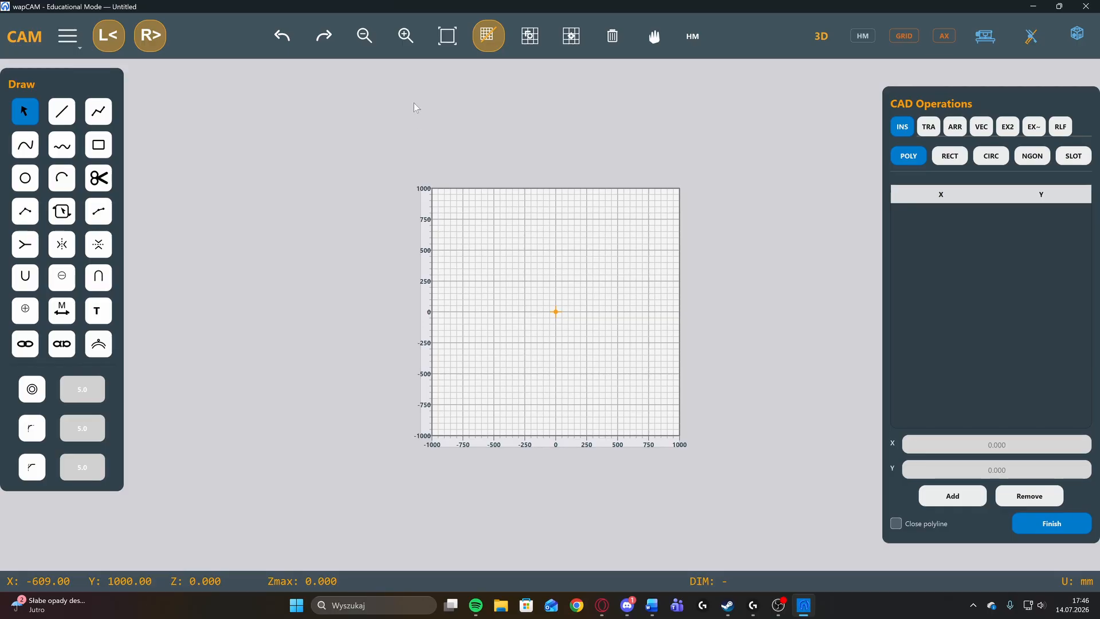
pyautogui.click(447, 37)
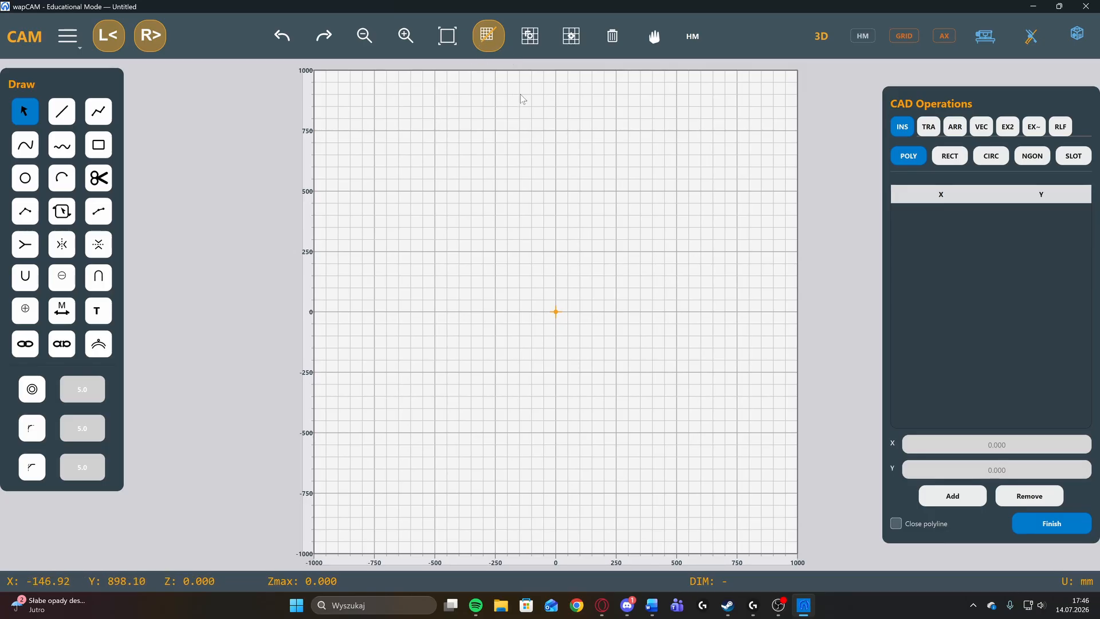
# Hide the workspace grid and show it again.
pyautogui.click(487, 38)
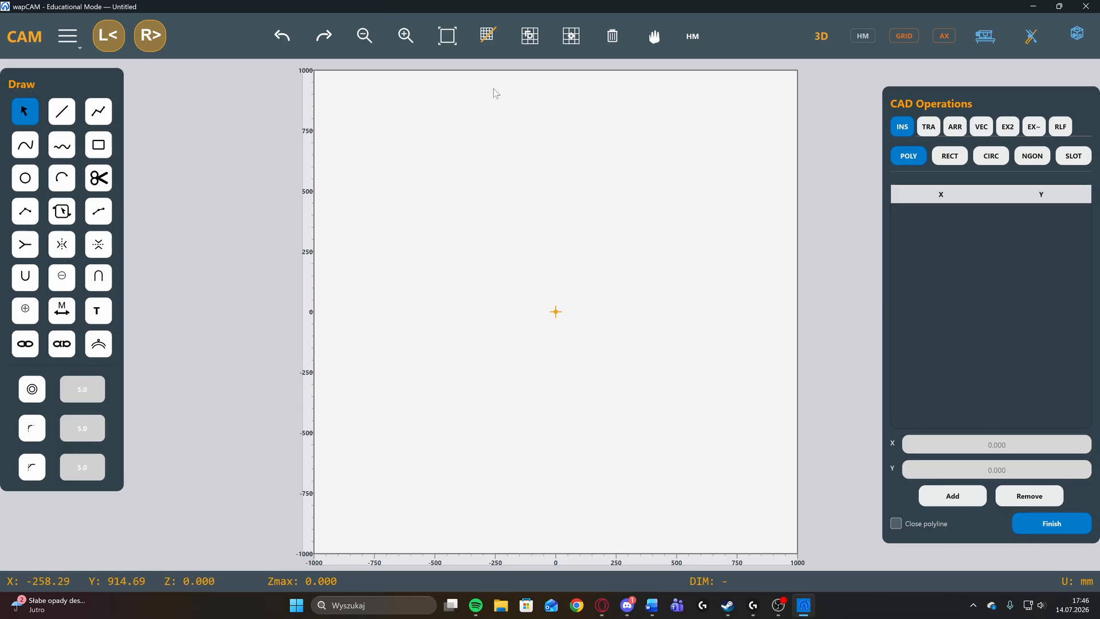
pyautogui.click(488, 36)
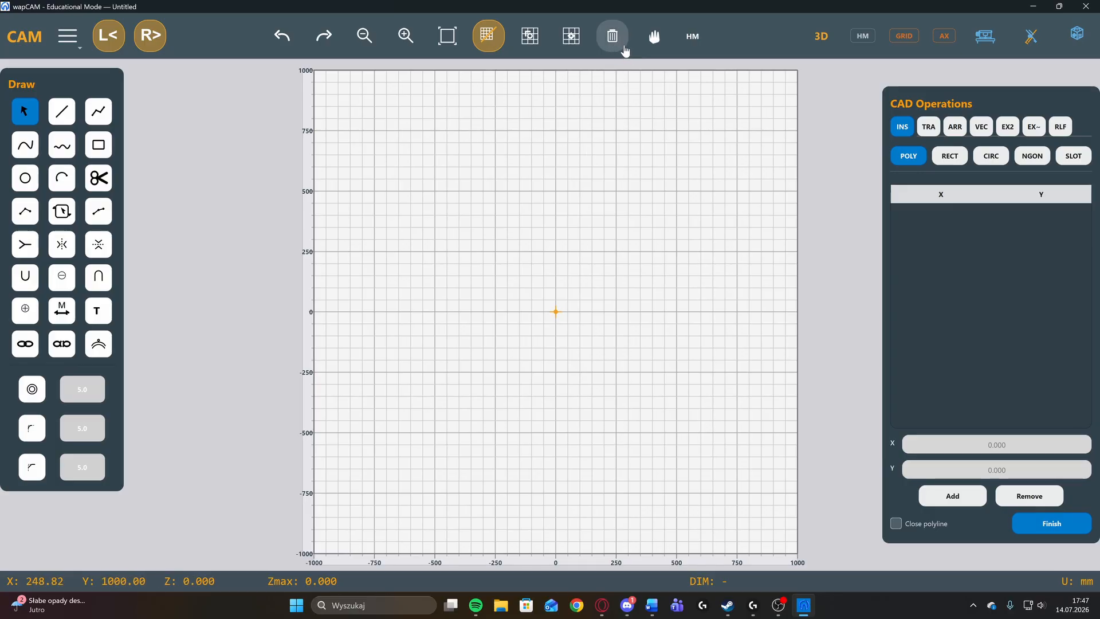
# Try panning the workspace in several directions and restore the fitted view.
pyautogui.click(655, 37)
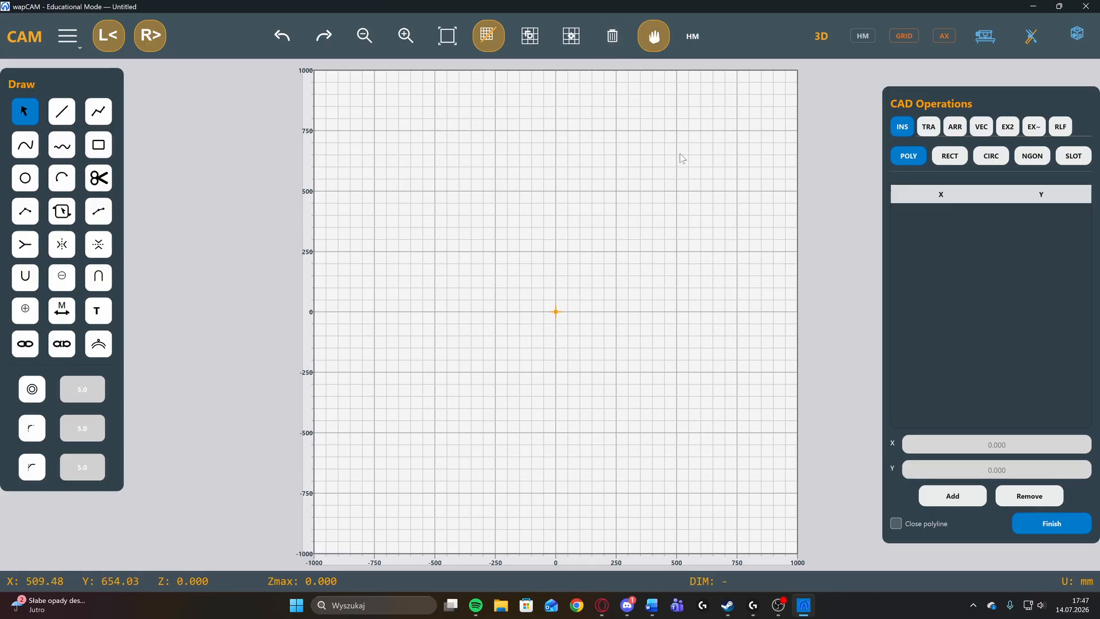
pyautogui.moveTo(687, 144); pyautogui.dragTo(752, 40)
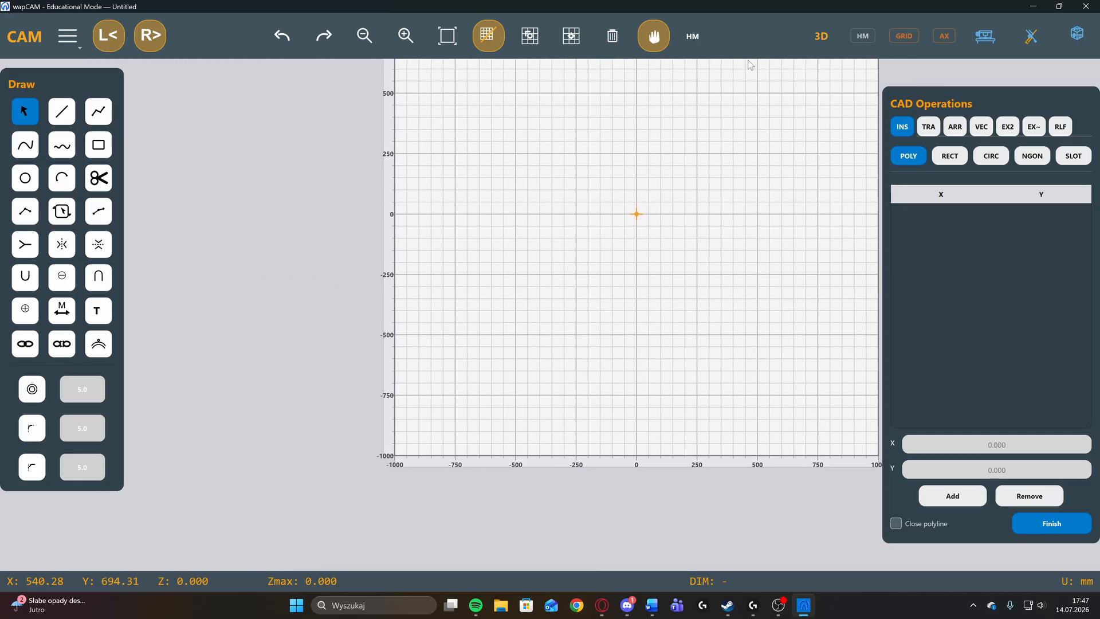
pyautogui.moveTo(507, 209); pyautogui.dragTo(610, 57)
pyautogui.moveTo(502, 269); pyautogui.dragTo(446, 101)
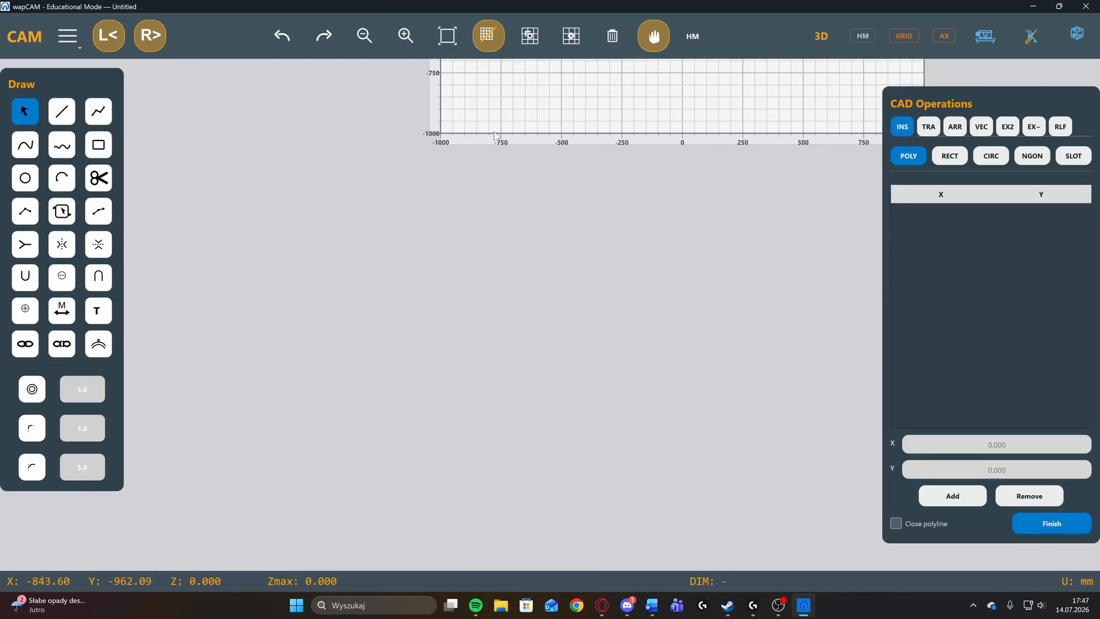
pyautogui.moveTo(586, 144); pyautogui.dragTo(404, 131)
pyautogui.moveTo(638, 157); pyautogui.dragTo(631, 340)
pyautogui.moveTo(478, 229); pyautogui.dragTo(471, 203)
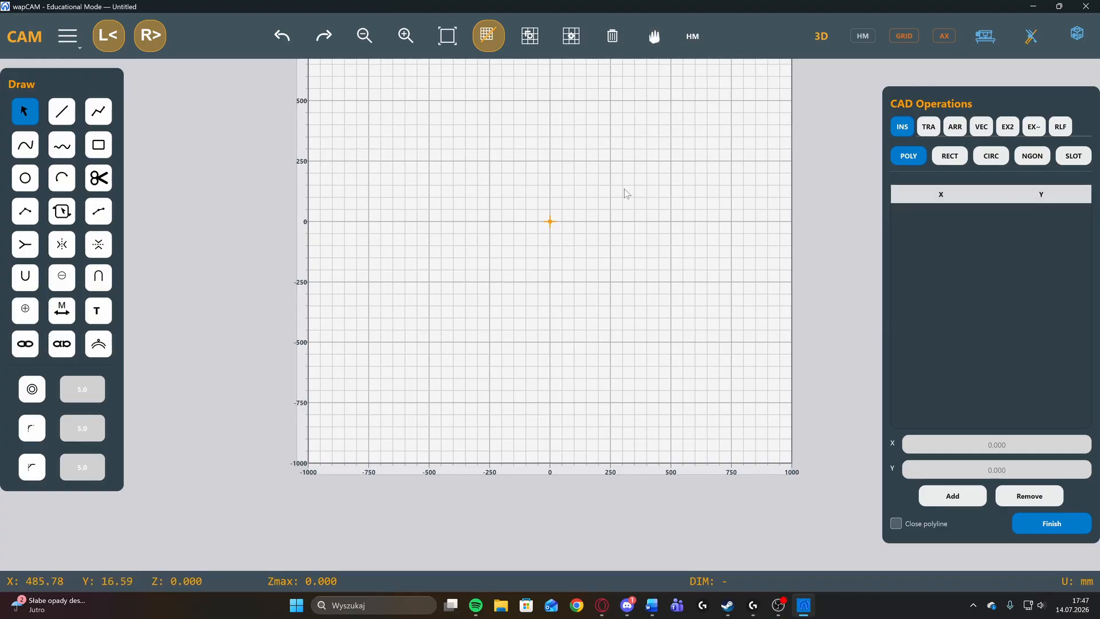
pyautogui.click(447, 36)
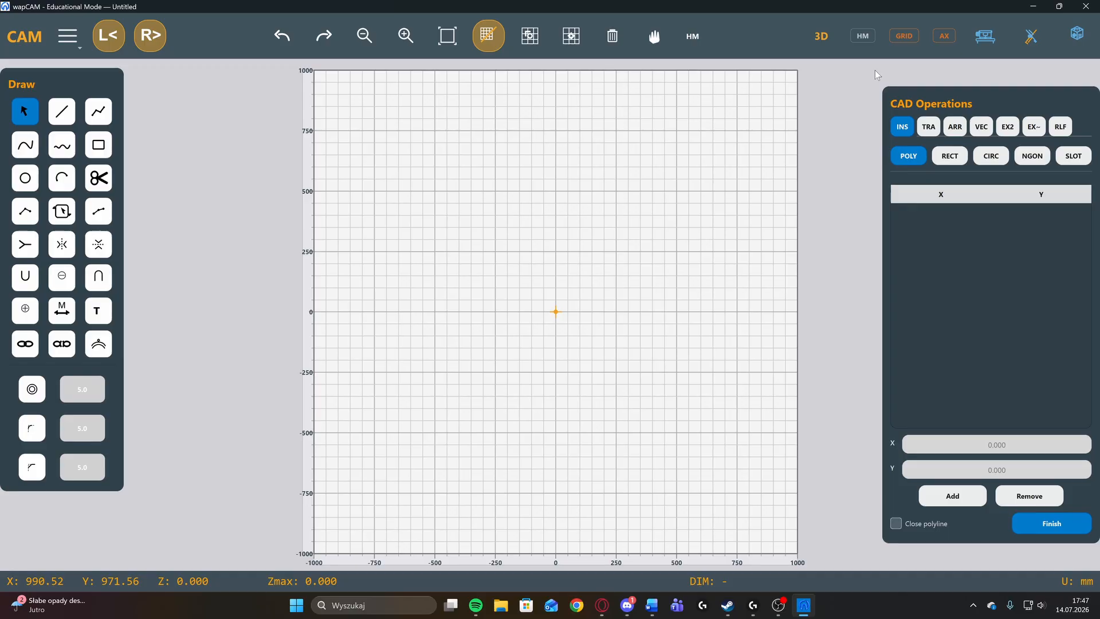
# Review the workspace size, grid, units and origin choices, keeping the origin at Center.
pyautogui.click(983, 39)
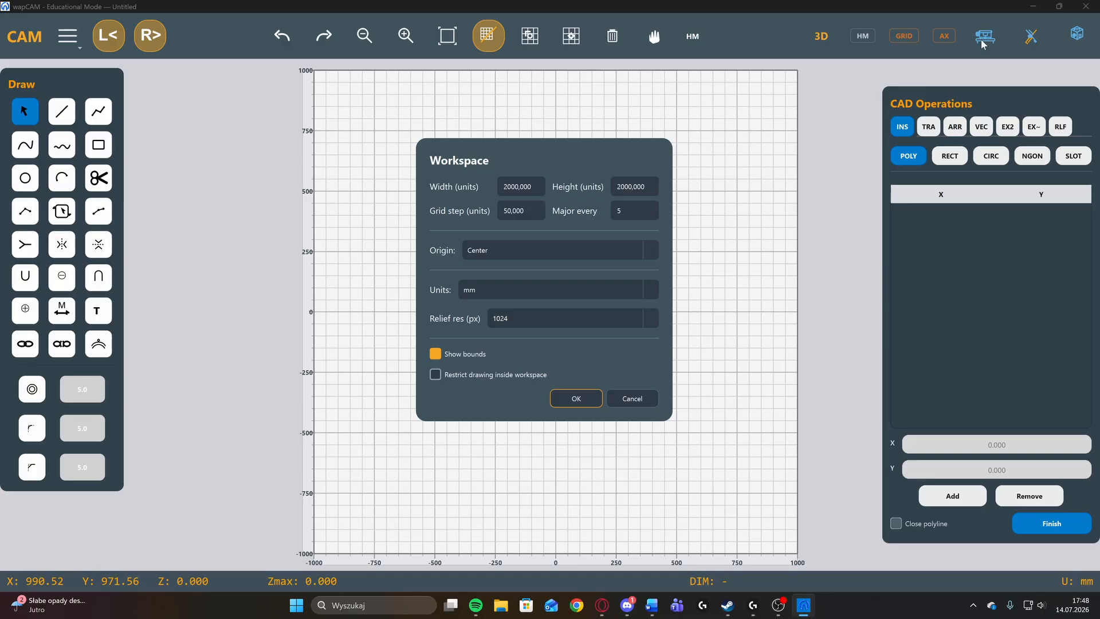
pyautogui.click(625, 251)
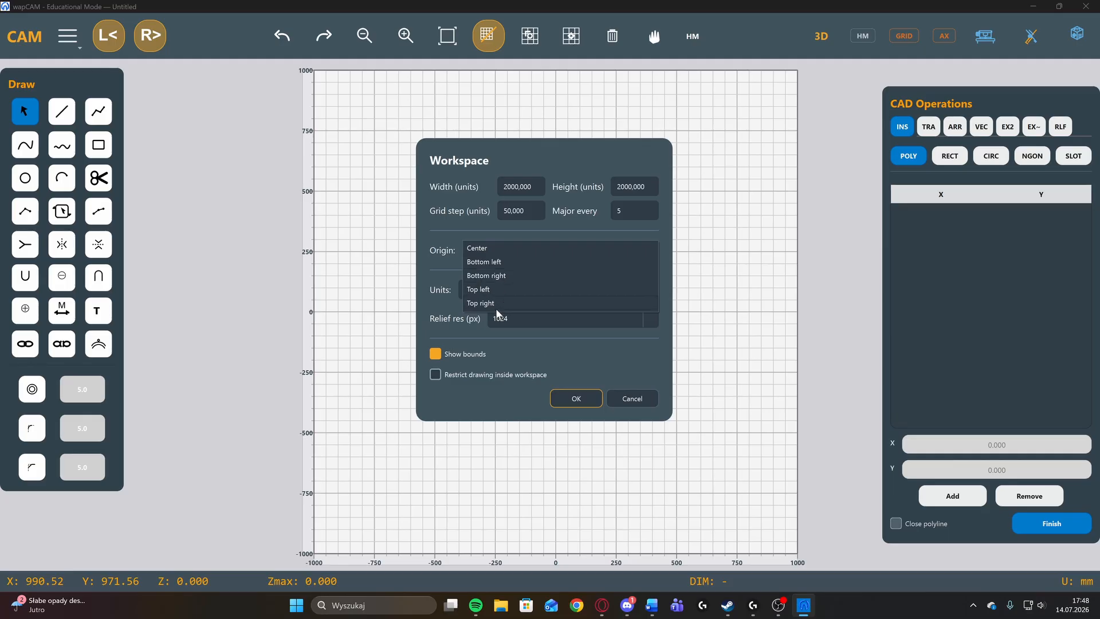
pyautogui.click(494, 249)
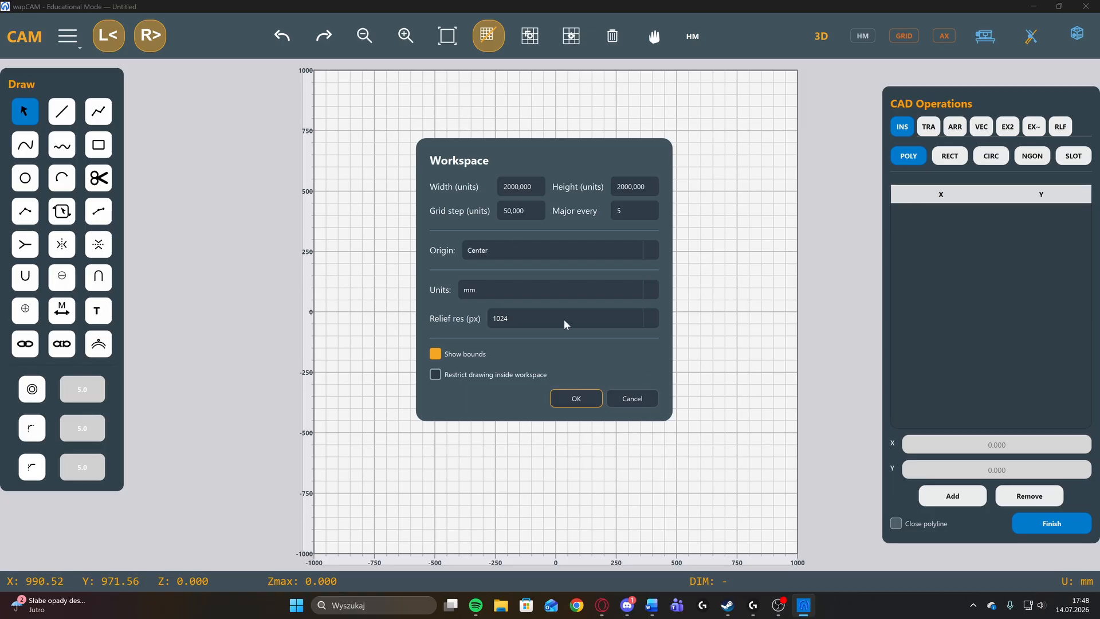
pyautogui.click(569, 398)
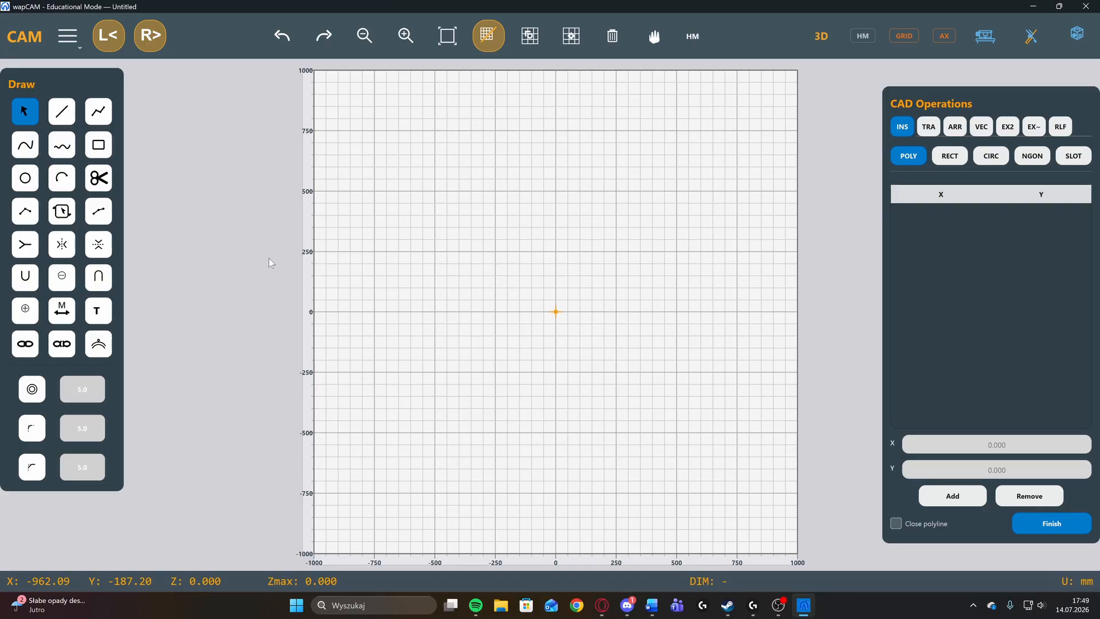
# Hide the CAD Operations panel and draw four separate slanted lines across the workspace, between about Y 800 and Y -510.
pyautogui.click(151, 54)
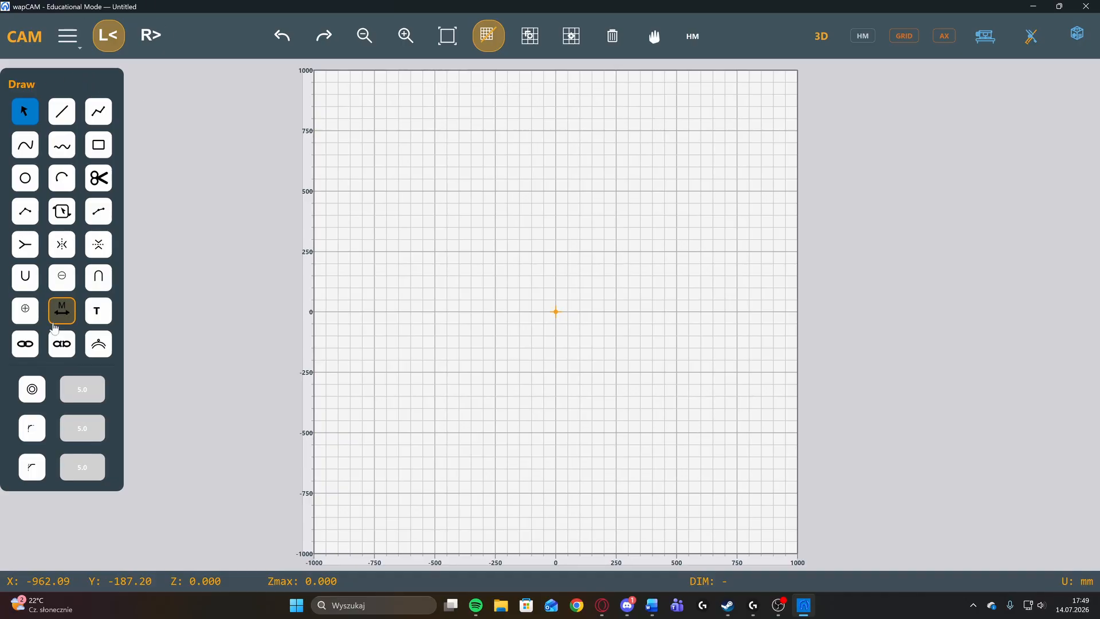
pyautogui.click(70, 112)
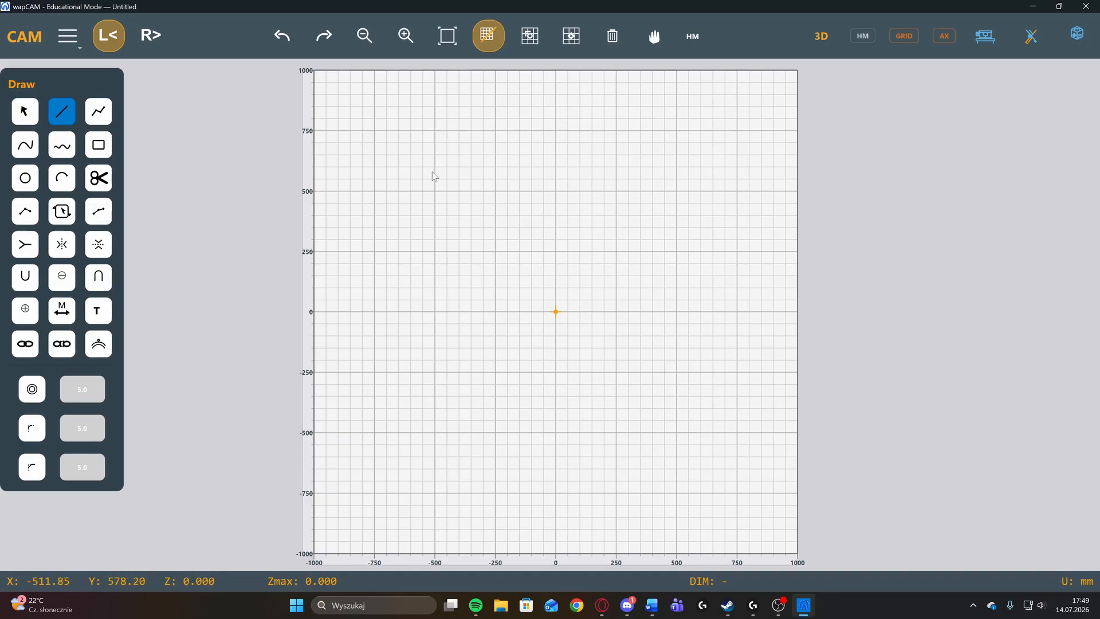
pyautogui.click(637, 207)
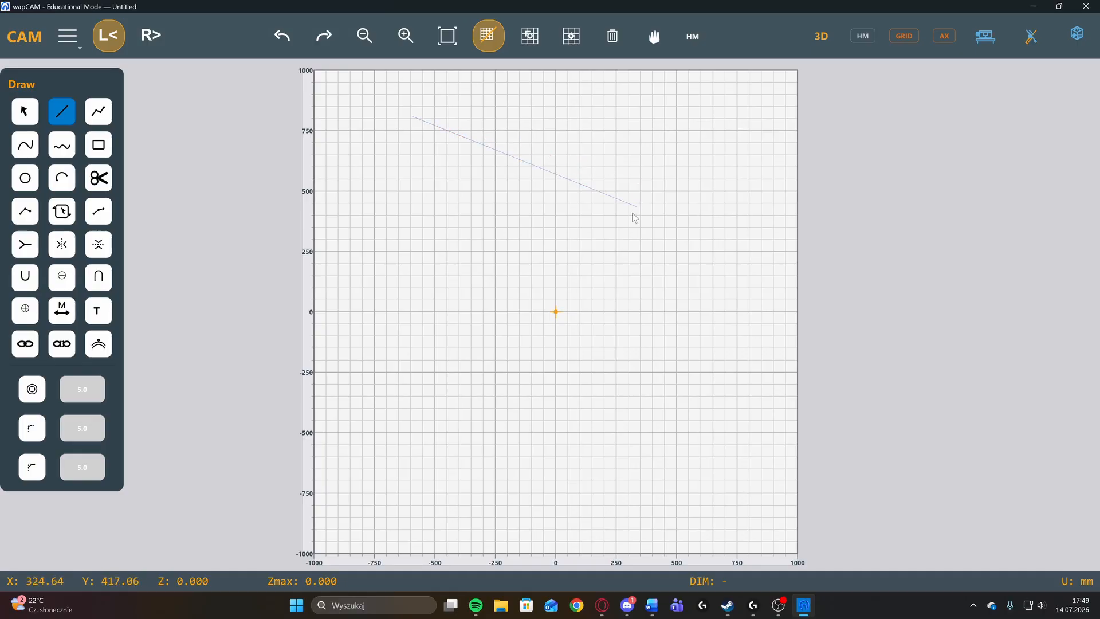
pyautogui.click(567, 249)
pyautogui.click(422, 338)
pyautogui.click(496, 379)
pyautogui.click(689, 282)
pyautogui.click(630, 397)
pyautogui.click(505, 435)
# Enable grid snapping and draw horizontal lines at Y 850 and Y 250, a vertical line at X 500, and a slanted line from (-500, 500).
pyautogui.click(532, 39)
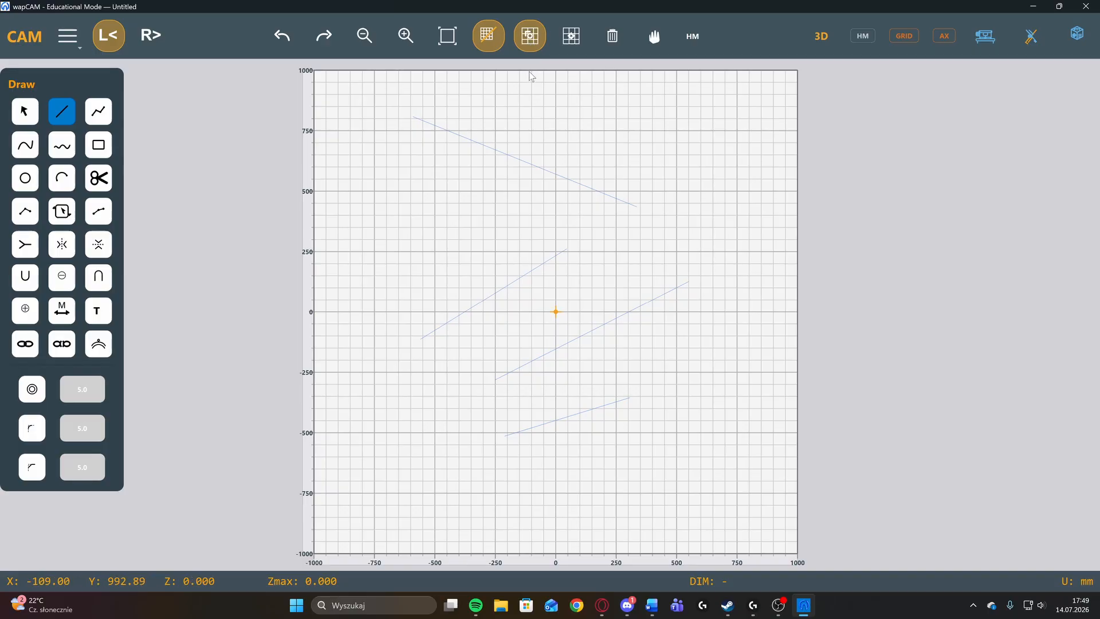
pyautogui.click(512, 106)
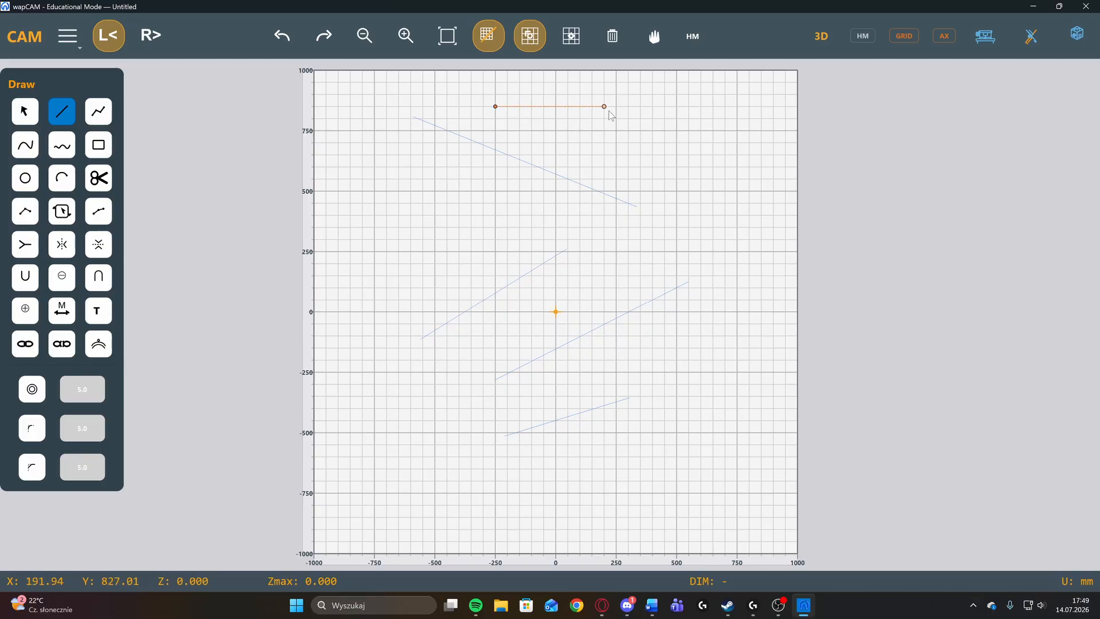
pyautogui.click(675, 120)
pyautogui.click(725, 251)
pyautogui.click(585, 252)
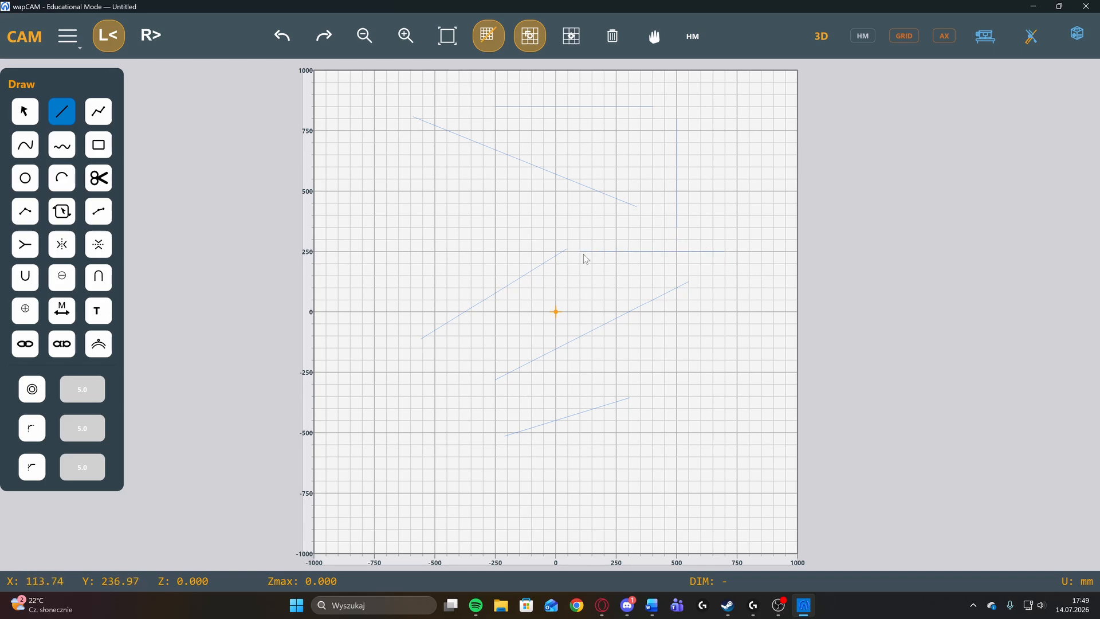
pyautogui.click(435, 191)
pyautogui.click(428, 274)
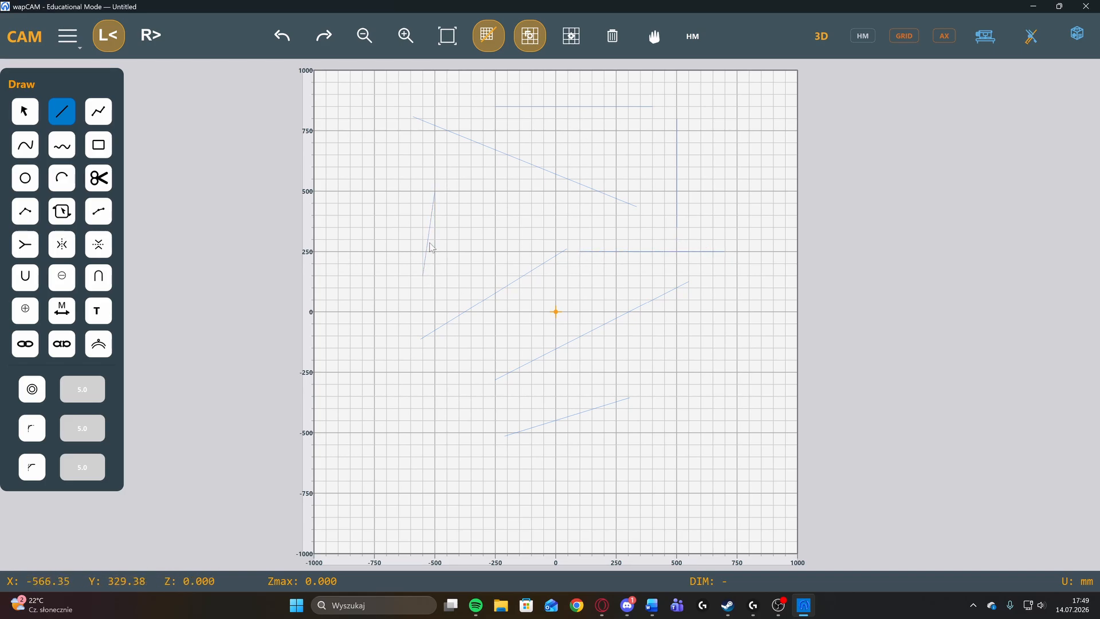
# Enable point snapping and draw connected lines from the existing endpoints at (400, 850) and (-500, 500), adding a horizontal line at Y 350.
pyautogui.click(573, 38)
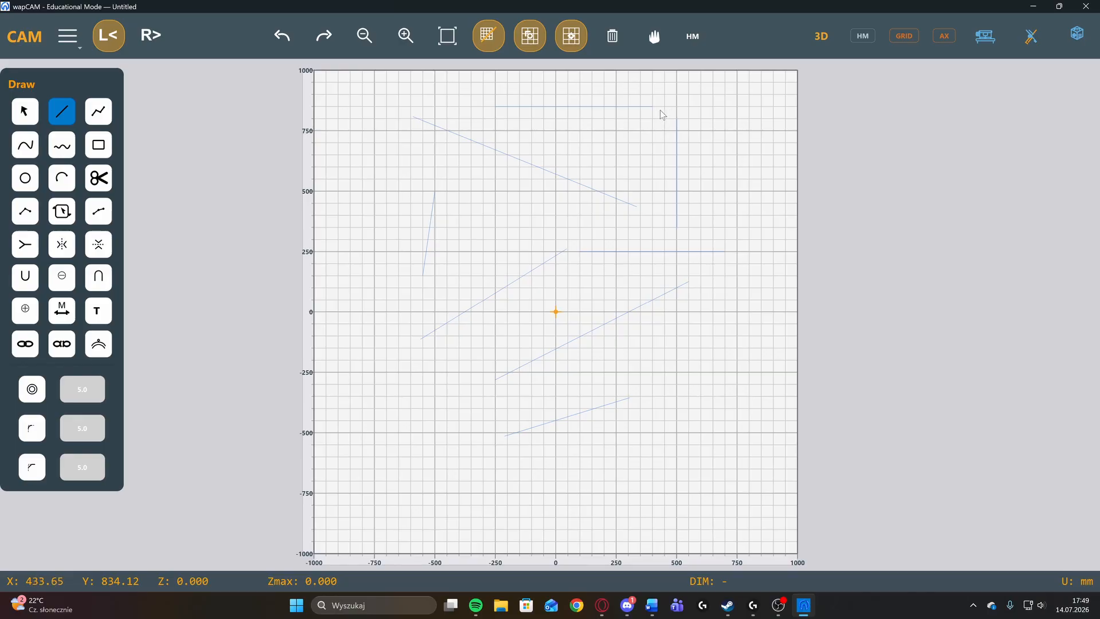
pyautogui.moveTo(652, 107); pyautogui.dragTo(652, 166)
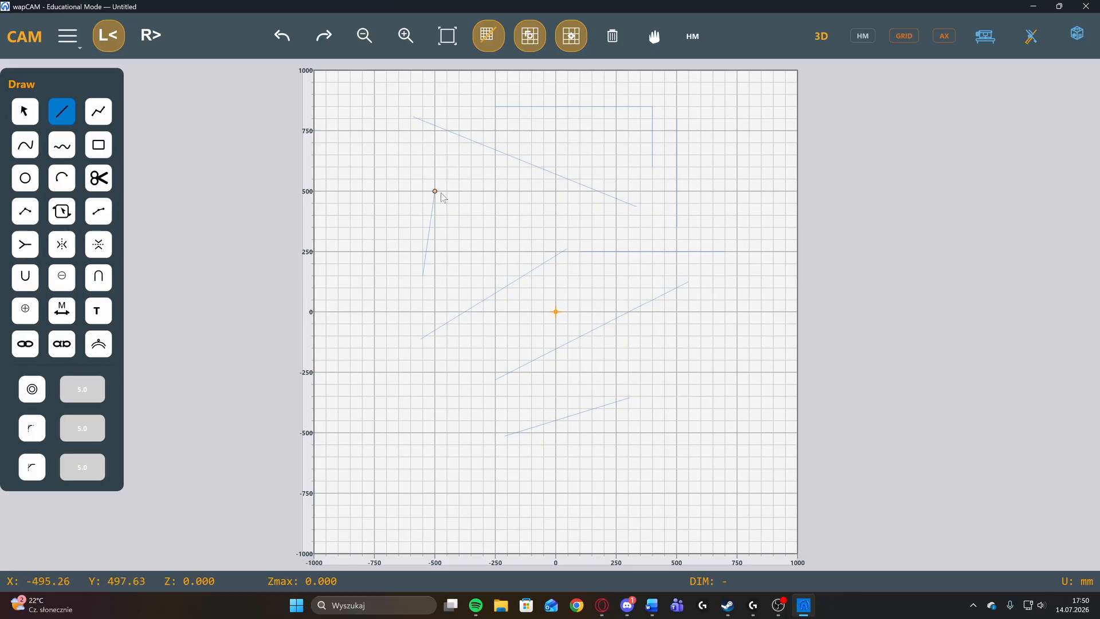
pyautogui.moveTo(442, 192); pyautogui.dragTo(727, 224)
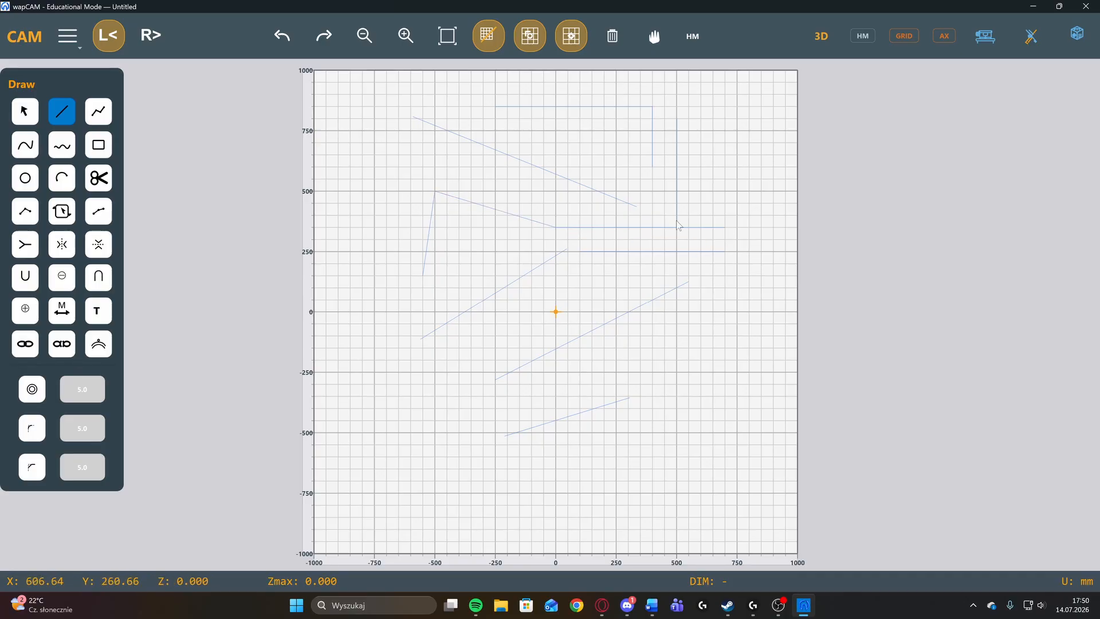
# Disable grid snapping and draw connected lines from the endpoint near (-590, 805) through about (-750, 305) to about (-580, 135).
pyautogui.click(524, 40)
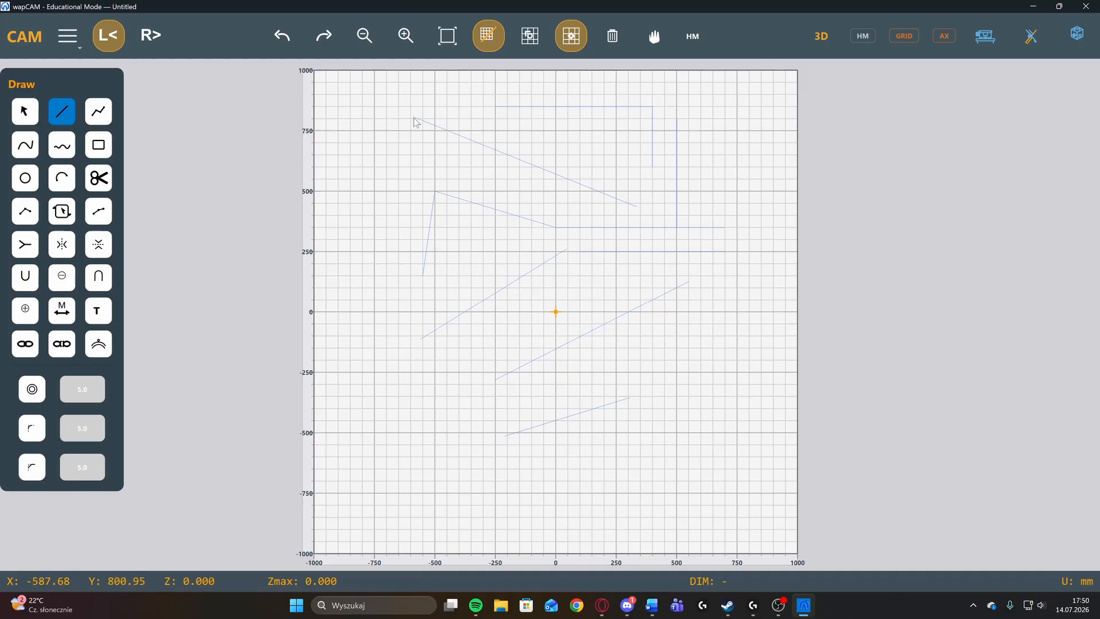
pyautogui.moveTo(414, 118)
pyautogui.mouseDown()
pyautogui.moveTo(374, 238)
pyautogui.moveTo(415, 279)
pyautogui.mouseUp()
# Box-select the upper lines and delete them, and do the same with the remaining lines to clear the workspace.
pyautogui.click(31, 113)
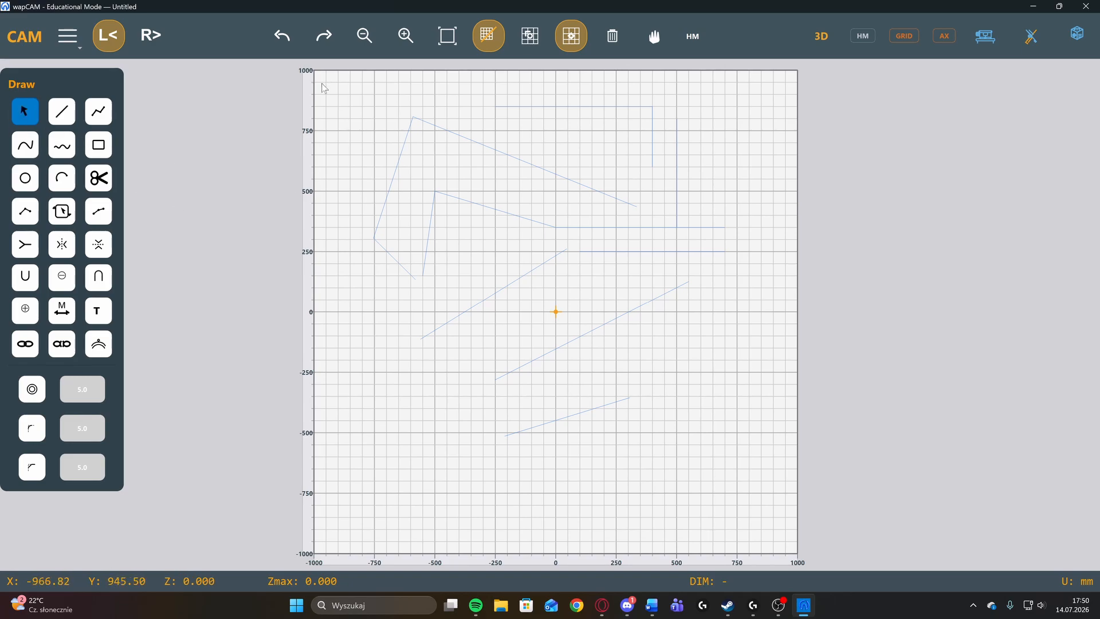
pyautogui.moveTo(327, 82); pyautogui.dragTo(758, 487)
pyautogui.click(713, 398)
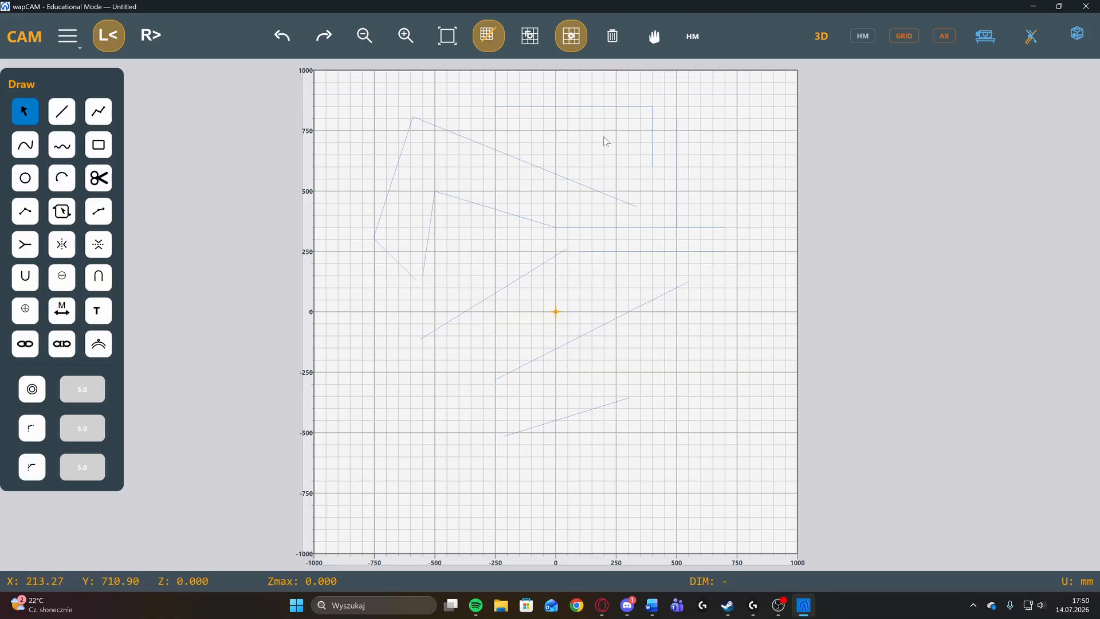
pyautogui.click(604, 108)
pyautogui.moveTo(342, 97); pyautogui.dragTo(745, 262)
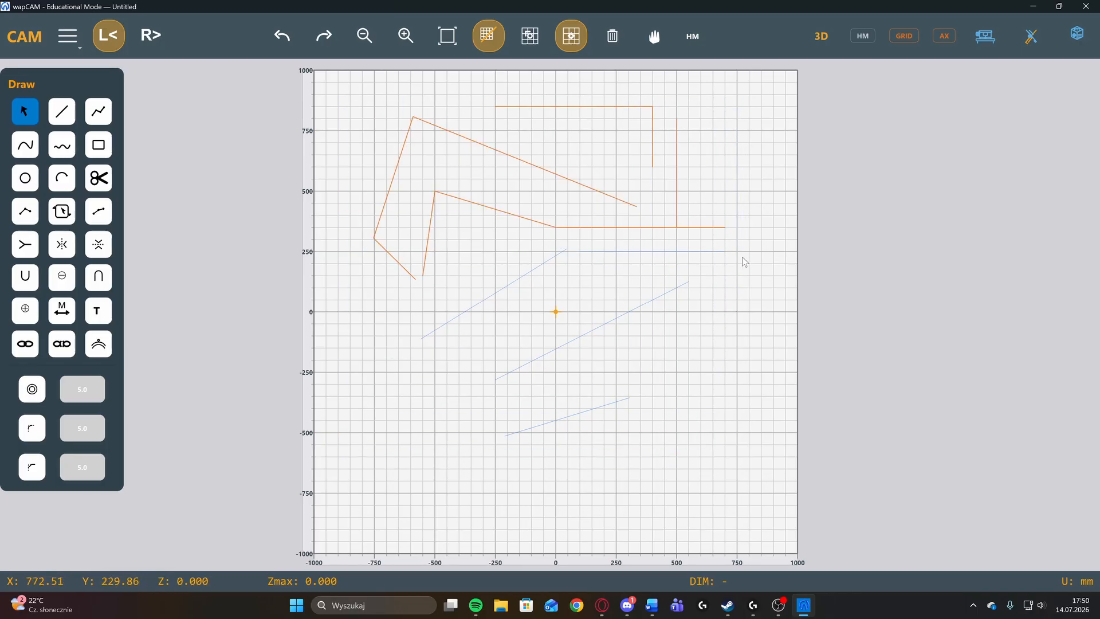
pyautogui.click(613, 38)
pyautogui.moveTo(364, 201); pyautogui.dragTo(730, 486)
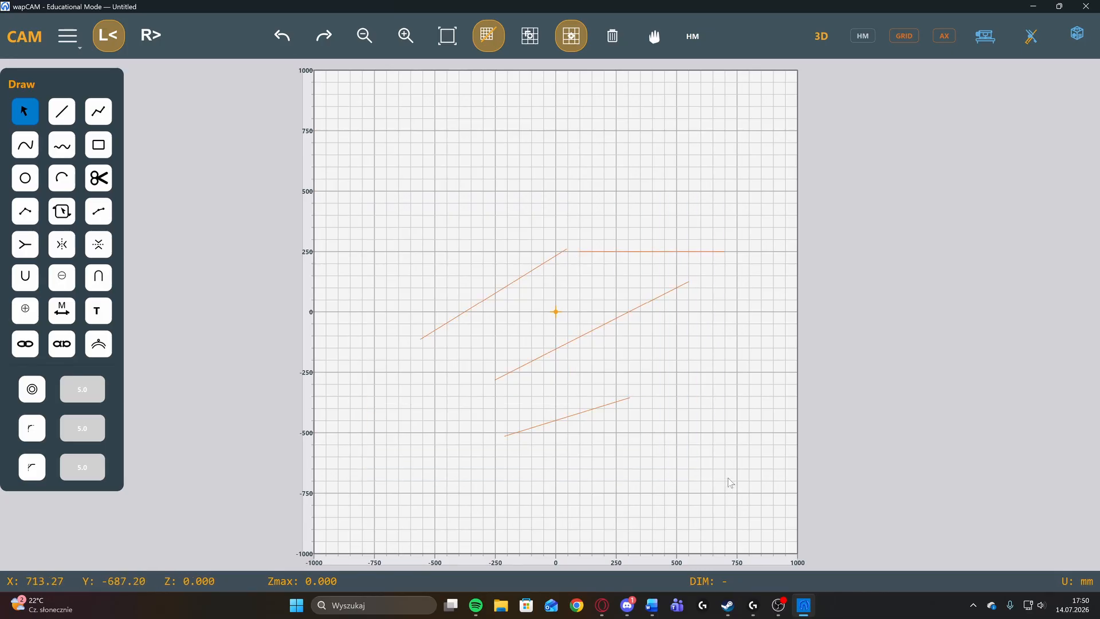
pyautogui.press('Delete')
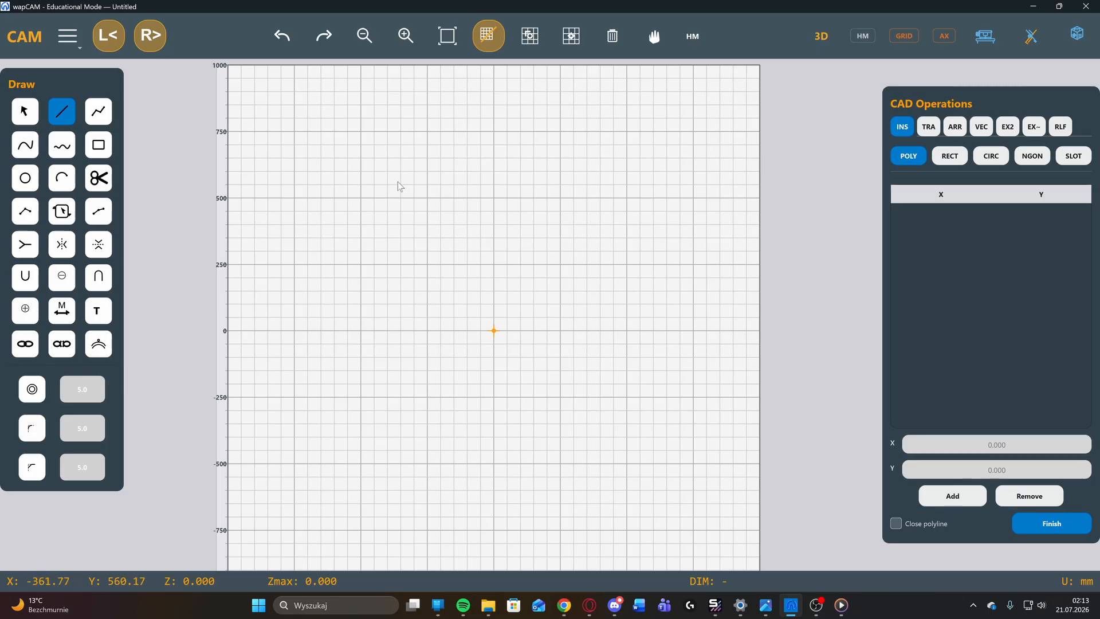
# Draw four separate slanted lines without snapping in the upper half of the workspace, between about Y 750 and Y -15.
pyautogui.click(347, 153)
pyautogui.click(579, 131)
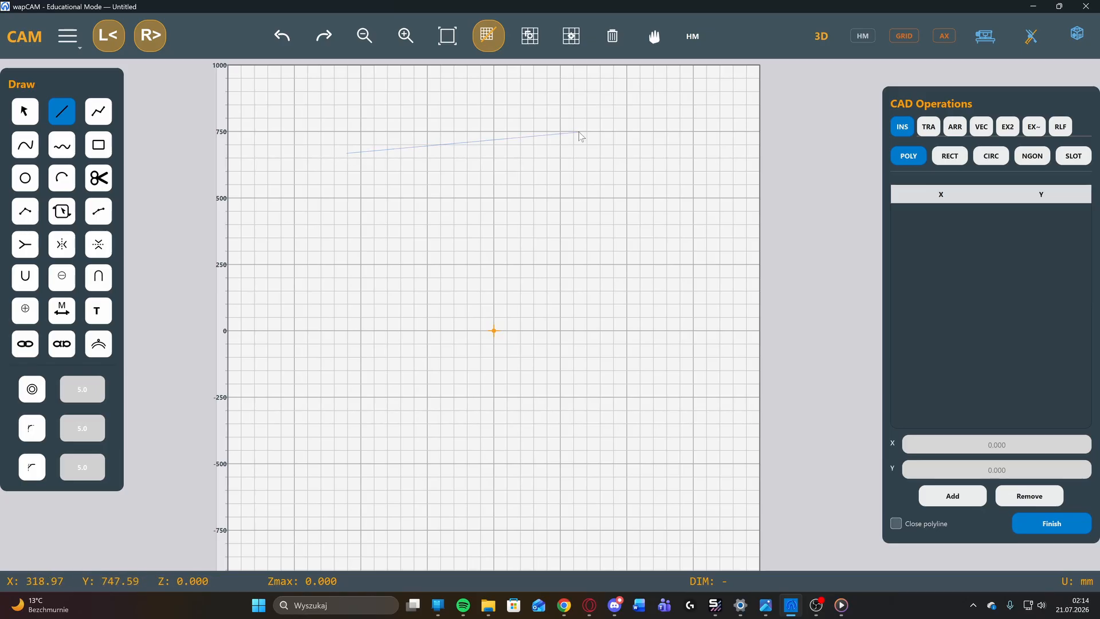
pyautogui.click(390, 218)
pyautogui.click(299, 285)
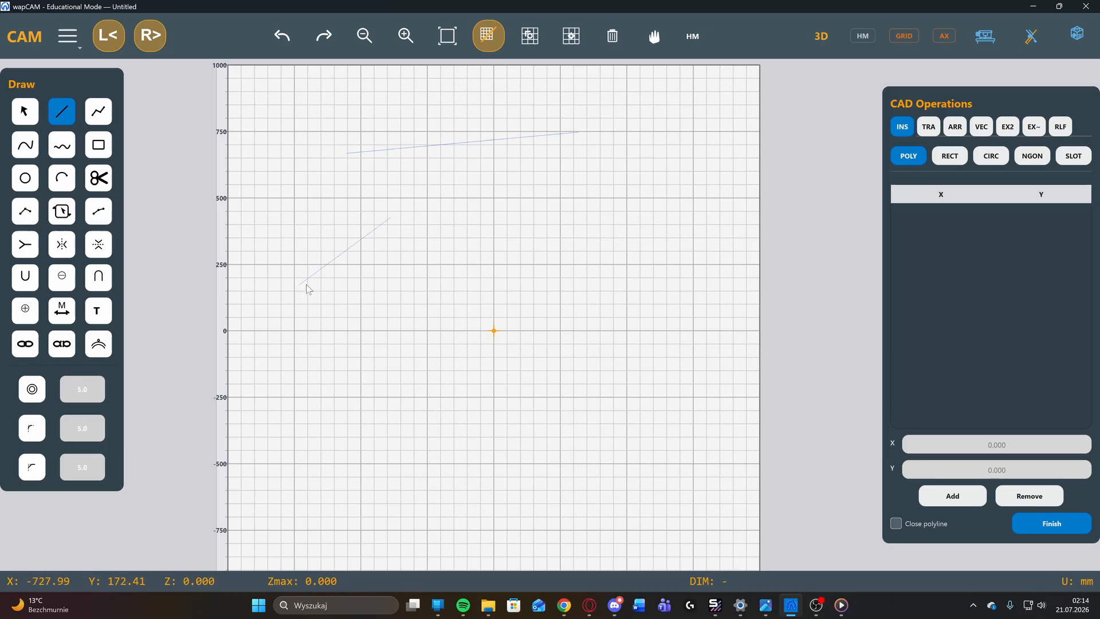
pyautogui.click(501, 193)
pyautogui.click(617, 305)
pyautogui.click(402, 335)
pyautogui.click(449, 202)
# Select all four slanted lines together, shift them about 170 mm right and 95 mm down, and delete them.
pyautogui.click(24, 111)
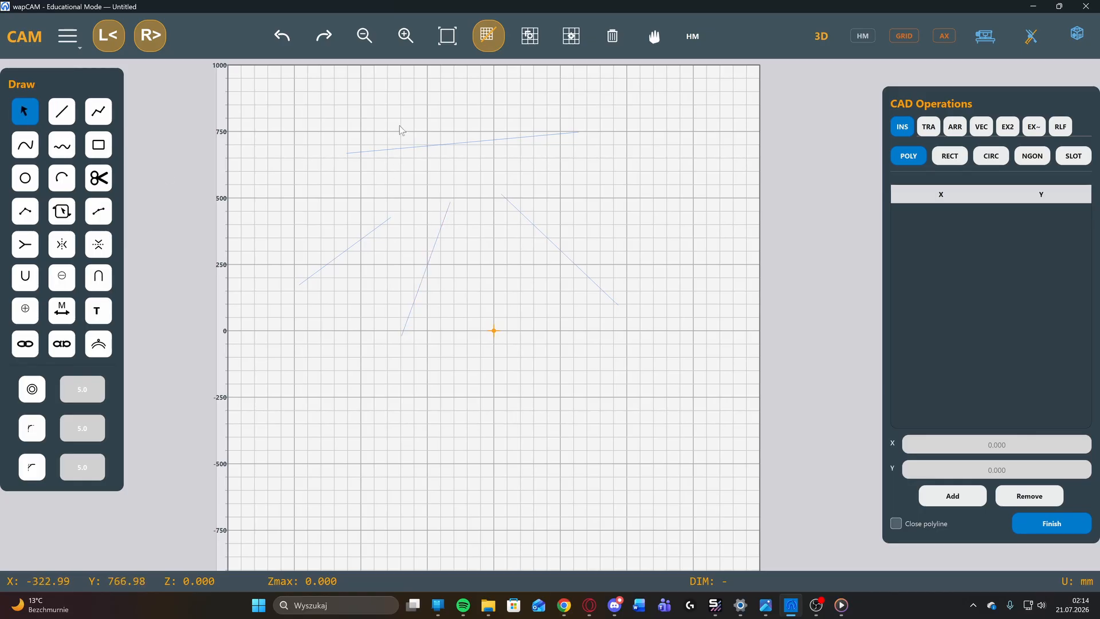
pyautogui.click(457, 144)
pyautogui.click(364, 238)
pyautogui.click(427, 266)
pyautogui.click(570, 258)
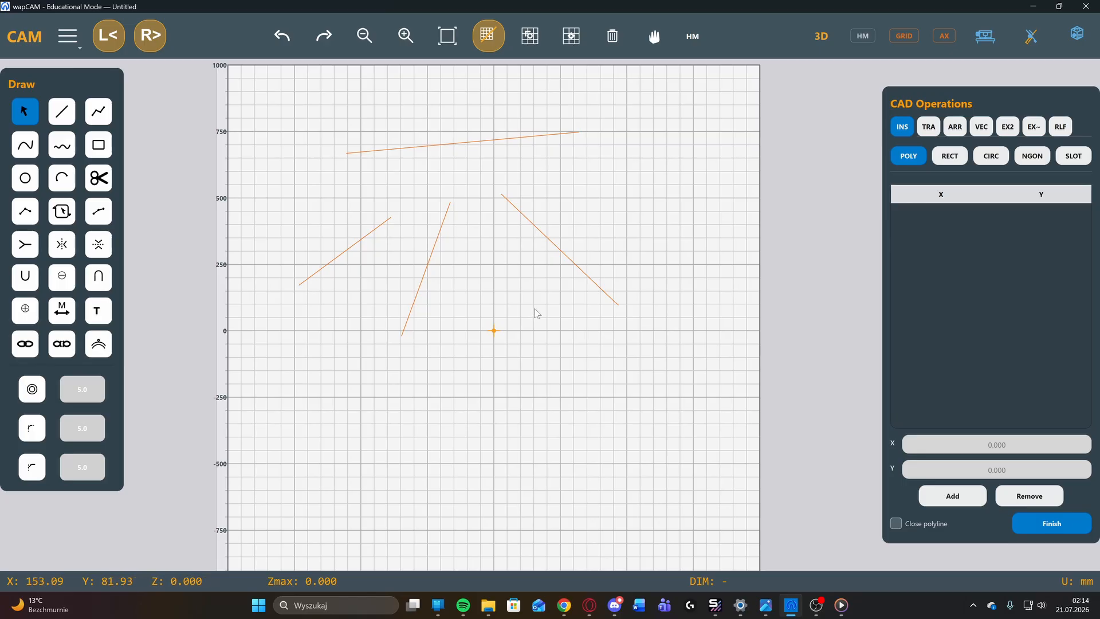
pyautogui.moveTo(409, 209); pyautogui.dragTo(463, 229)
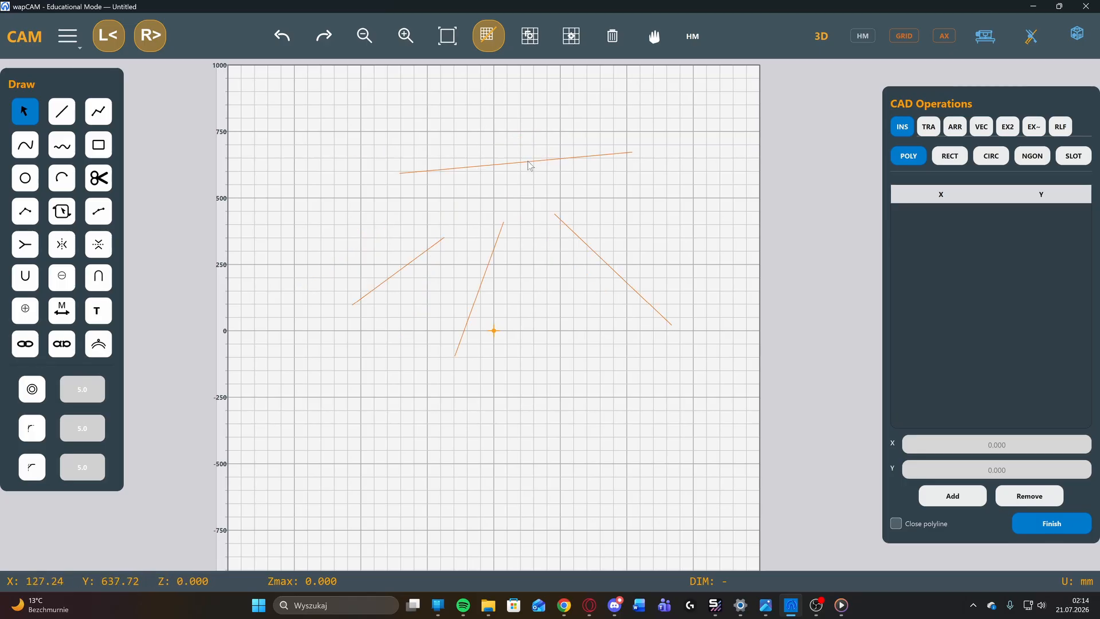
pyautogui.moveTo(528, 161)
pyautogui.mouseDown()
pyautogui.moveTo(502, 146)
pyautogui.moveTo(449, 149)
pyautogui.moveTo(397, 96)
pyautogui.moveTo(602, 97)
pyautogui.moveTo(611, 259)
pyautogui.moveTo(593, 280)
pyautogui.moveTo(524, 285)
pyautogui.moveTo(521, 166)
pyautogui.mouseUp()
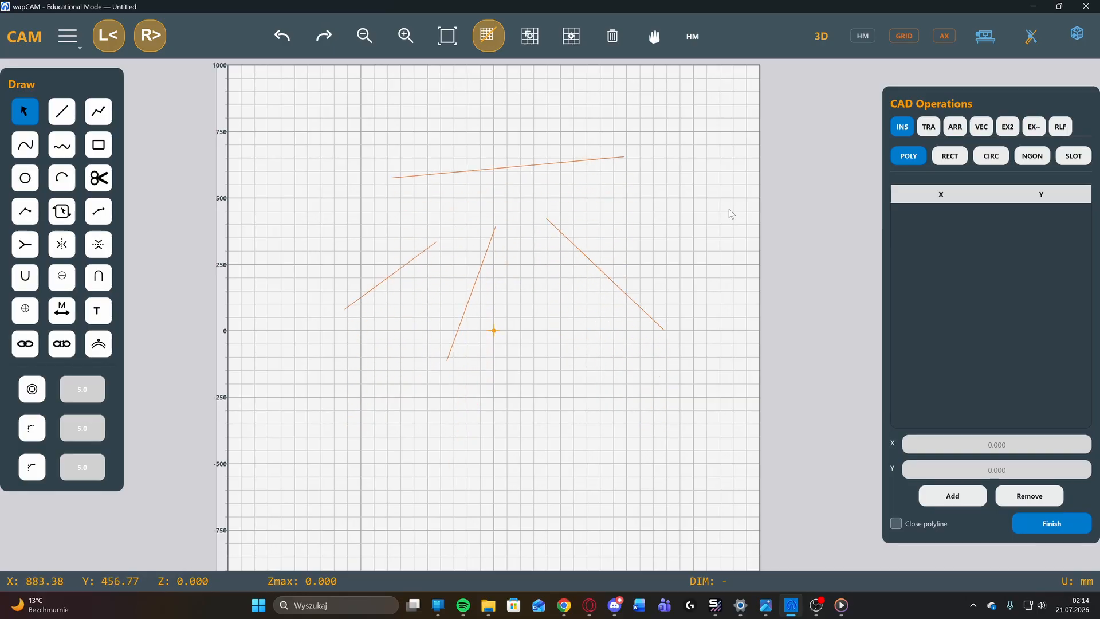
pyautogui.press('Delete')
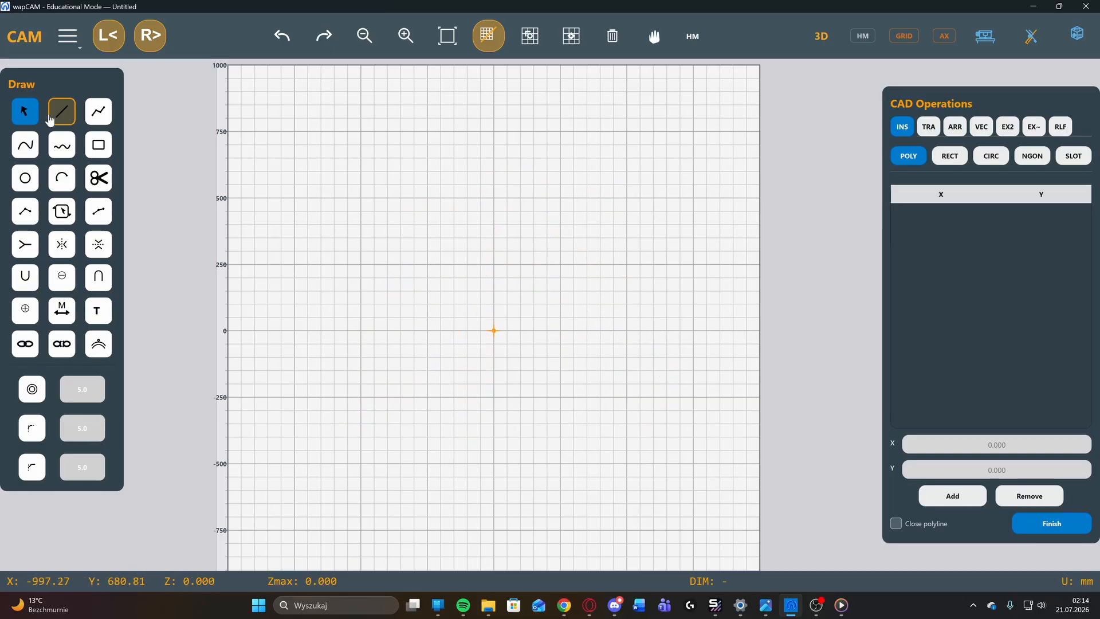
# Draw a rectangle about 910 by 340 mm in the upper half of the workspace and place a copy directly below it.
pyautogui.click(96, 148)
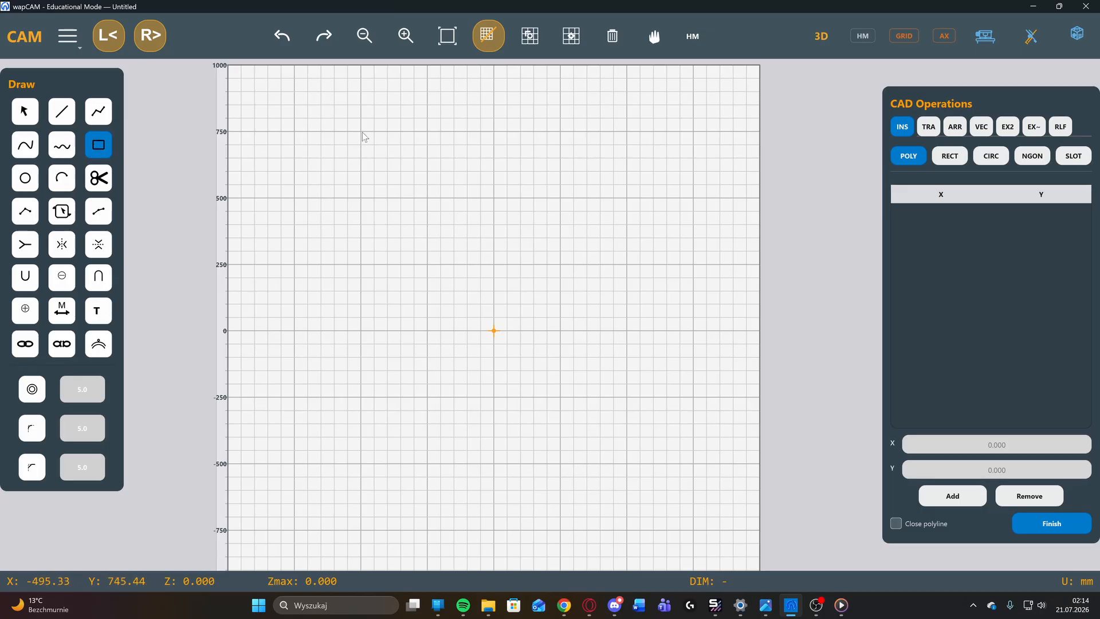
pyautogui.moveTo(361, 133); pyautogui.dragTo(603, 222)
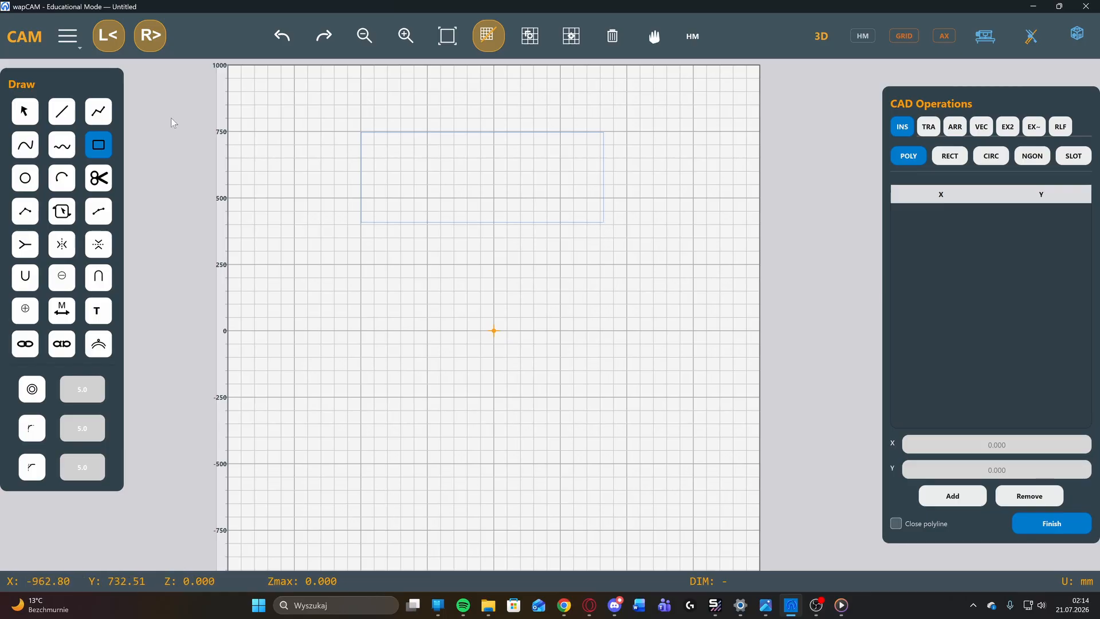
pyautogui.click(25, 111)
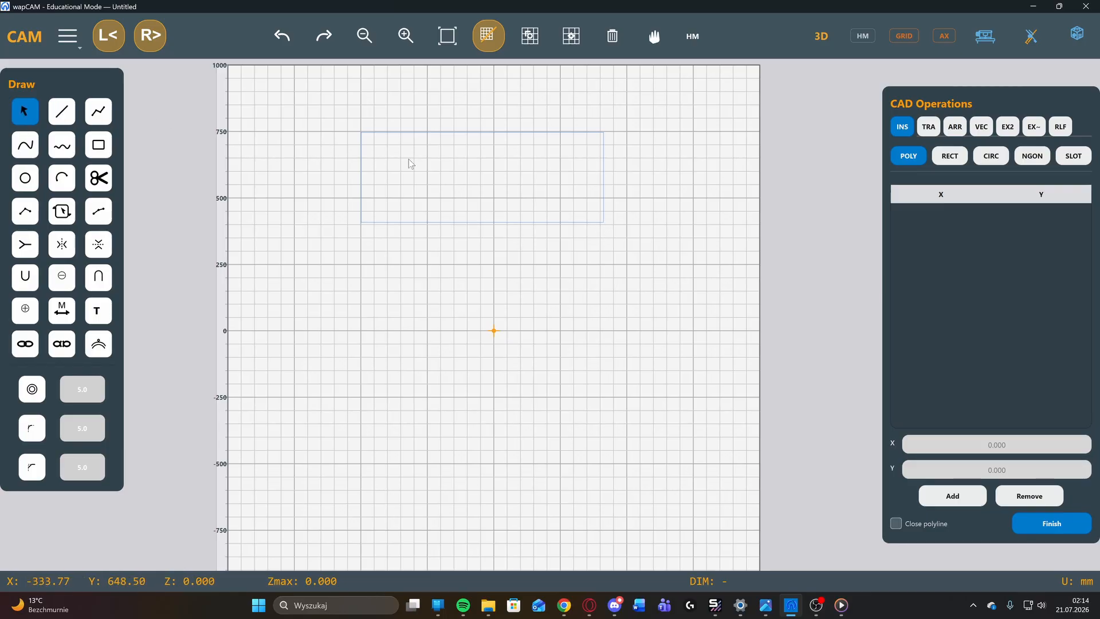
pyautogui.click(498, 132)
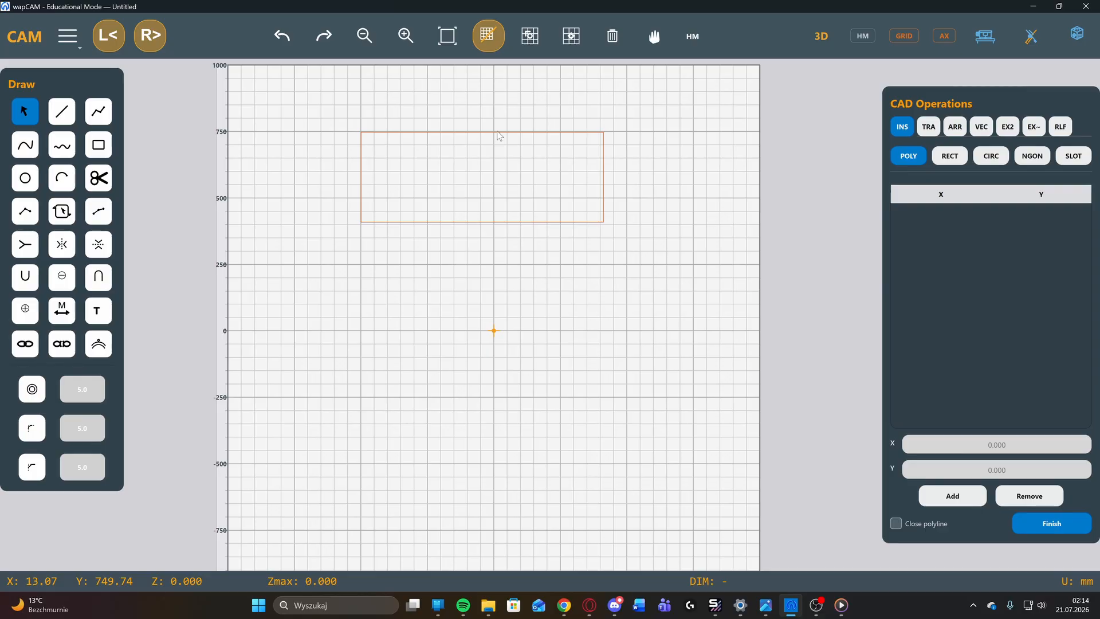
pyautogui.moveTo(498, 135); pyautogui.dragTo(500, 240)
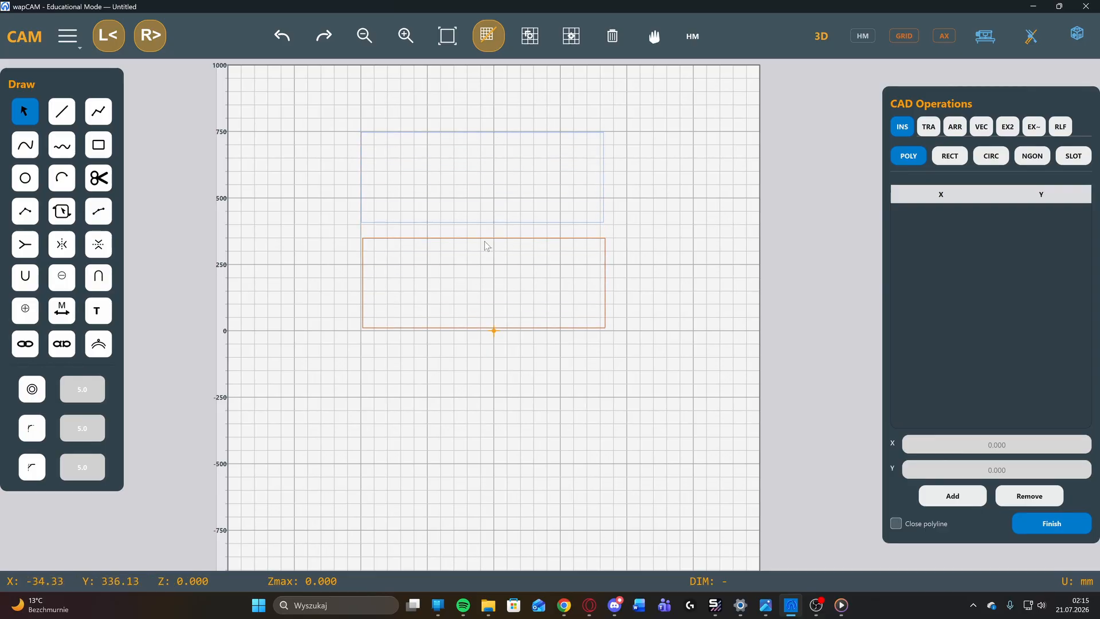
# Duplicate both rectangles together about 790 mm lower and step copies of the lower pair to the right by about 50 mm.
pyautogui.moveTo(316, 107); pyautogui.dragTo(659, 375)
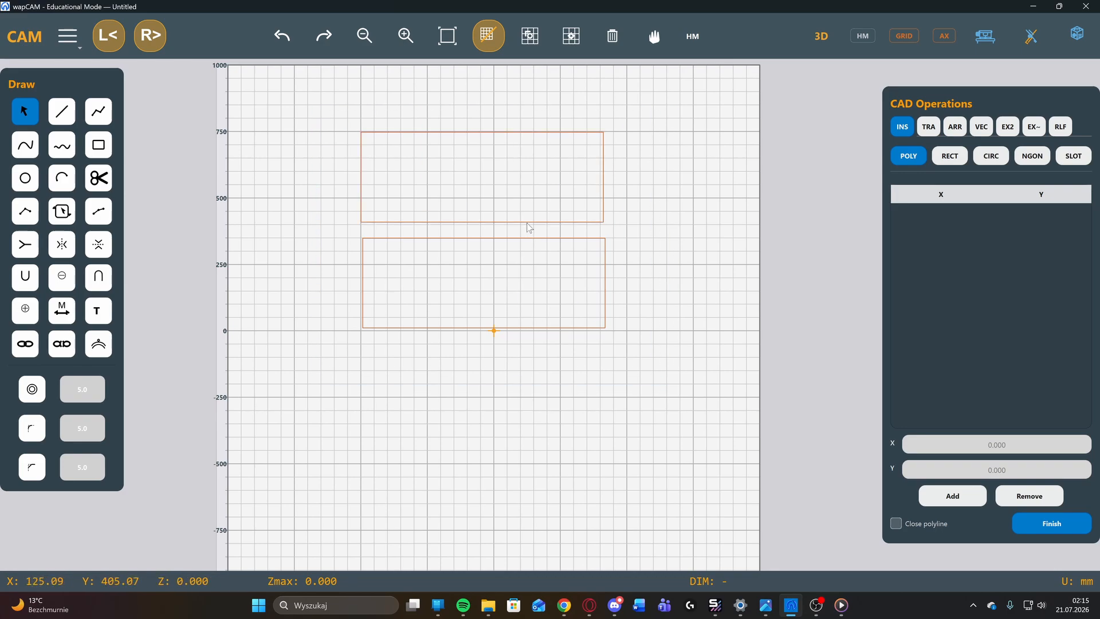
pyautogui.moveTo(528, 222); pyautogui.dragTo(528, 437)
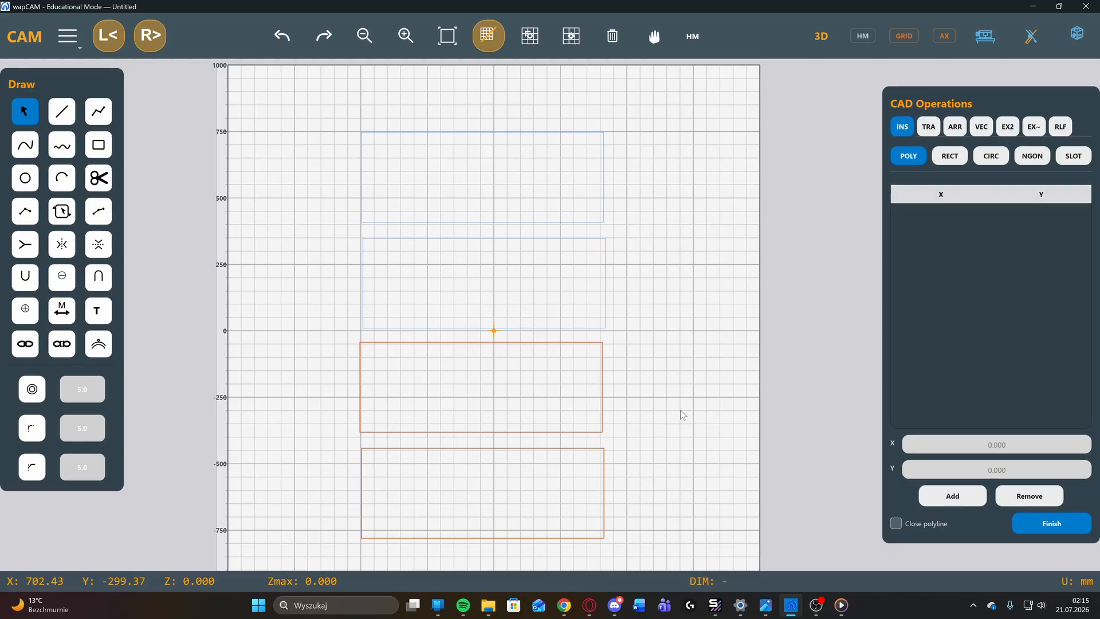
pyautogui.press('Right')
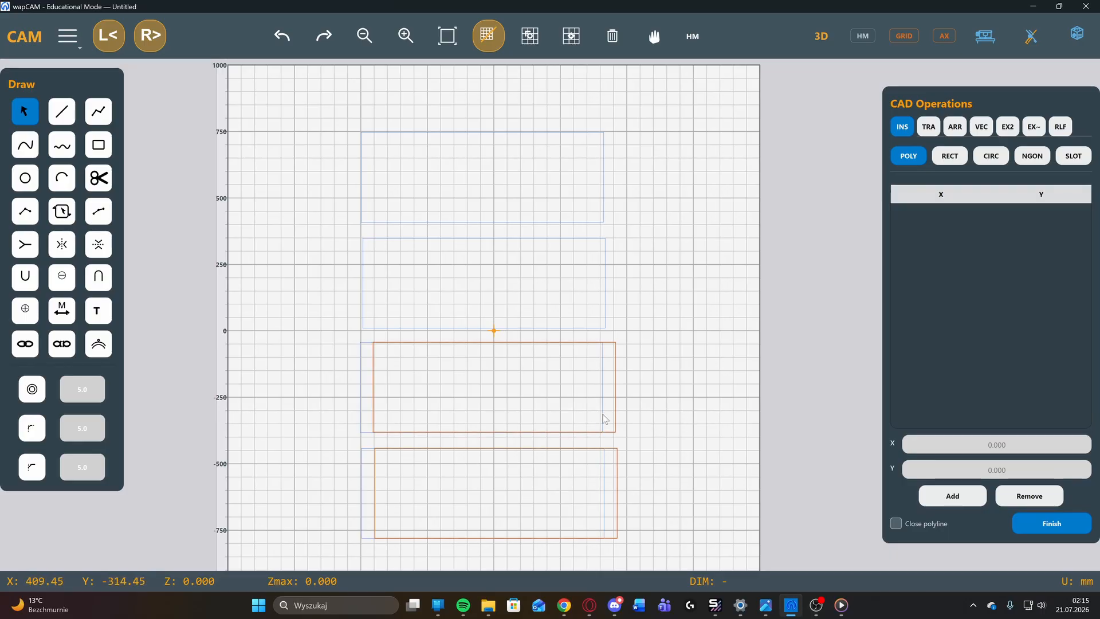
pyautogui.press('Right')
pyautogui.press('Right')
pyautogui.press('Right')
pyautogui.press('Right')
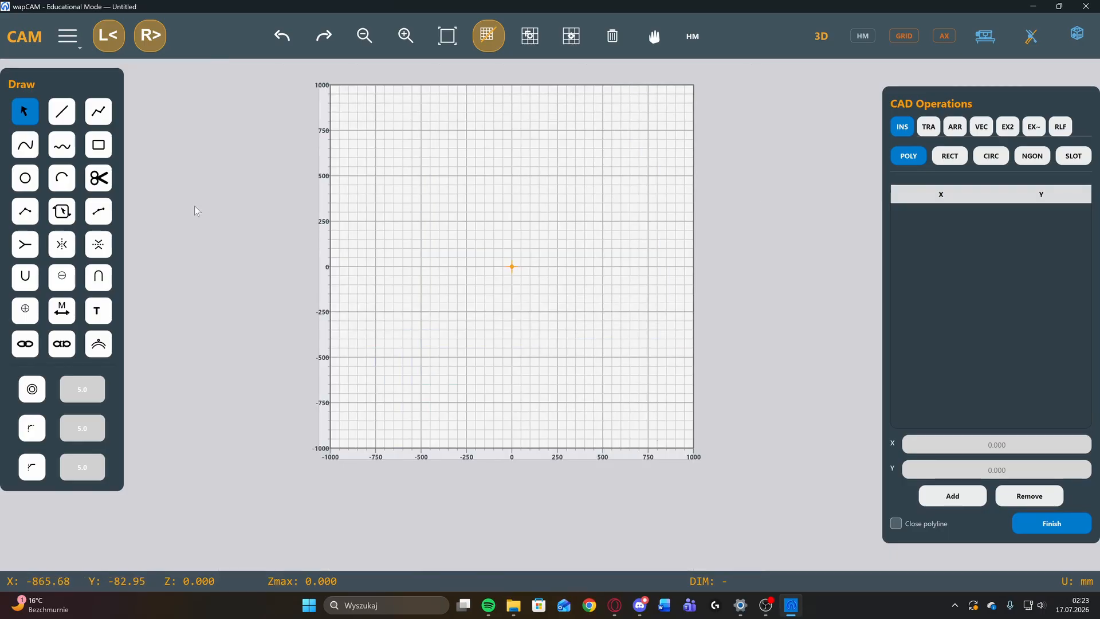
# Draw a rectangle about 880 by 410 mm in the upper half of the empty workspace.
pyautogui.click(62, 116)
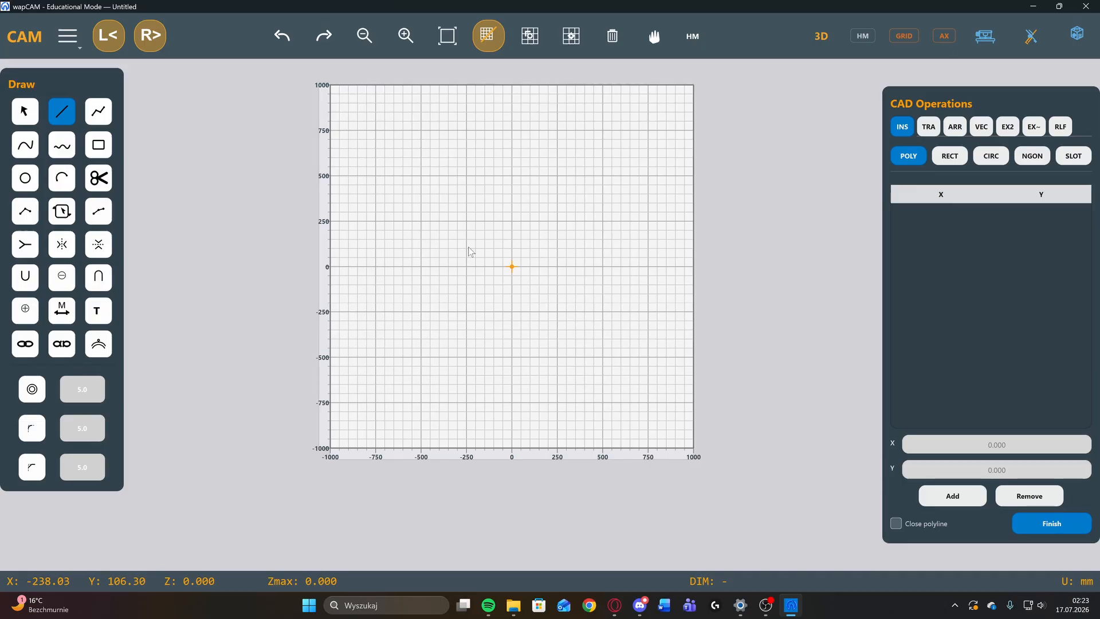
pyautogui.click(99, 144)
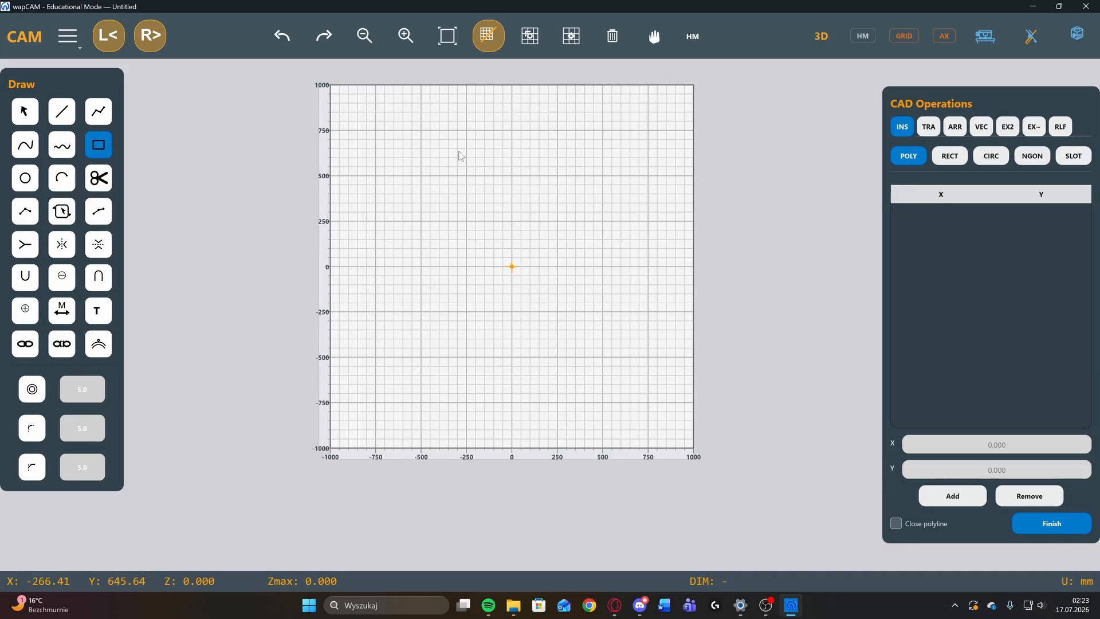
pyautogui.moveTo(430, 133); pyautogui.dragTo(588, 206)
# Select the rectangle, open its contour with Close/Open, and close the contour again.
pyautogui.click(24, 112)
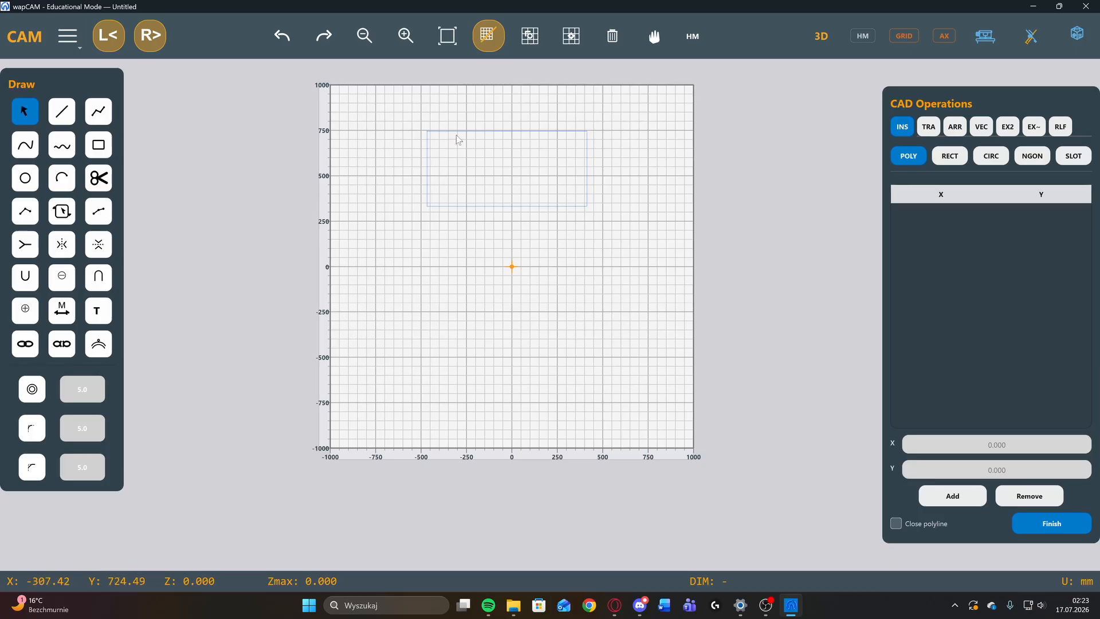
pyautogui.click(471, 130)
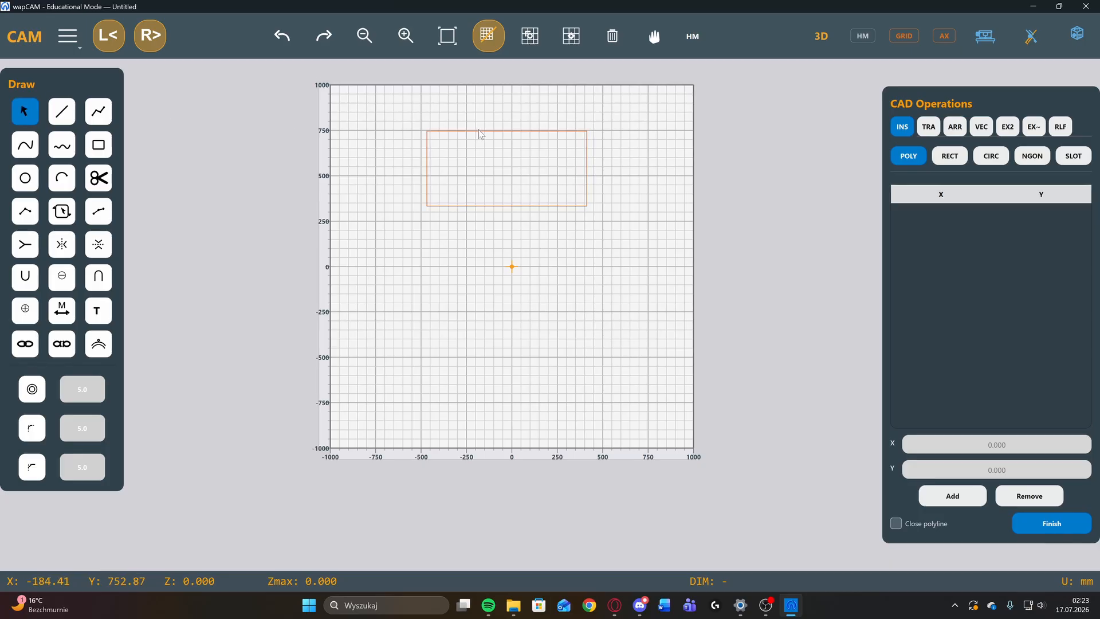
pyautogui.rightClick(482, 130)
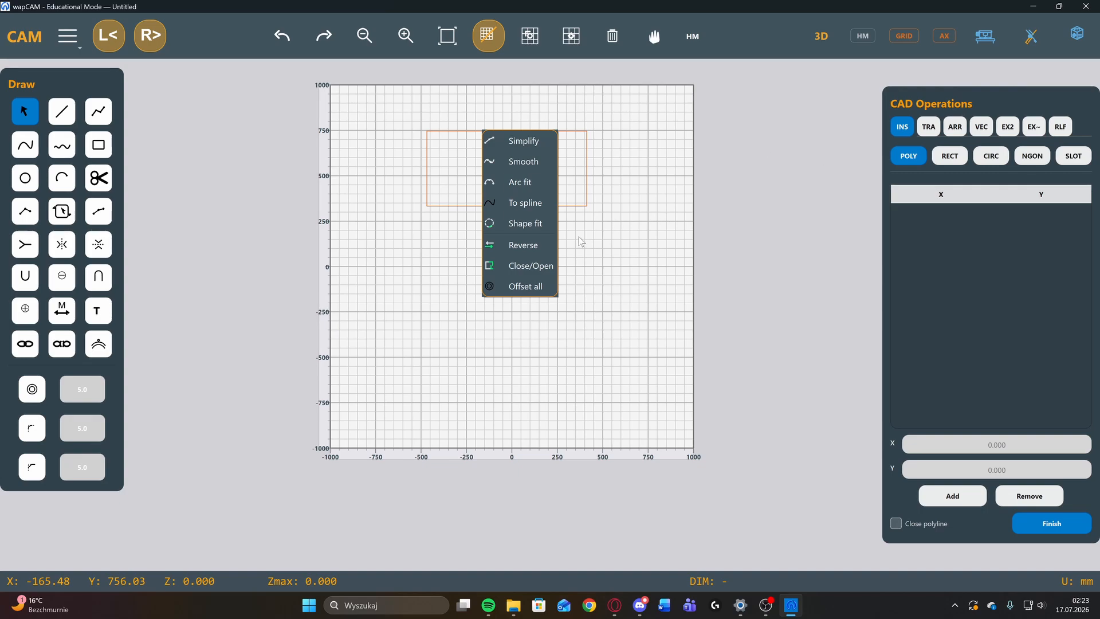
pyautogui.click(532, 266)
pyautogui.rightClick(514, 138)
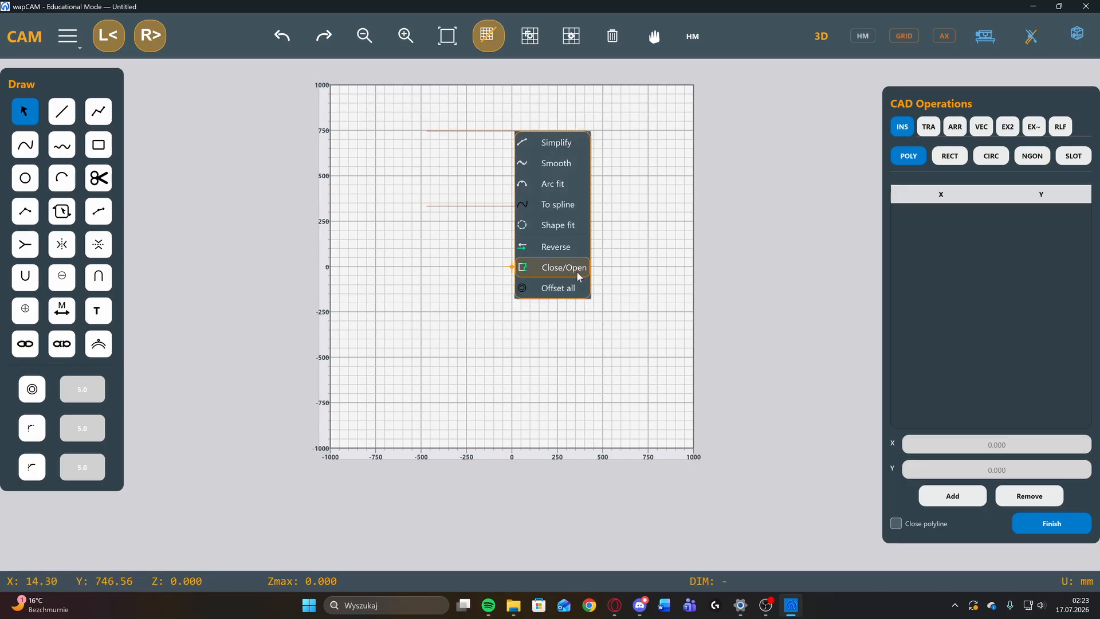
pyautogui.click(539, 270)
# Apply Offset all to the rectangle, examine the nested offset contours inside it, and undo the operation.
pyautogui.rightClick(517, 136)
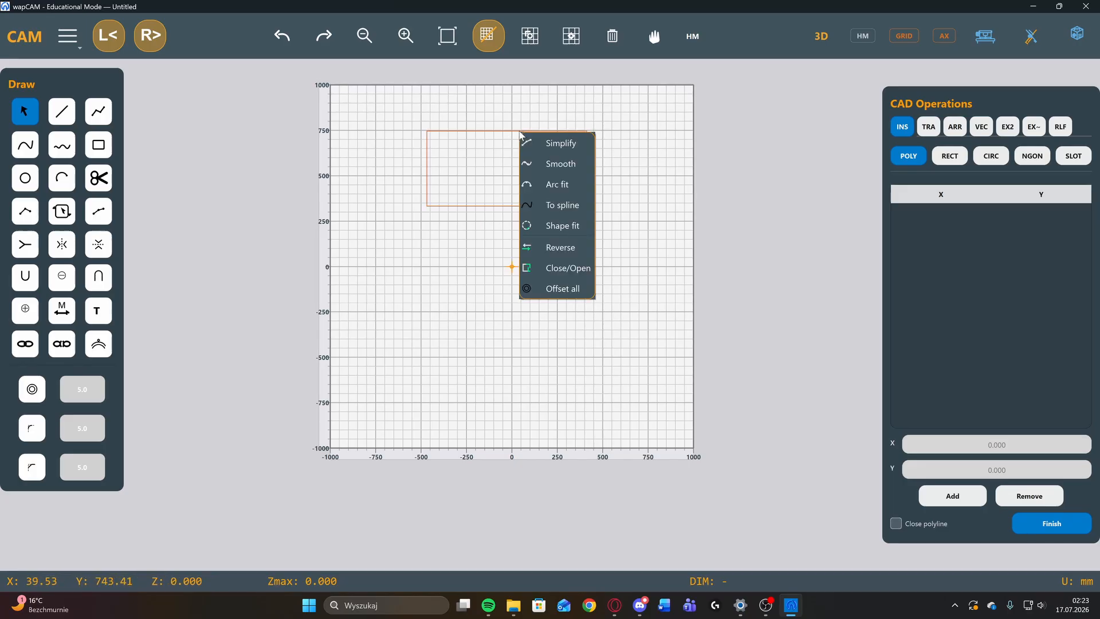
pyautogui.click(574, 290)
pyautogui.click(548, 311)
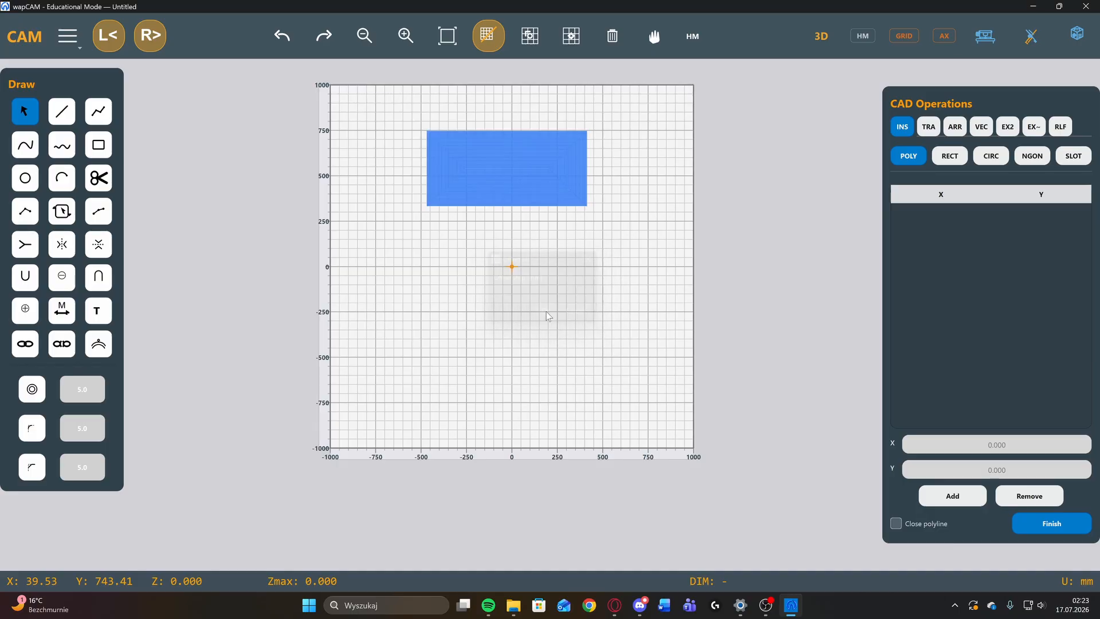
pyautogui.scroll(4, 508, 161)
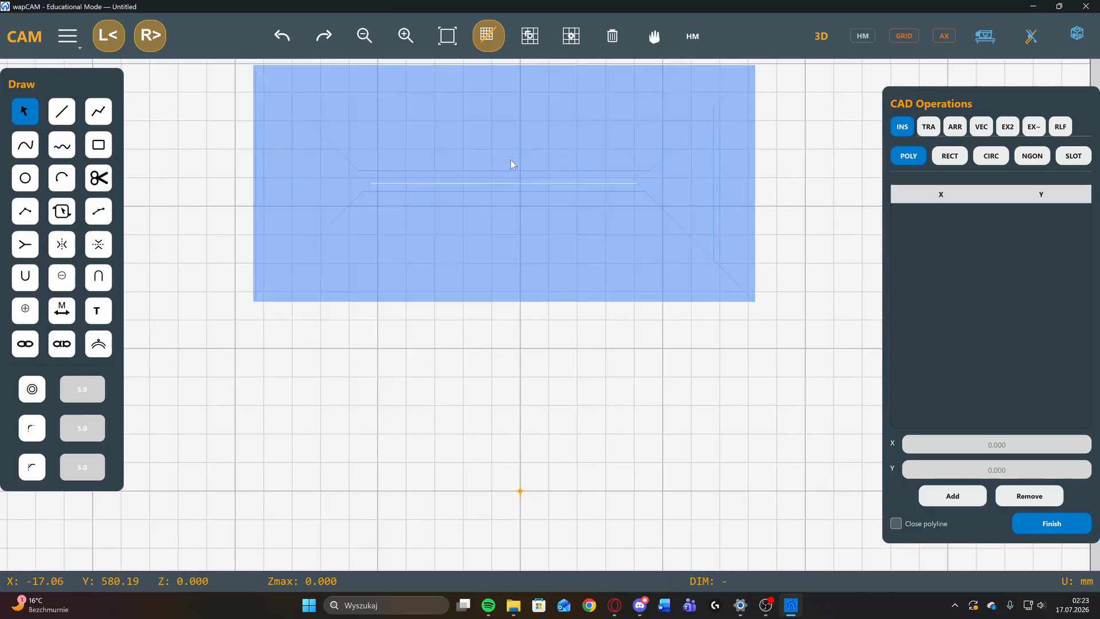
pyautogui.scroll(1, 513, 160)
pyautogui.scroll(-4, 514, 161)
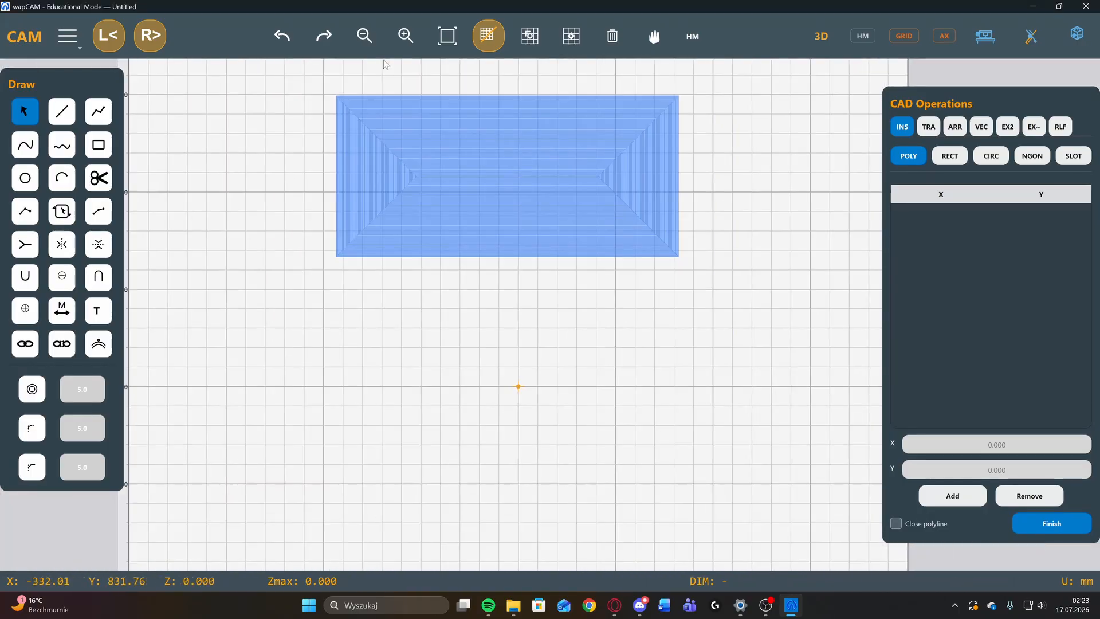
pyautogui.click(292, 41)
# Select the rectangle and replace it with a triangle using Shape fit.
pyautogui.click(501, 96)
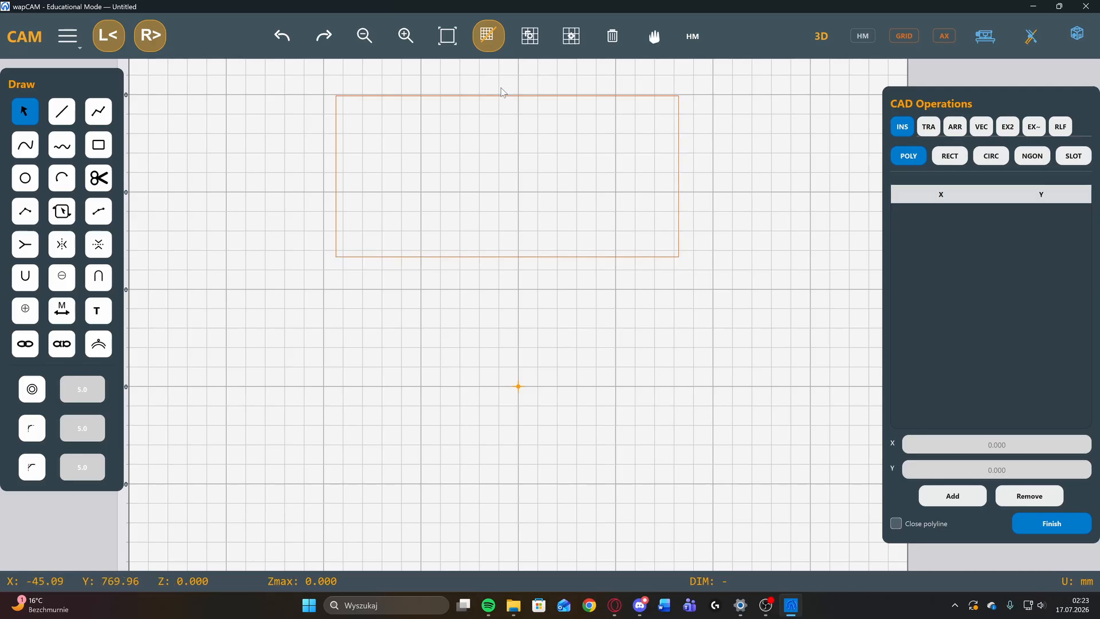
pyautogui.rightClick(507, 98)
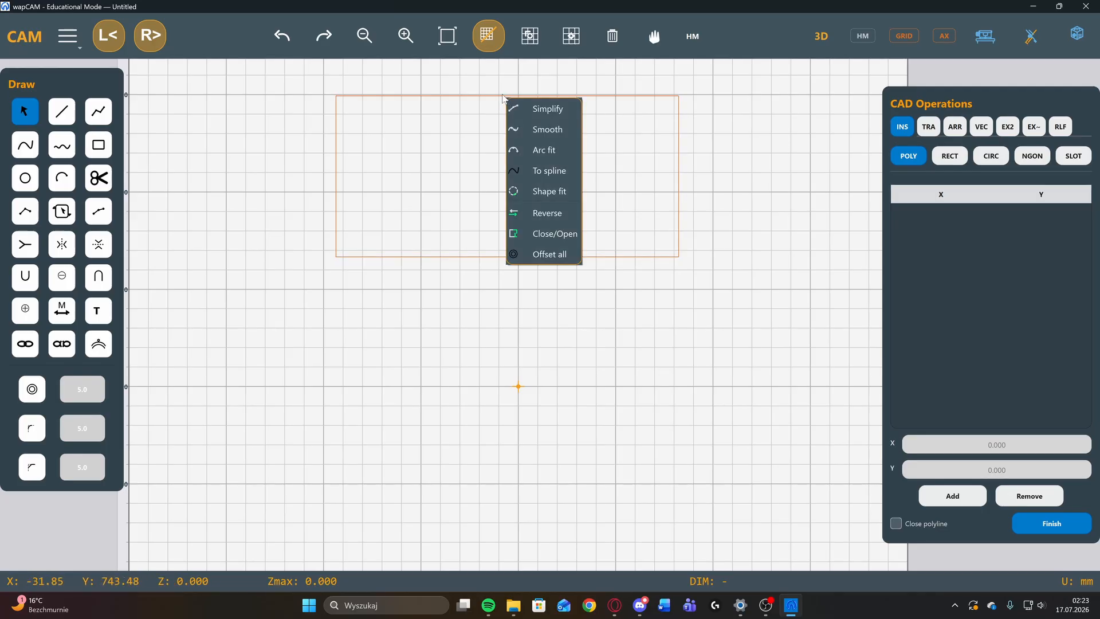
pyautogui.click(565, 196)
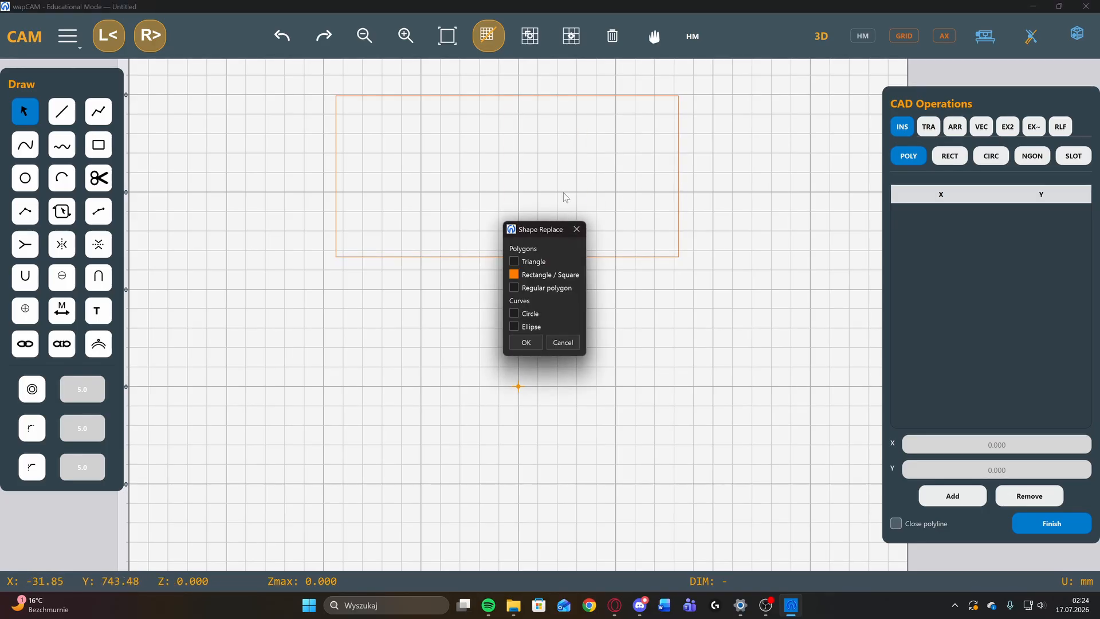
pyautogui.click(514, 262)
pyautogui.click(526, 342)
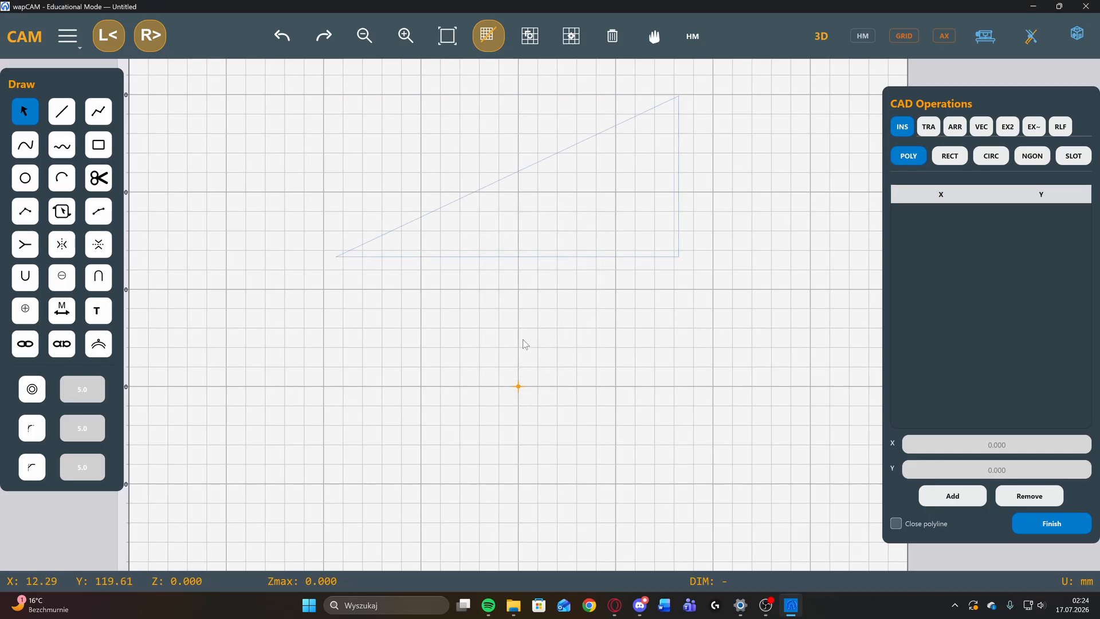
# Run Shape fit once more on the resulting triangle.
pyautogui.rightClick(514, 175)
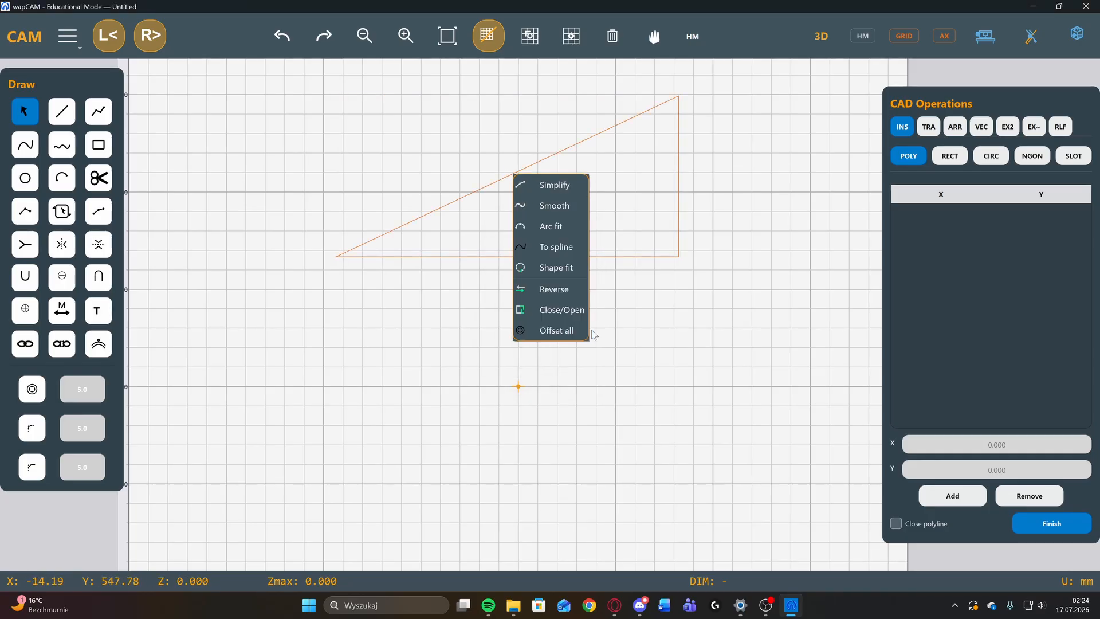
pyautogui.click(550, 271)
pyautogui.click(534, 345)
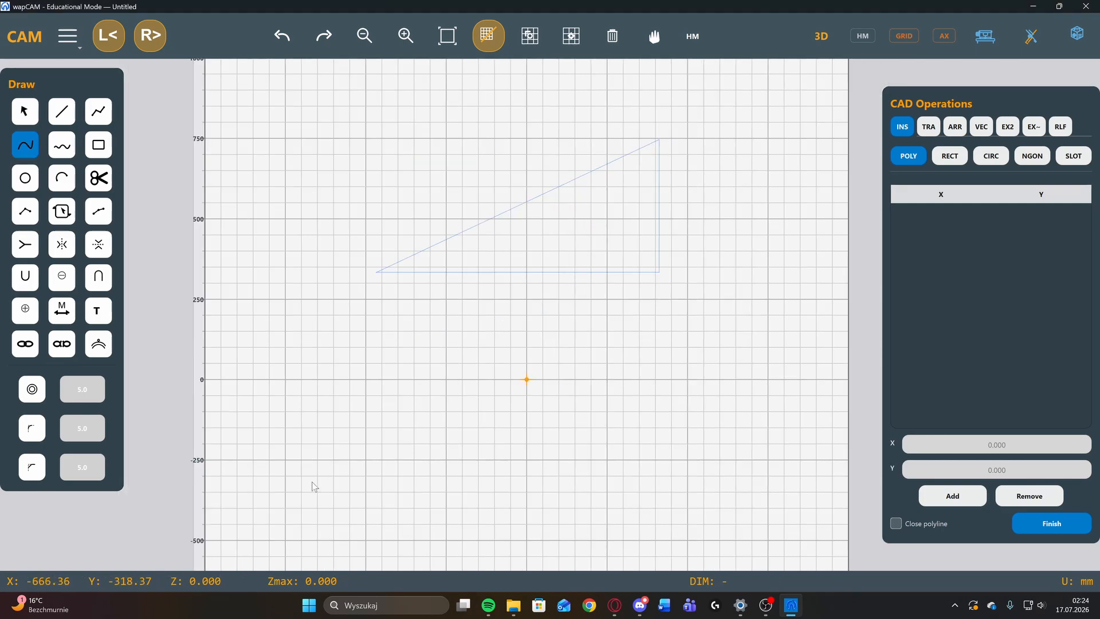
# Draw an open wavy spline through four points below the triangle, from about X -665, Y -320 to about X 825, Y 125.
pyautogui.click(312, 481)
pyautogui.click(466, 339)
pyautogui.click(672, 475)
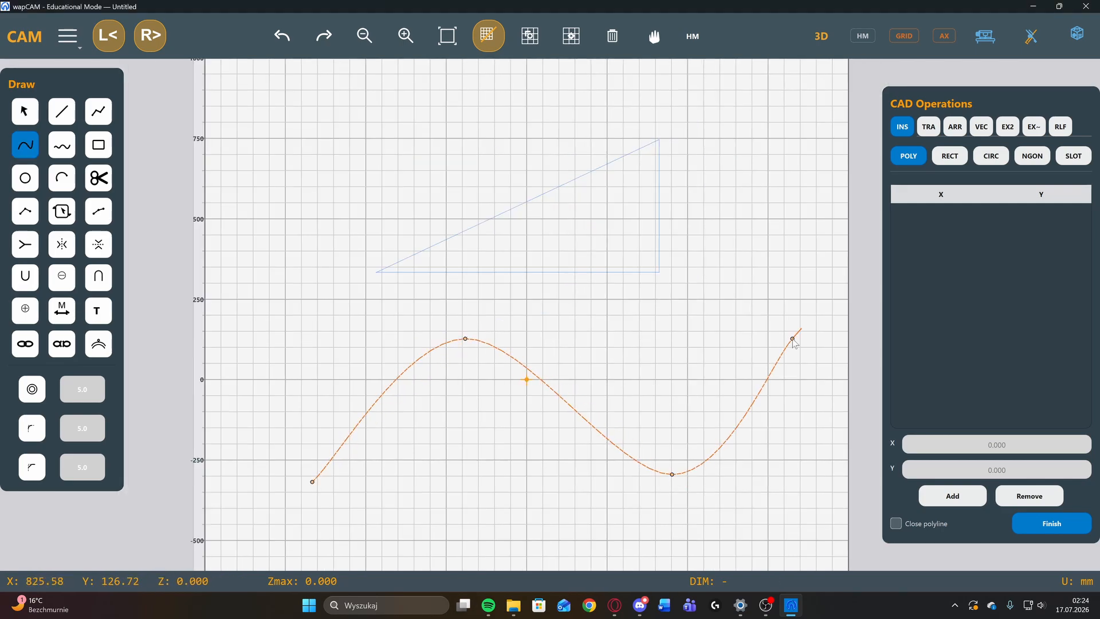
pyautogui.rightClick(809, 350)
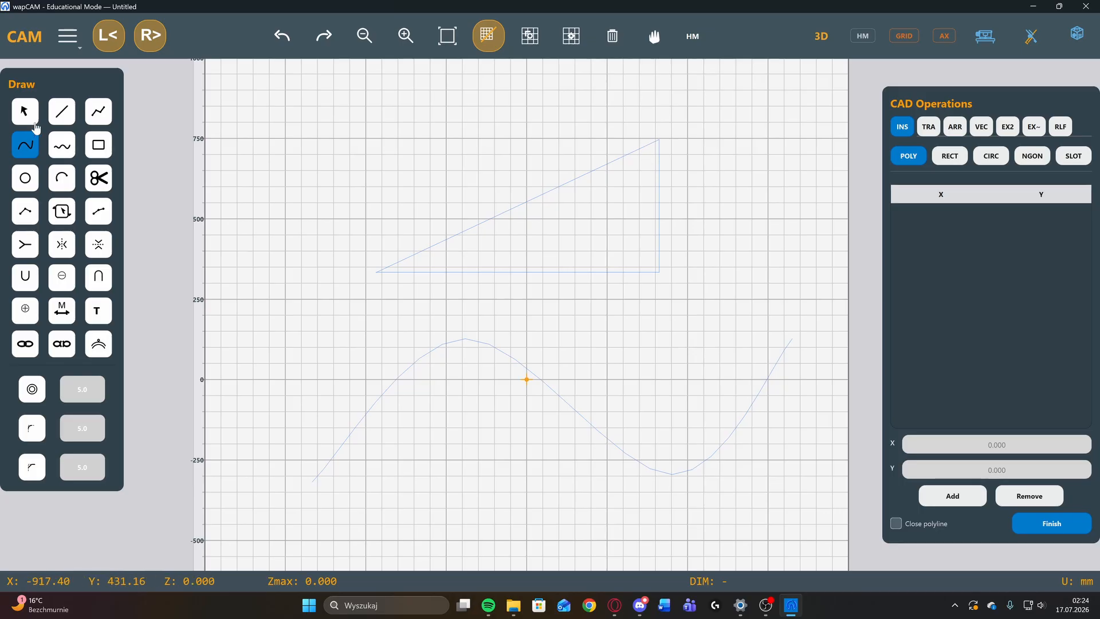
# Select the wavy spline, flatten it with the Smooth operation, and delete it.
pyautogui.click(35, 122)
pyautogui.click(572, 408)
pyautogui.rightClick(574, 410)
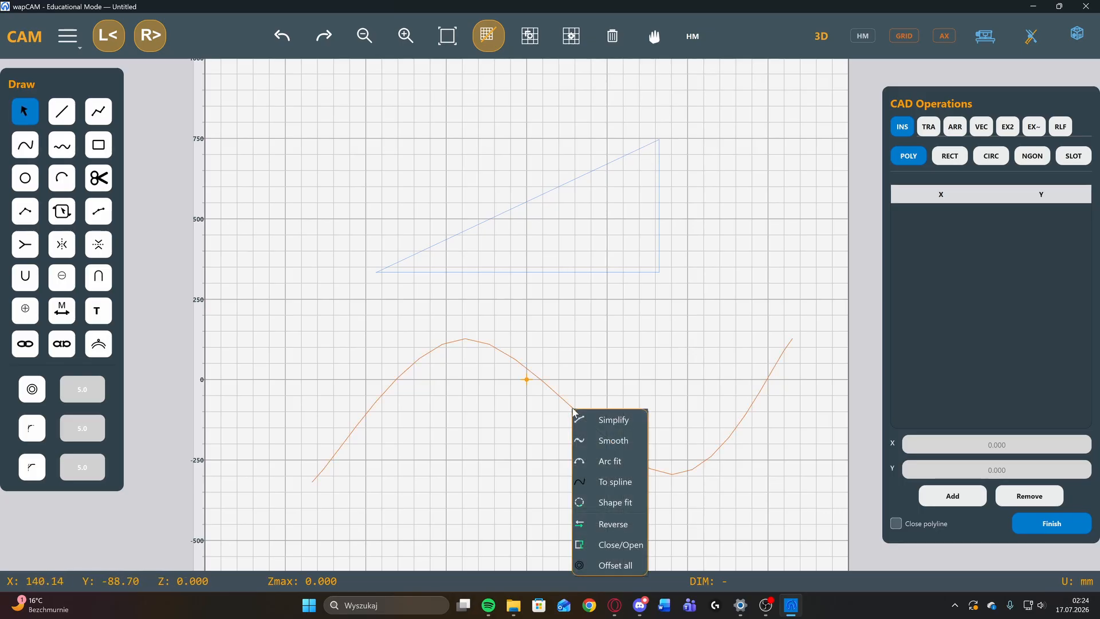
pyautogui.click(634, 442)
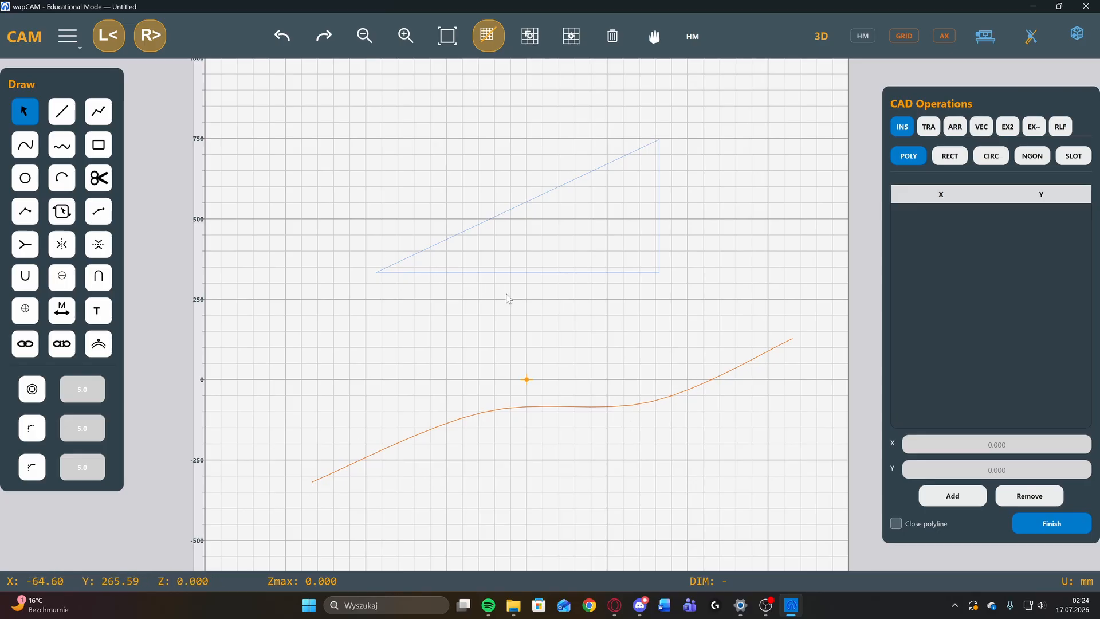
pyautogui.press('Delete')
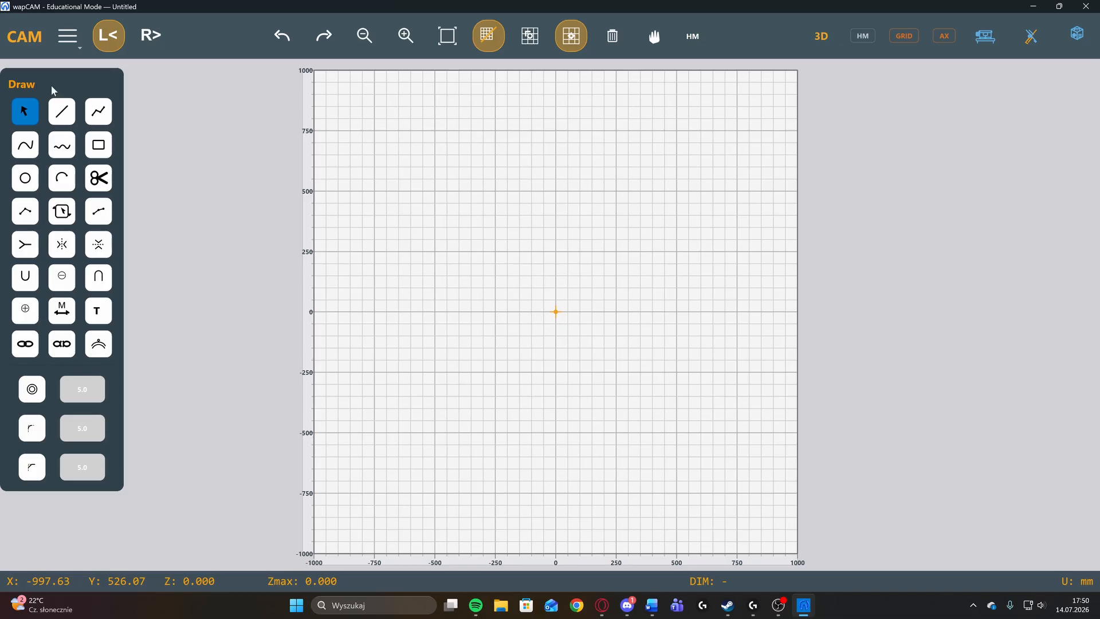
# With point snapping off, draw an open, winding 15-point polyline from about X -780, Y 900 to about X 190, Y -680.
pyautogui.click(99, 113)
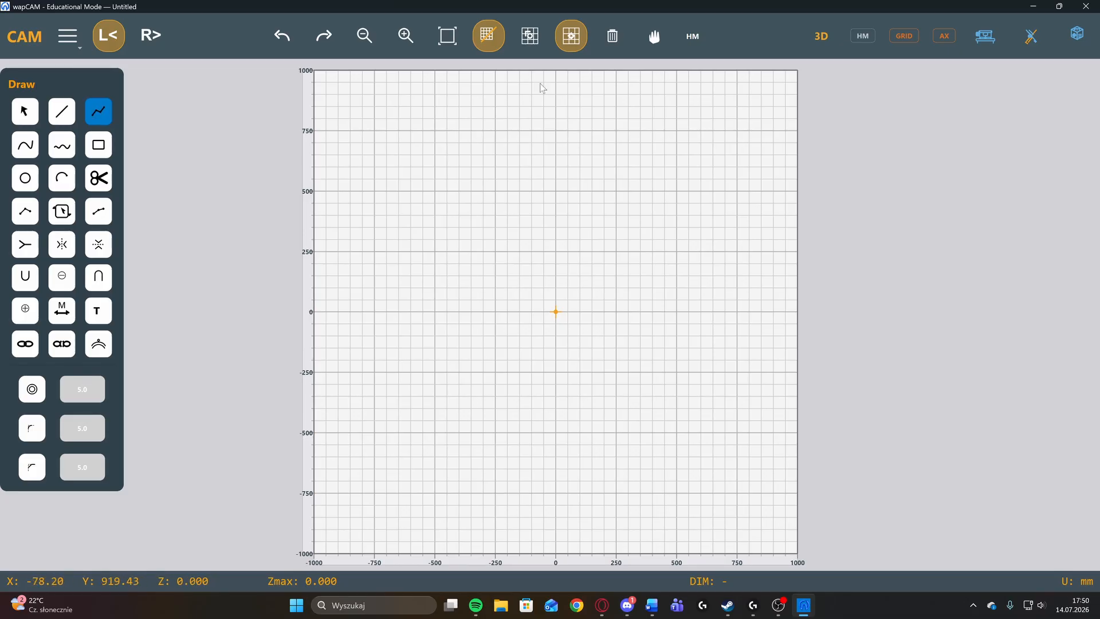
pyautogui.click(571, 35)
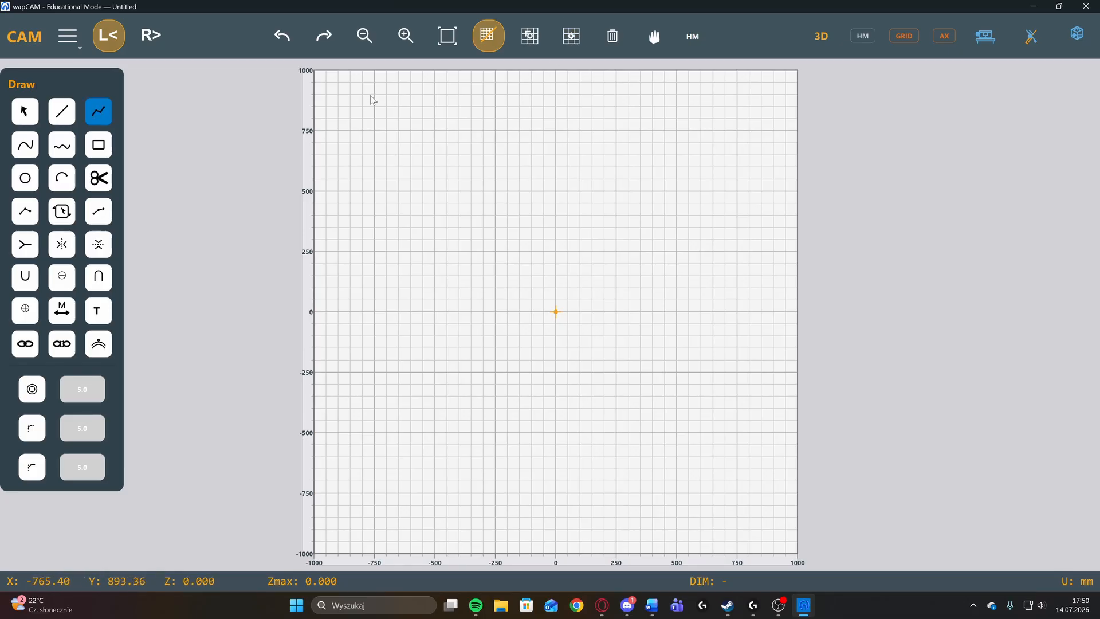
pyautogui.click(368, 94)
pyautogui.click(631, 137)
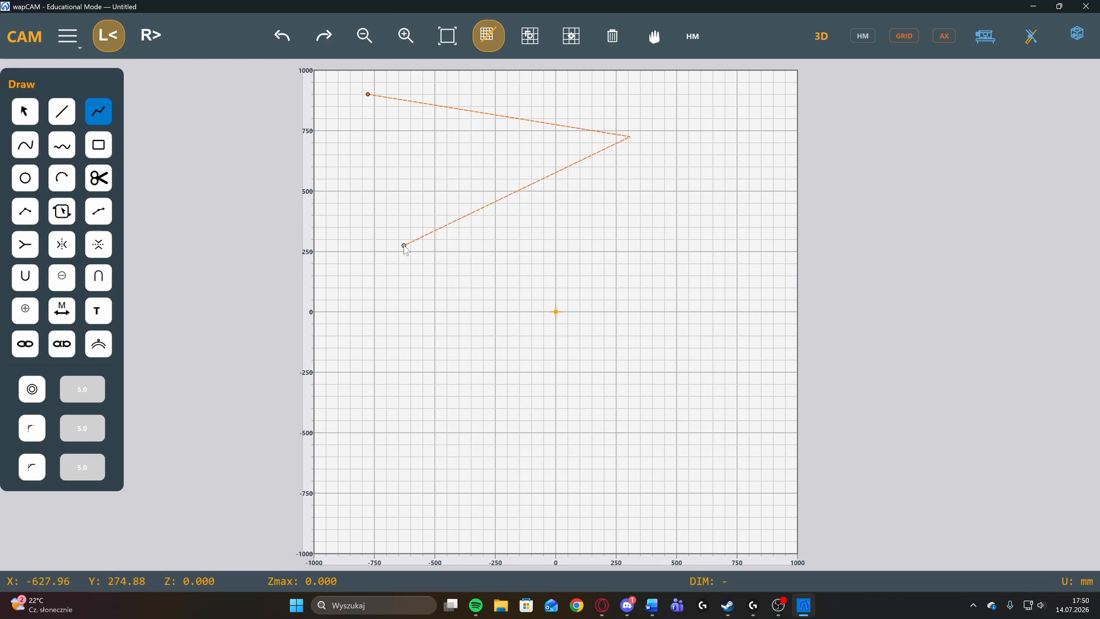
pyautogui.click(405, 245)
pyautogui.click(367, 360)
pyautogui.click(553, 400)
pyautogui.click(730, 357)
pyautogui.click(709, 237)
pyautogui.click(580, 243)
pyautogui.click(539, 318)
pyautogui.click(476, 269)
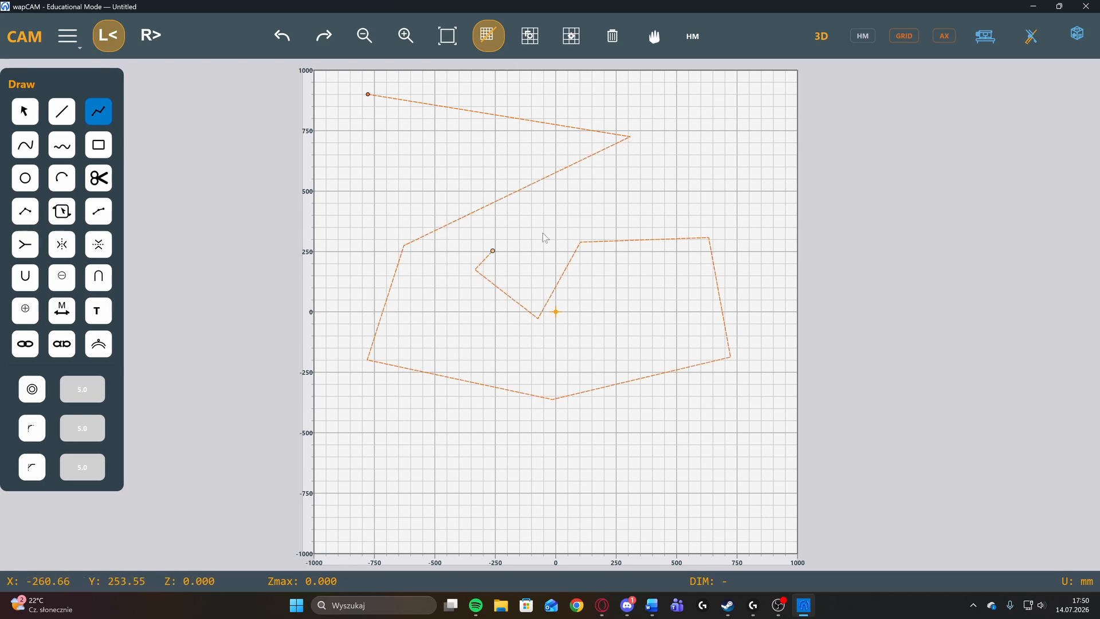
pyautogui.click(709, 176)
pyautogui.click(785, 277)
pyautogui.click(773, 361)
pyautogui.click(703, 468)
pyautogui.click(603, 476)
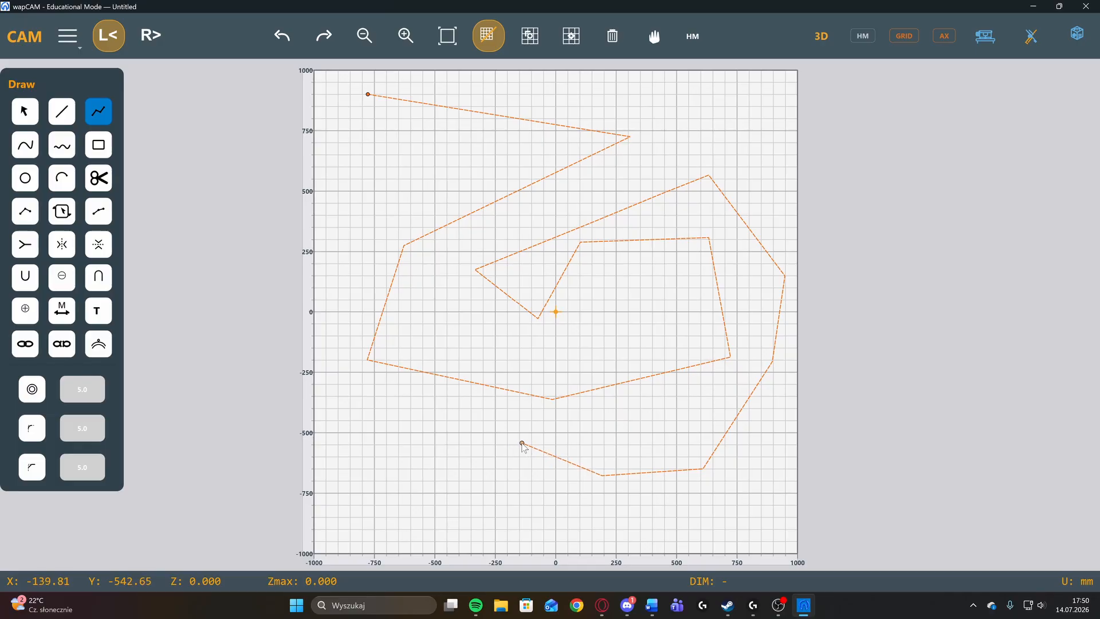
pyautogui.rightClick(522, 444)
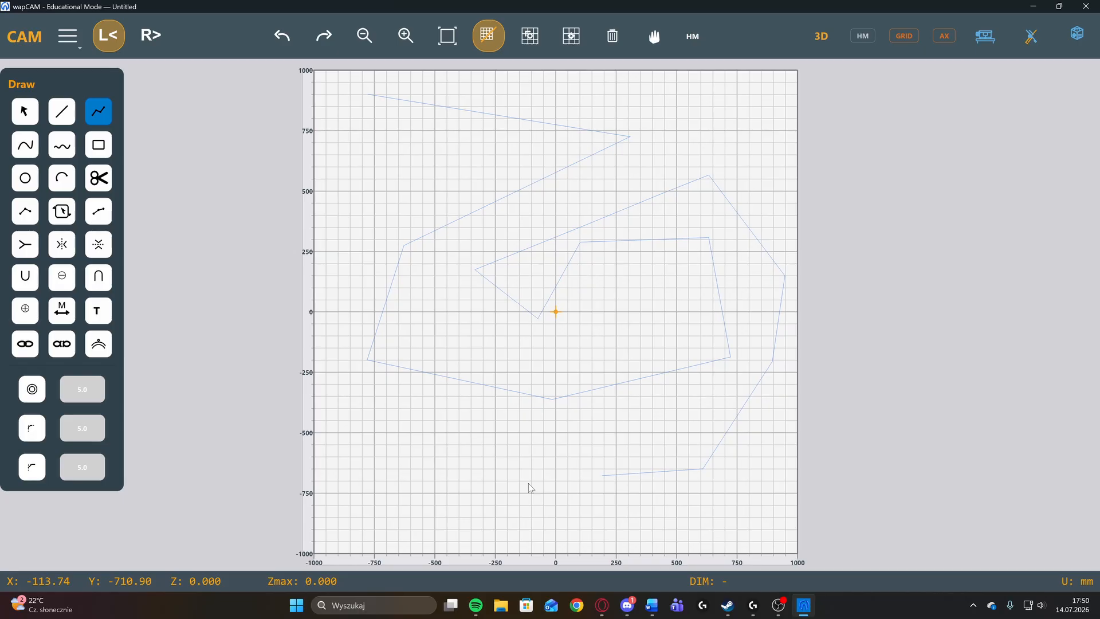
# With grid snapping on, draw a stepped polyline from X -750 to X 0 at Y -750, rising to Y -500 between X -500 and -250.
pyautogui.click(531, 38)
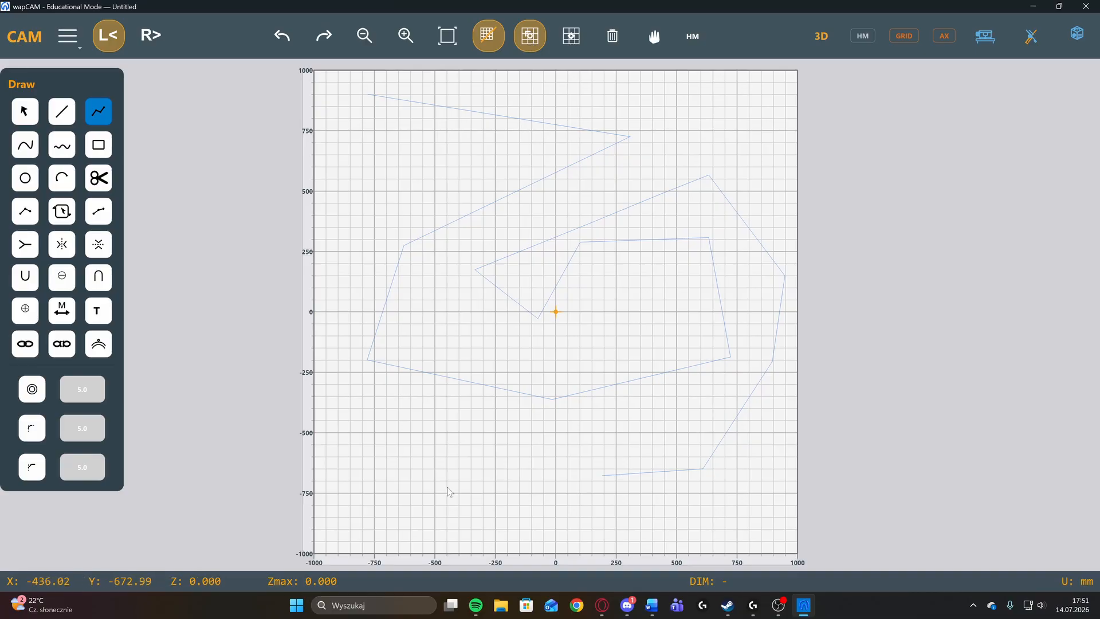
pyautogui.click(374, 493)
pyautogui.click(435, 493)
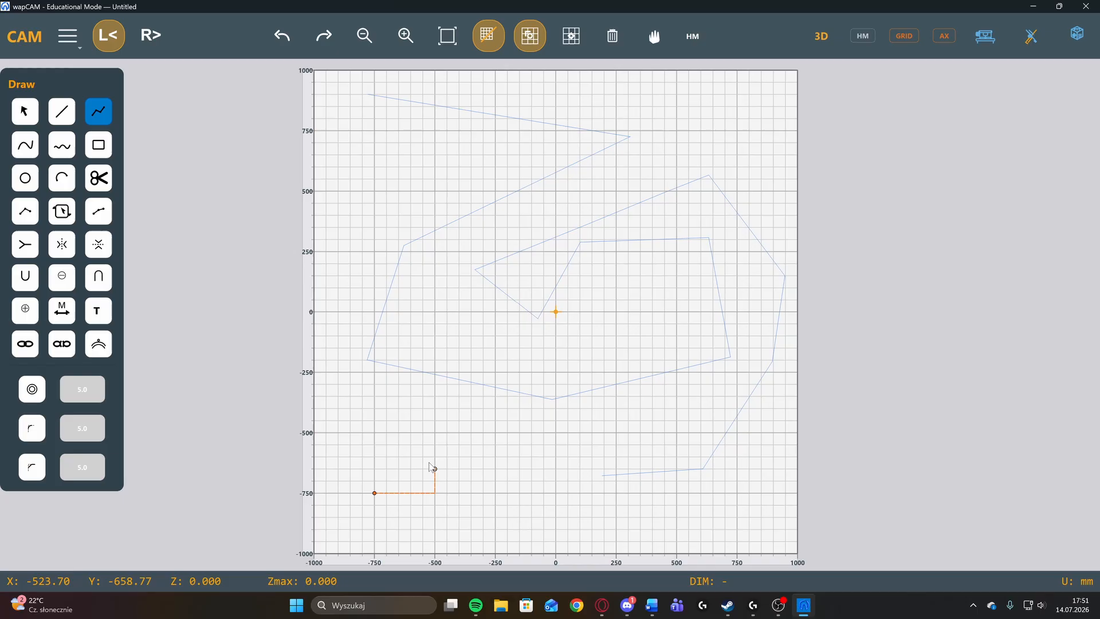
pyautogui.click(435, 433)
pyautogui.click(496, 433)
pyautogui.click(494, 494)
pyautogui.click(555, 494)
pyautogui.rightClick(524, 550)
# Select both polylines with a selection window and delete them.
pyautogui.click(24, 111)
pyautogui.moveTo(334, 88); pyautogui.dragTo(795, 542)
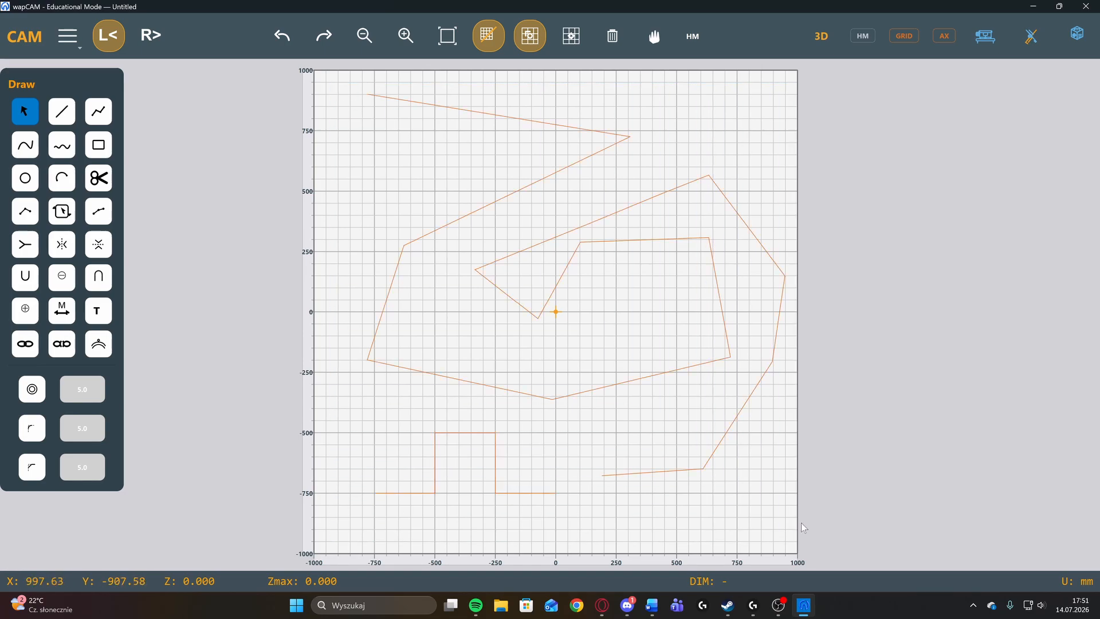
pyautogui.press('Delete')
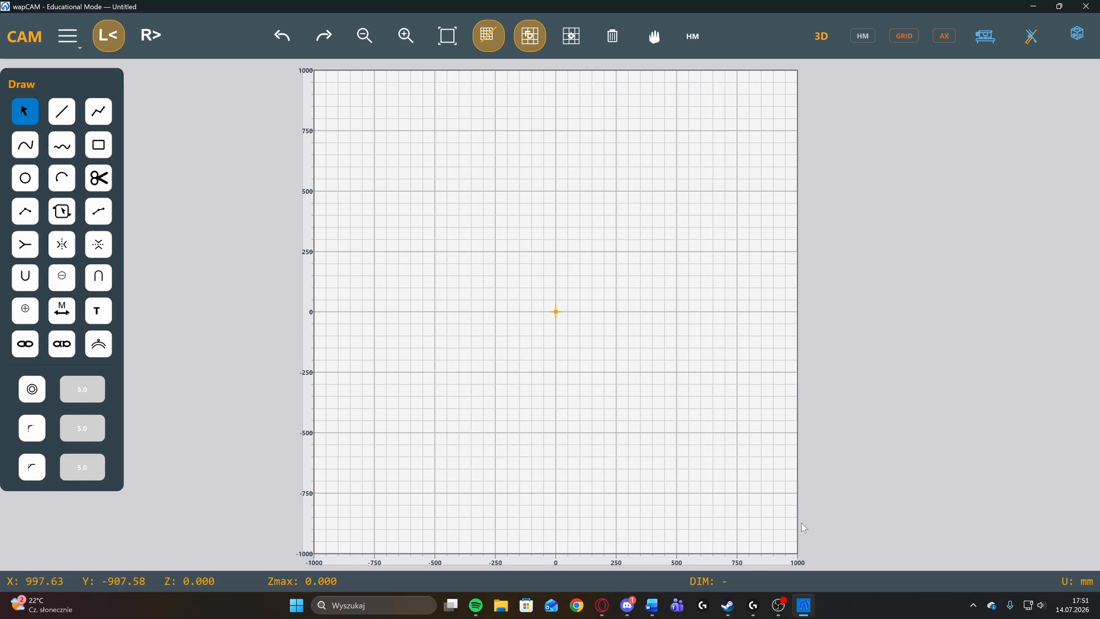
# With grid snapping off, draw a large curved spline and use point snapping to close it at its start near X -815, Y 710.
pyautogui.click(22, 155)
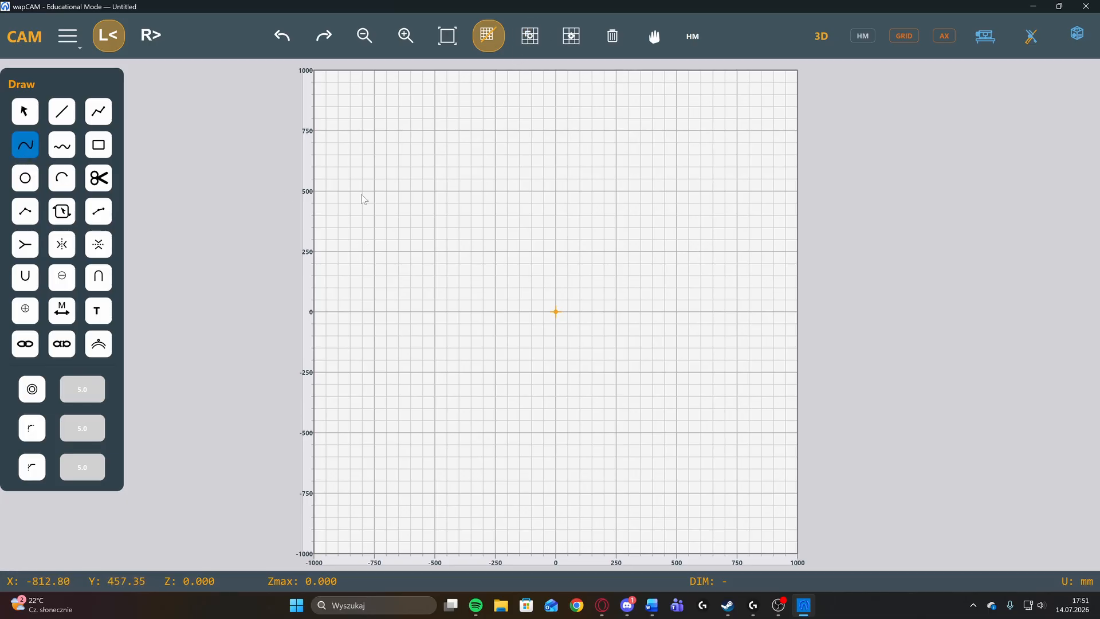
pyautogui.click(358, 140)
pyautogui.click(649, 150)
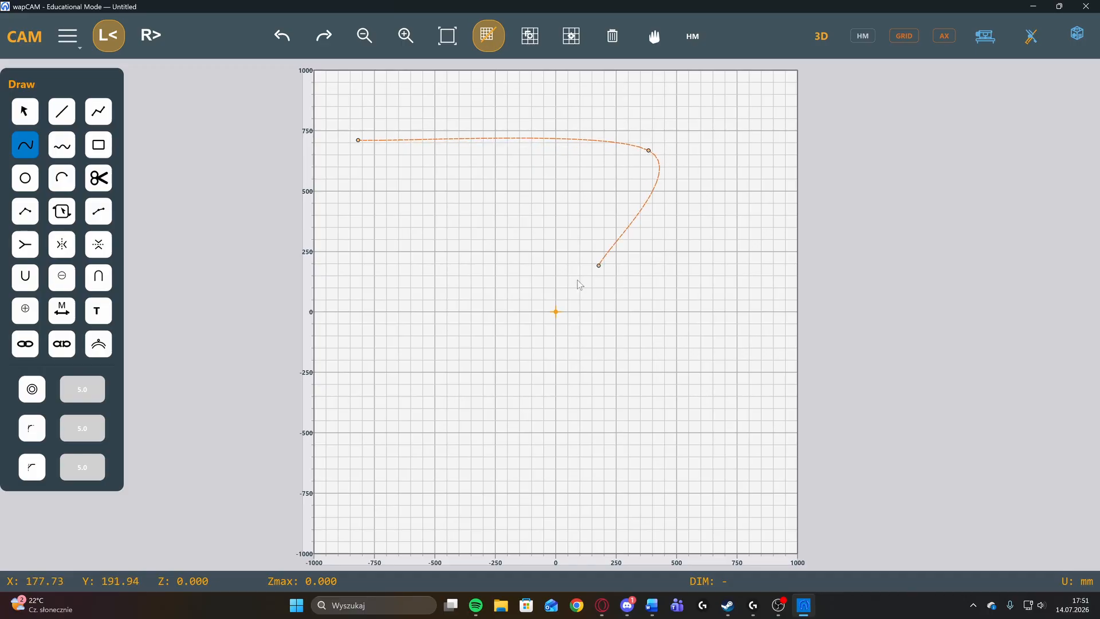
pyautogui.click(678, 428)
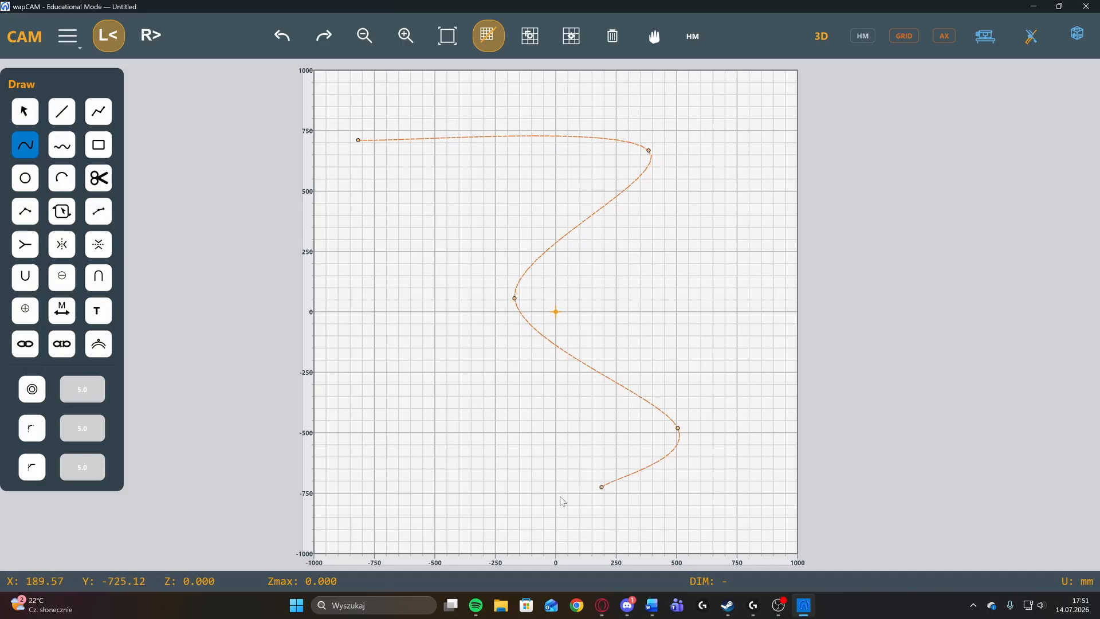
pyautogui.click(465, 493)
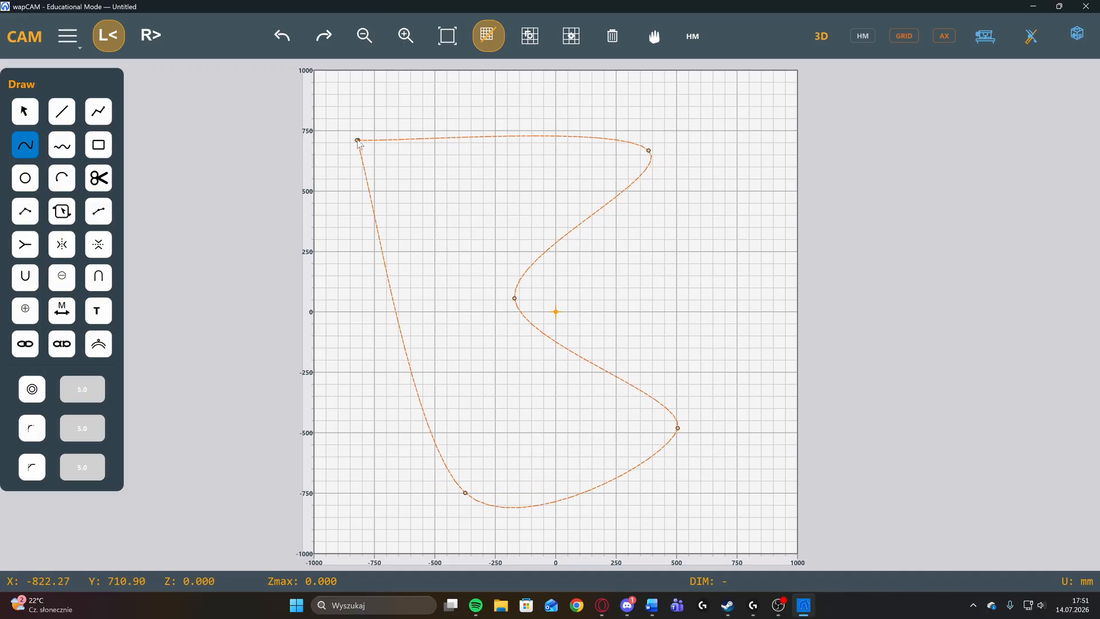
pyautogui.click(435, 136)
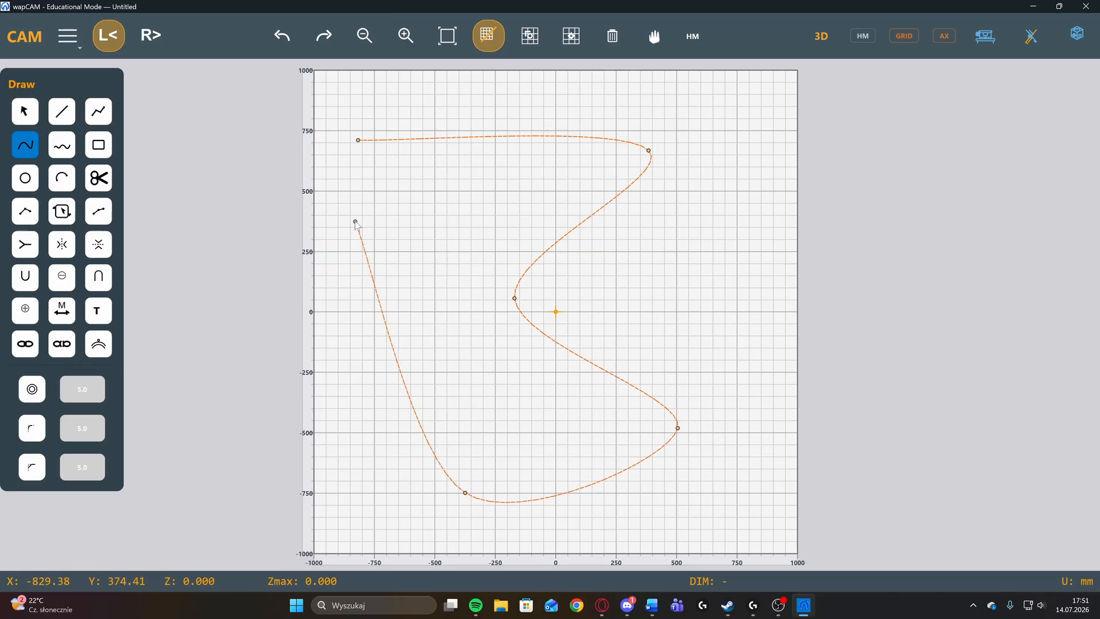
pyautogui.click(356, 221)
pyautogui.click(503, 200)
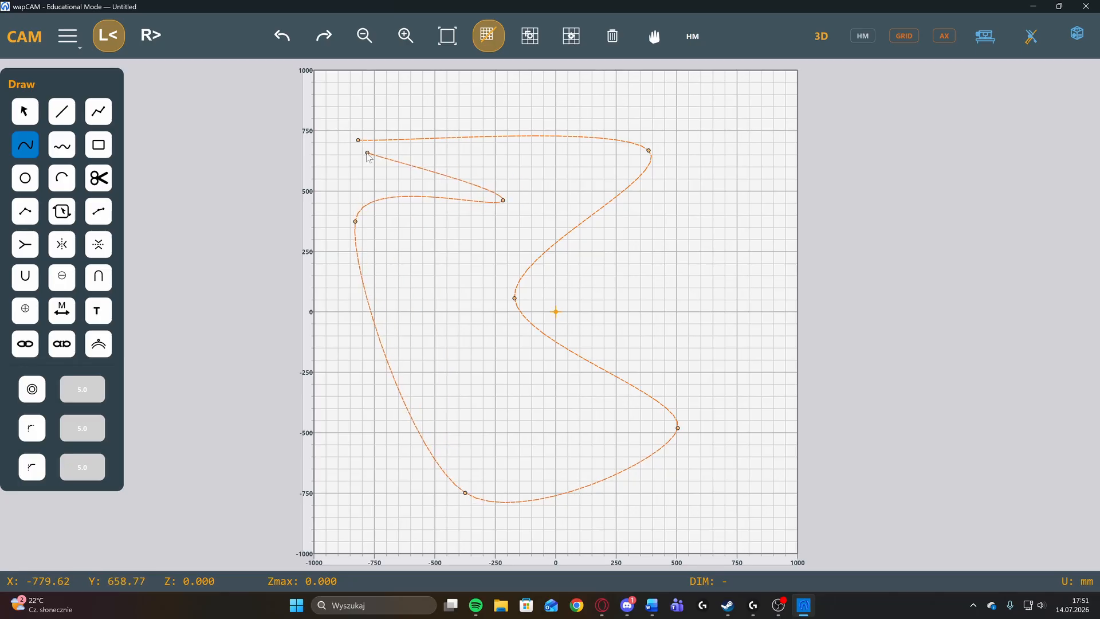
pyautogui.click(571, 36)
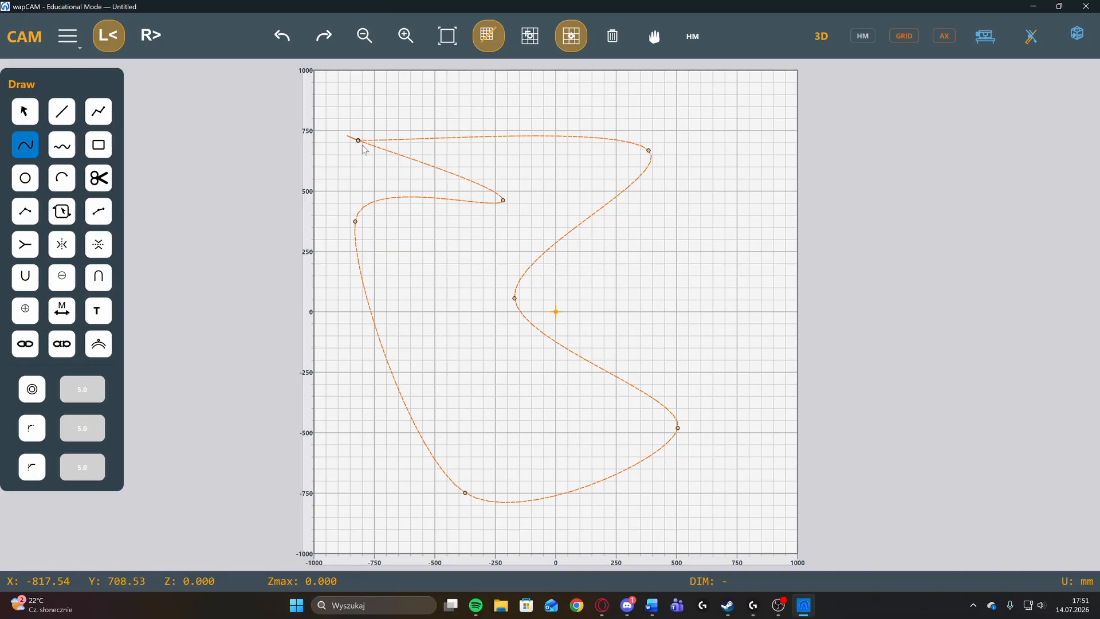
pyautogui.rightClick(483, 97)
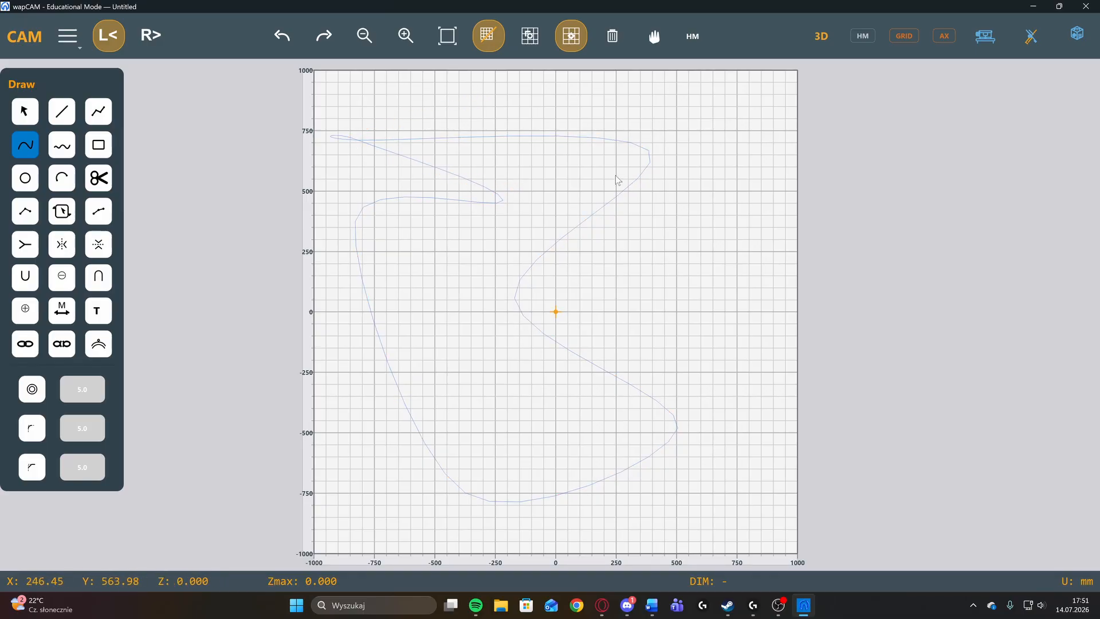
# Switch from point to grid snapping and draw a wavy spline alternating between Y 800 and Y 950, from X -750 to X 850.
pyautogui.click(571, 35)
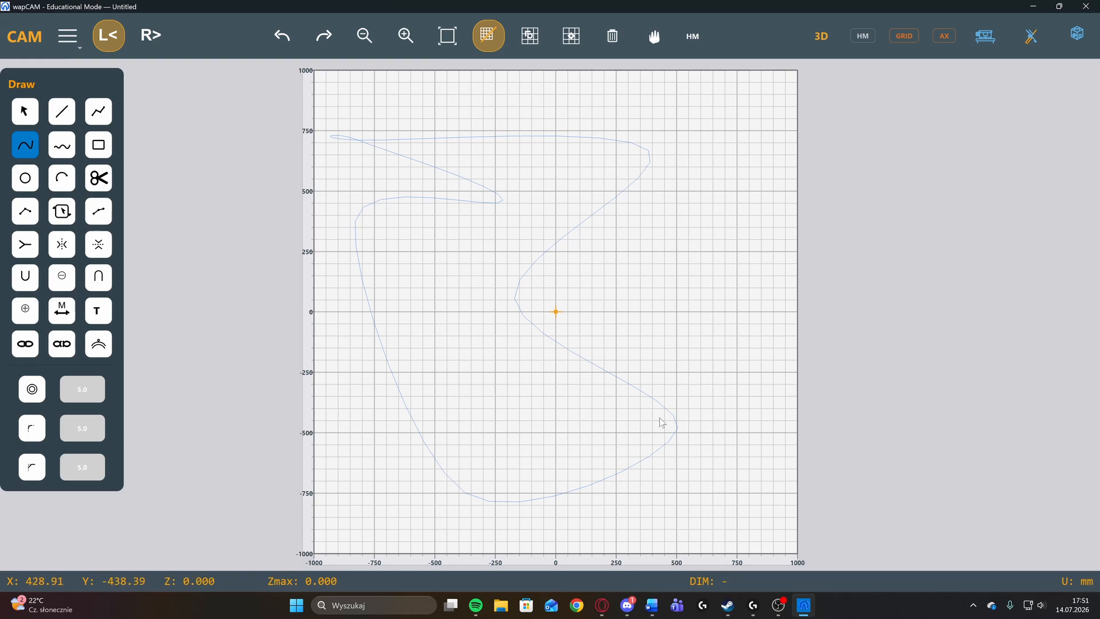
pyautogui.click(529, 38)
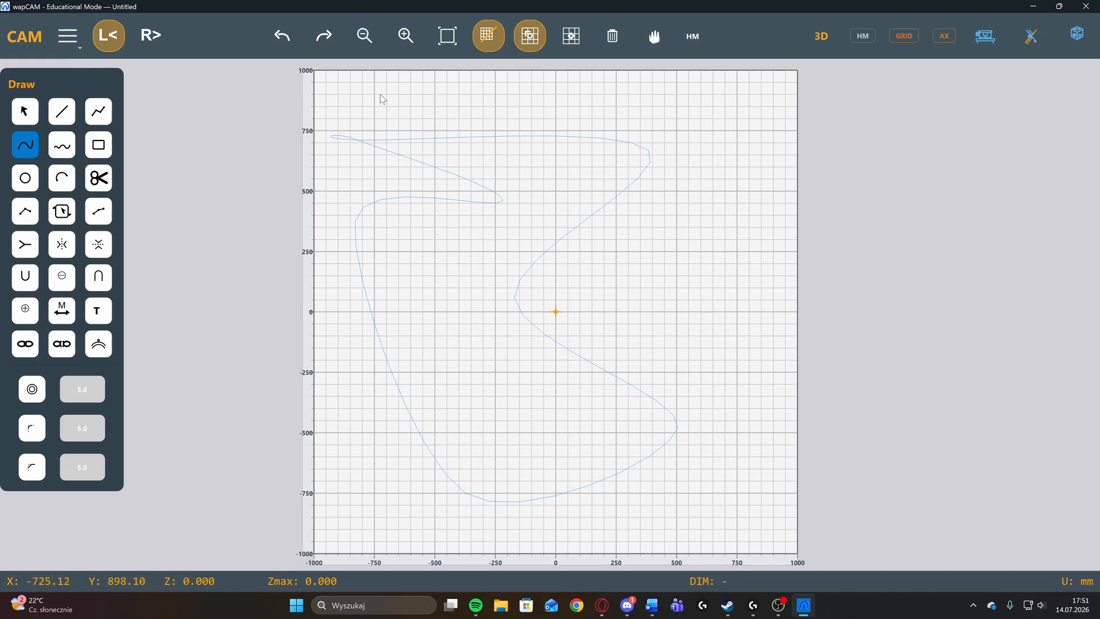
pyautogui.click(375, 118)
pyautogui.click(435, 82)
pyautogui.click(487, 121)
pyautogui.click(568, 82)
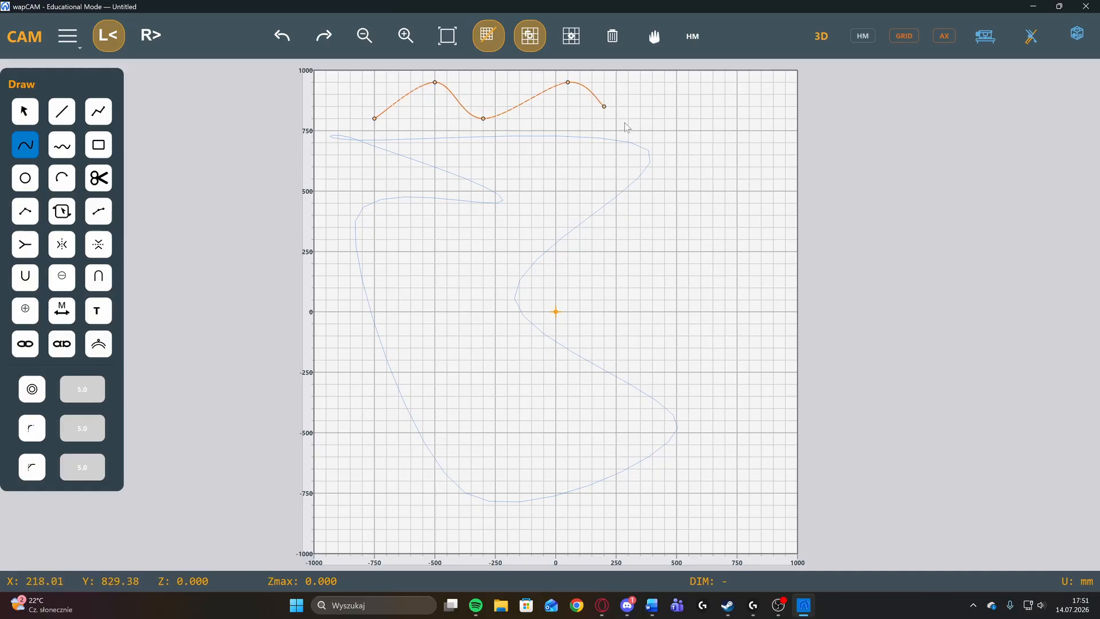
pyautogui.click(628, 118)
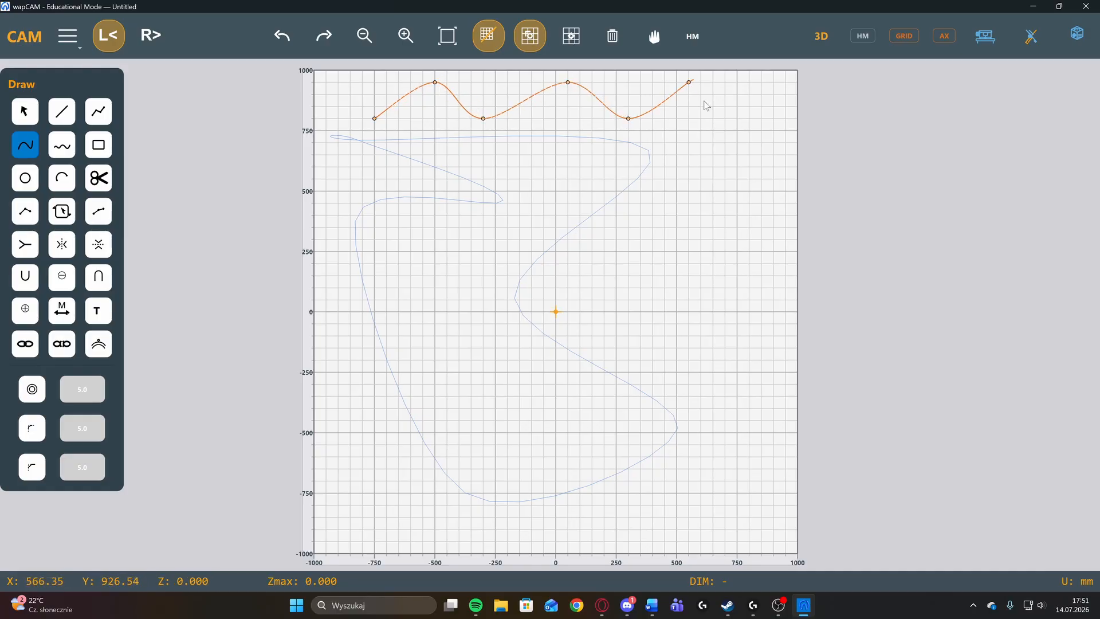
pyautogui.click(725, 119)
pyautogui.click(762, 82)
pyautogui.rightClick(759, 138)
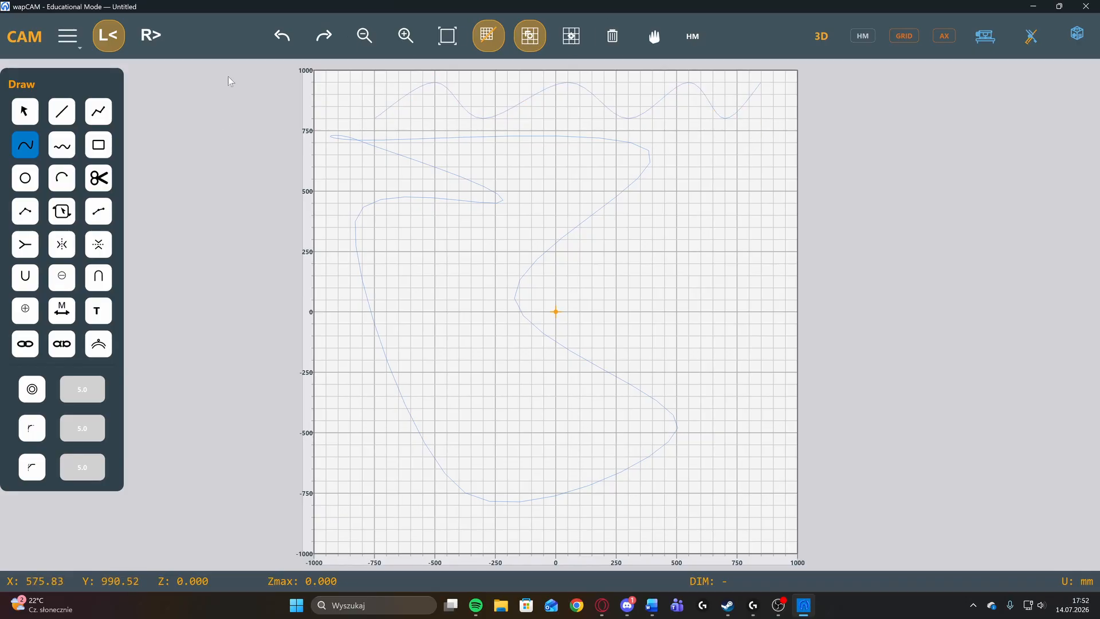
pyautogui.click(571, 36)
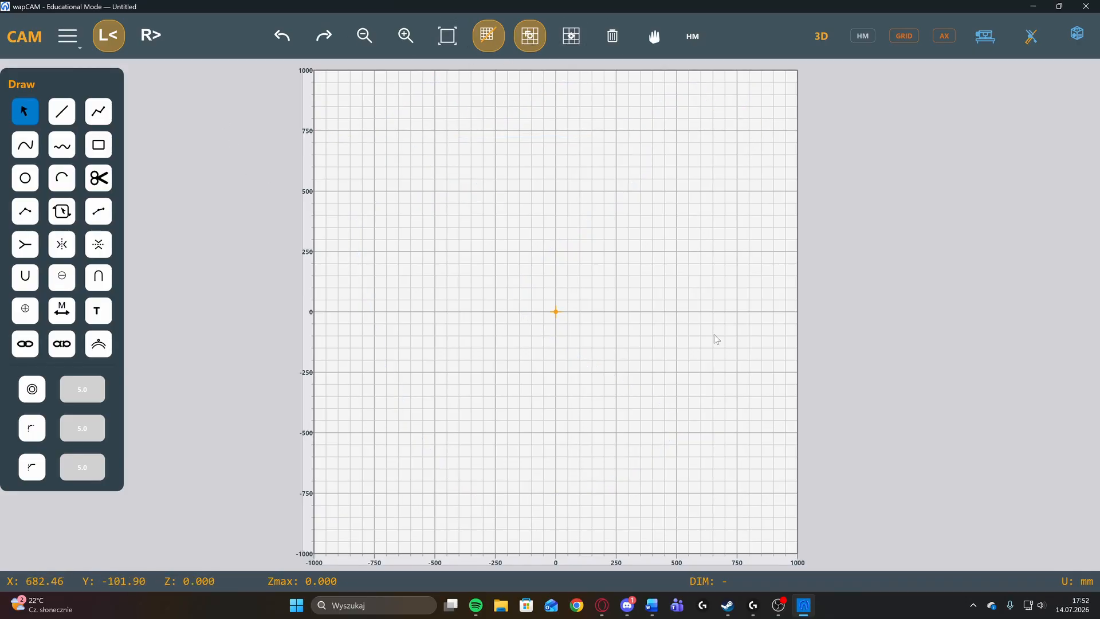
# With grid snapping off, draw a dense freehand scribble spanning about X -850 to 800 and Y 880 to -590.
pyautogui.click(63, 152)
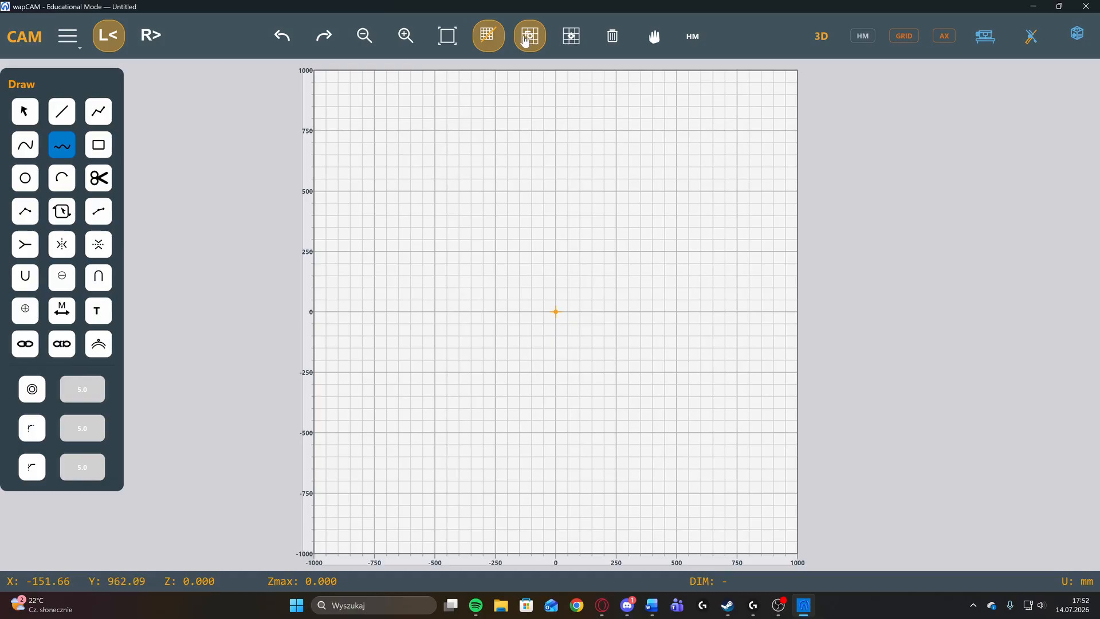
pyautogui.moveTo(354, 98)
pyautogui.mouseDown()
pyautogui.moveTo(349, 115)
pyautogui.moveTo(545, 310)
pyautogui.moveTo(646, 336)
pyautogui.moveTo(560, 437)
pyautogui.mouseUp()
pyautogui.moveTo(404, 385)
pyautogui.mouseDown()
pyautogui.moveTo(747, 338)
pyautogui.moveTo(427, 152)
pyautogui.moveTo(624, 158)
pyautogui.moveTo(687, 197)
pyautogui.mouseUp()
pyautogui.moveTo(607, 324)
pyautogui.mouseDown()
pyautogui.moveTo(730, 202)
pyautogui.moveTo(695, 263)
pyautogui.moveTo(481, 368)
pyautogui.moveTo(415, 265)
pyautogui.moveTo(587, 216)
pyautogui.moveTo(570, 286)
pyautogui.mouseUp()
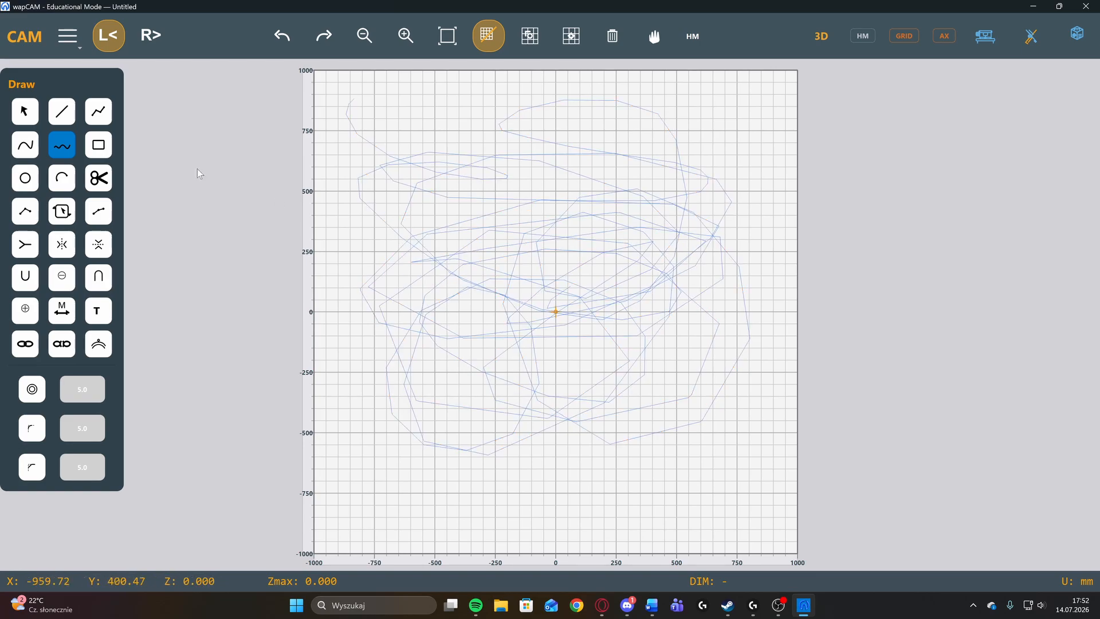
# Select the whole freehand scribble with a selection window and delete it.
pyautogui.click(22, 115)
pyautogui.moveTo(325, 106)
pyautogui.mouseDown()
pyautogui.moveTo(785, 479)
pyautogui.moveTo(781, 491)
pyautogui.mouseUp()
pyautogui.press('Delete')
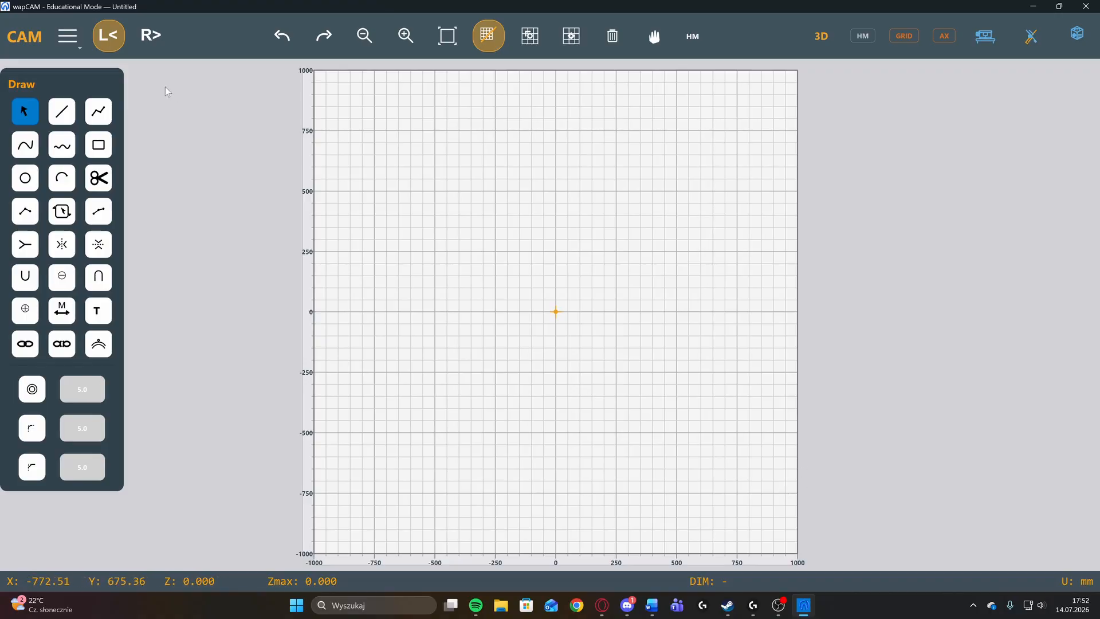
# Turn on grid snapping and draw a closed, winding freehand contour that starts and ends at X -750, Y 900.
pyautogui.click(58, 152)
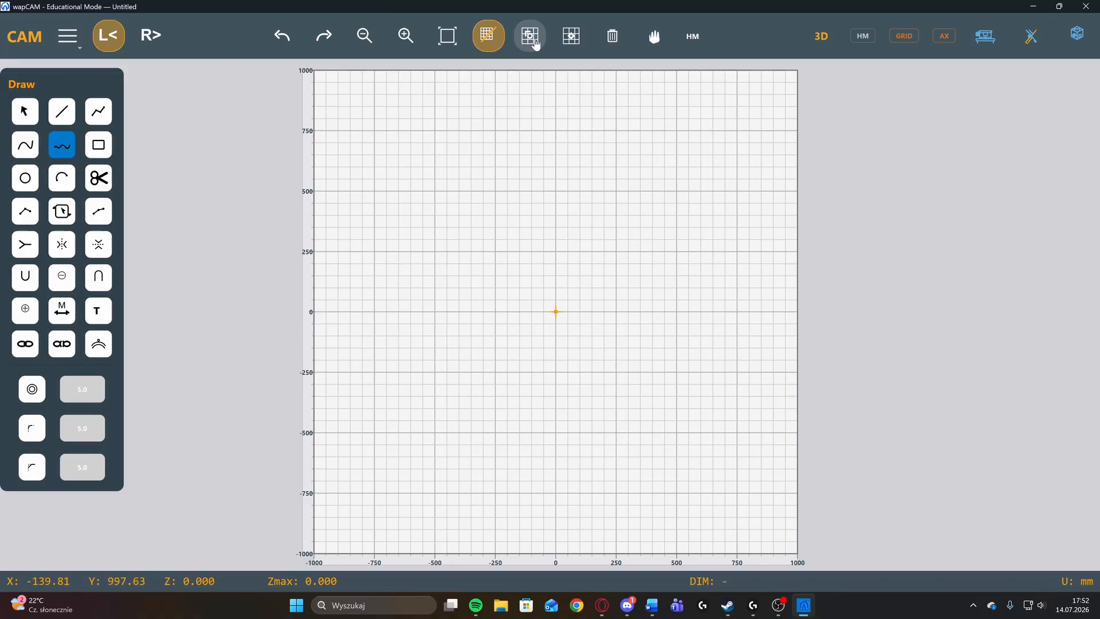
pyautogui.click(532, 39)
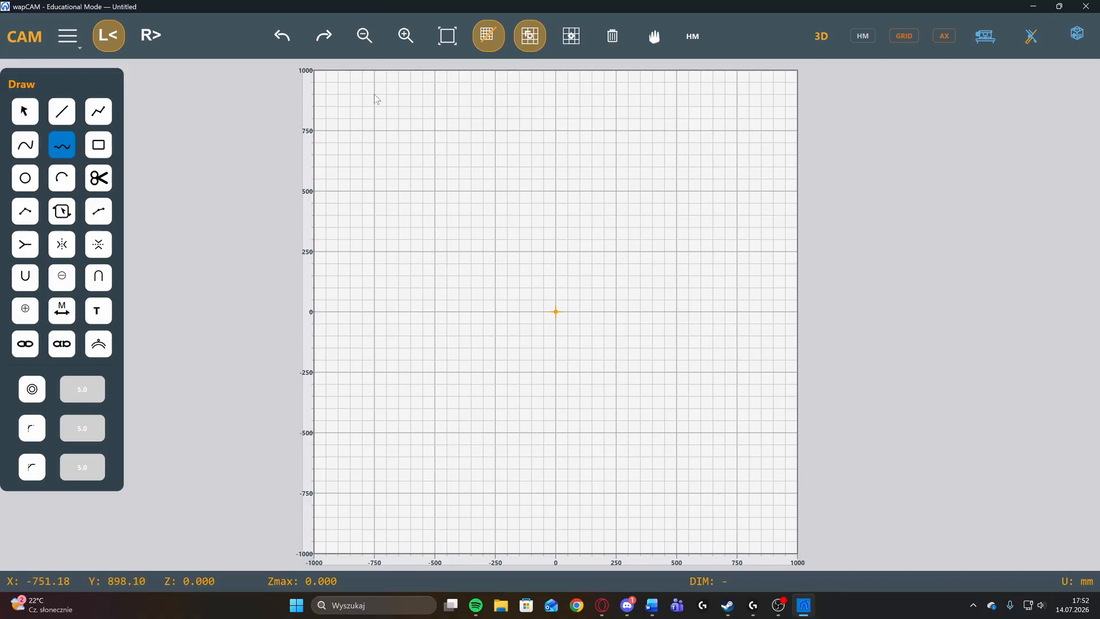
pyautogui.moveTo(374, 95)
pyautogui.mouseDown()
pyautogui.moveTo(373, 152)
pyautogui.moveTo(573, 141)
pyautogui.moveTo(599, 254)
pyautogui.moveTo(433, 349)
pyautogui.moveTo(656, 373)
pyautogui.moveTo(665, 347)
pyautogui.moveTo(596, 304)
pyautogui.moveTo(641, 282)
pyautogui.mouseUp()
pyautogui.moveTo(700, 224)
pyautogui.mouseDown()
pyautogui.moveTo(690, 166)
pyautogui.moveTo(651, 118)
pyautogui.moveTo(377, 99)
pyautogui.mouseUp()
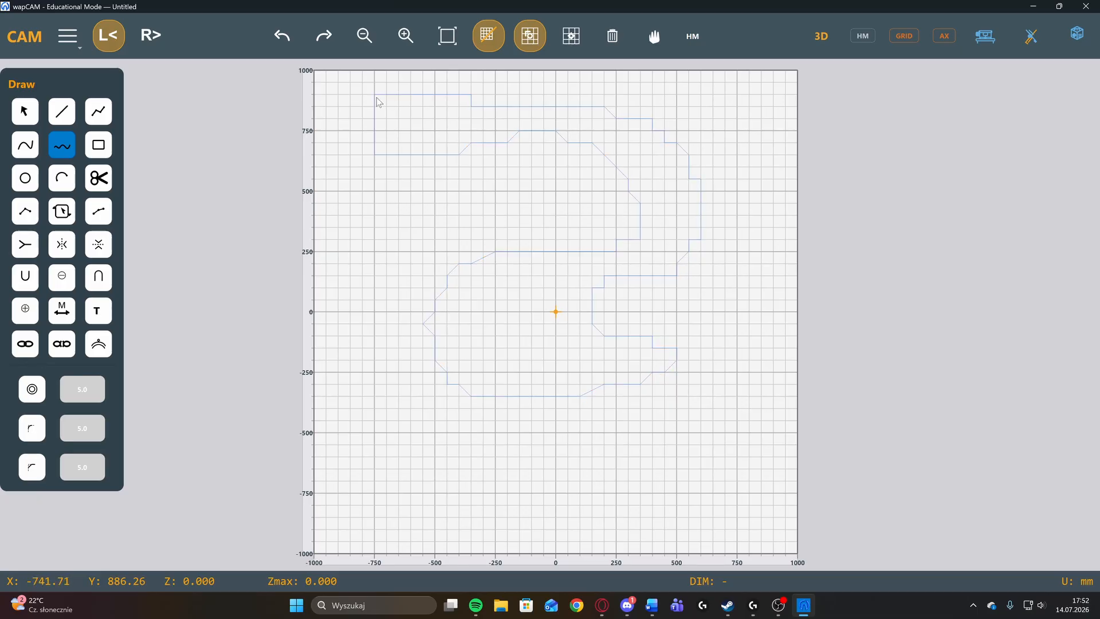
# Select the closed grid-snapped freehand contour with a selection window and delete it.
pyautogui.click(14, 118)
pyautogui.moveTo(441, 173); pyautogui.dragTo(763, 438)
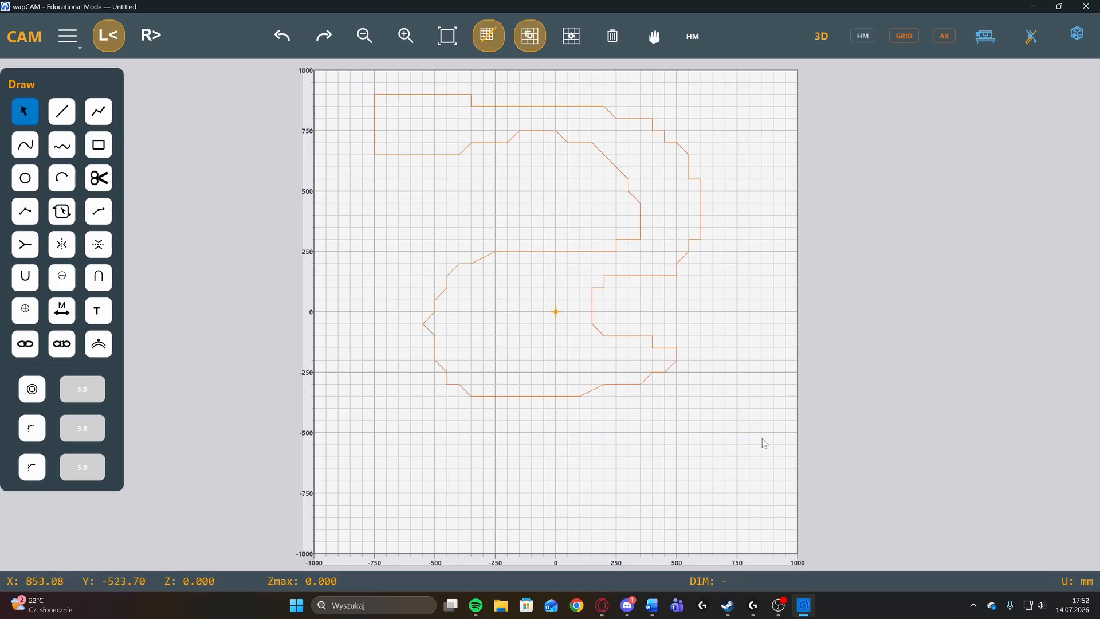
pyautogui.press('Delete')
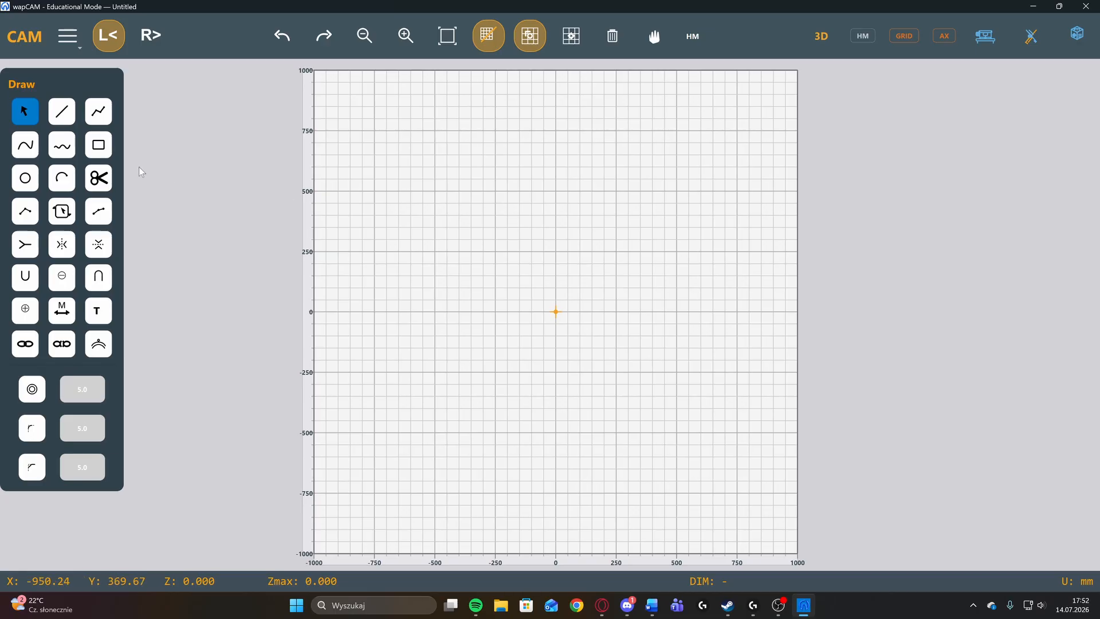
# Draw two grid-snapped rectangles: X -500 to 250 by Y 750 to 0, and X -500 to 0 by Y -250 to -500.
pyautogui.click(99, 145)
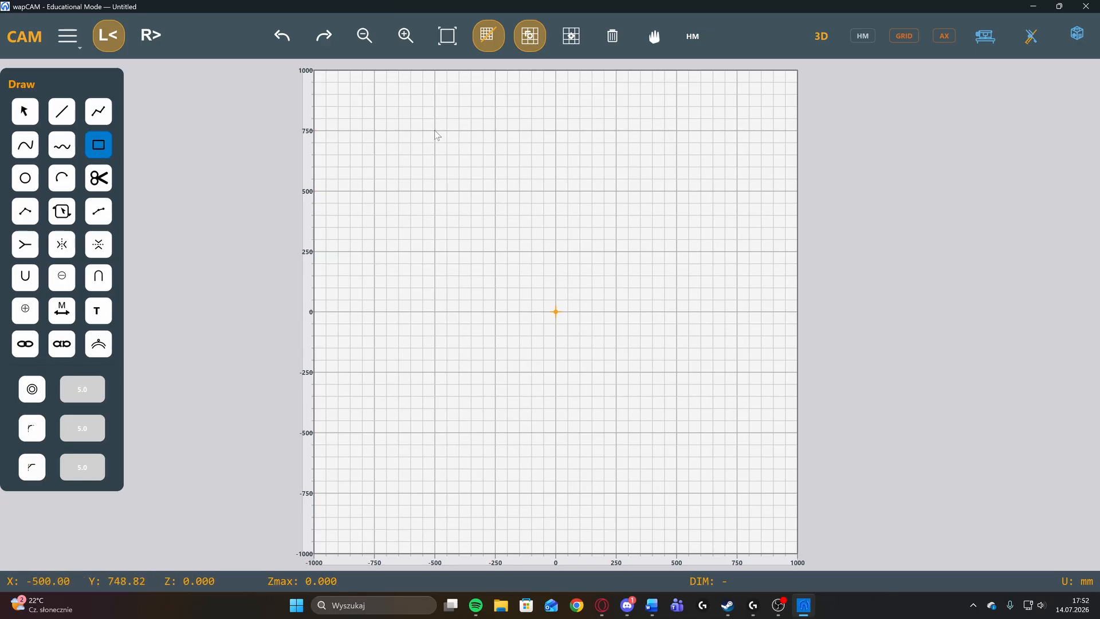
pyautogui.moveTo(435, 131); pyautogui.dragTo(620, 310)
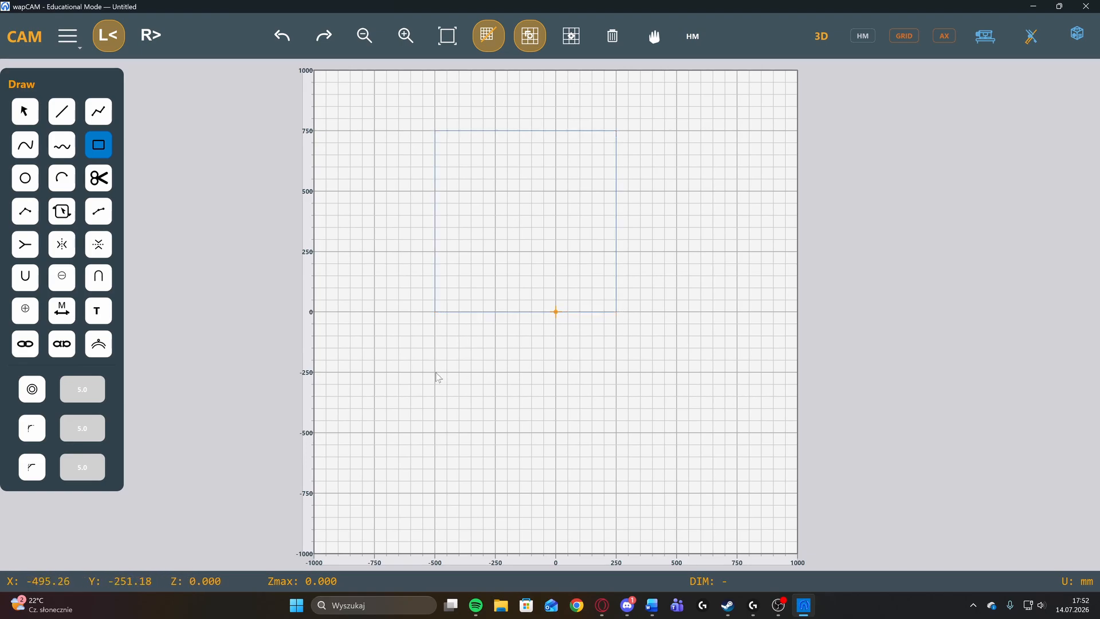
pyautogui.moveTo(437, 374); pyautogui.dragTo(556, 433)
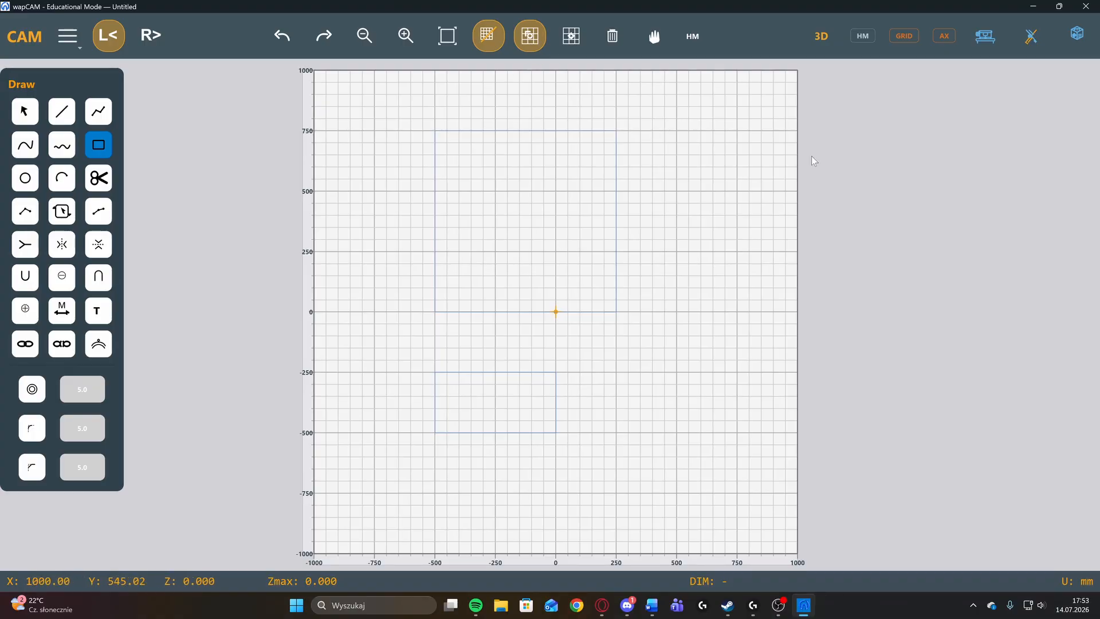
# Turn off grid snapping, draw several free-size rectangles beside and over the existing ones, and delete all the rectangles.
pyautogui.click(526, 40)
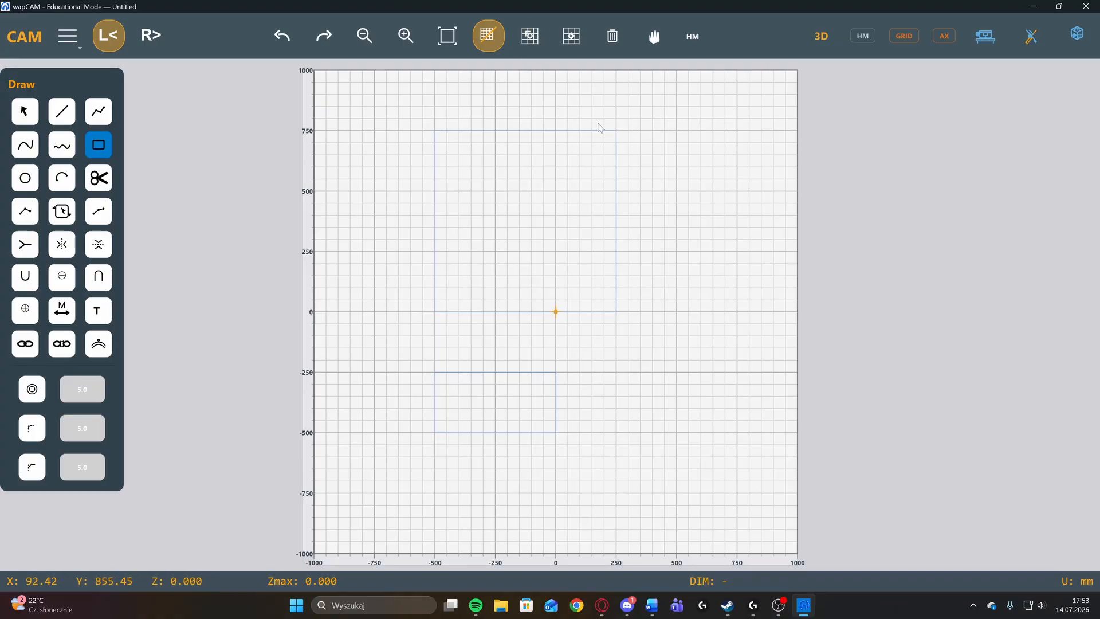
pyautogui.moveTo(649, 271); pyautogui.dragTo(702, 298)
pyautogui.click(531, 383)
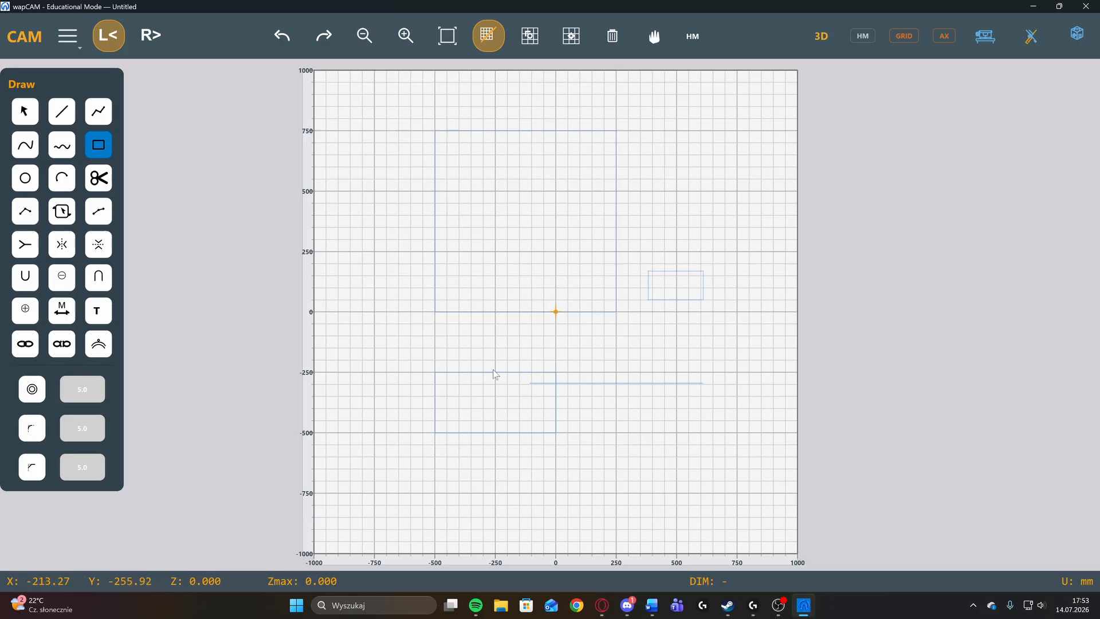
pyautogui.click(445, 338)
pyautogui.click(637, 476)
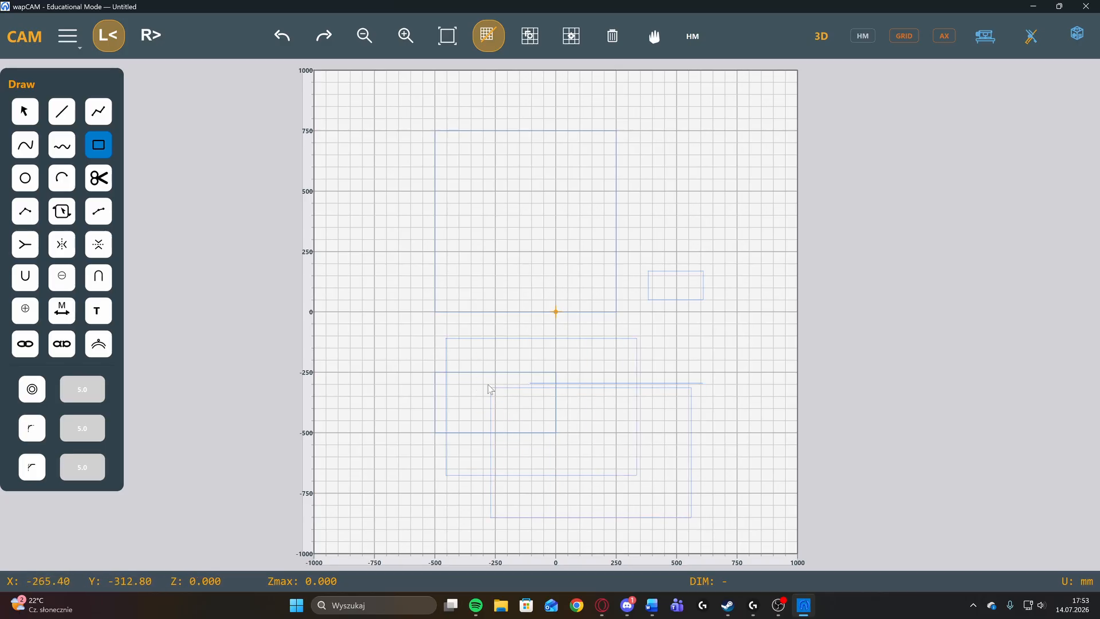
pyautogui.click(25, 112)
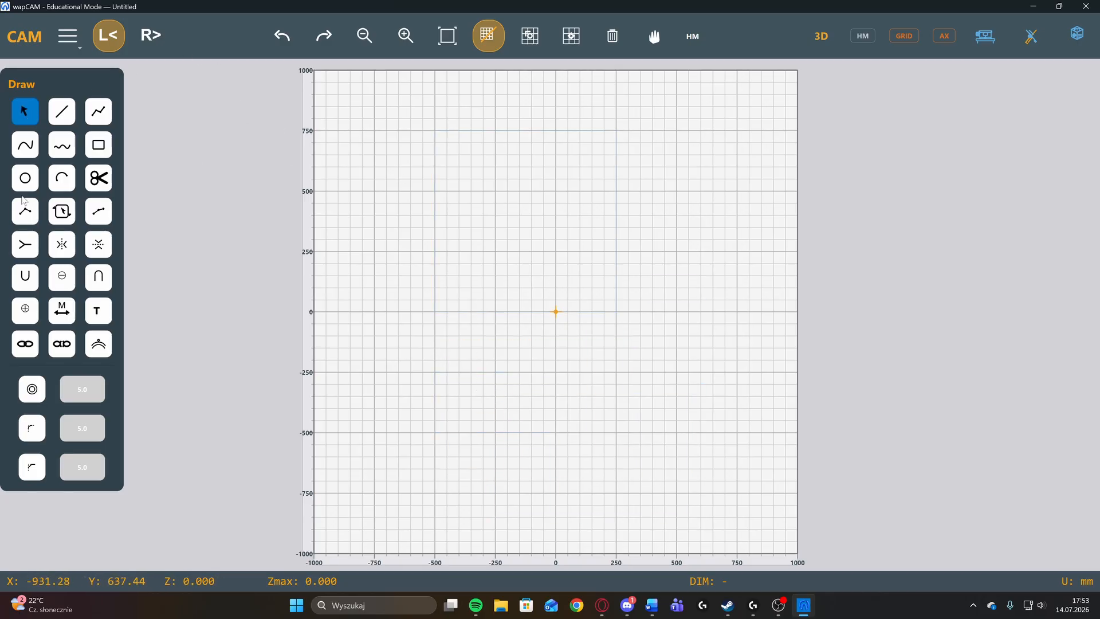
# Draw a large circle about 640 mm in radius centred near the origin.
pyautogui.click(25, 178)
pyautogui.click(550, 314)
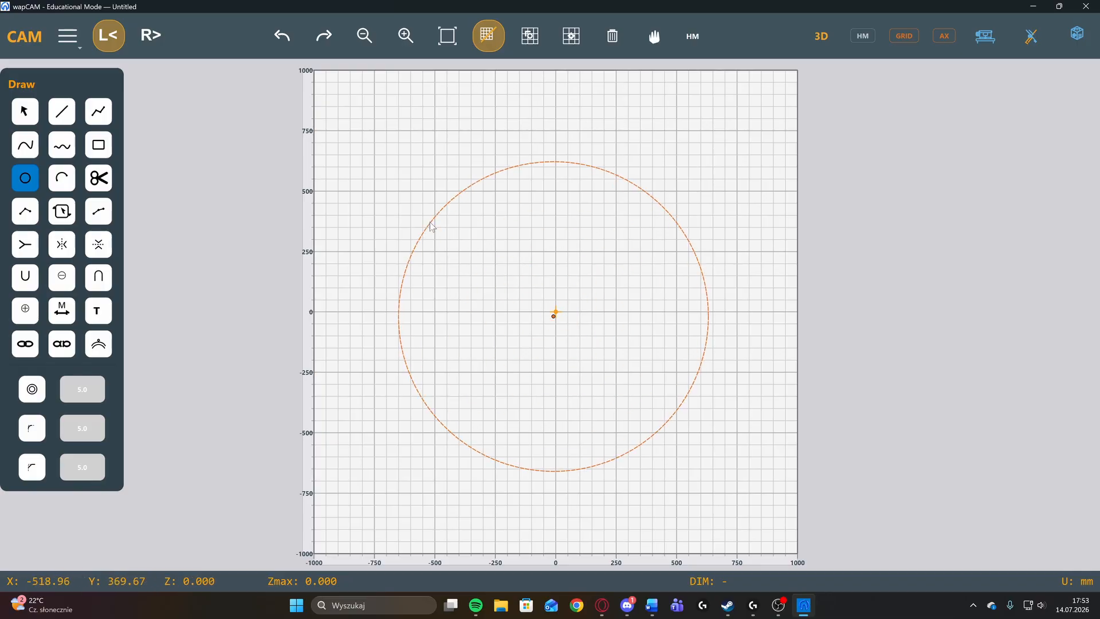
pyautogui.click(432, 226)
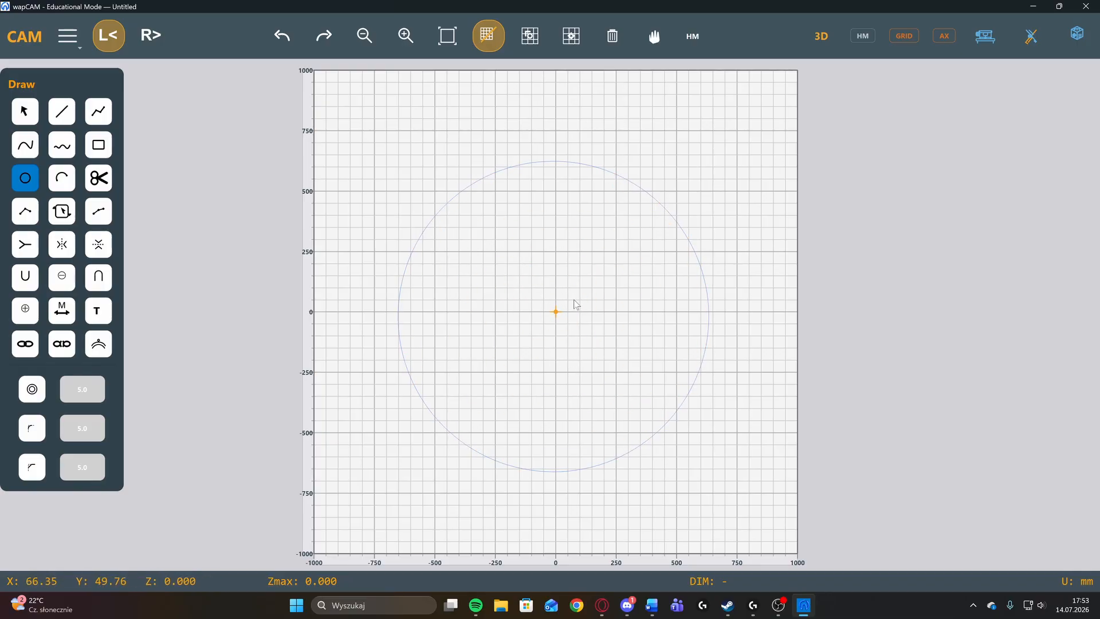
# Draw three overlapping circles centred near X 20, Y -155; X -135, Y 325; and X 515, Y 60, with radii about 260, 320 and 410 mm.
pyautogui.click(560, 349)
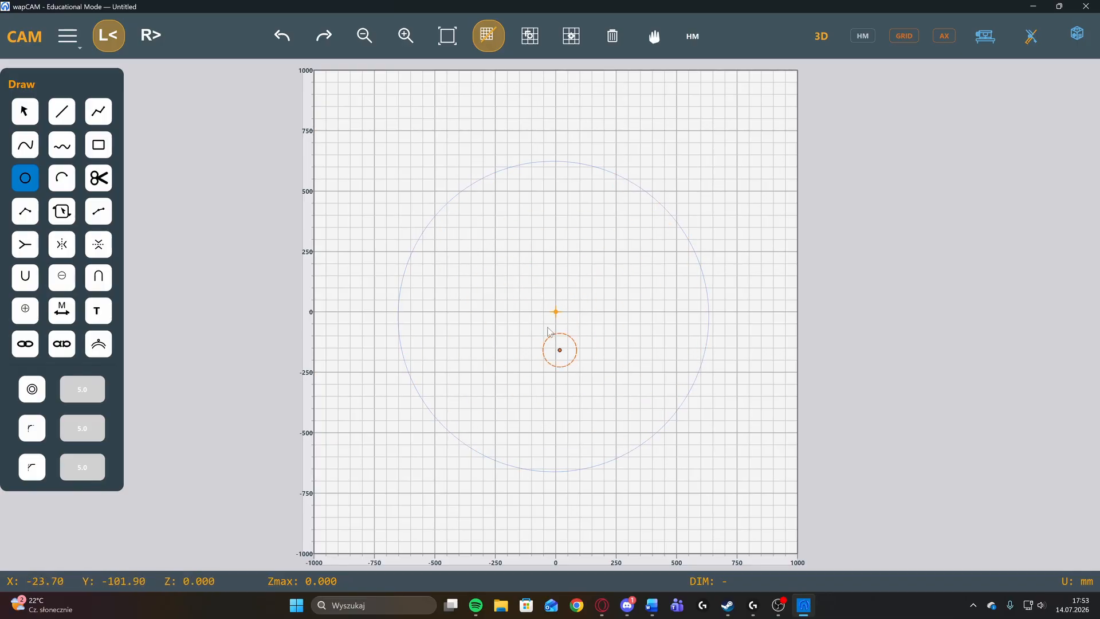
pyautogui.click(534, 298)
pyautogui.click(523, 233)
pyautogui.click(589, 276)
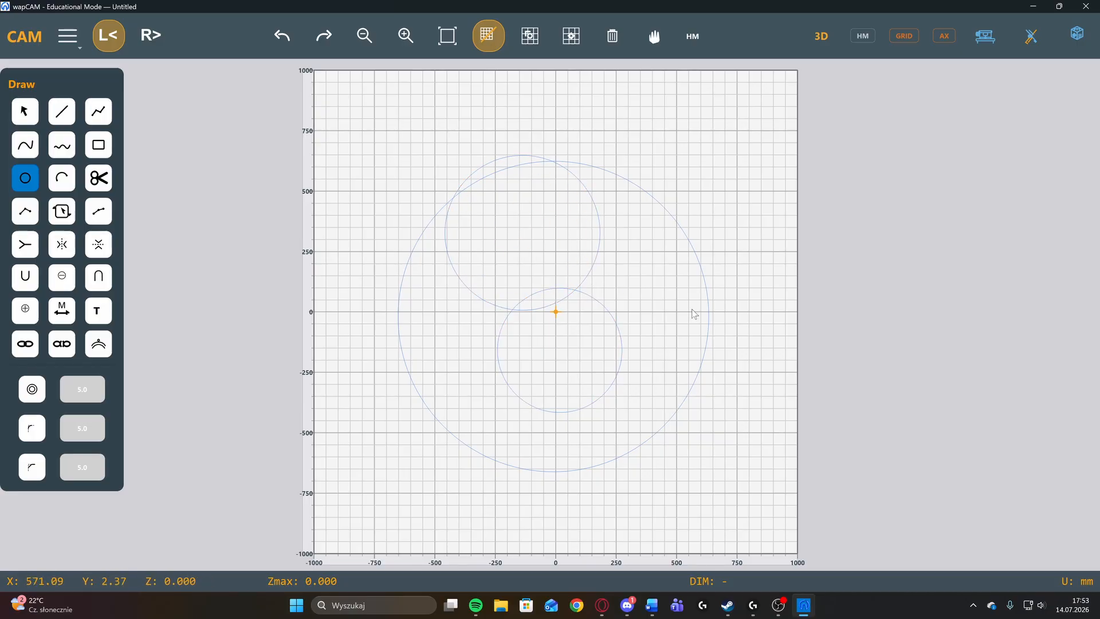
pyautogui.click(680, 297)
pyautogui.click(590, 260)
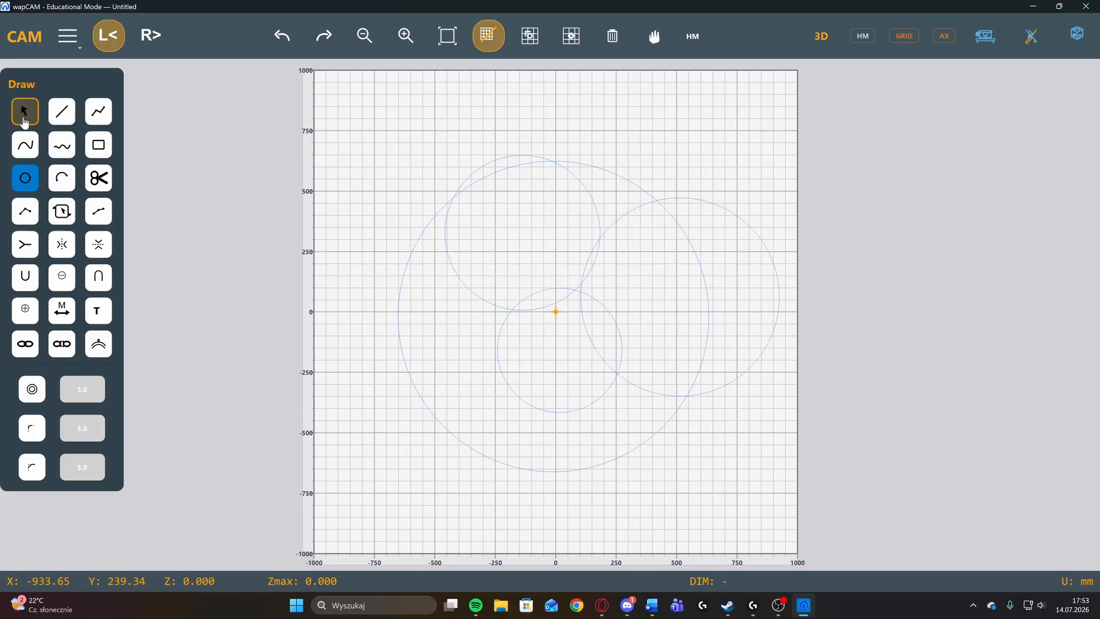
# Turn on grid snapping, draw a circle of radius 200 mm centred at X -750, Y 750, and delete all the circles.
pyautogui.click(531, 39)
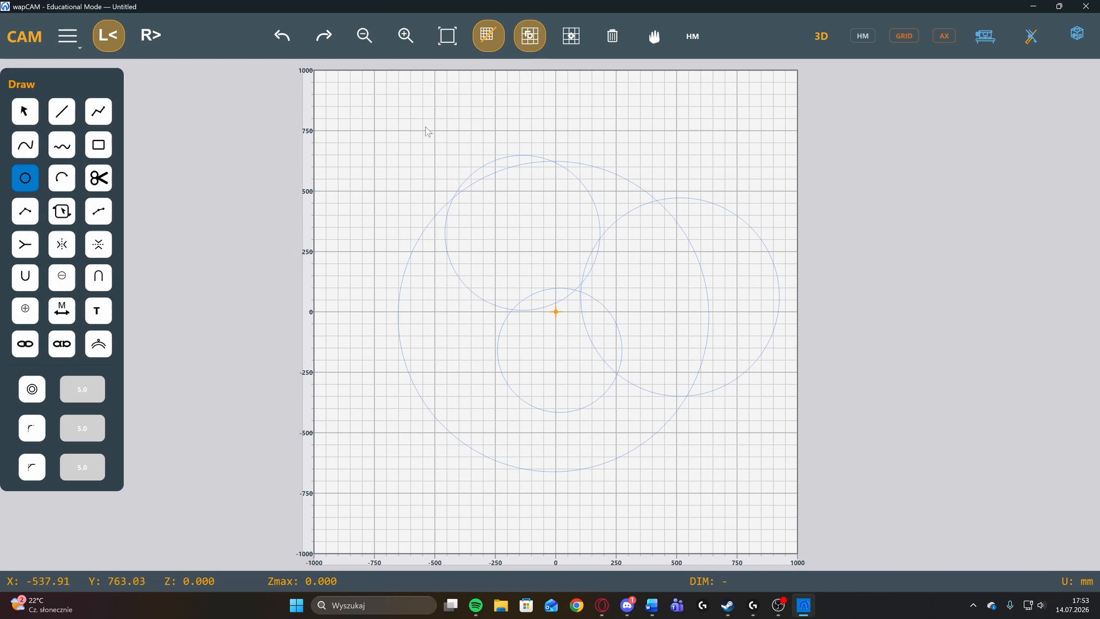
pyautogui.click(374, 132)
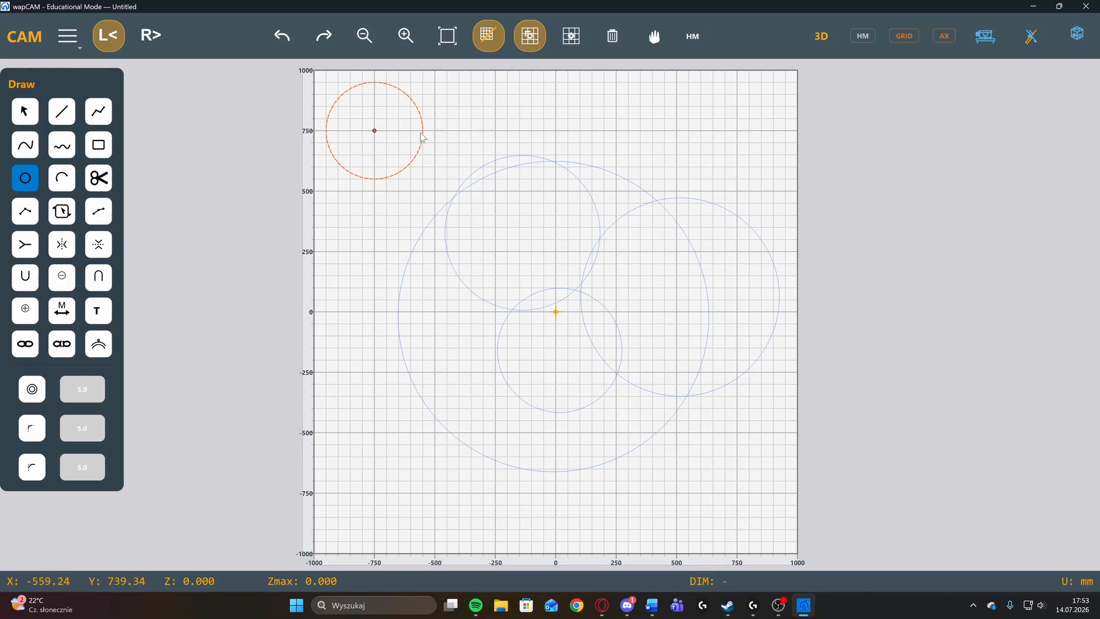
pyautogui.click(423, 138)
pyautogui.click(24, 111)
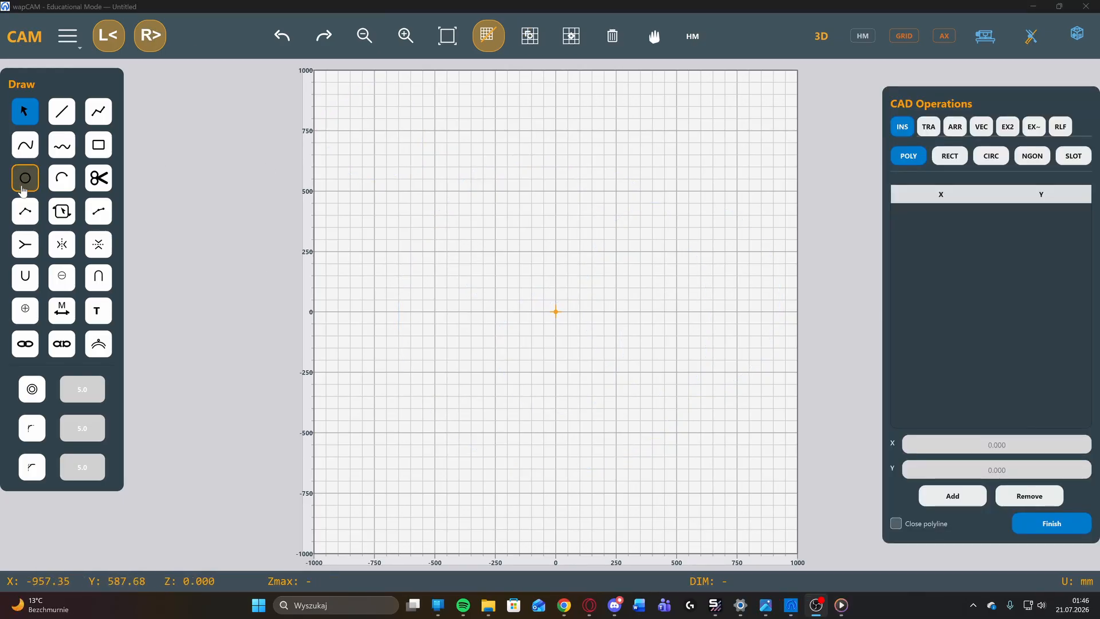
# With grid snapping off, draw two circles by opposite points on their diameter: one about 630 mm across around Y 240, another below the origin.
pyautogui.click(24, 181)
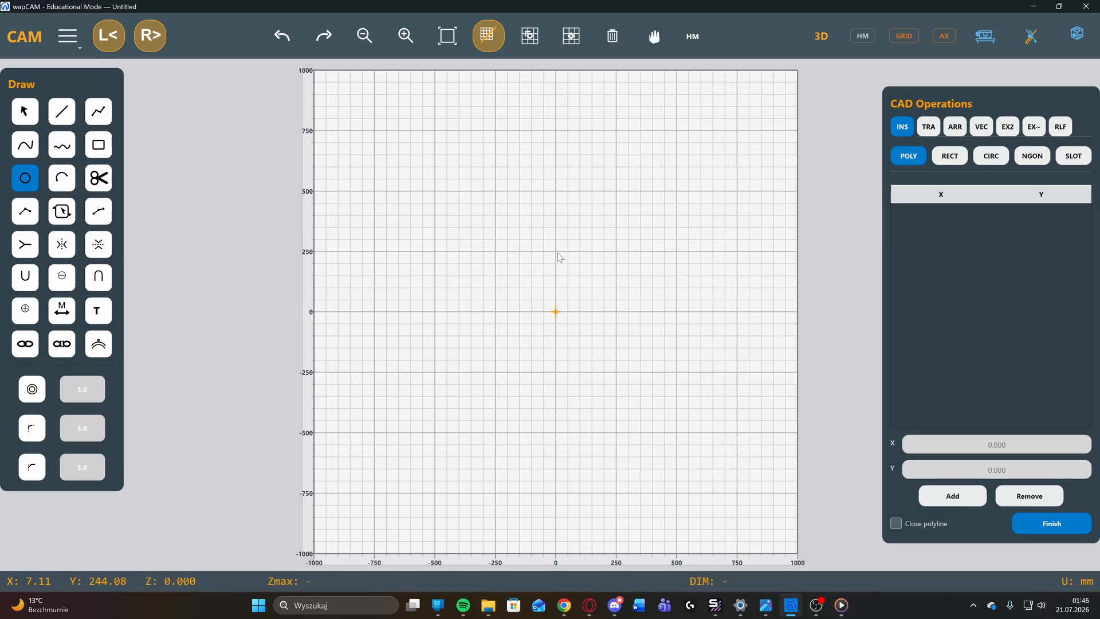
pyautogui.click(496, 252)
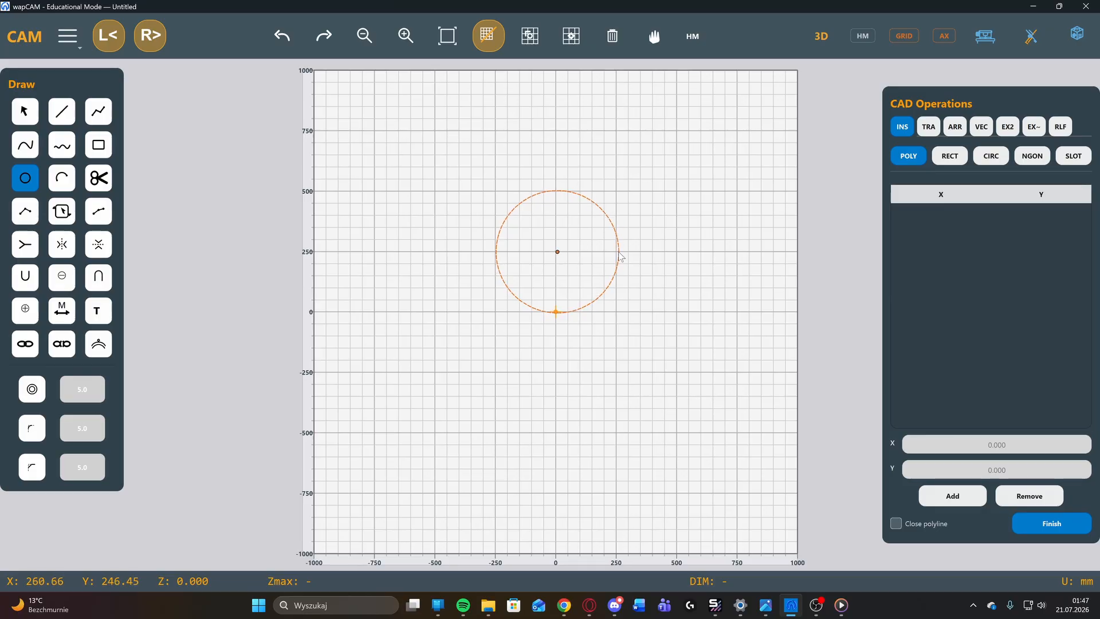
pyautogui.click(649, 255)
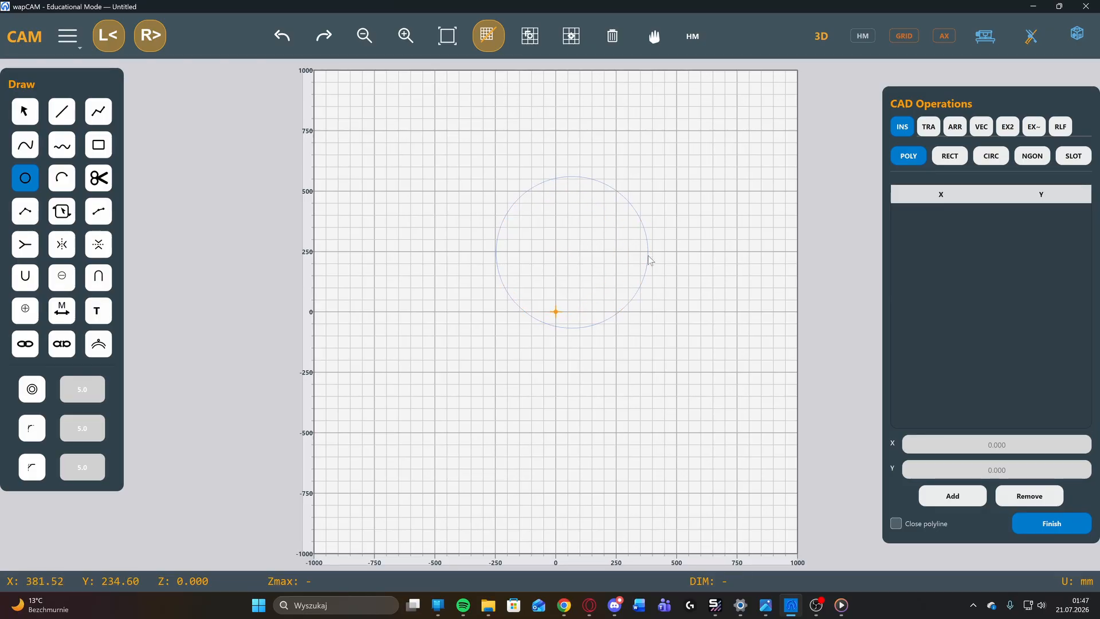
pyautogui.click(477, 416)
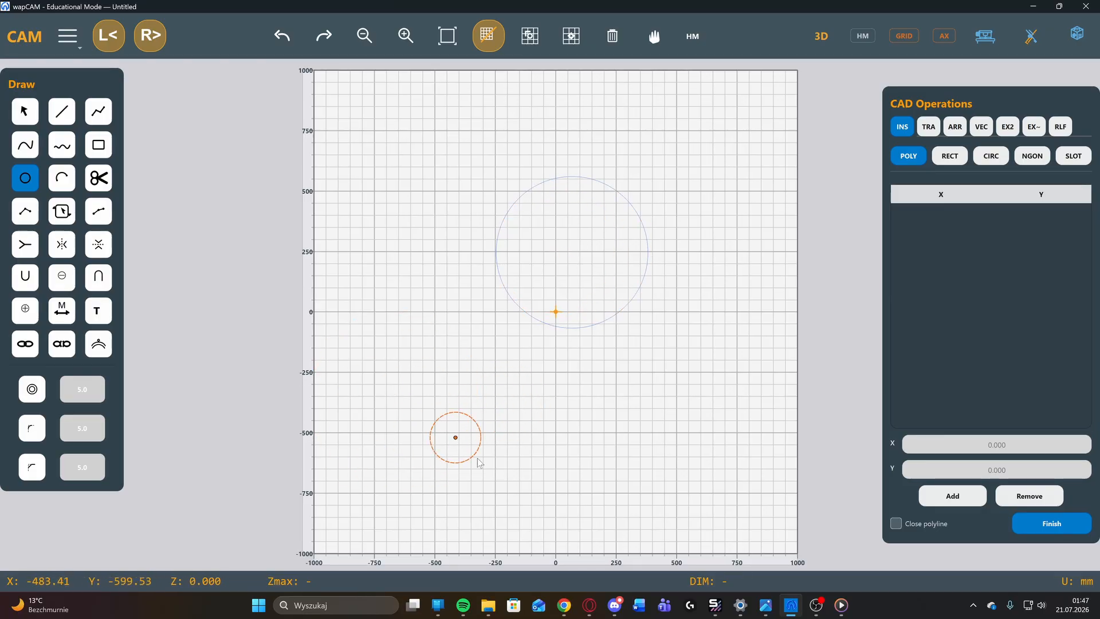
pyautogui.click(604, 424)
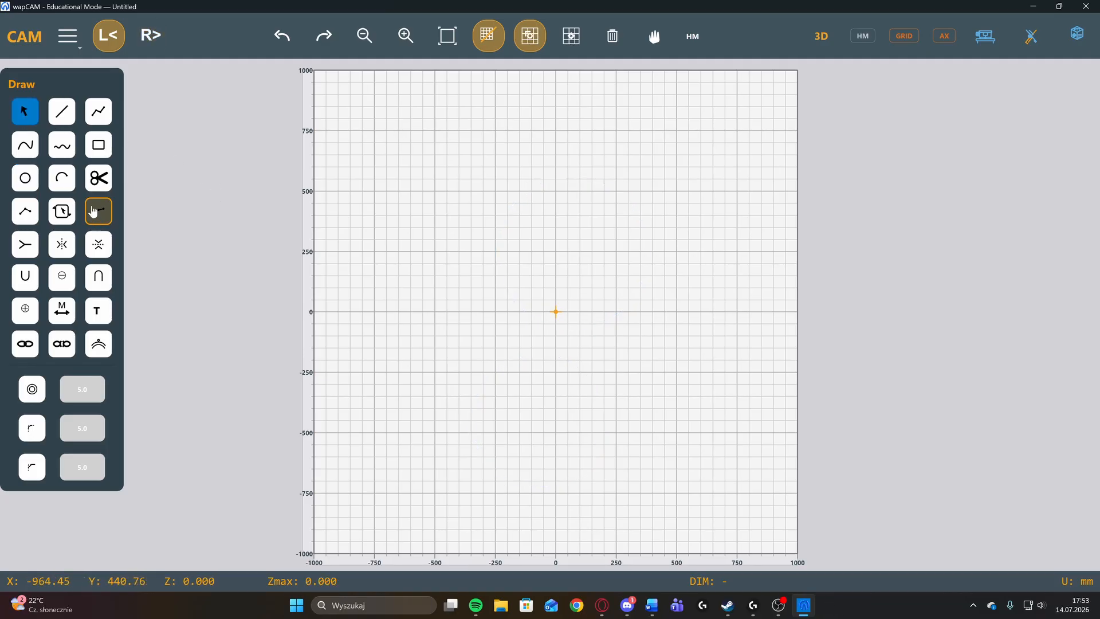
# With grid snapping off, draw an arc from about X -350 to X 400 at Y 250, bulging up to about Y 540, and remove it.
pyautogui.click(56, 189)
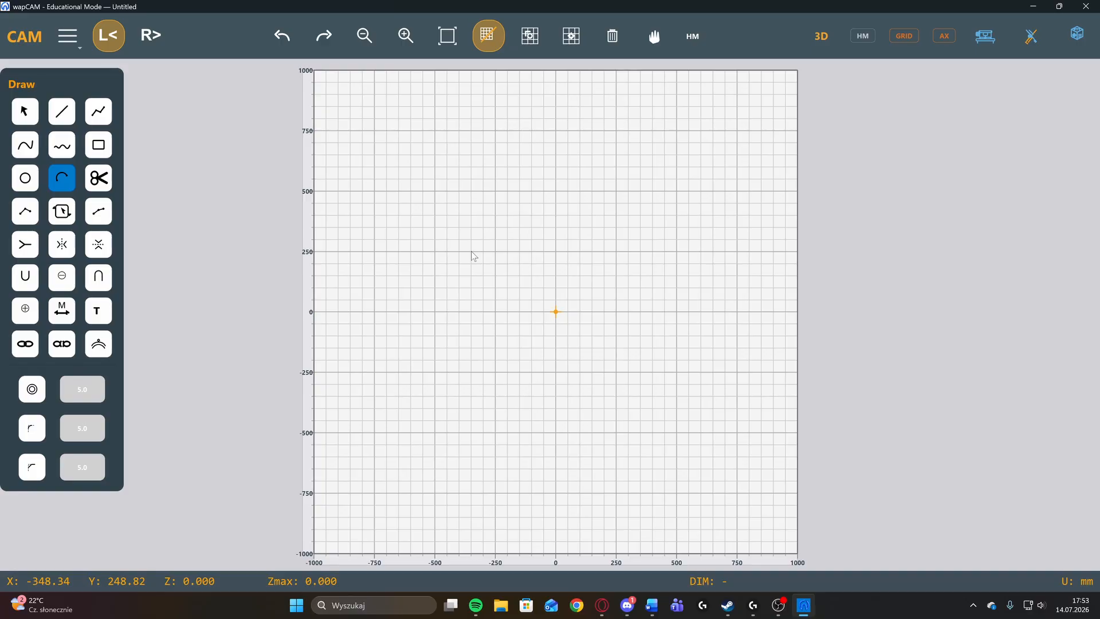
pyautogui.click(652, 252)
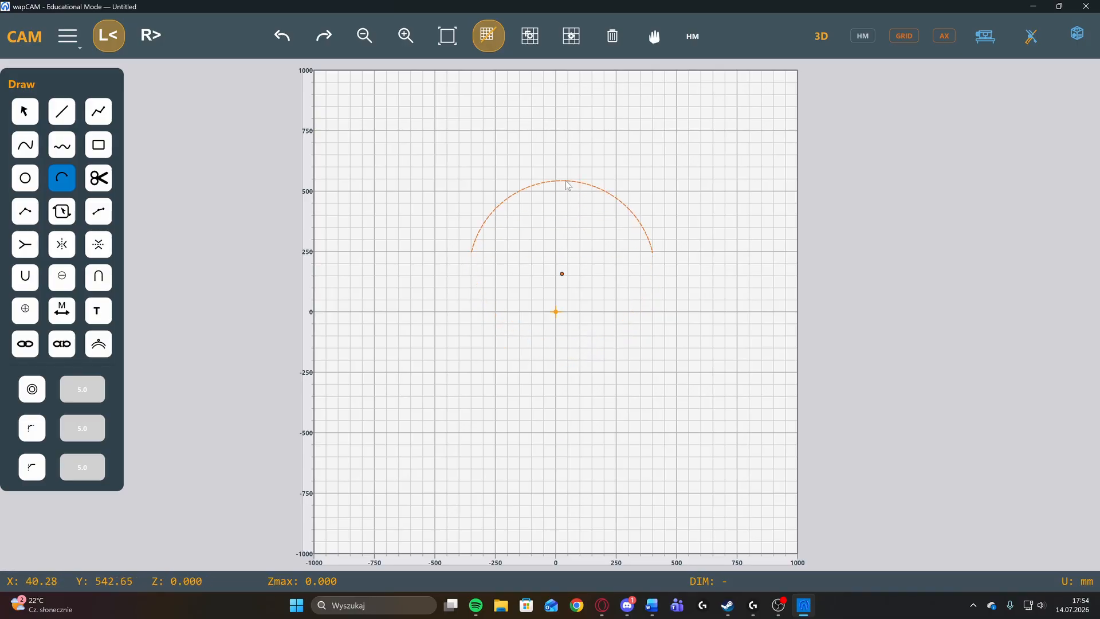
pyautogui.click(563, 183)
pyautogui.press('Escape')
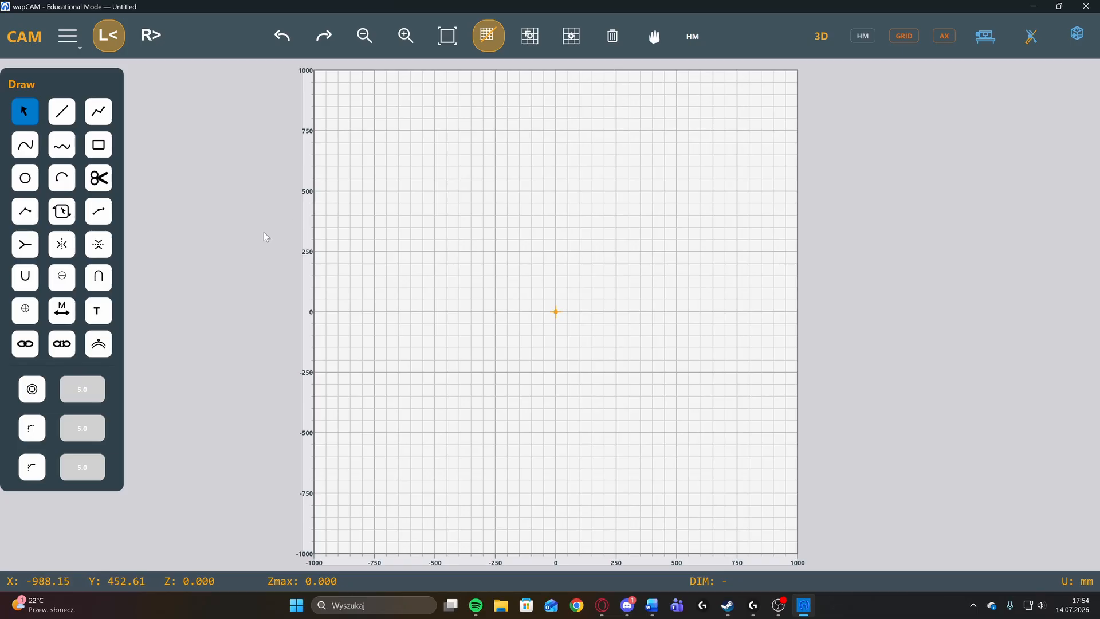
# Draw a rectangle about 530 by 600 mm around the origin and a circle about 130 mm in radius overlapping its upper edge.
pyautogui.click(99, 185)
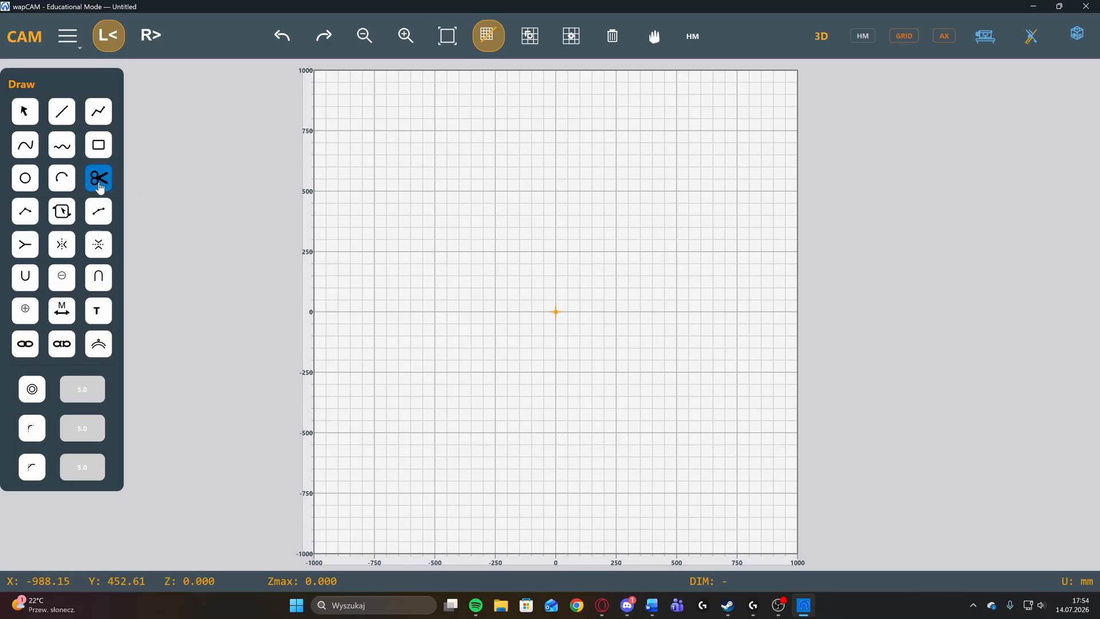
pyautogui.click(99, 145)
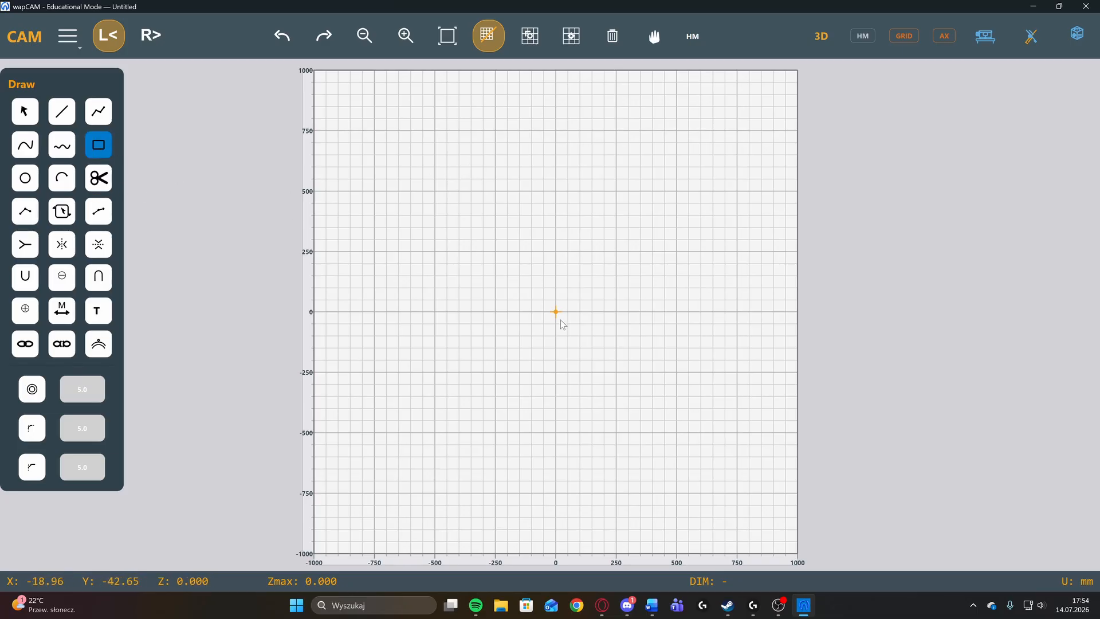
pyautogui.moveTo(496, 252); pyautogui.dragTo(624, 396)
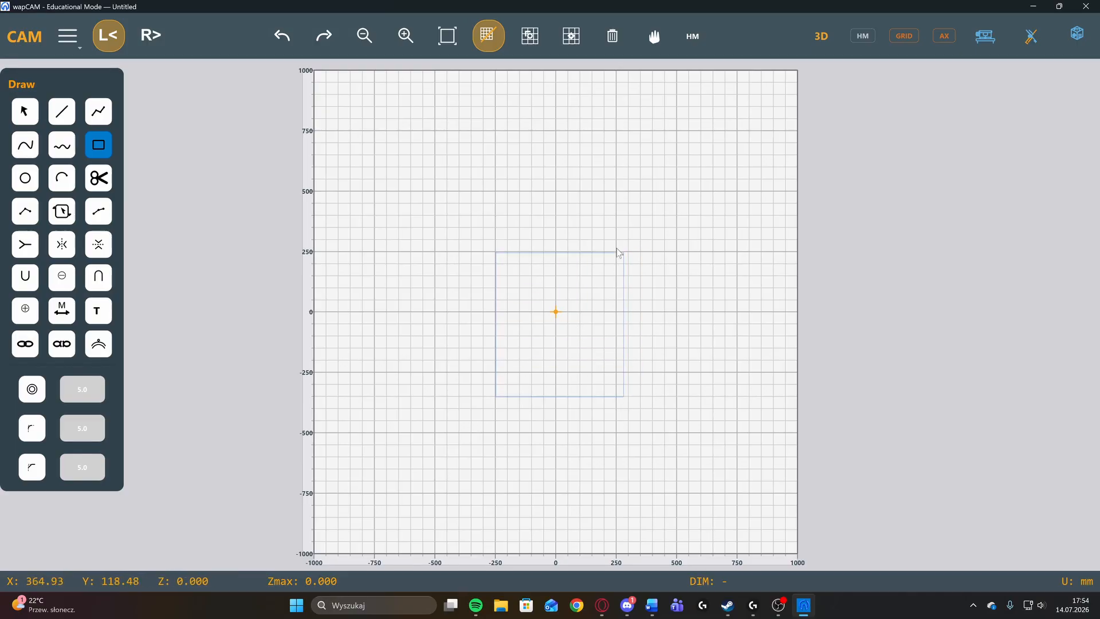
pyautogui.click(25, 178)
pyautogui.moveTo(531, 236); pyautogui.dragTo(553, 264)
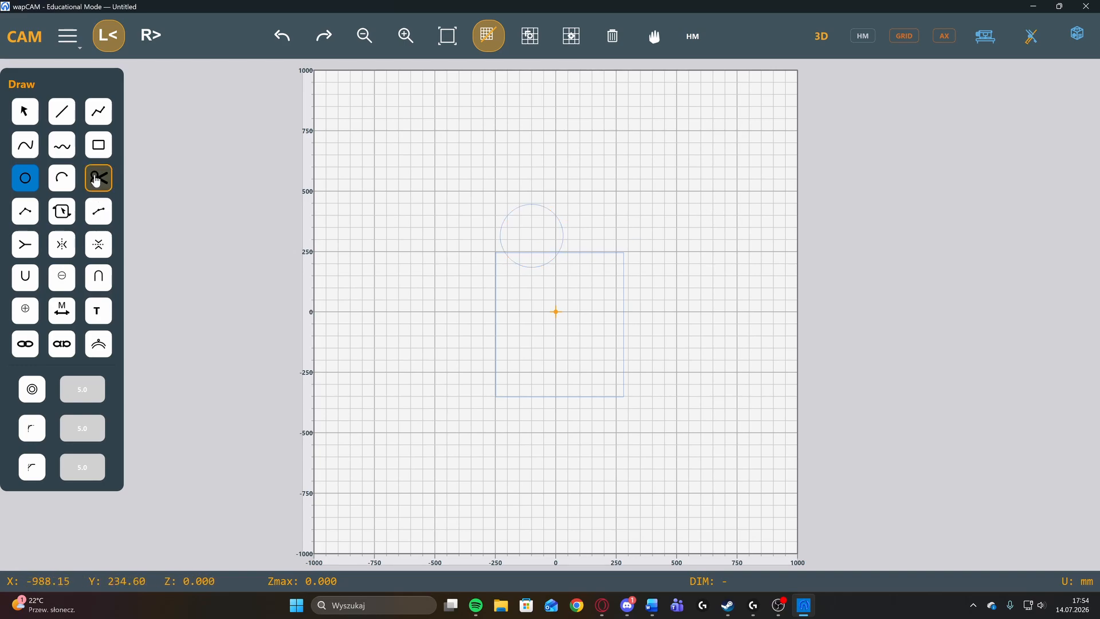
# Use the trim tool on the overlapping rectangle and circle, pick the circle's arc outside the rectangle, and delete it.
pyautogui.click(26, 116)
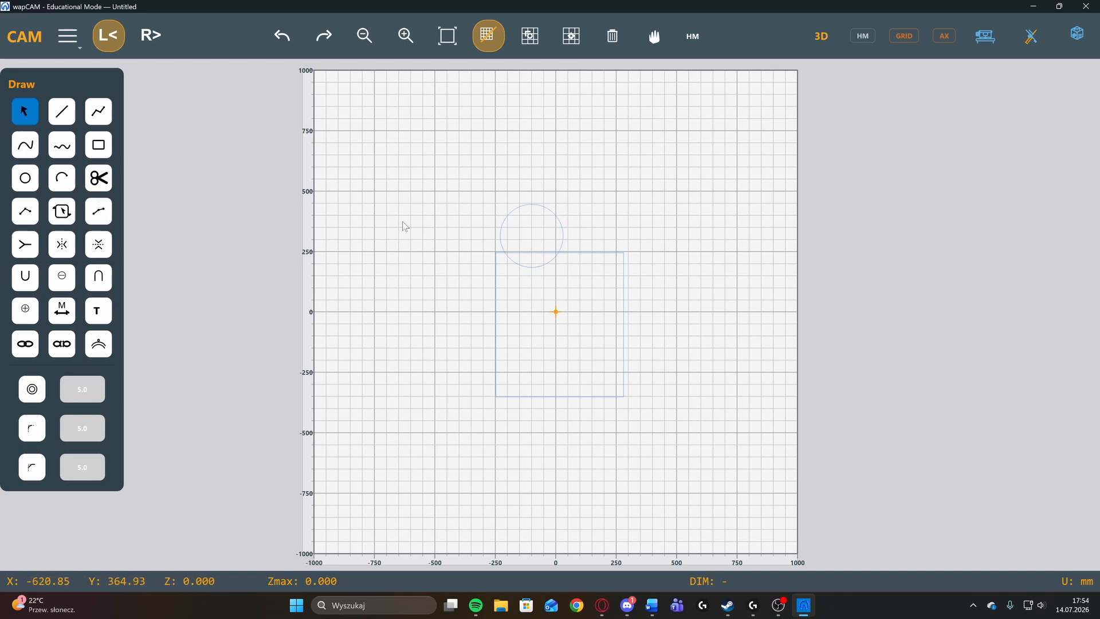
pyautogui.moveTo(437, 186); pyautogui.dragTo(680, 425)
pyautogui.click(99, 178)
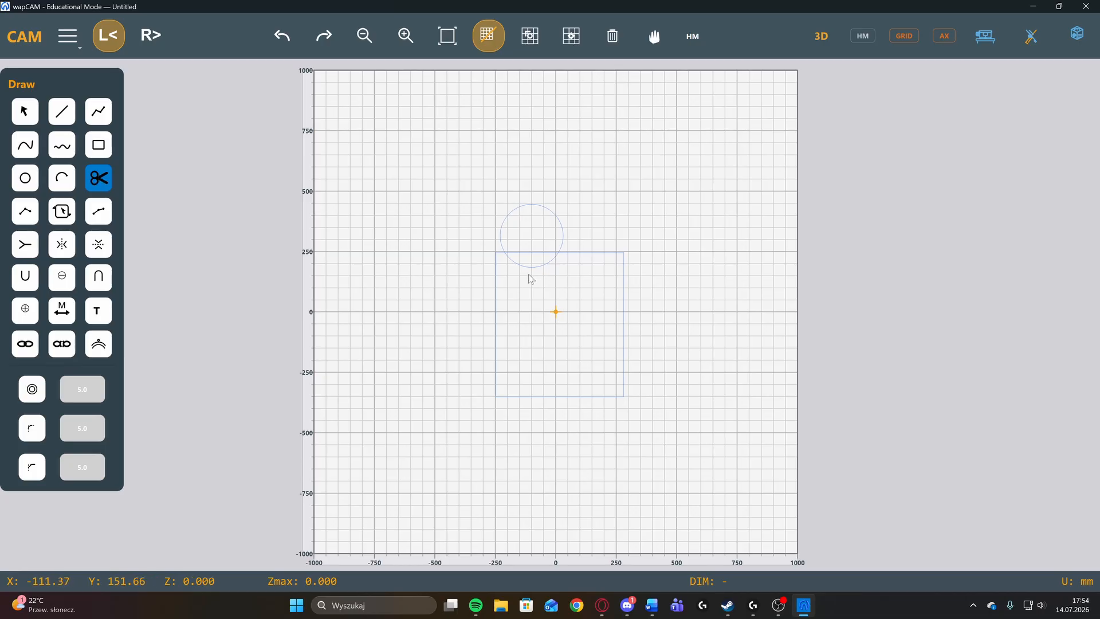
pyautogui.click(535, 253)
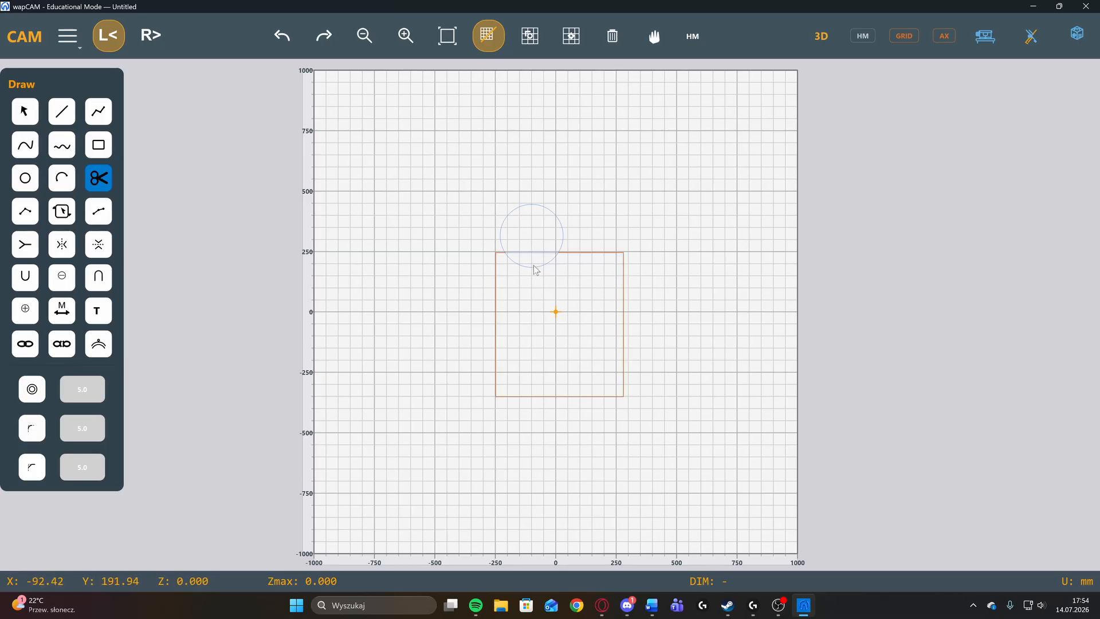
pyautogui.click(523, 208)
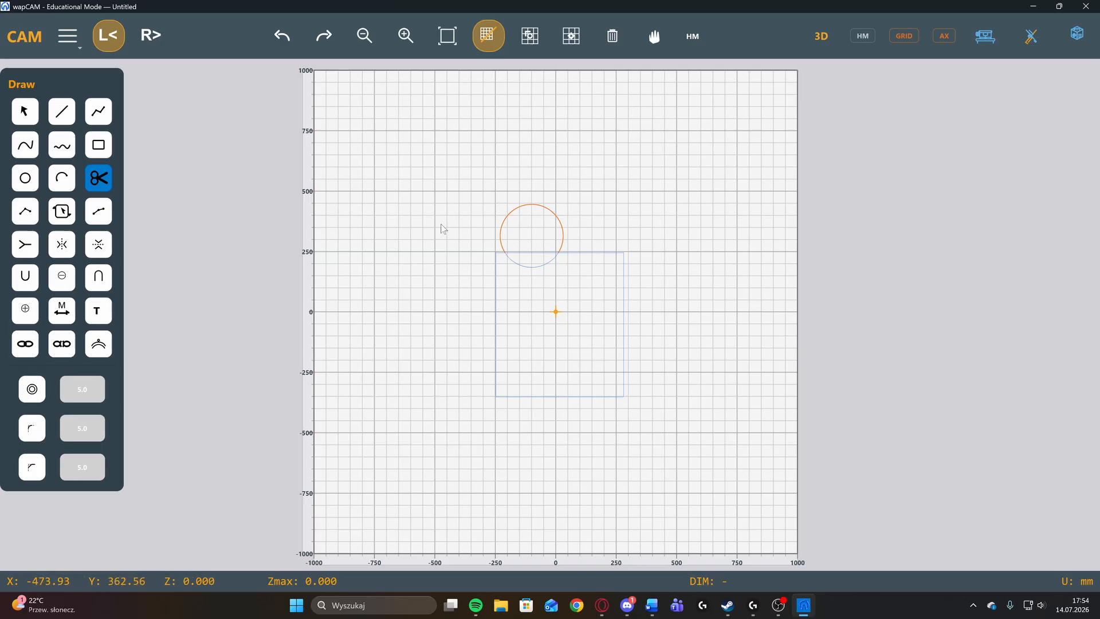
pyautogui.press('Delete')
pyautogui.press('Delete')
pyautogui.scroll(3, 570, 320)
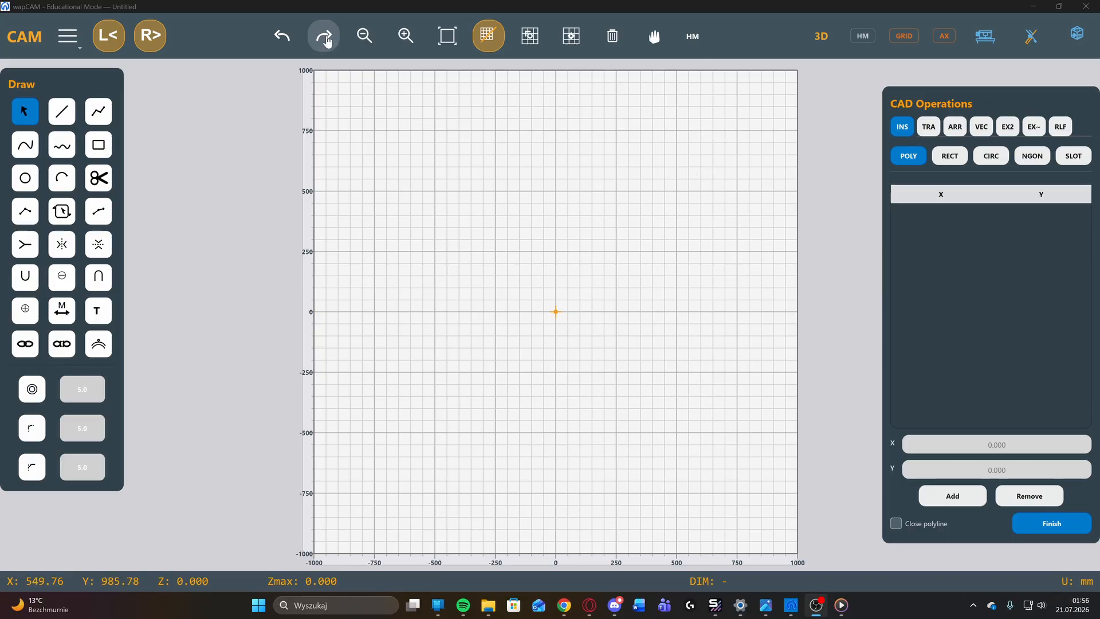
# Draw a rectangle about 1000 by 500 mm with its lower edge at Y 0, and add two vertices along its upper edge.
pyautogui.click(98, 145)
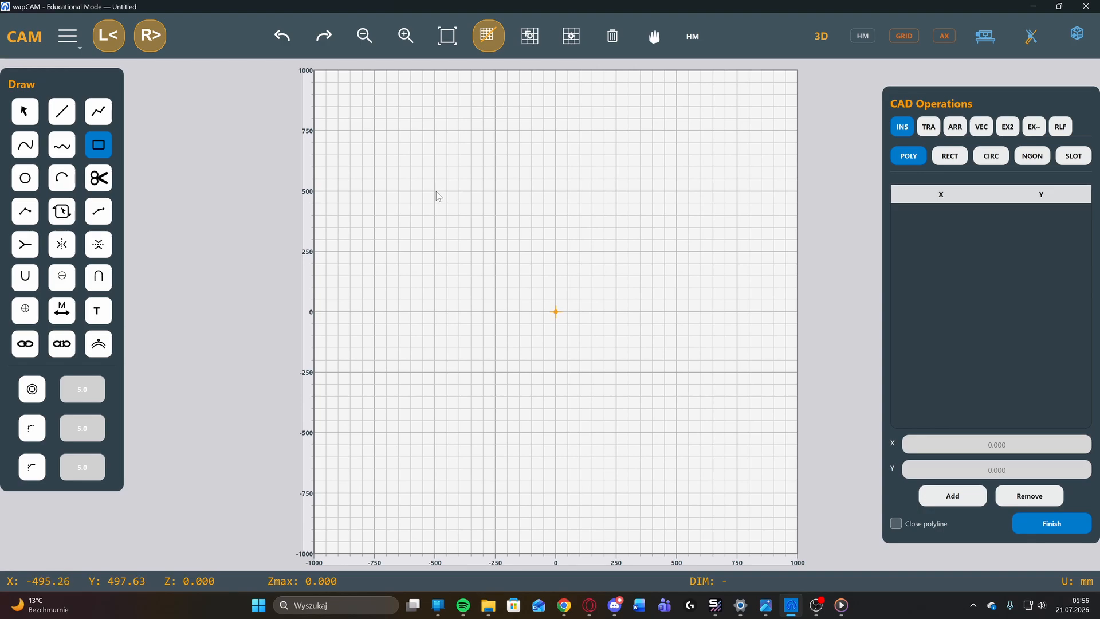
pyautogui.moveTo(436, 191); pyautogui.dragTo(677, 311)
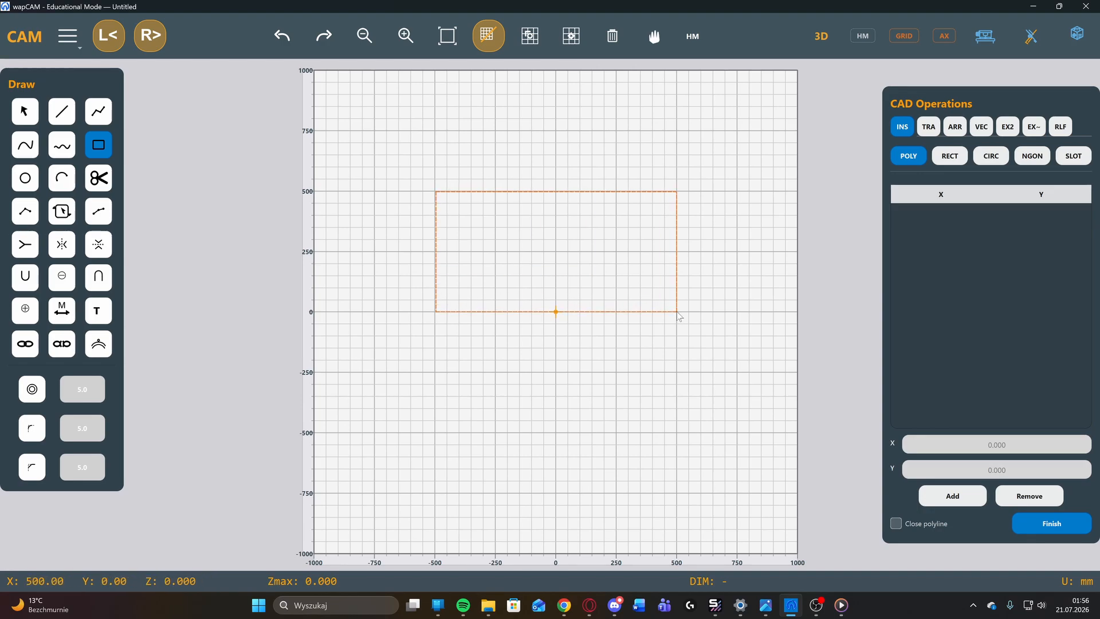
pyautogui.click(25, 212)
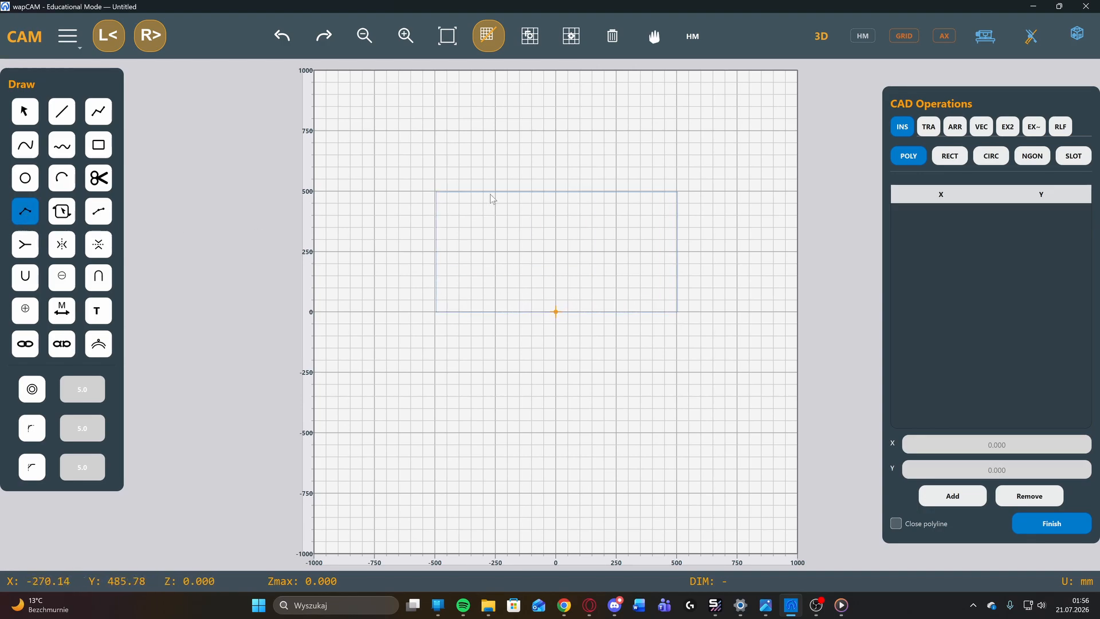
pyautogui.click(492, 192)
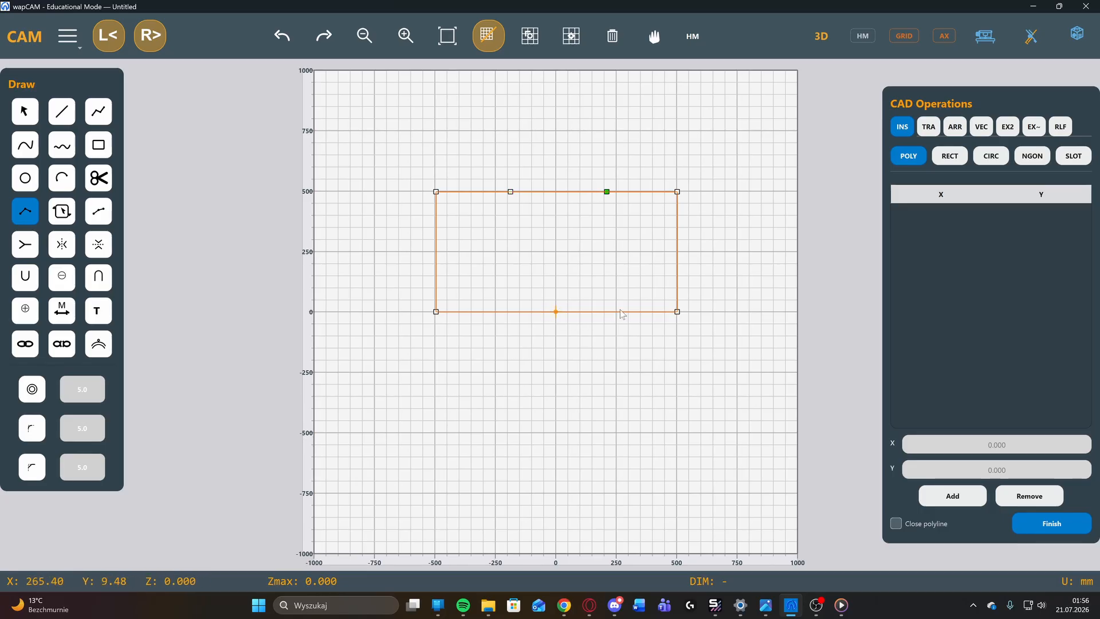
# Move a new lower-edge vertex to about X 109, Y 227, and the two upper-edge vertices to about X 370, Y 325 and X -80, Y 700.
pyautogui.moveTo(622, 312); pyautogui.dragTo(582, 257)
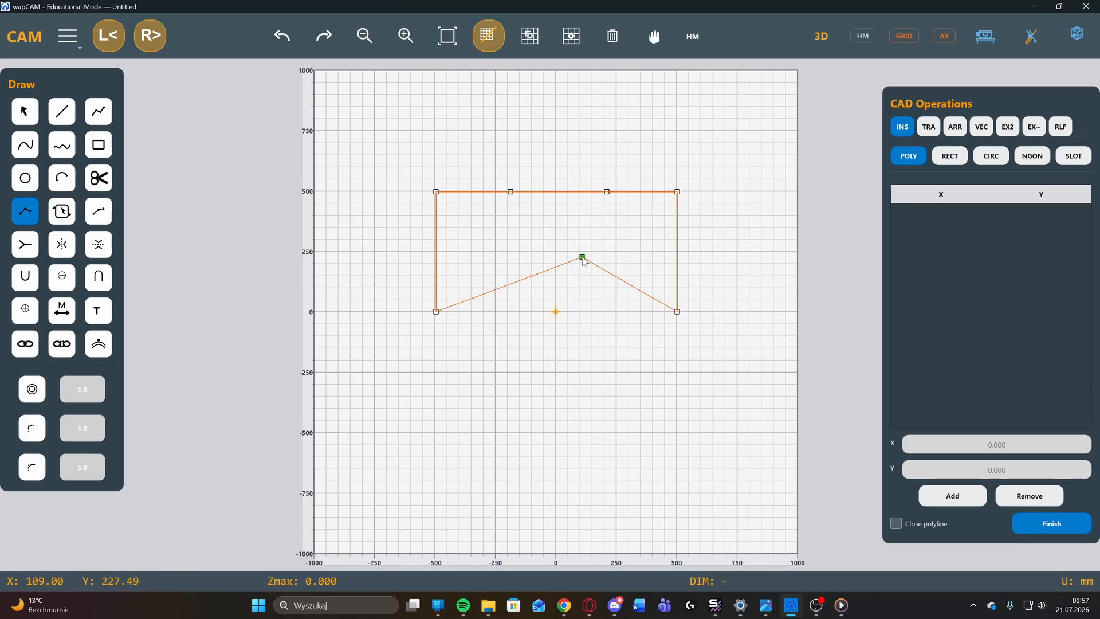
pyautogui.moveTo(608, 194); pyautogui.dragTo(645, 237)
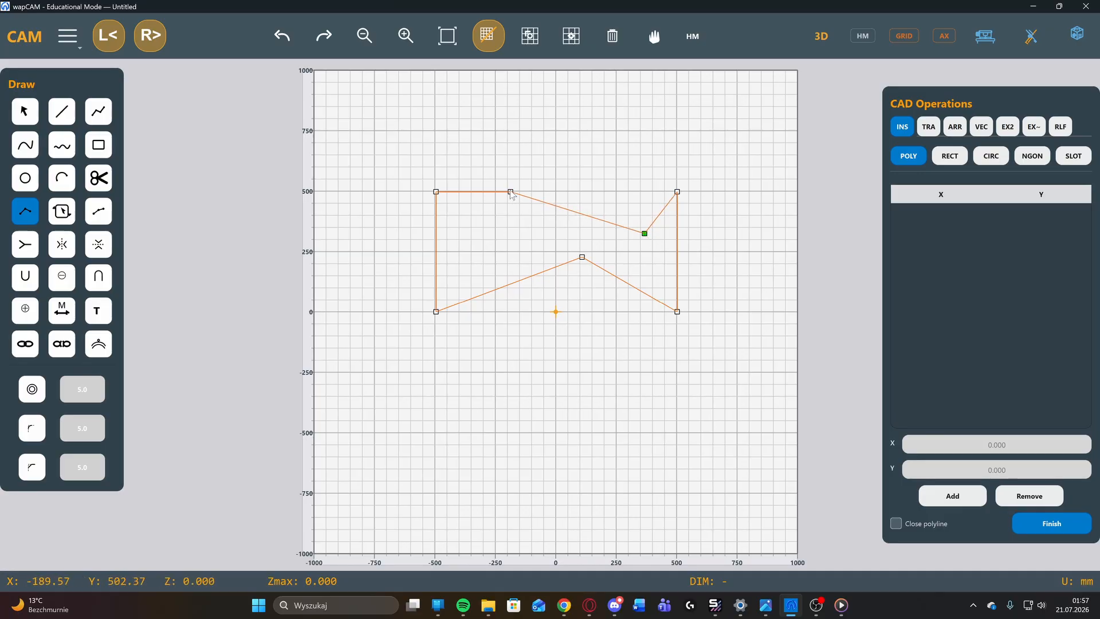
pyautogui.moveTo(511, 193); pyautogui.dragTo(536, 143)
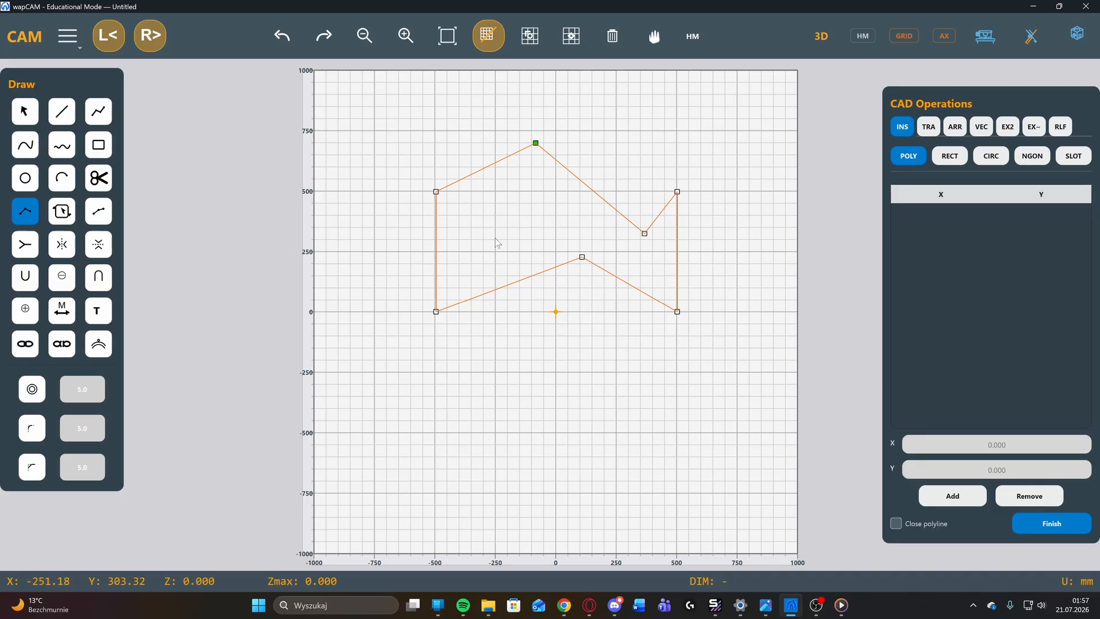
# Try deleting the contour's peak vertex and the selection that follows it, and undo both deletions.
pyautogui.press('Delete')
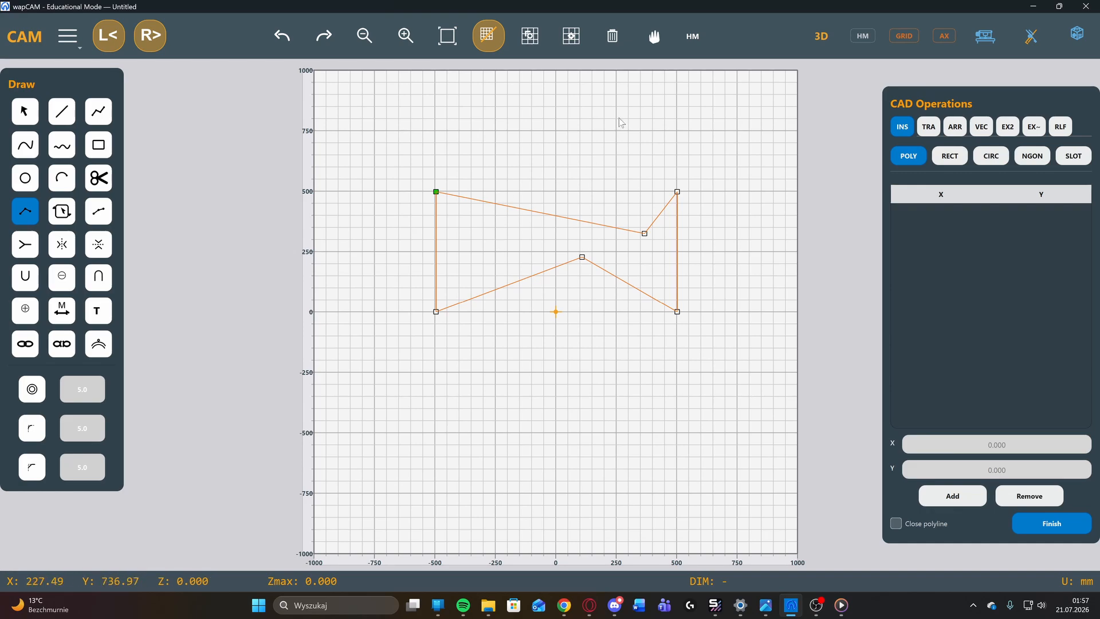
pyautogui.click(613, 40)
pyautogui.click(286, 43)
pyautogui.click(286, 43)
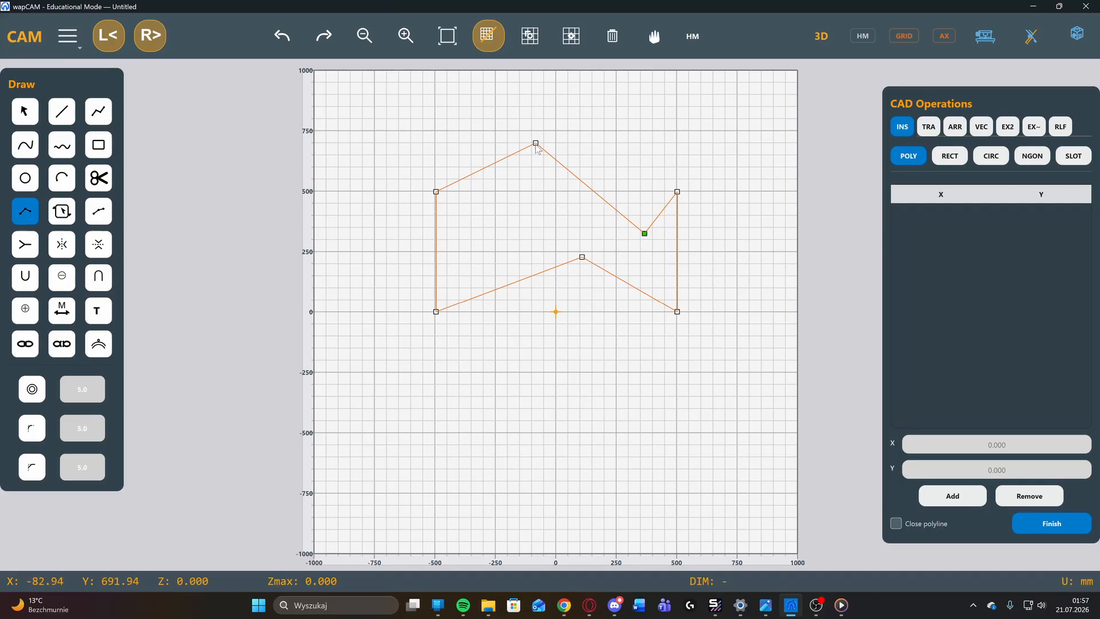
# Join the contour's peak and its upper-right corner with a straight segment that replaces the notch, and undo it.
pyautogui.click(677, 191)
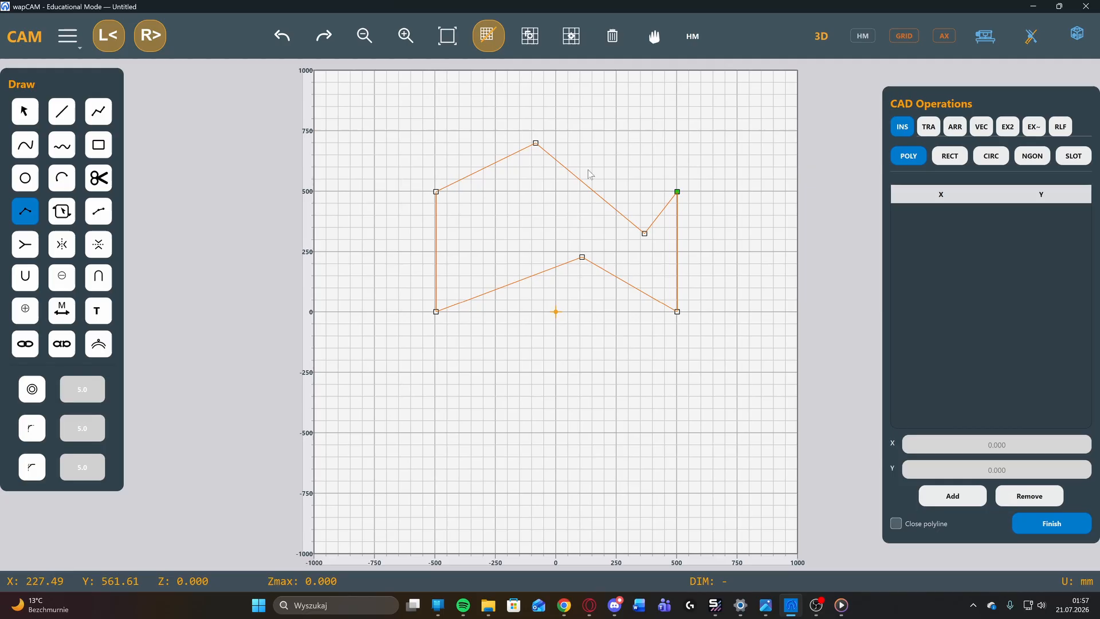
pyautogui.click(535, 143)
pyautogui.press('Return')
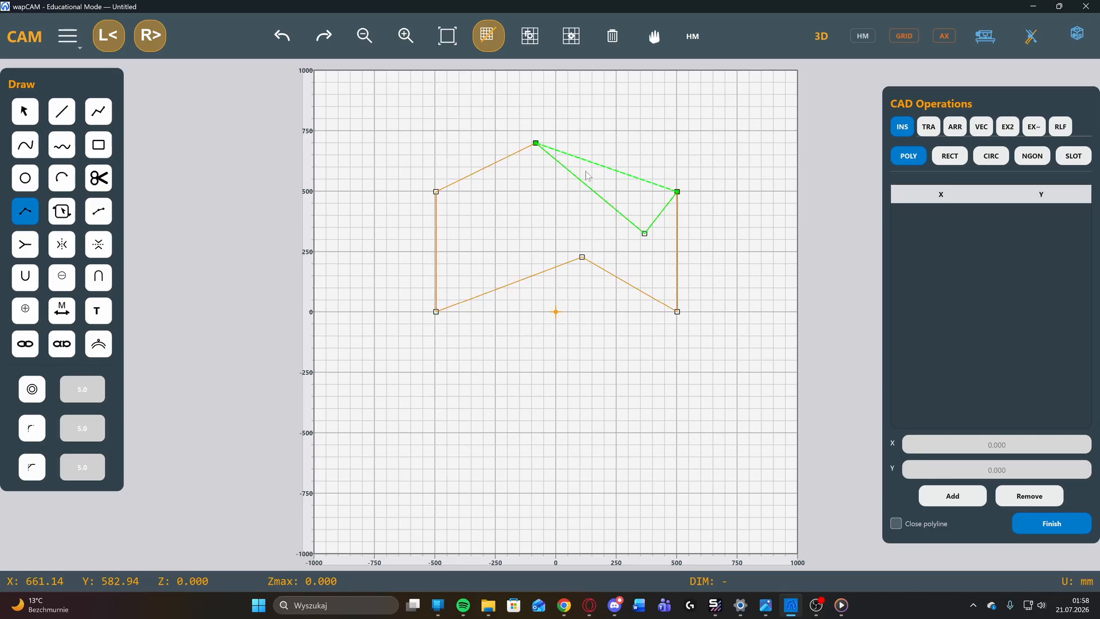
pyautogui.click(596, 254)
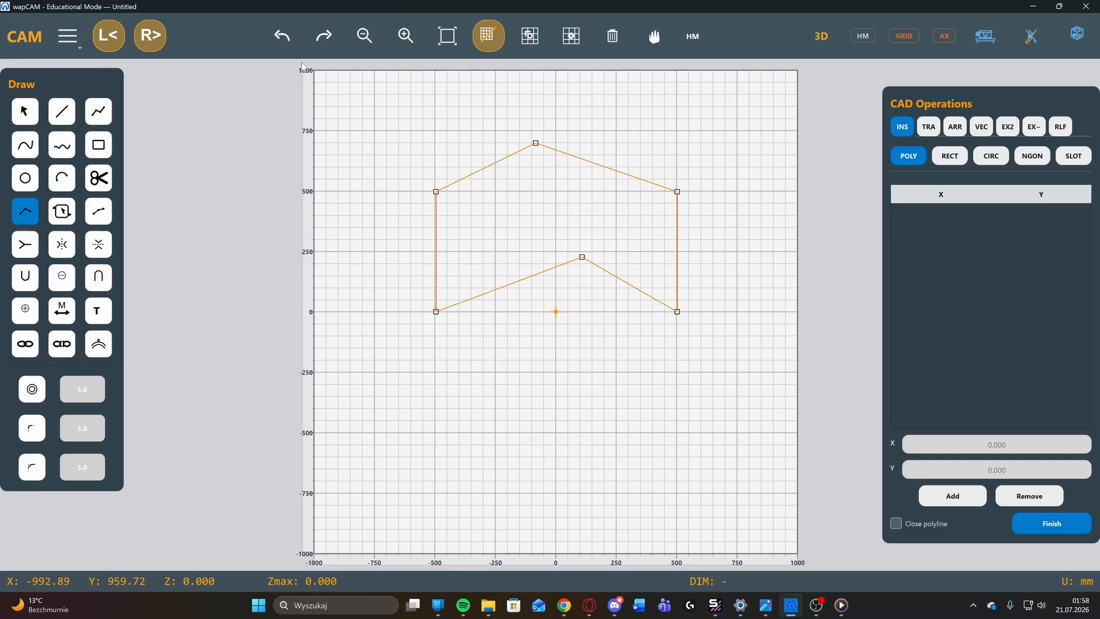
pyautogui.click(281, 46)
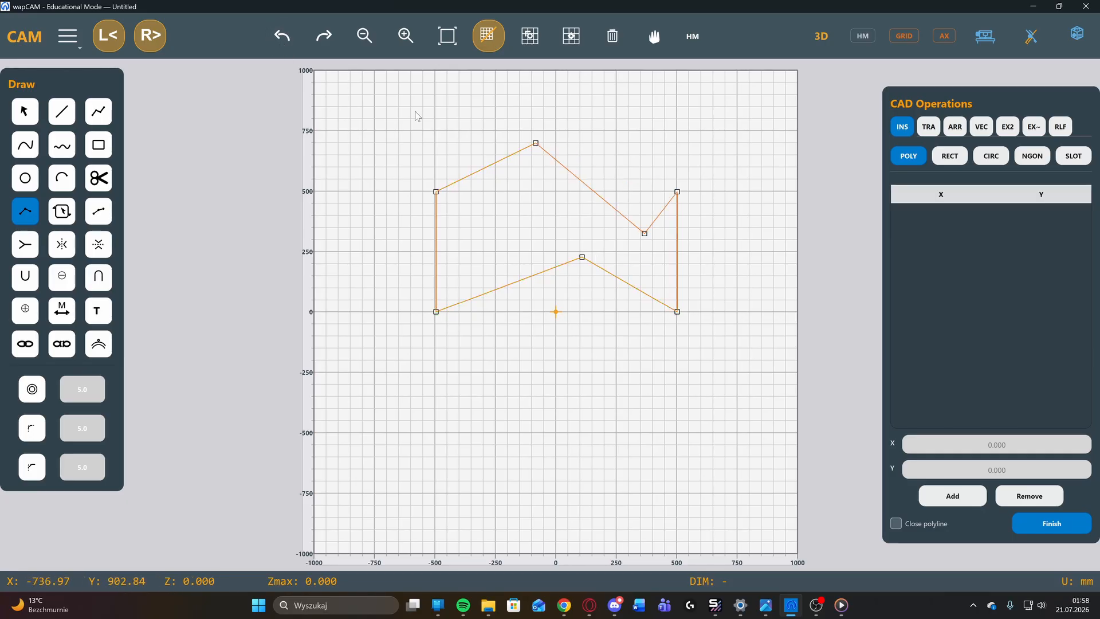
# Join the peak and upper-right corner with a straight segment that replaces the outer path, leaving the notch triangle, and undo it.
pyautogui.click(535, 143)
pyautogui.click(677, 191)
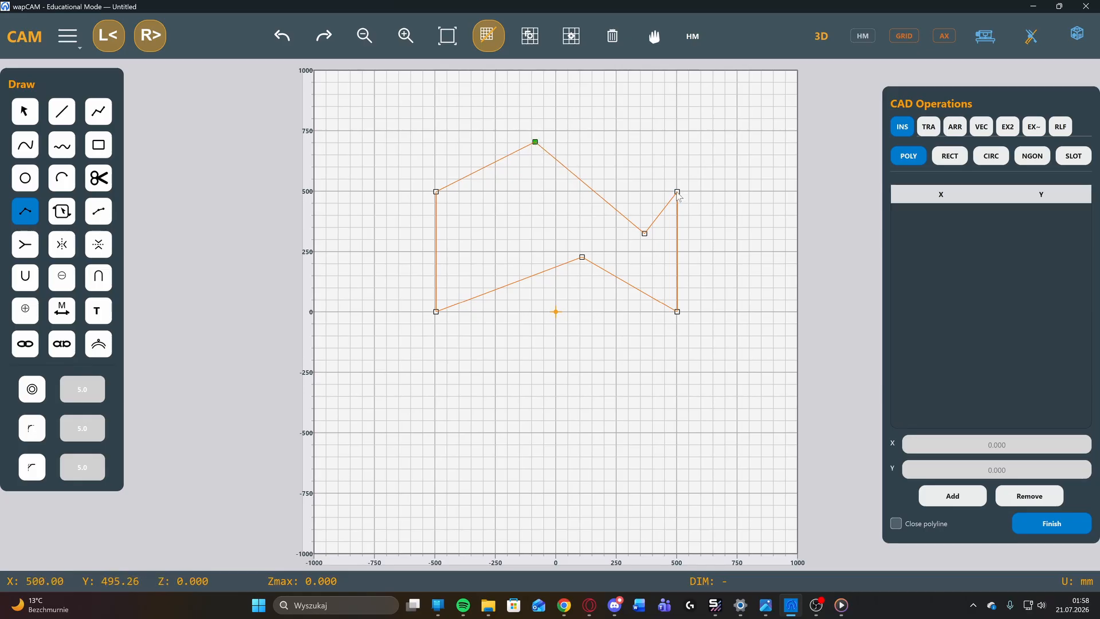
pyautogui.click(536, 143)
pyautogui.click(675, 194)
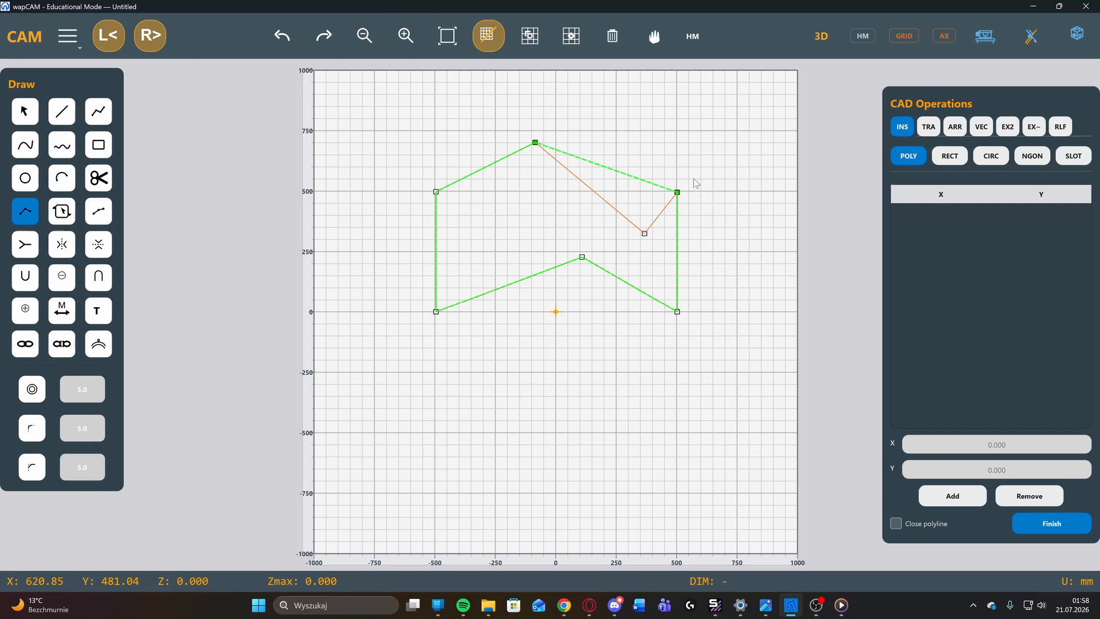
pyautogui.click(641, 217)
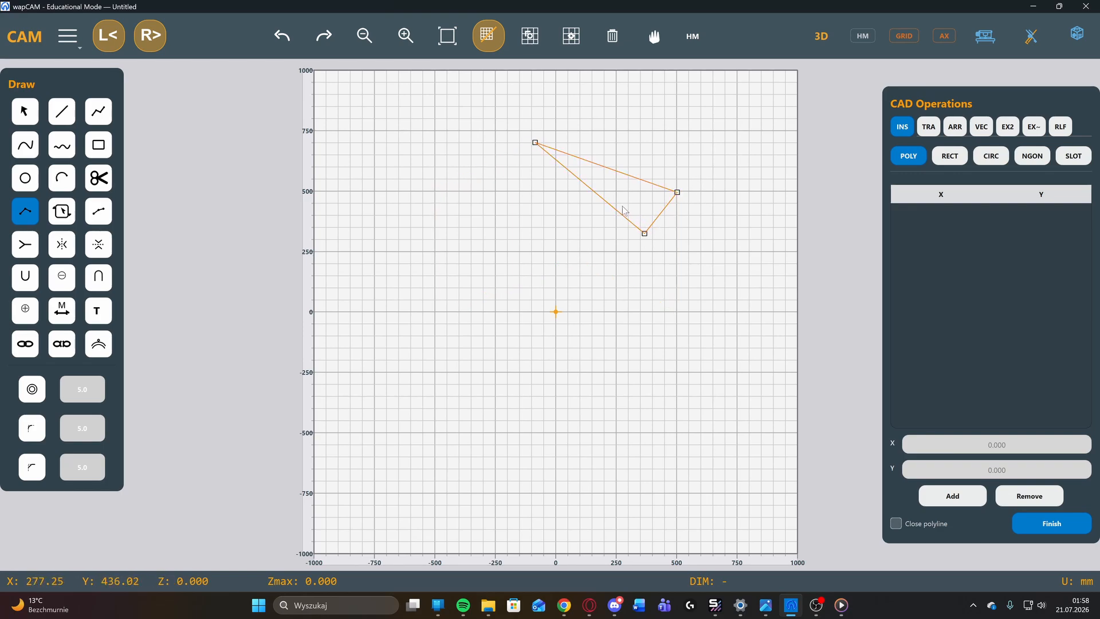
pyautogui.click(282, 37)
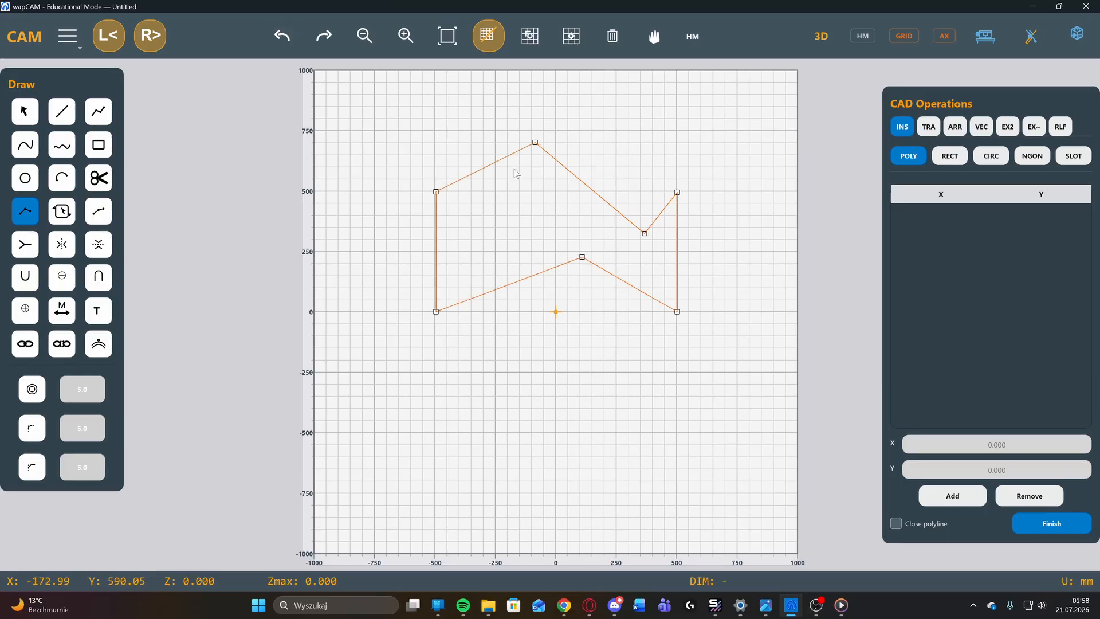
# Replace the notch with a downward-bulging arc defined by the peak, notch and upper-right corner vertices, and undo it.
pyautogui.click(535, 142)
pyautogui.click(644, 233)
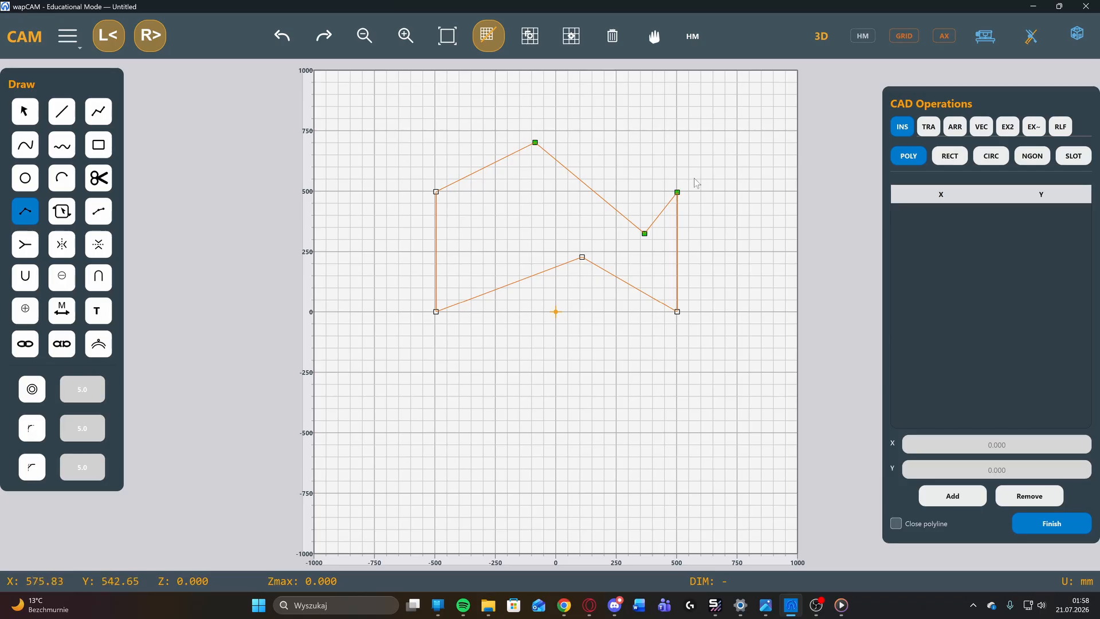
pyautogui.press('a')
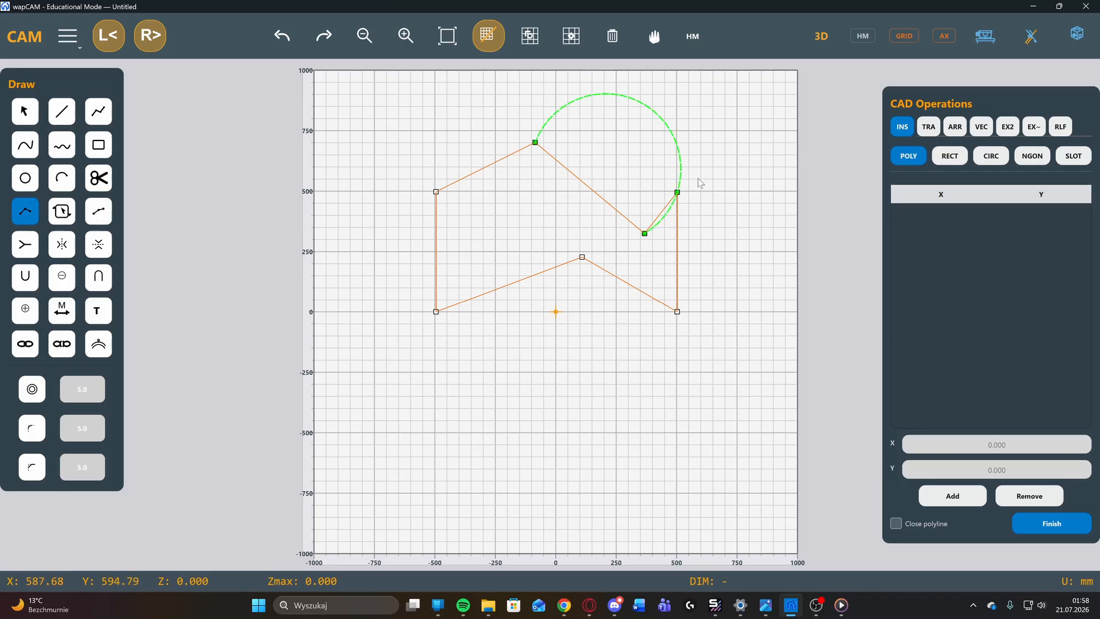
pyautogui.click(580, 226)
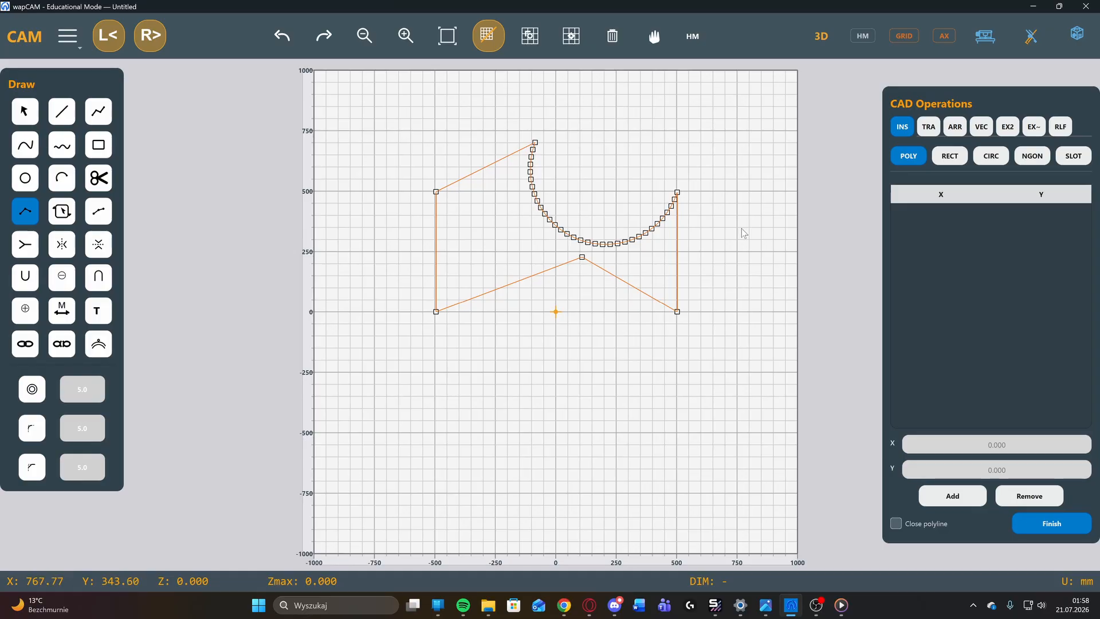
pyautogui.click(283, 38)
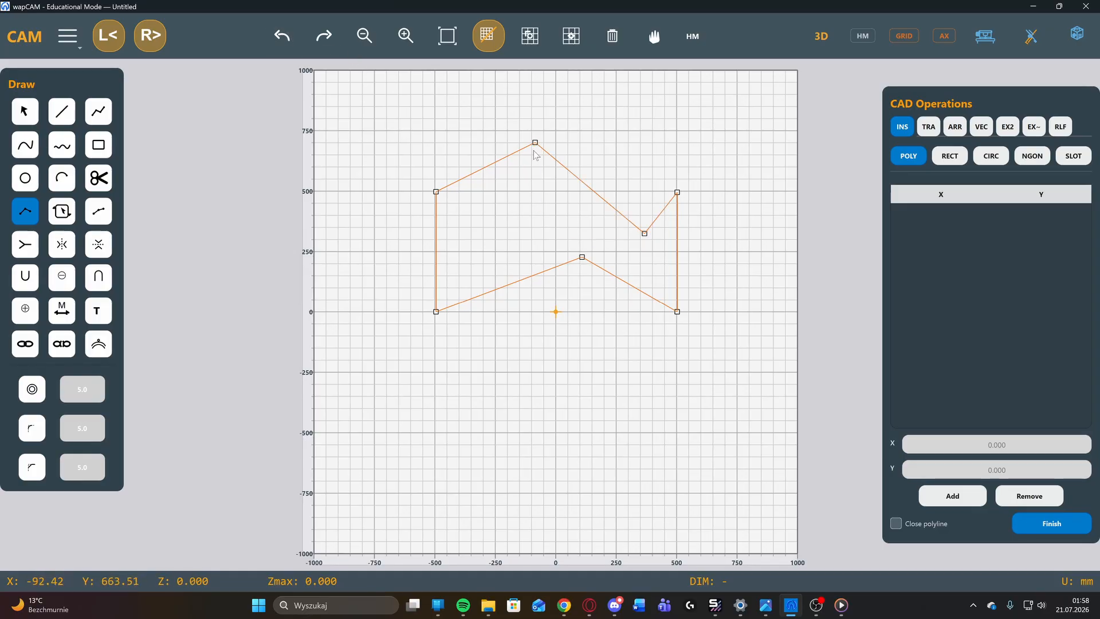
# Replace the outer path with an upward-bulging arc through the peak, upper-right corner and notch vertices, and undo it.
pyautogui.click(535, 142)
pyautogui.click(646, 234)
pyautogui.click(678, 193)
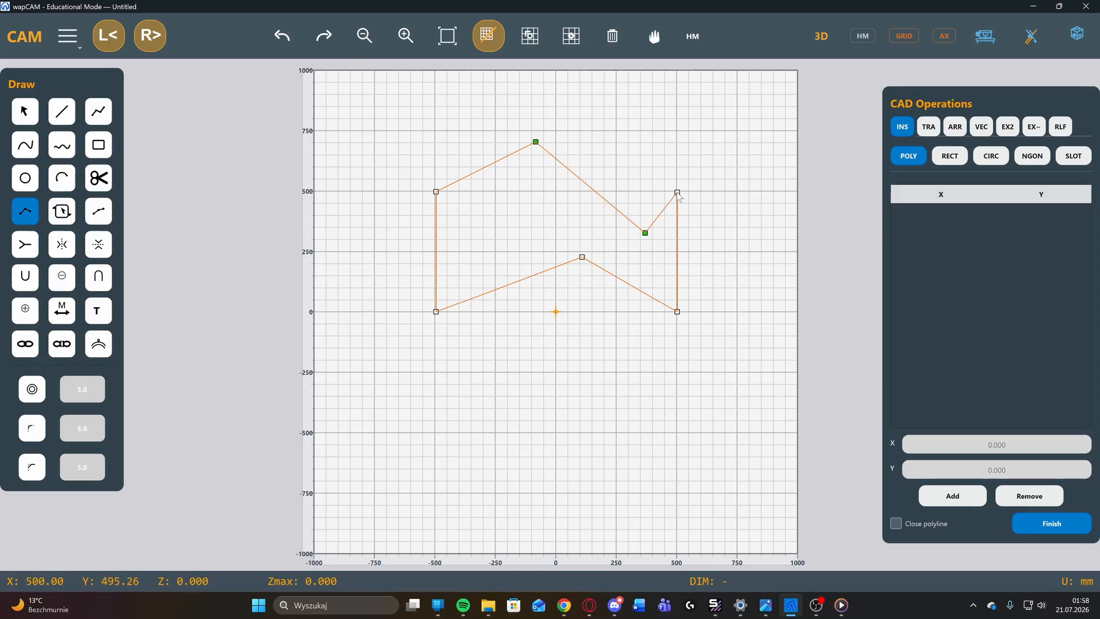
pyautogui.click(714, 167)
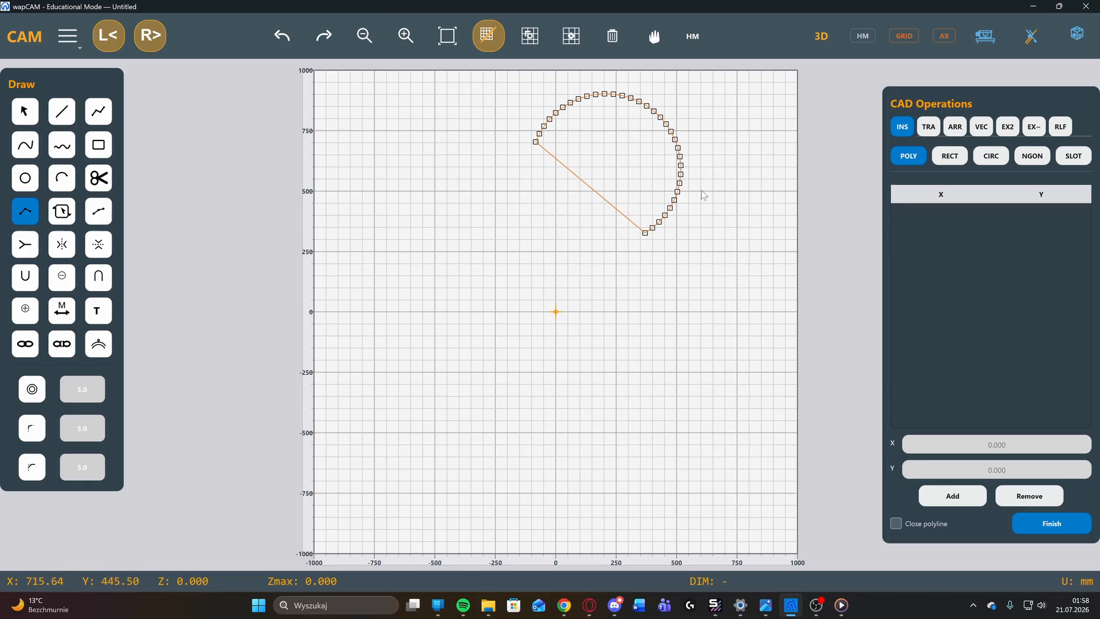
pyautogui.click(283, 38)
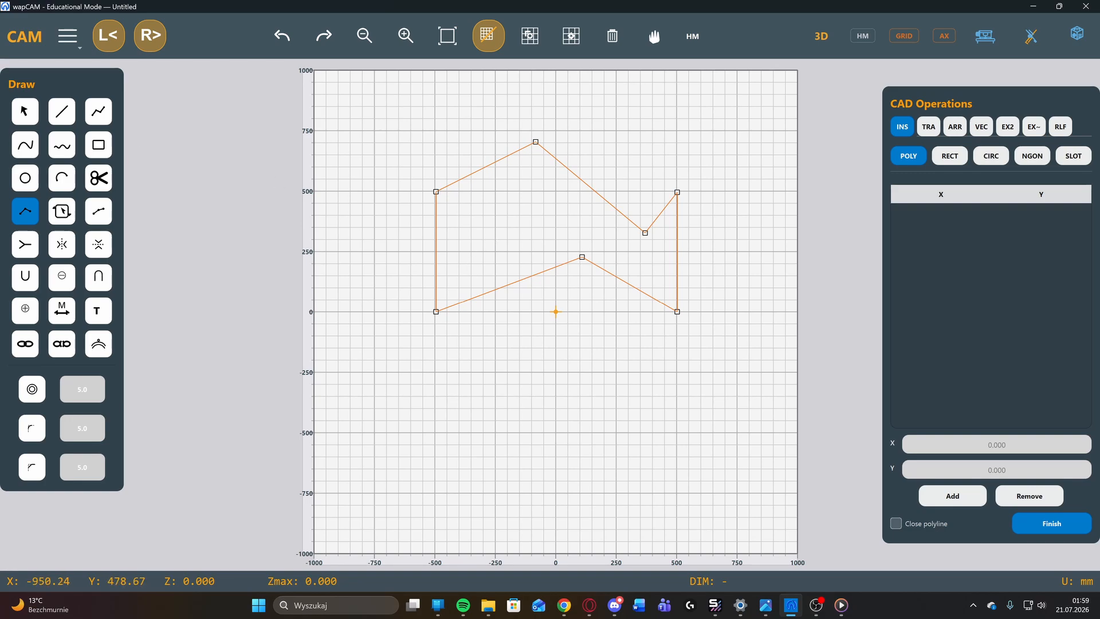
# Enlarge the whole contour by its bounding box, stretch it to about 905 mm high, narrow it to about 1075 mm, and adjust its lower-right corner inward.
pyautogui.click(62, 211)
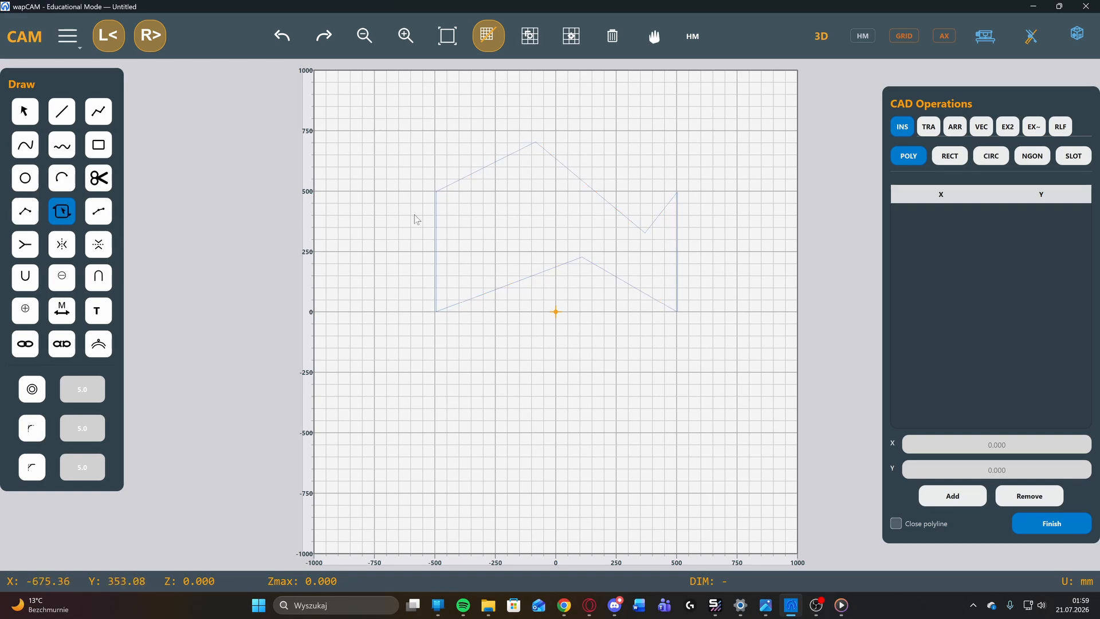
pyautogui.click(475, 170)
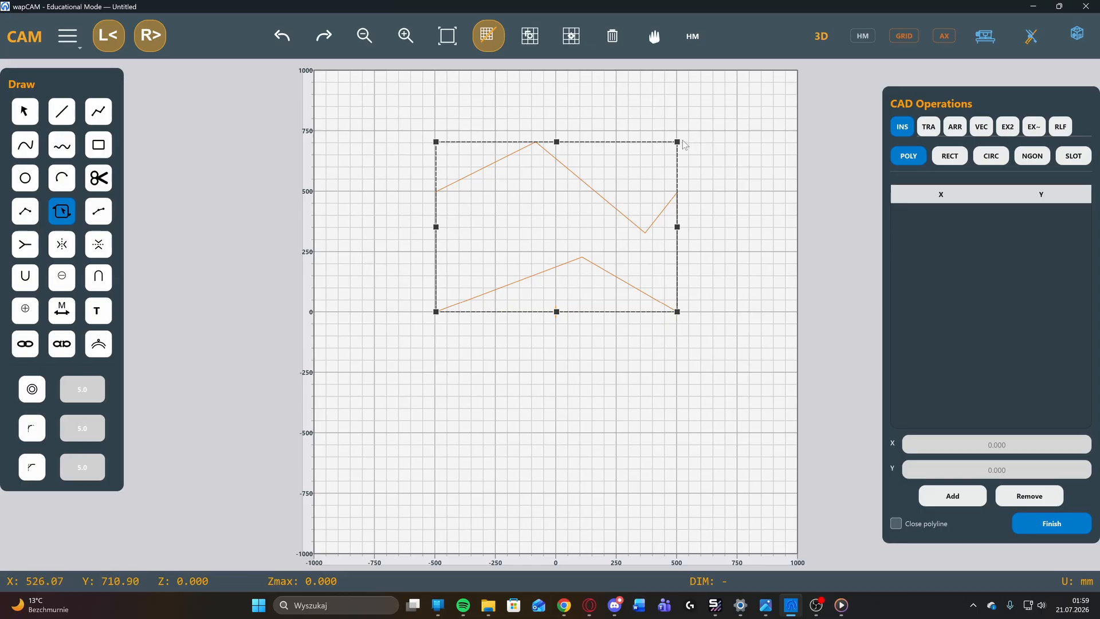
pyautogui.moveTo(678, 143); pyautogui.dragTo(699, 180)
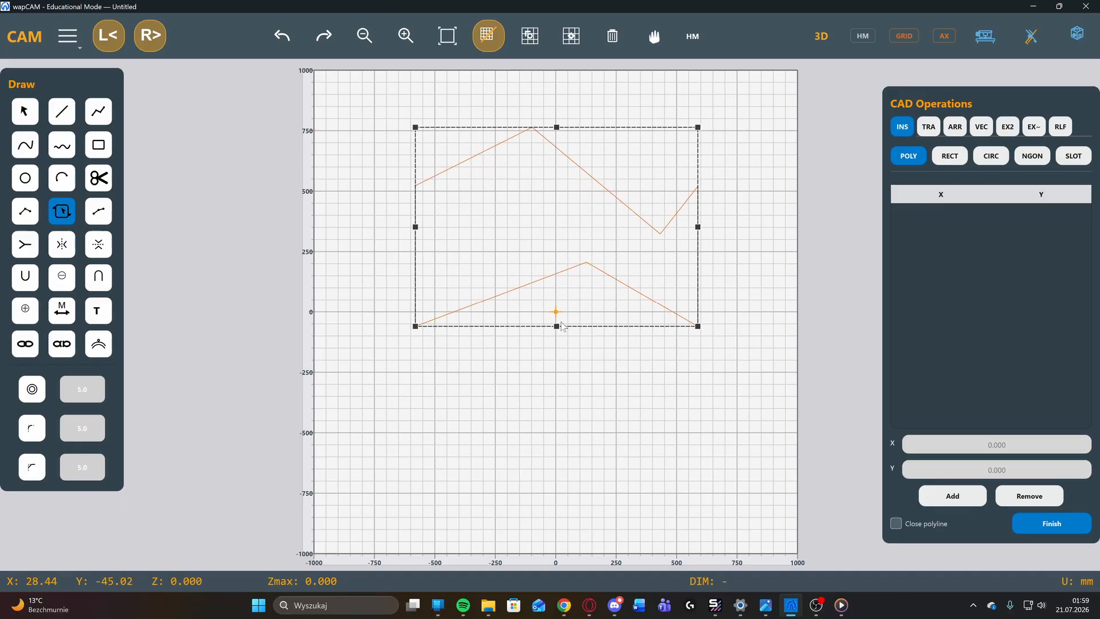
pyautogui.moveTo(556, 326)
pyautogui.mouseDown()
pyautogui.moveTo(573, 454)
pyautogui.moveTo(573, 338)
pyautogui.mouseUp()
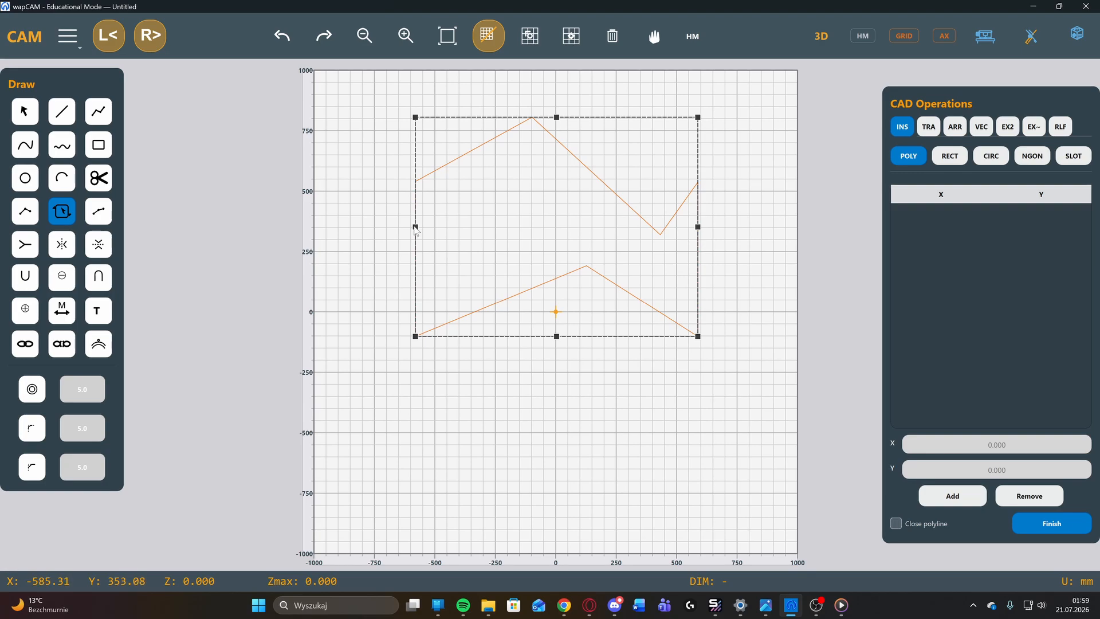
pyautogui.moveTo(416, 230); pyautogui.dragTo(427, 227)
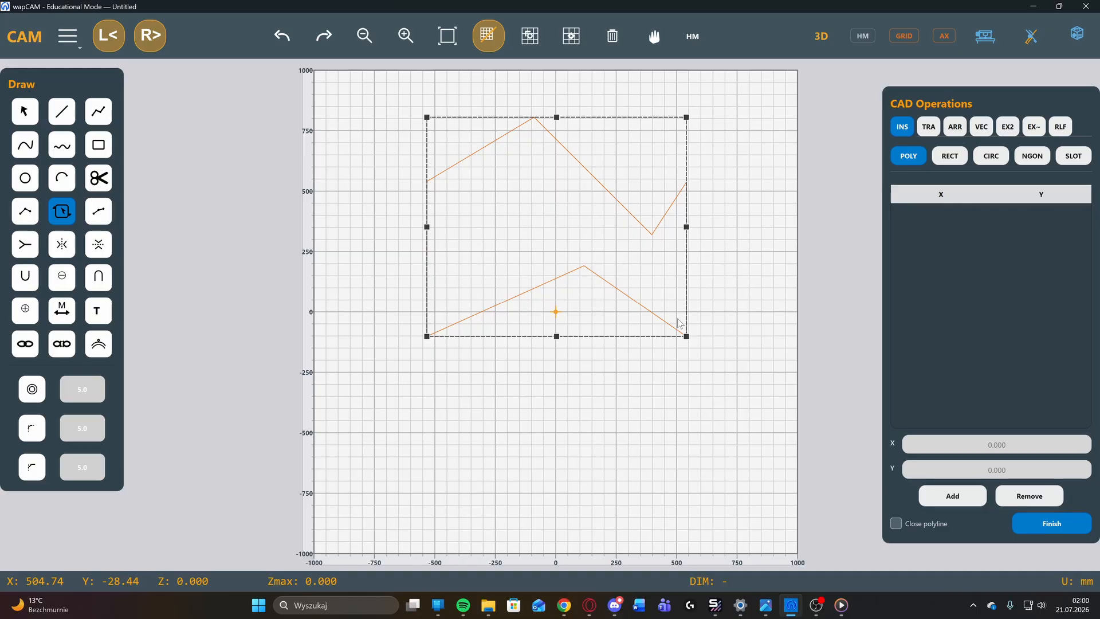
pyautogui.moveTo(687, 332); pyautogui.dragTo(617, 288)
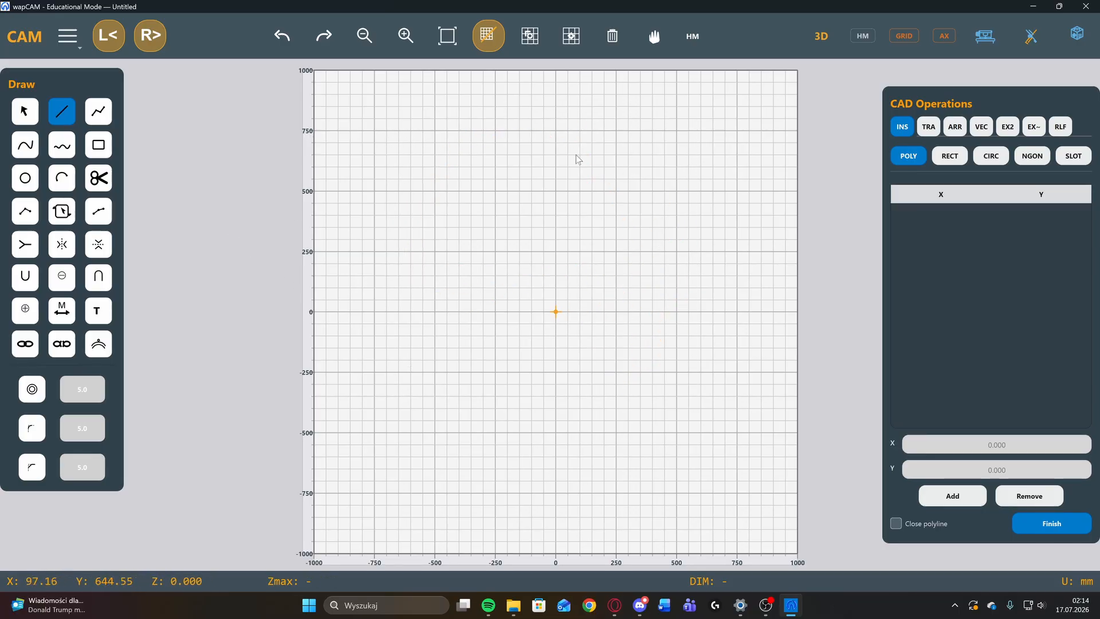
# Draw a steep line from about (85, 650) to (480, -20) and a separate shallow line from about (-525, 130) to (35, 375).
pyautogui.click(576, 154)
pyautogui.click(672, 317)
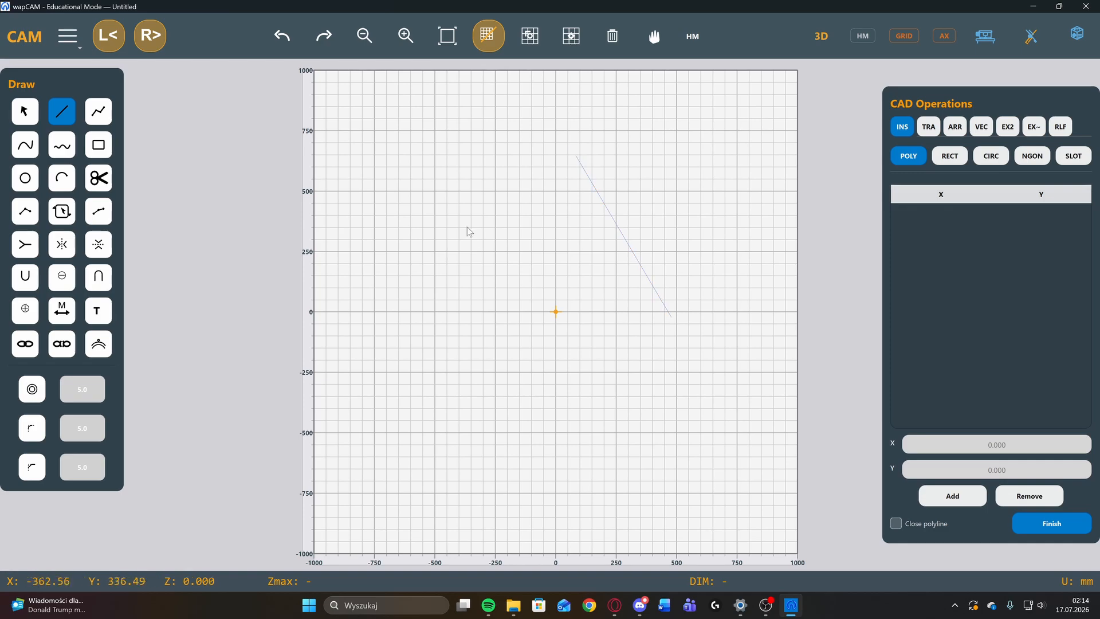
pyautogui.click(429, 279)
pyautogui.click(564, 222)
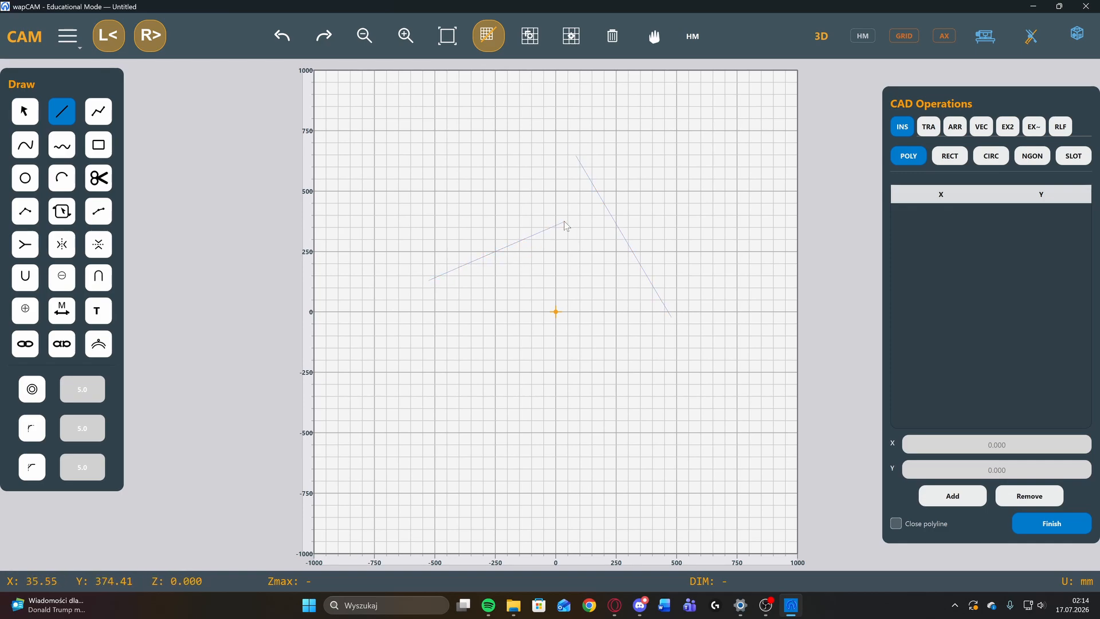
# Extend the shallow line from its upper end to the steep line beside it.
pyautogui.click(99, 211)
pyautogui.click(536, 235)
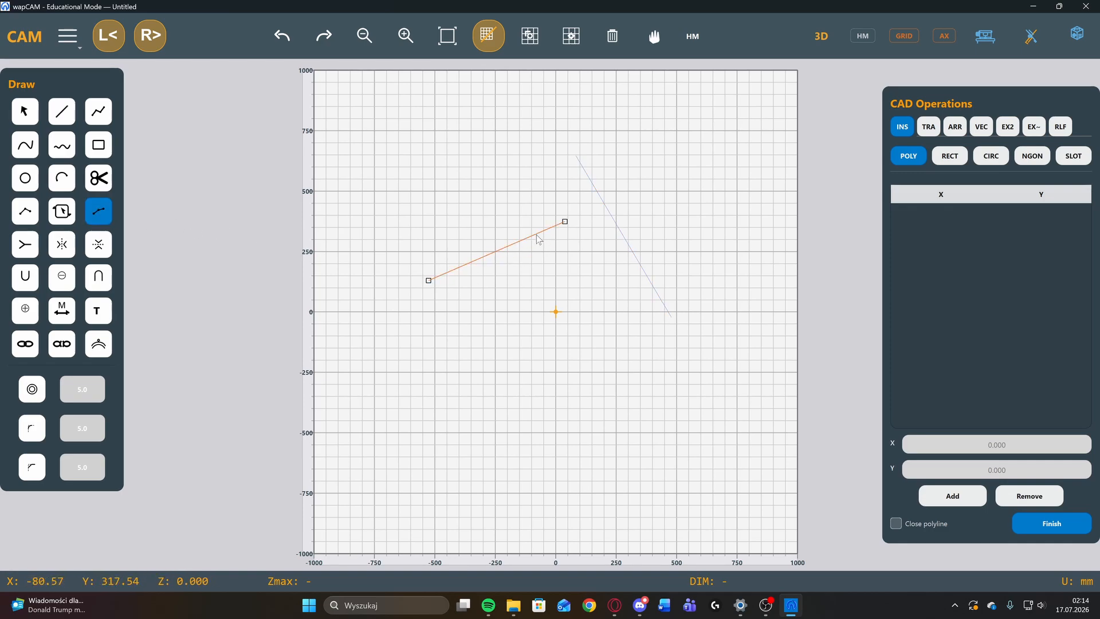
pyautogui.click(619, 229)
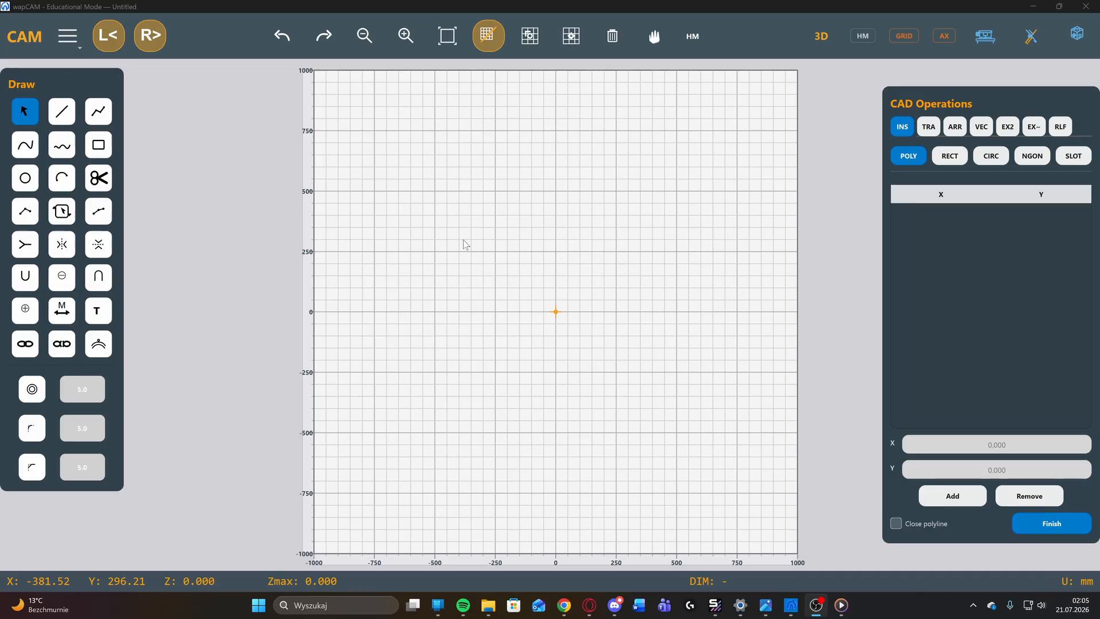
# Draw four separate lines outlining a long, narrow triangular shape above the origin, leaving small gaps between their ends.
pyautogui.click(62, 113)
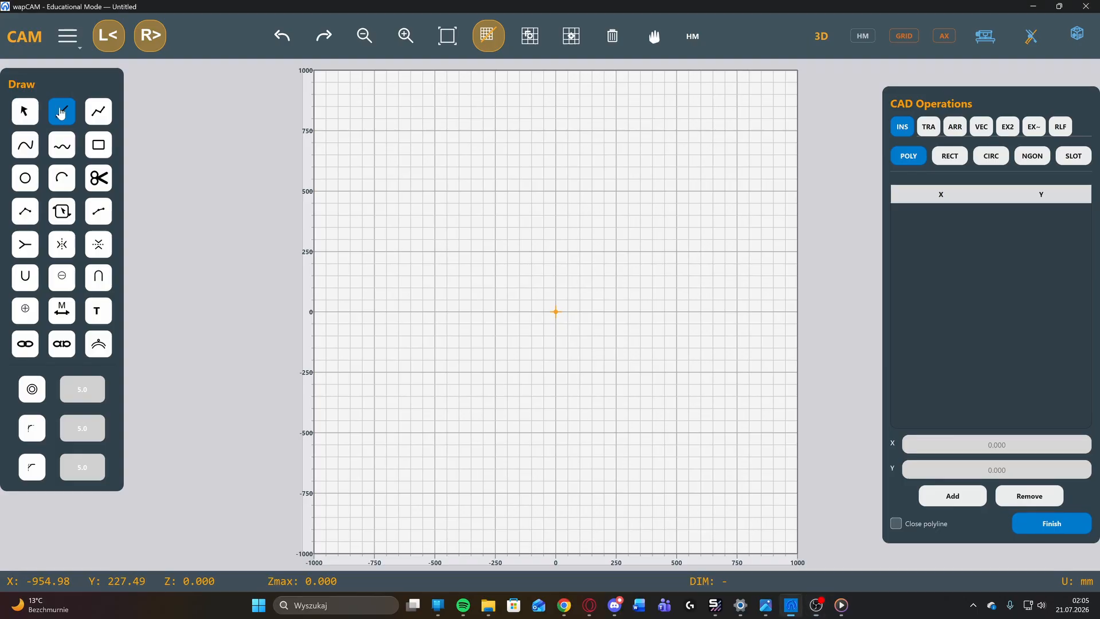
pyautogui.click(461, 251)
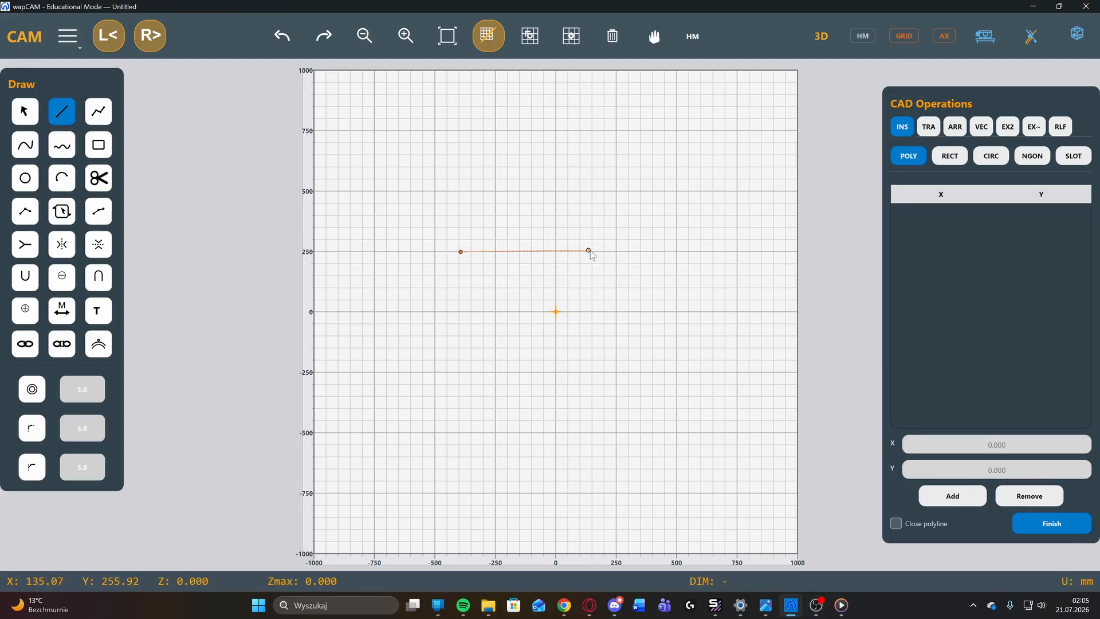
pyautogui.click(639, 248)
pyautogui.click(639, 250)
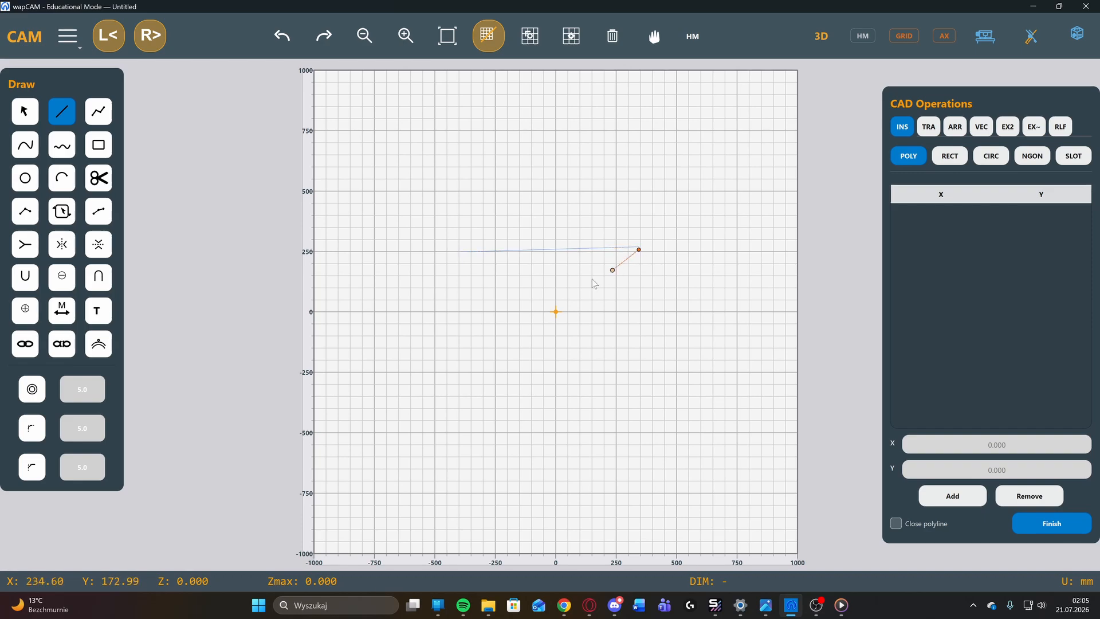
pyautogui.click(488, 297)
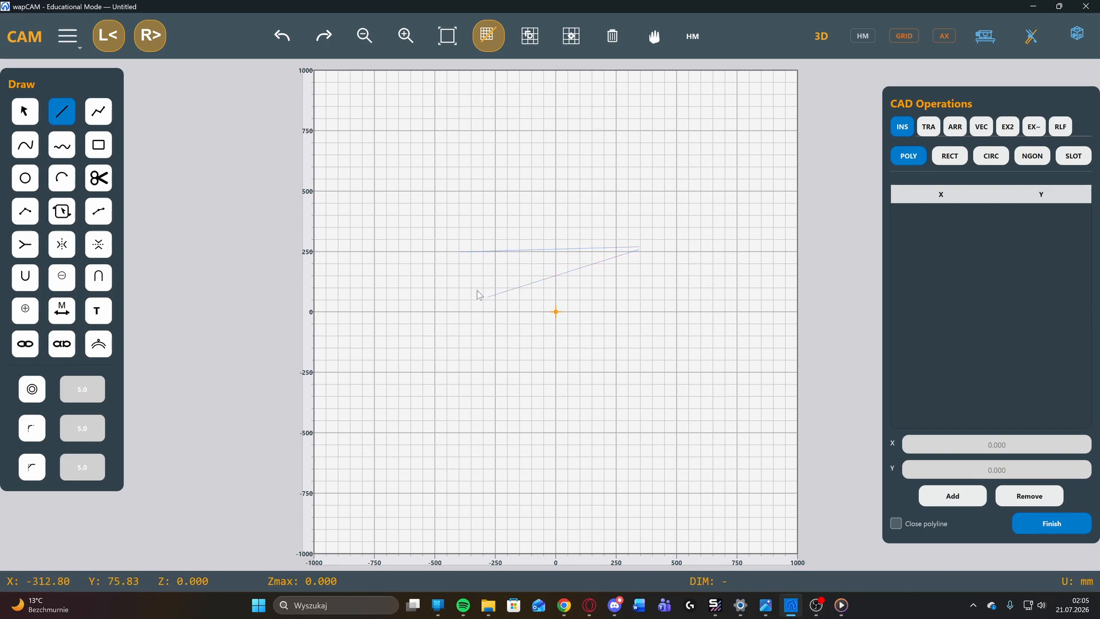
pyautogui.click(460, 255)
# Select all the lines of the triangular shape, join their open ends into a closed contour and inspect the corners.
pyautogui.click(18, 116)
pyautogui.moveTo(349, 196); pyautogui.dragTo(709, 366)
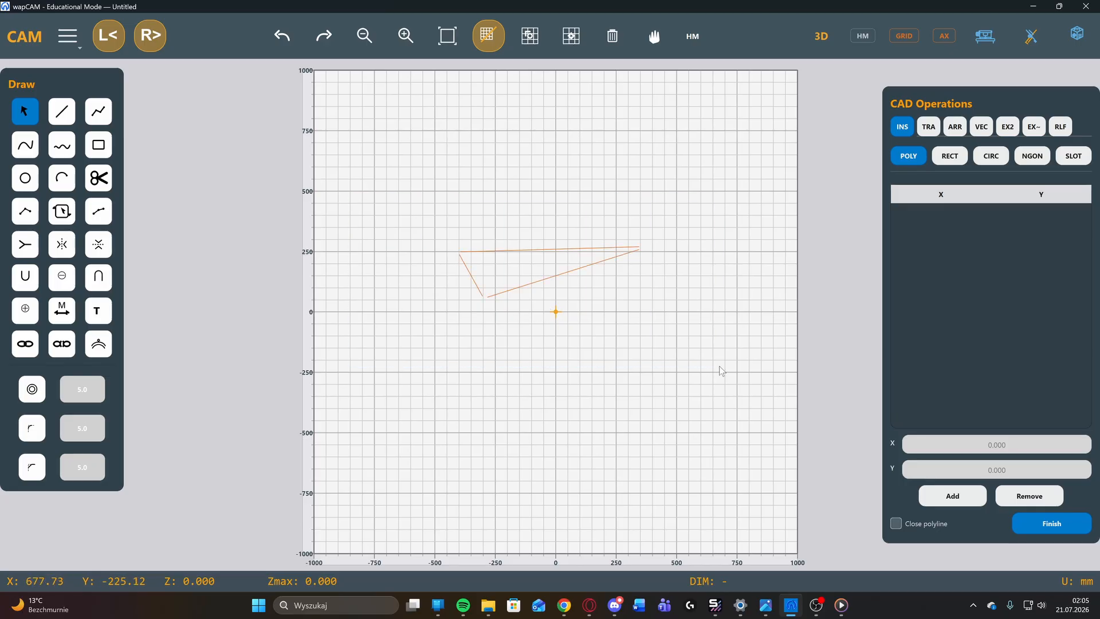
pyautogui.click(25, 244)
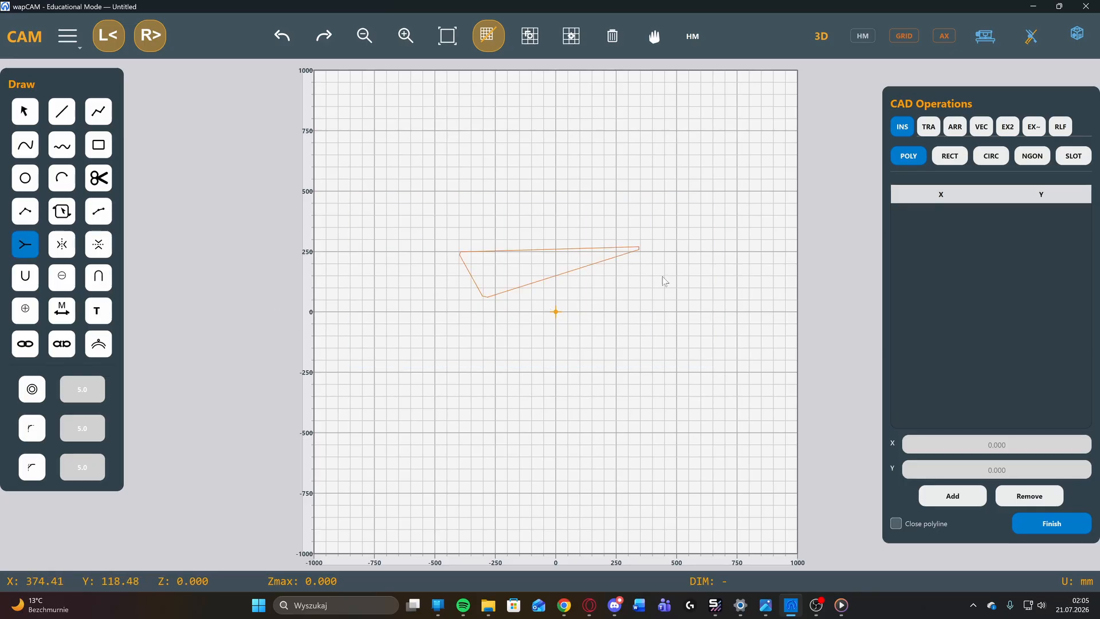
pyautogui.scroll(2, 607, 274)
pyautogui.scroll(1, 608, 270)
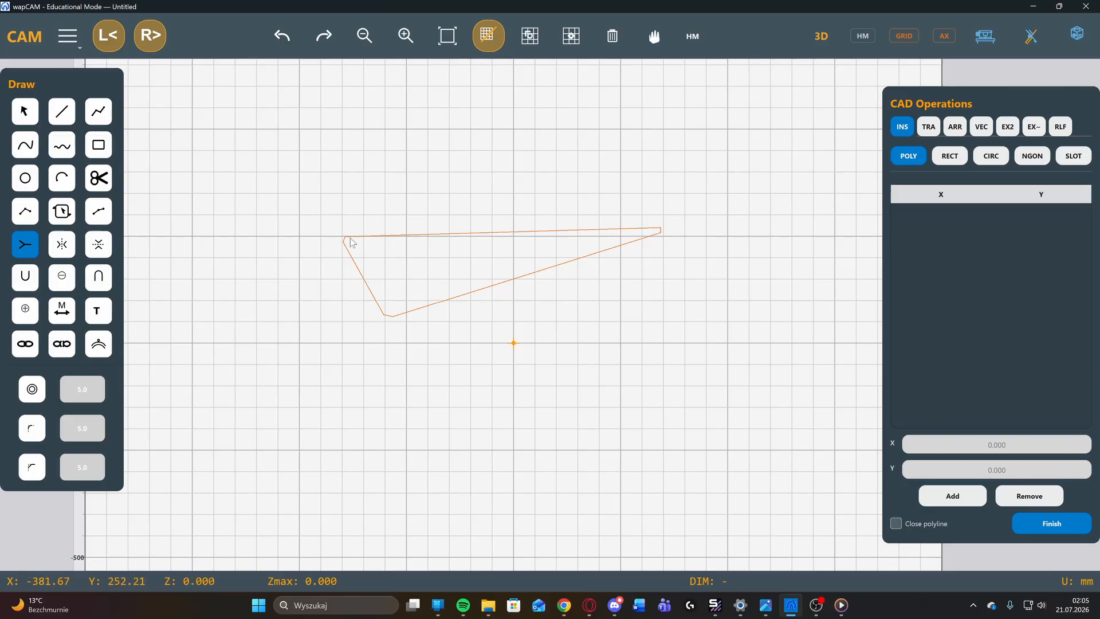
pyautogui.scroll(-1, 401, 339)
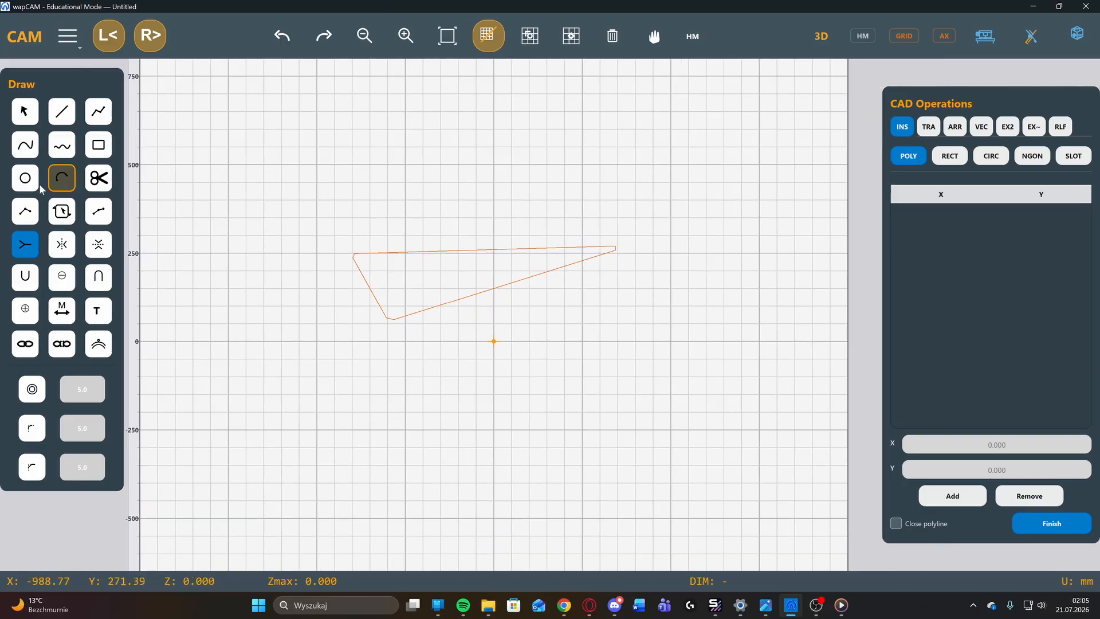
# Draw an upward-bulging, roughly semicircular arc about 460 mm wide below the triangular contour.
pyautogui.click(58, 182)
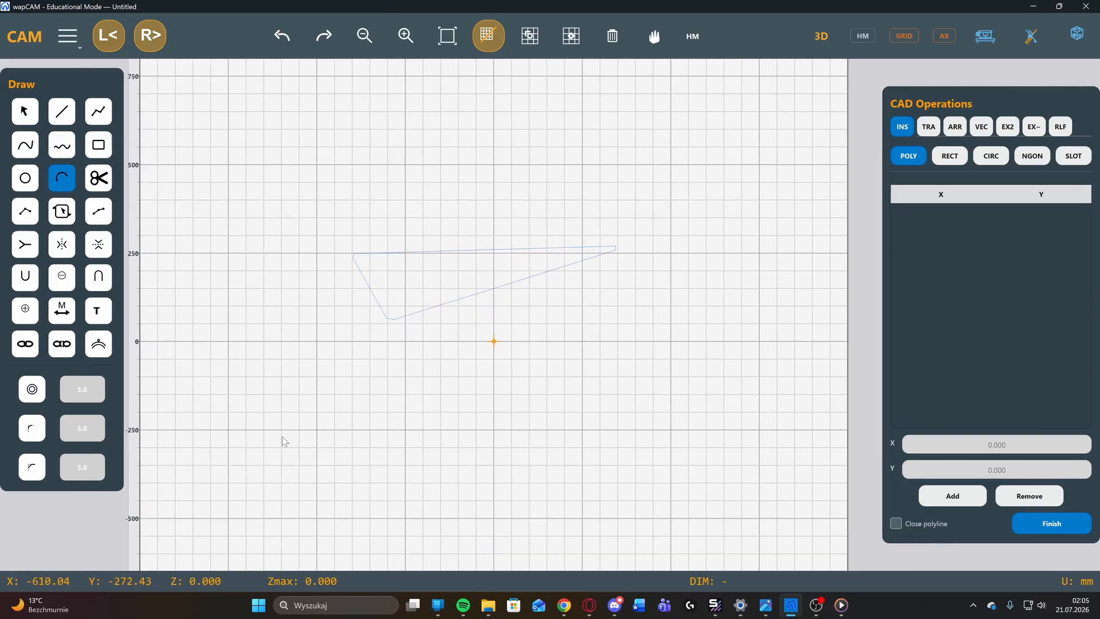
pyautogui.click(428, 447)
pyautogui.click(407, 387)
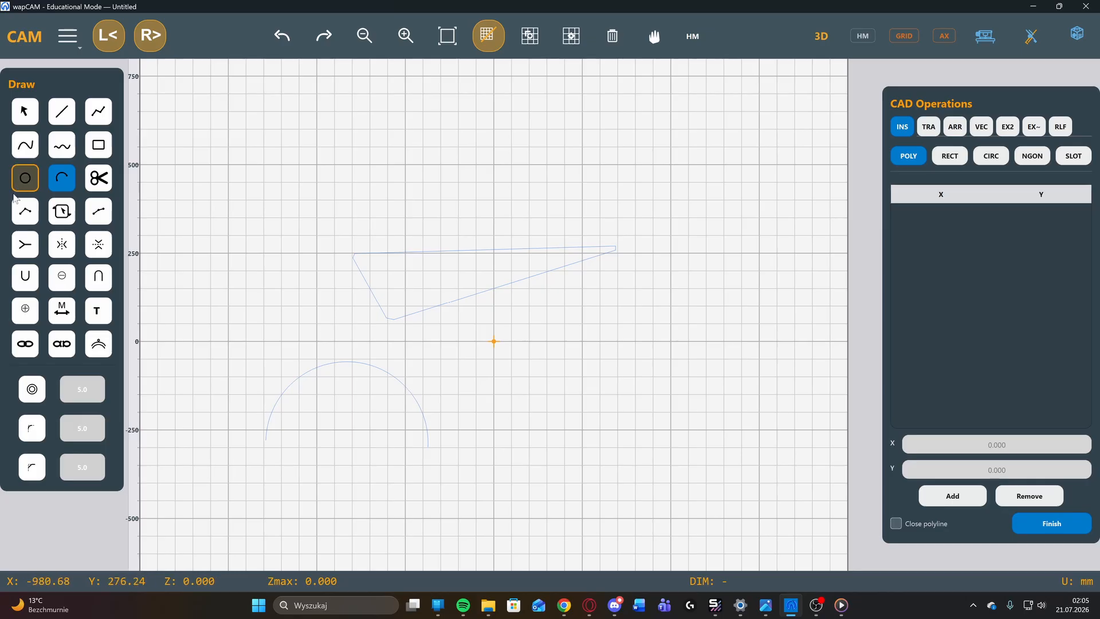
# Draw a straight line between the arc's open ends, leaving small gaps, and join the arc and line into one contour.
pyautogui.click(62, 111)
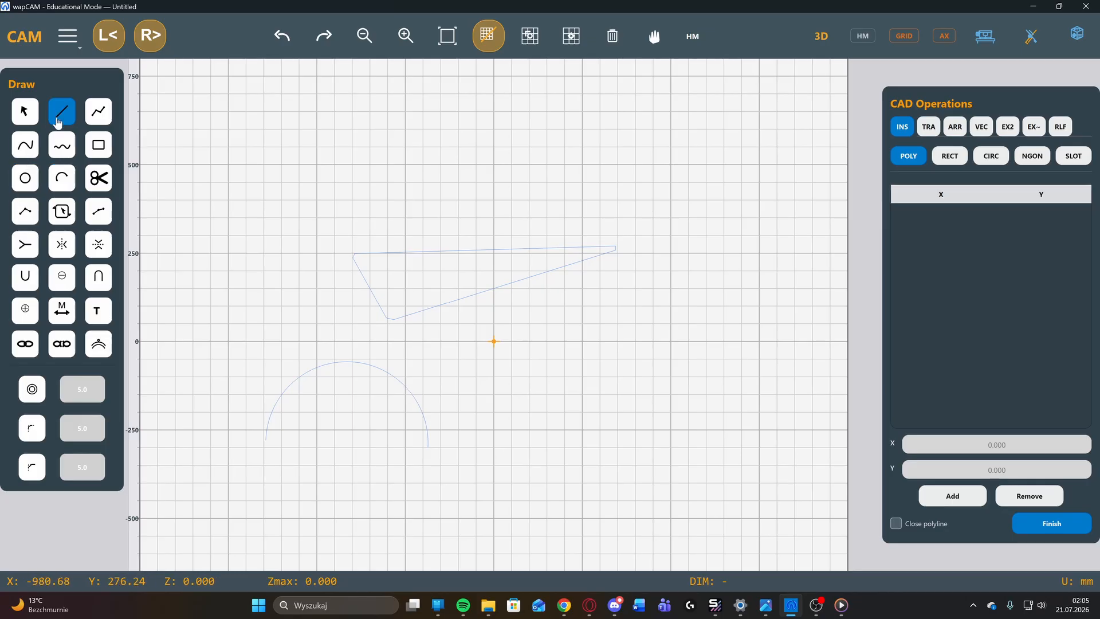
pyautogui.click(270, 441)
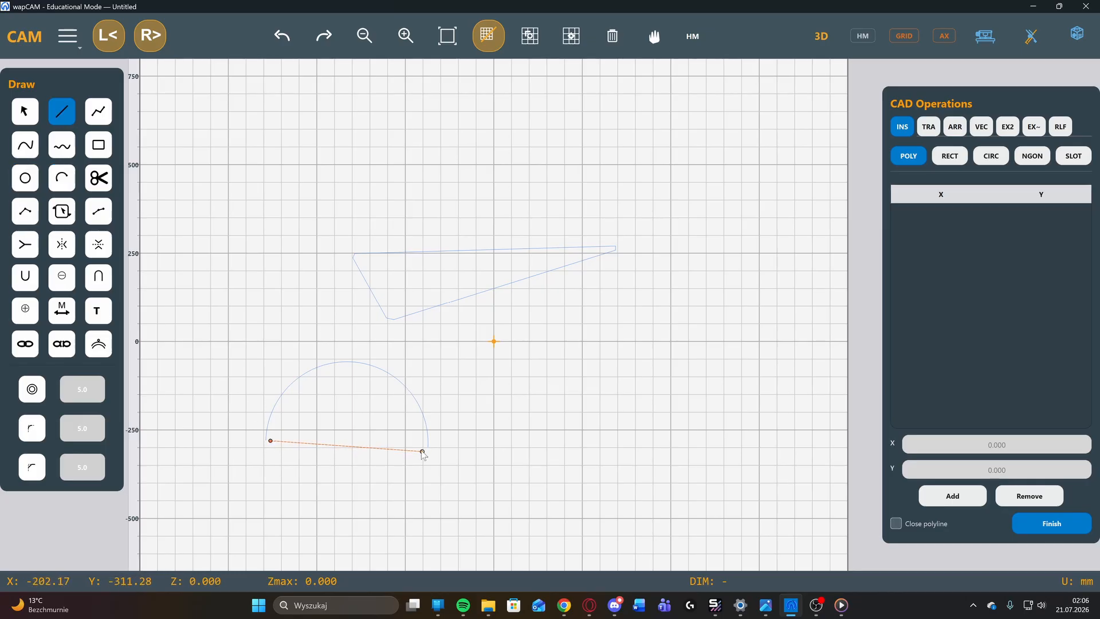
pyautogui.click(424, 449)
pyautogui.press('Escape')
pyautogui.moveTo(223, 326); pyautogui.dragTo(490, 576)
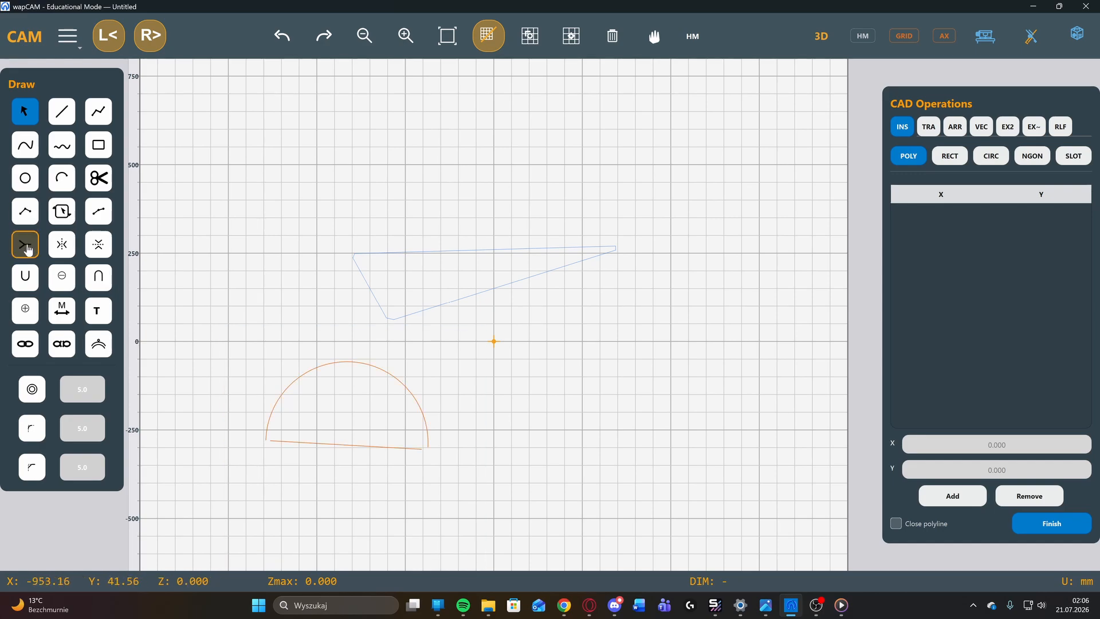
pyautogui.click(26, 245)
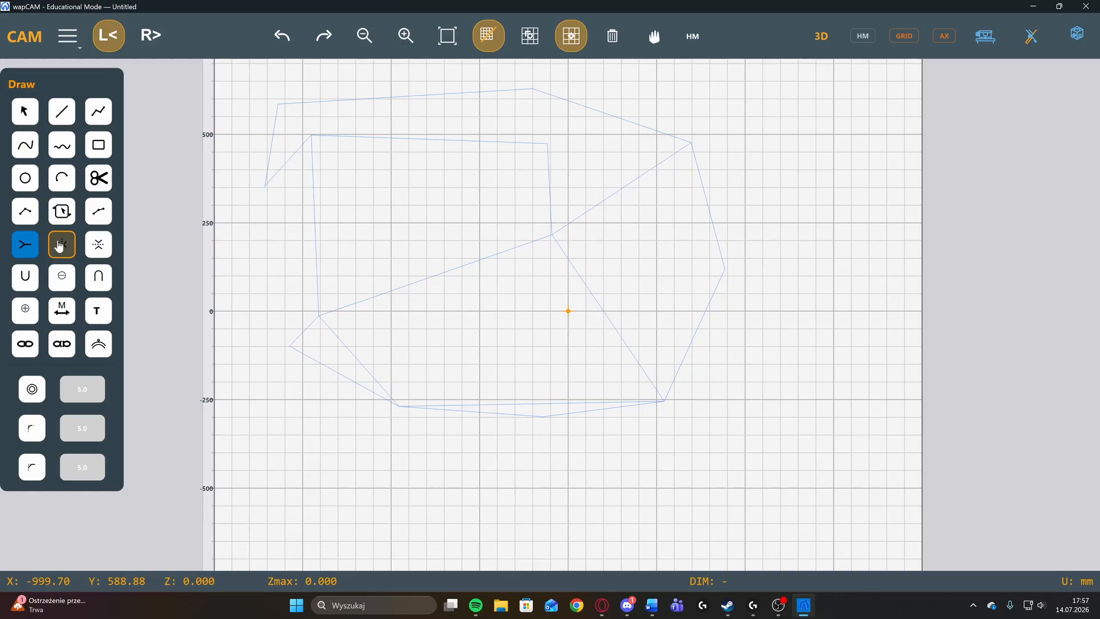
# Select the whole polygon drawing and mirror it horizontally.
pyautogui.click(27, 113)
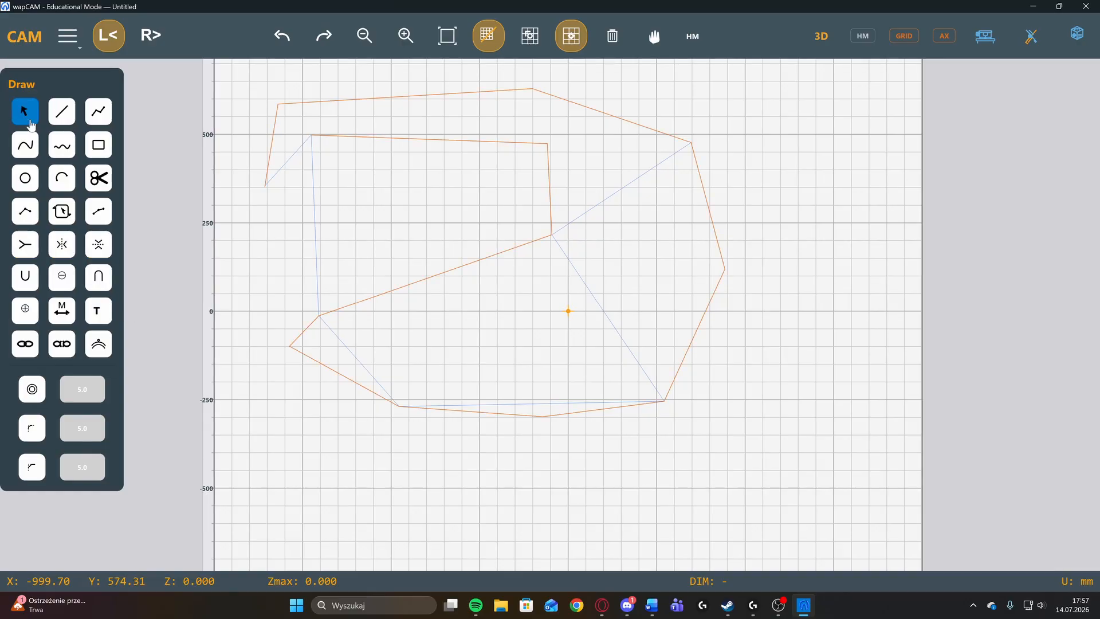
pyautogui.moveTo(250, 72); pyautogui.dragTo(769, 457)
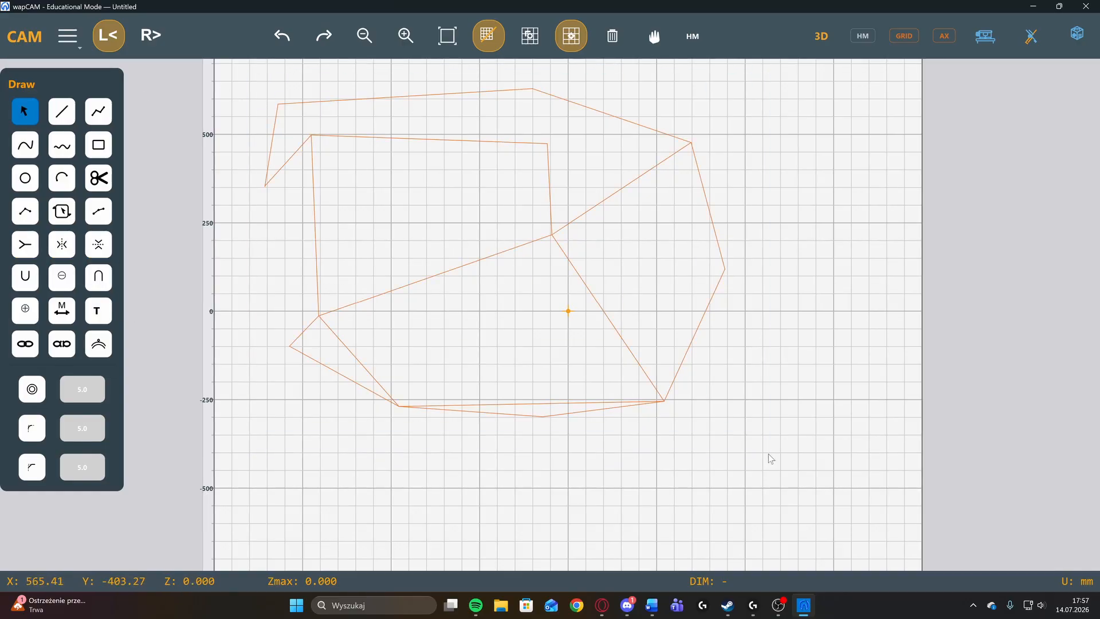
pyautogui.click(58, 248)
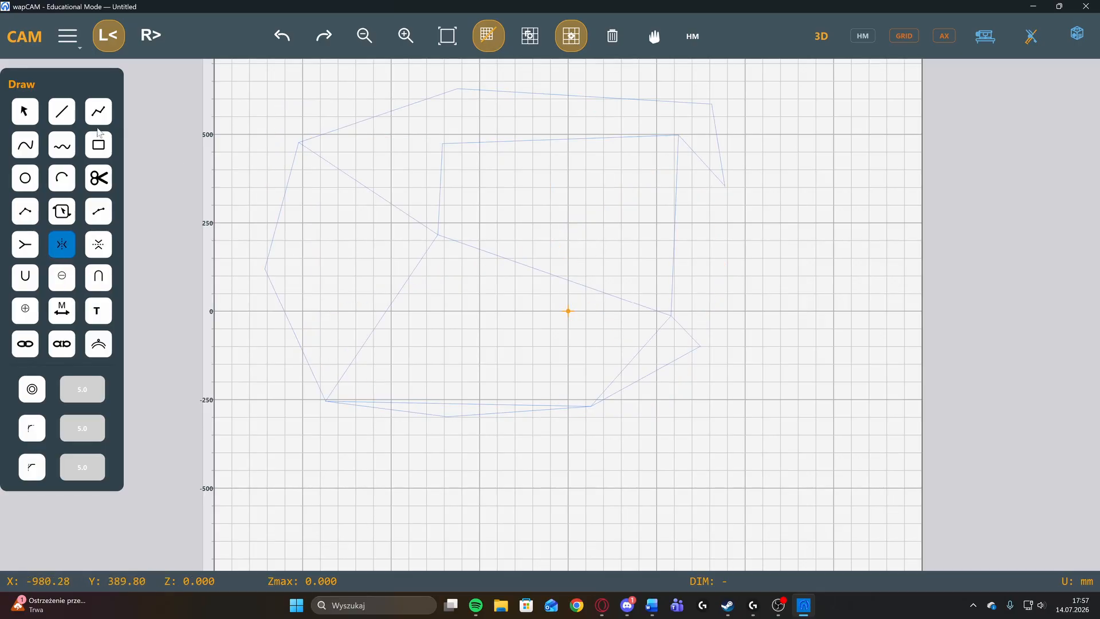
# Select the whole mirrored polygon drawing and mirror it vertically.
pyautogui.click(25, 114)
pyautogui.moveTo(227, 61)
pyautogui.mouseDown()
pyautogui.moveTo(559, 304)
pyautogui.moveTo(797, 451)
pyautogui.mouseUp()
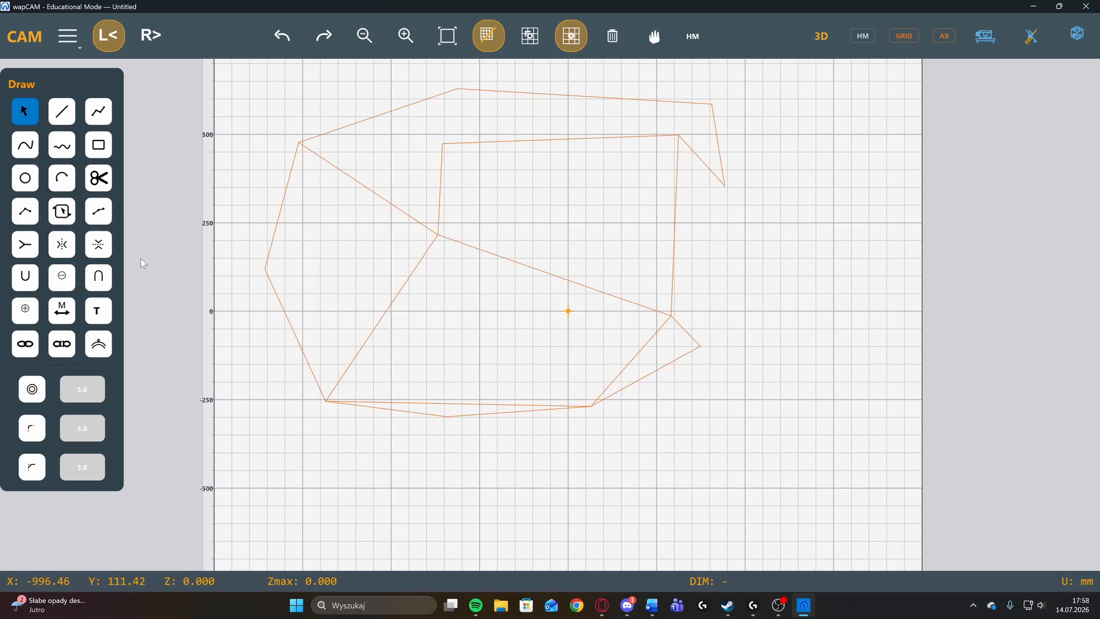
pyautogui.click(104, 252)
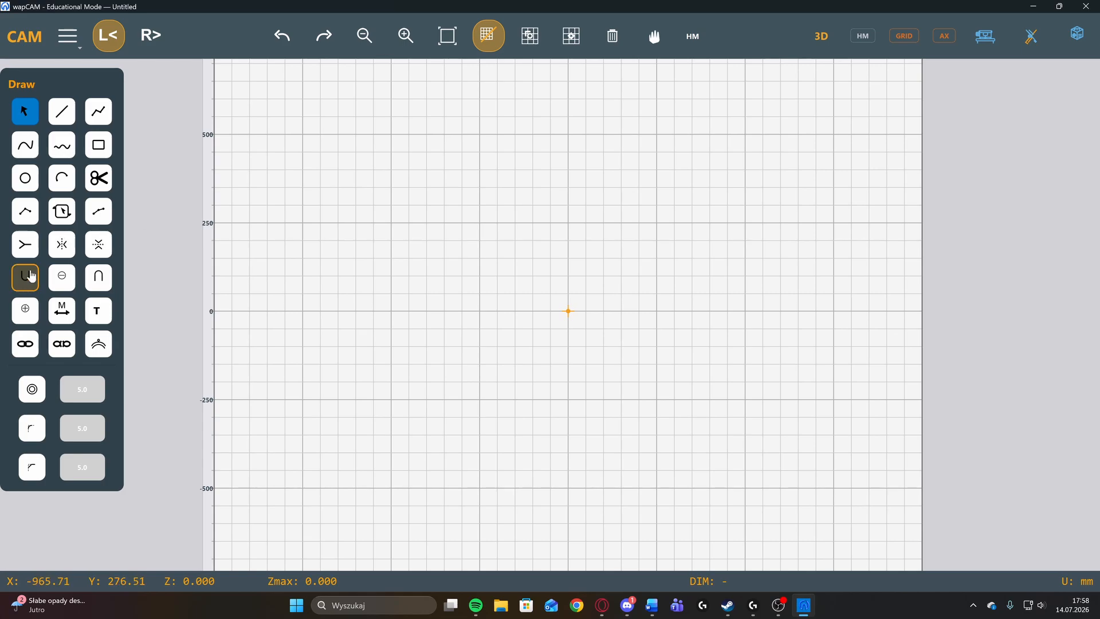
# Draw two overlapping circles, one centred near (-490, 330) with radius about 240 mm, one near (-105, 420) with radius about 220 mm.
pyautogui.click(26, 184)
pyautogui.click(395, 195)
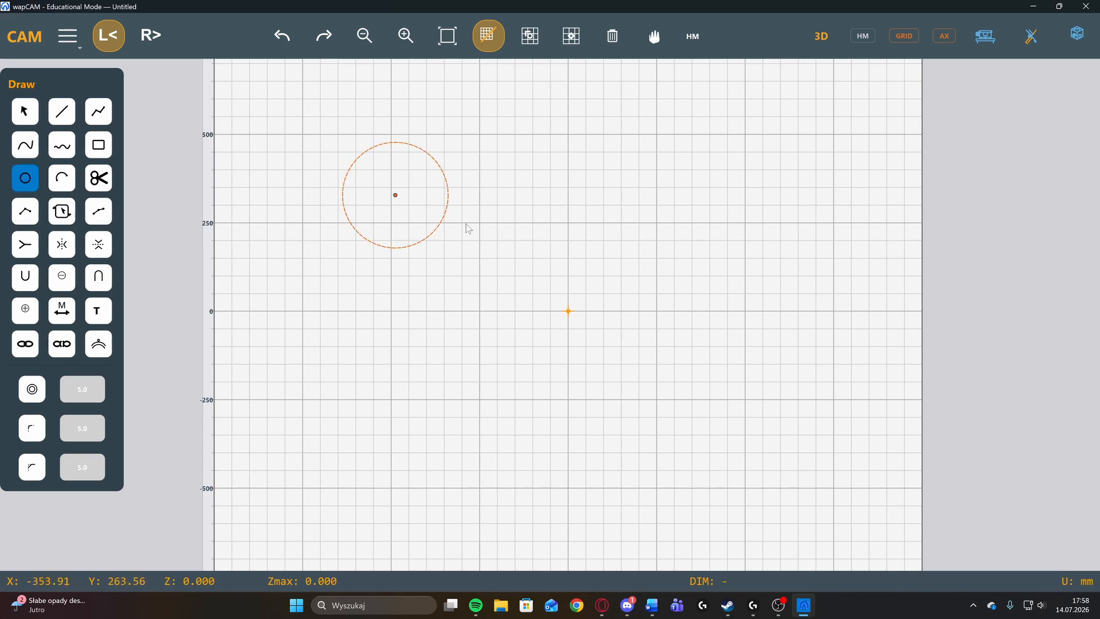
pyautogui.click(475, 225)
pyautogui.click(531, 163)
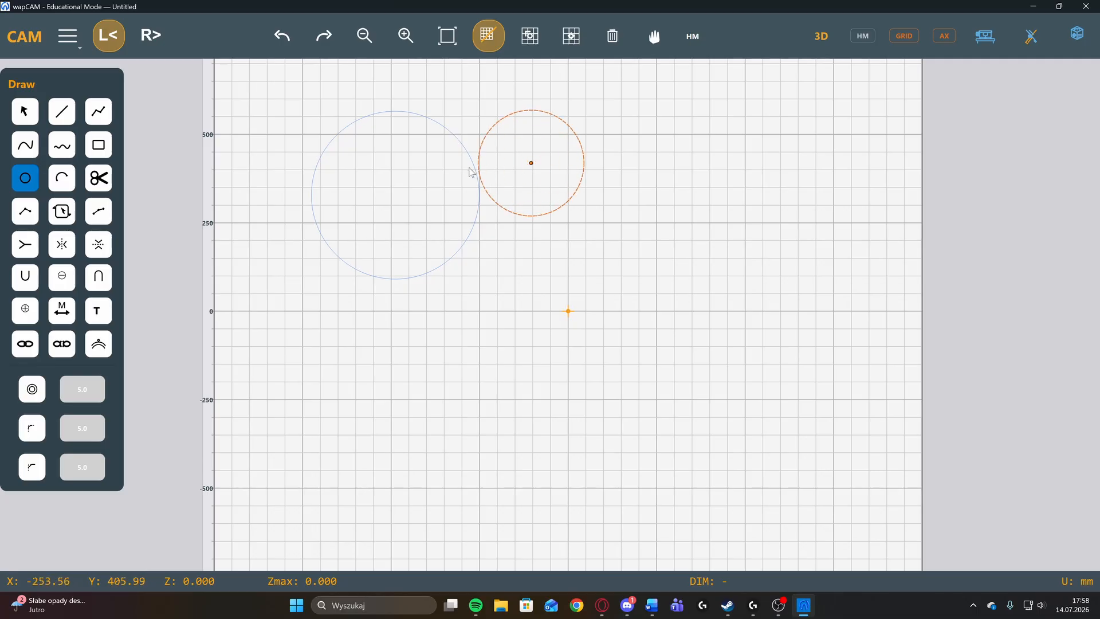
pyautogui.click(455, 174)
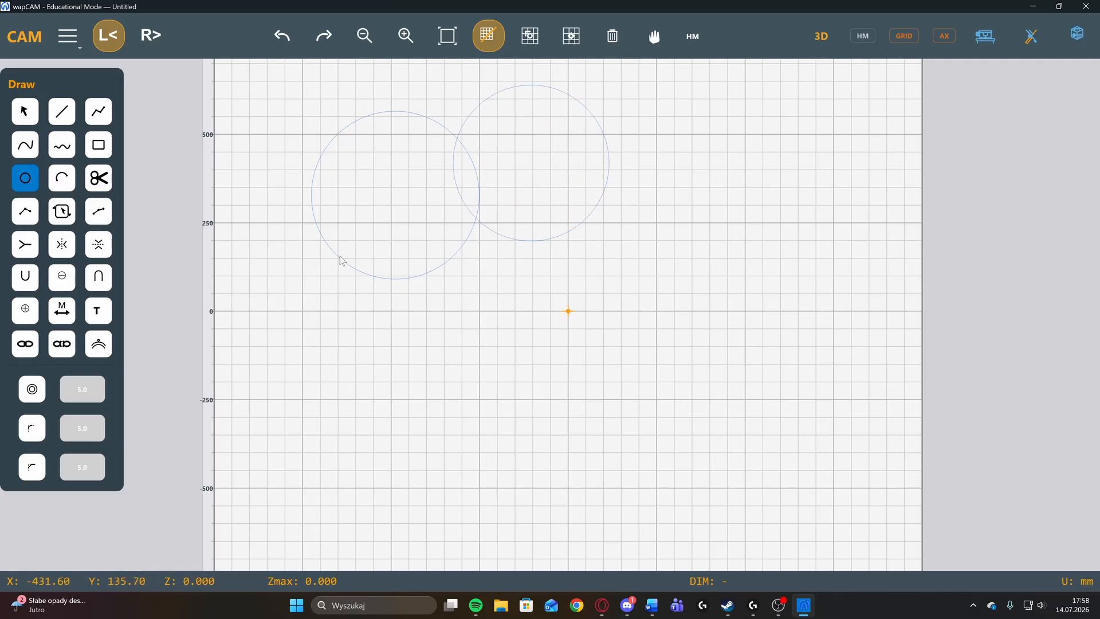
# Combine the two overlapping circles into a single outline with a union, and undo the union.
pyautogui.click(24, 121)
pyautogui.moveTo(279, 68); pyautogui.dragTo(712, 313)
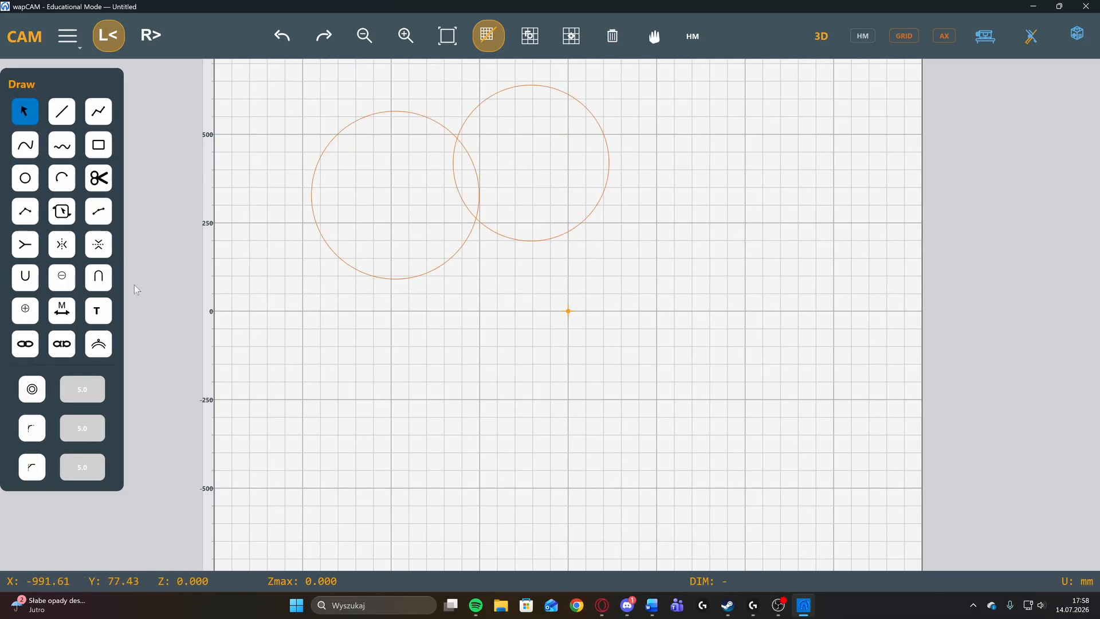
pyautogui.click(29, 279)
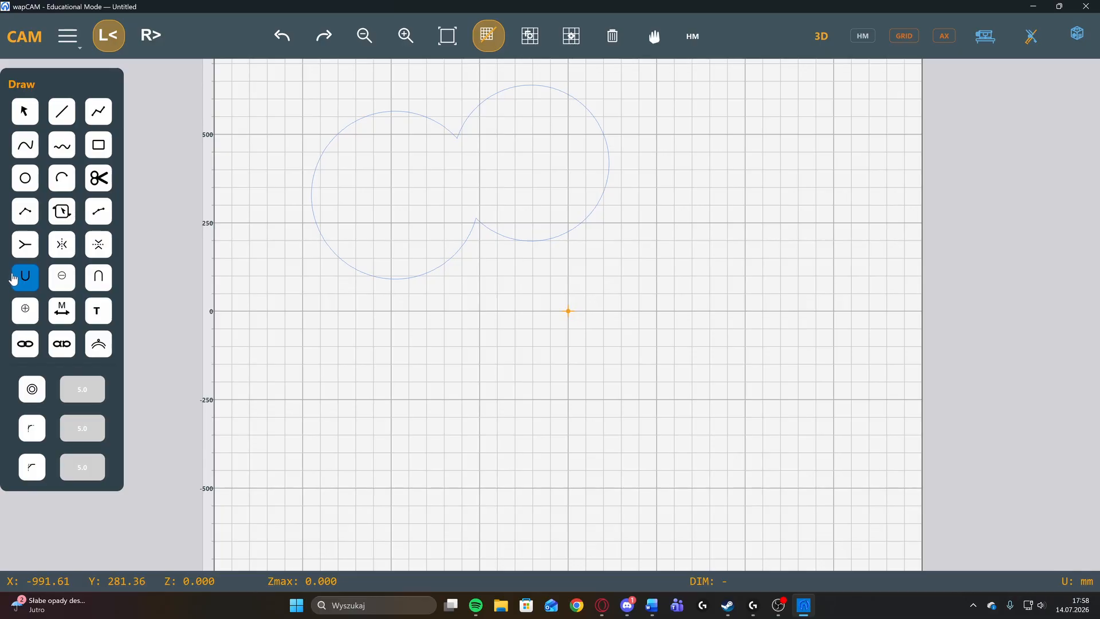
pyautogui.click(25, 112)
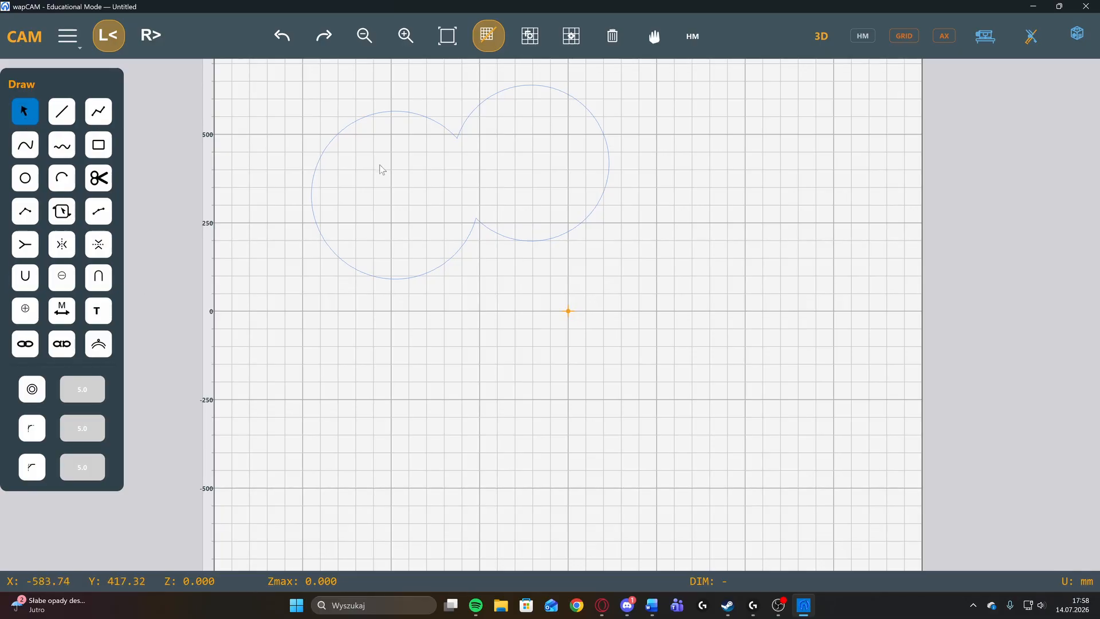
pyautogui.click(290, 39)
pyautogui.click(289, 39)
pyautogui.click(315, 41)
# Select both circles and intersect them, keeping only their lens-shaped overlap.
pyautogui.moveTo(293, 67); pyautogui.dragTo(706, 318)
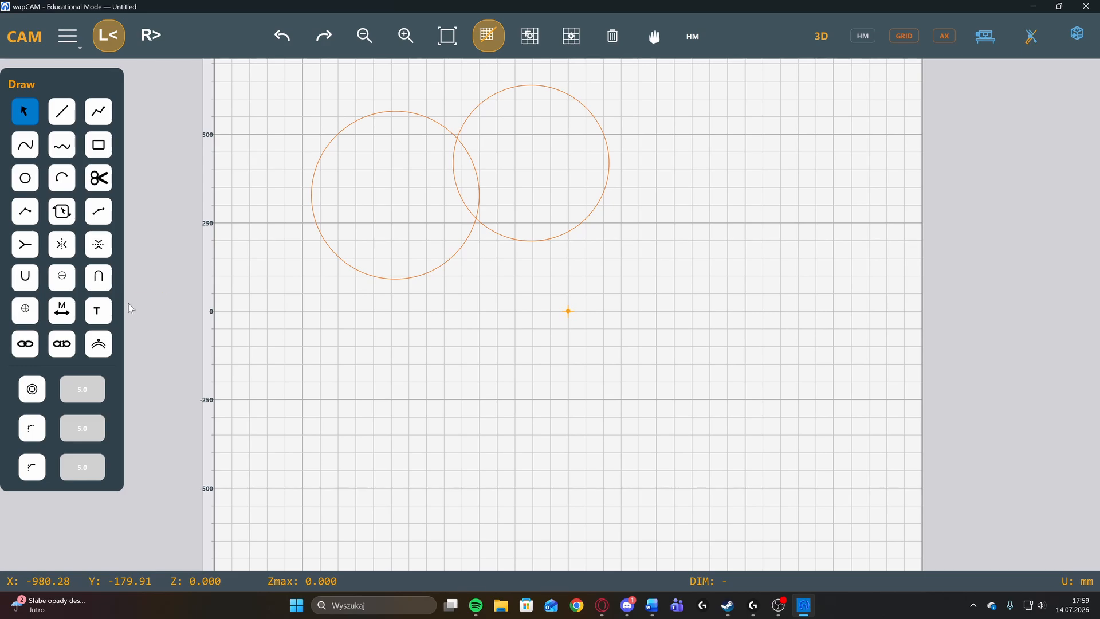
pyautogui.click(105, 289)
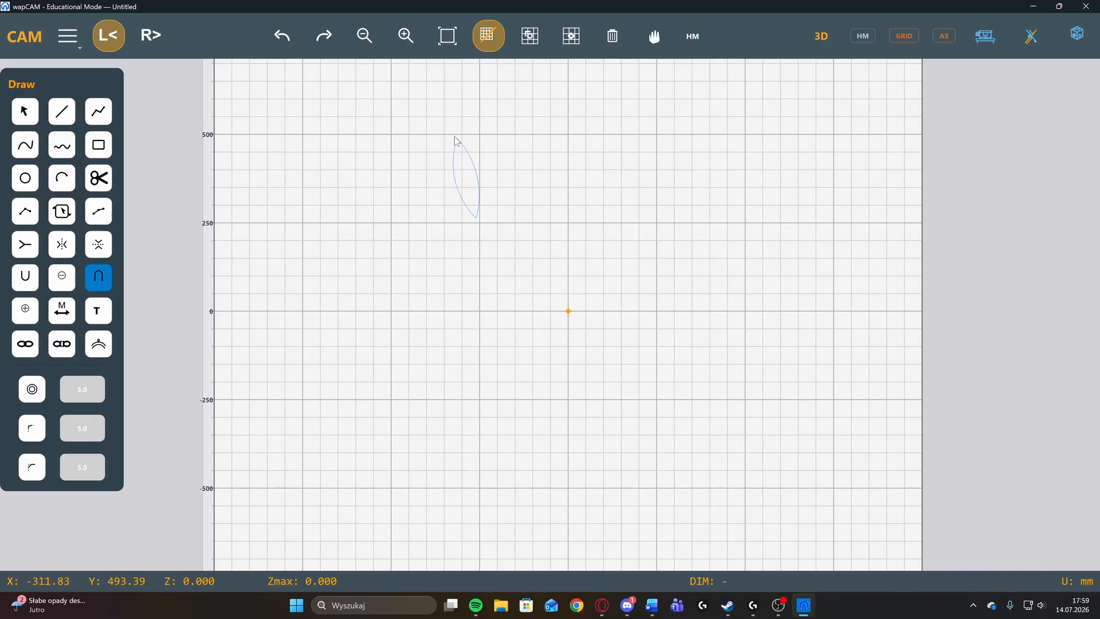
# Add a horizontal dimension for the lens shape's overall width, placing it just below the shape.
pyautogui.click(62, 311)
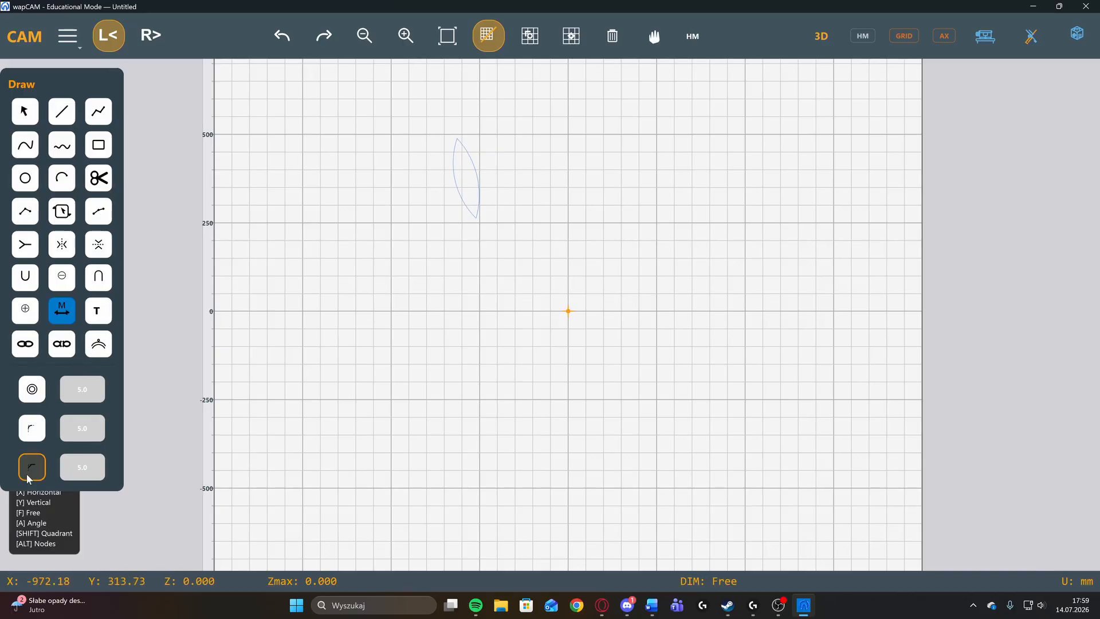
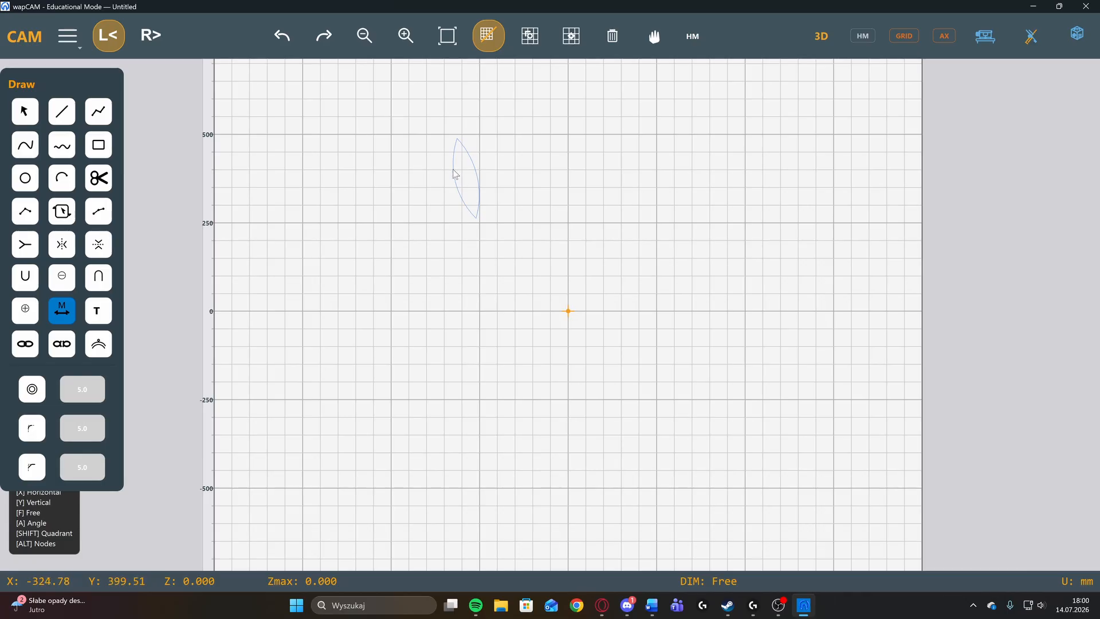
pyautogui.press('x')
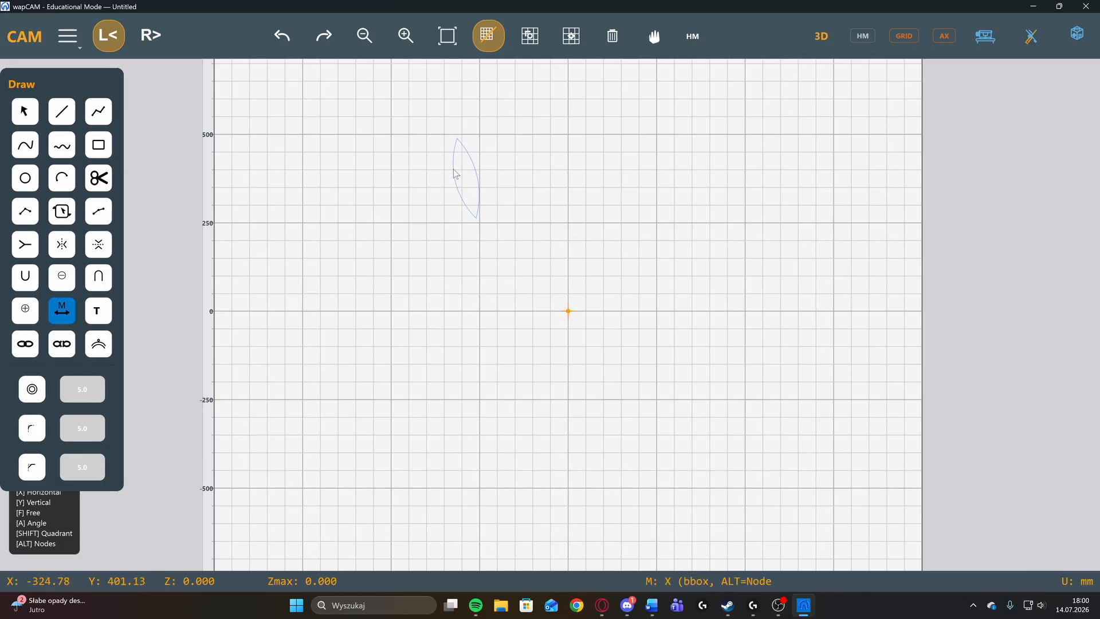
pyautogui.click(454, 171)
pyautogui.click(480, 189)
pyautogui.click(482, 251)
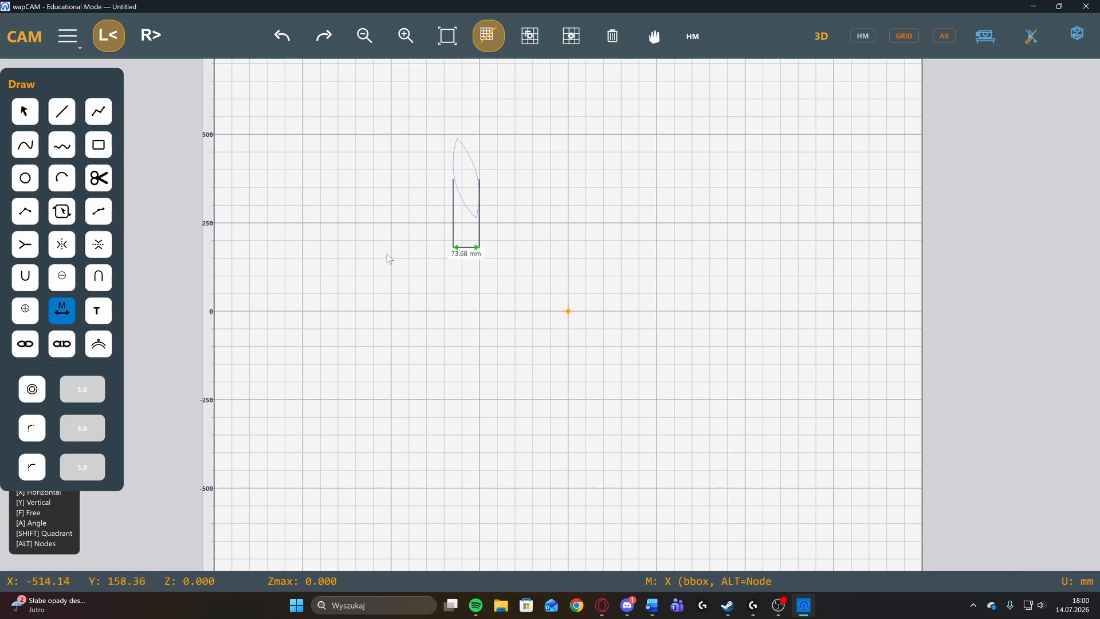
# Try to add a vertical dimension between the lens shape's two arcs, and clear the dimensions.
pyautogui.press('y')
pyautogui.click(453, 155)
pyautogui.click(478, 172)
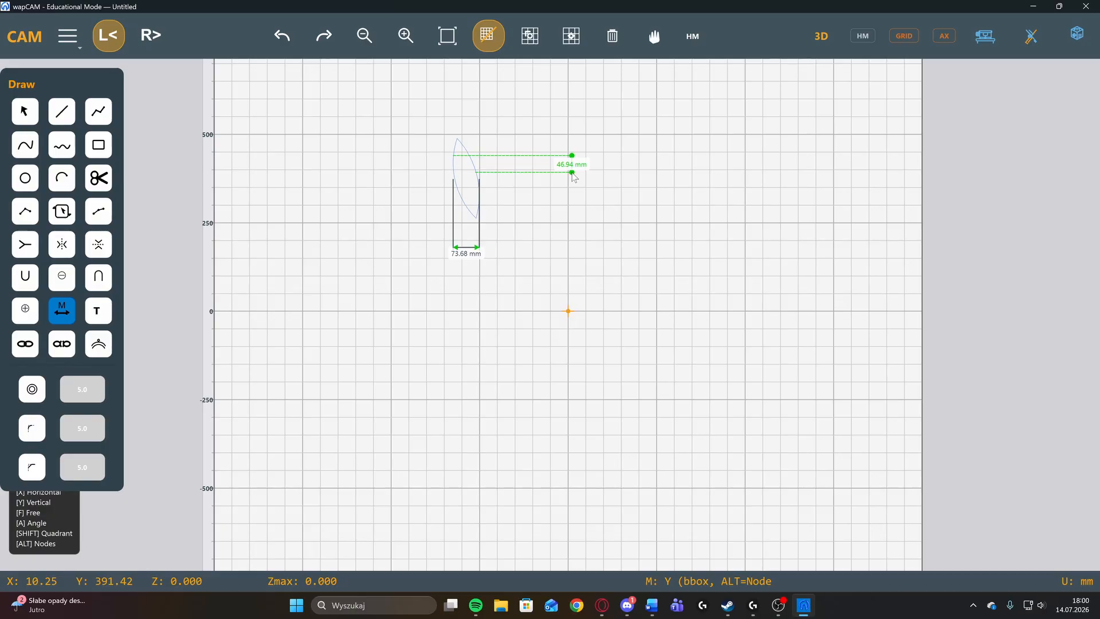
pyautogui.press('Escape')
pyautogui.press('Escape')
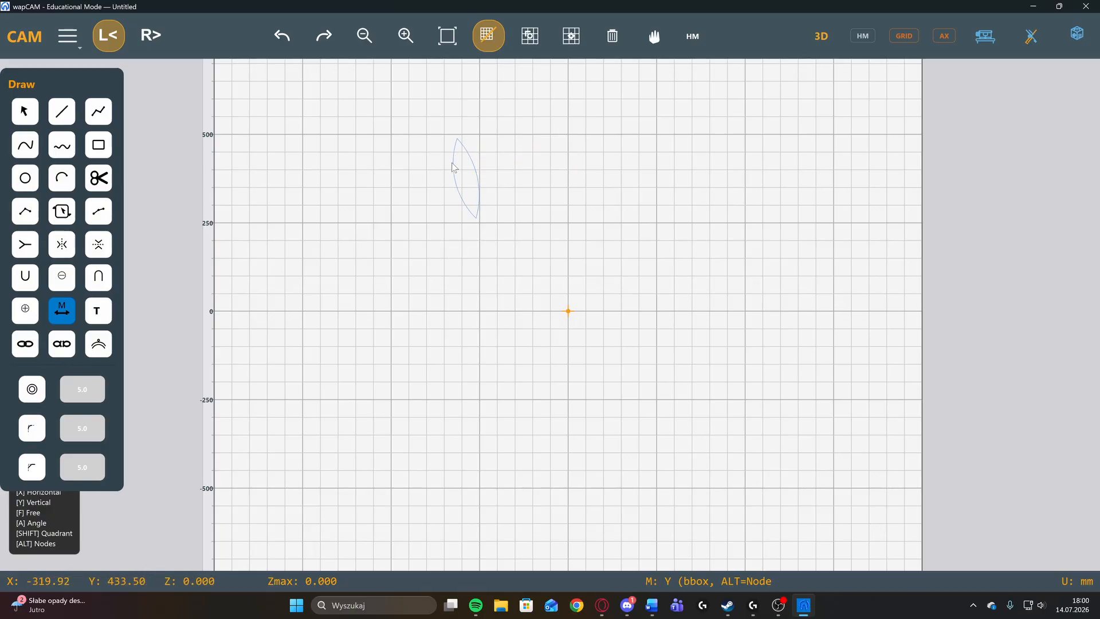
# Add an angle dimension between the lens shape's left and right arcs.
pyautogui.press('a')
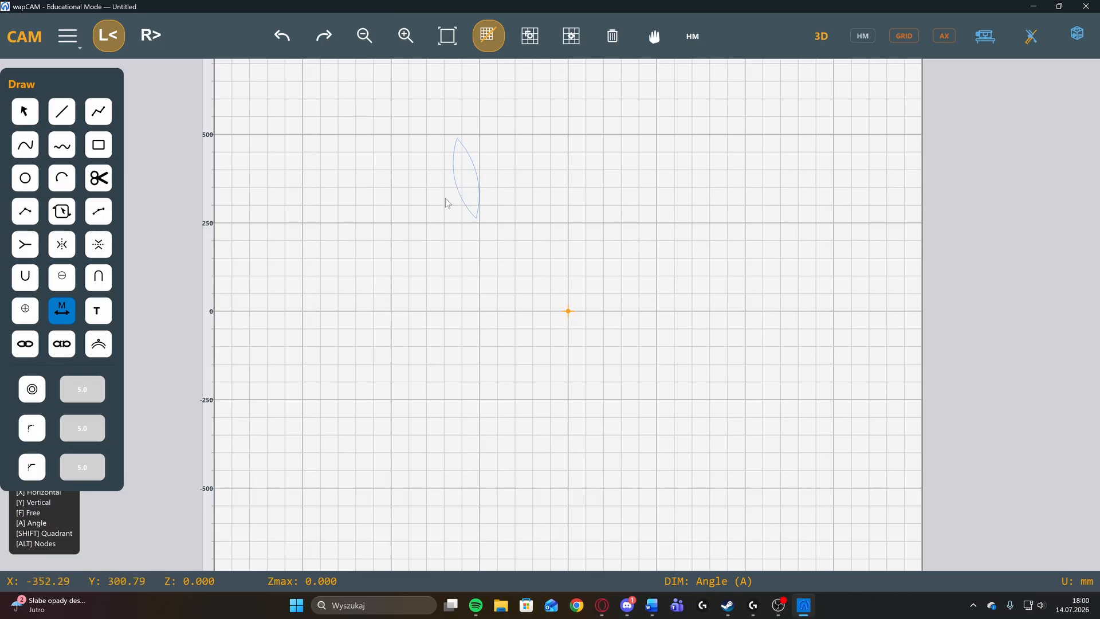
pyautogui.click(453, 160)
pyautogui.click(467, 152)
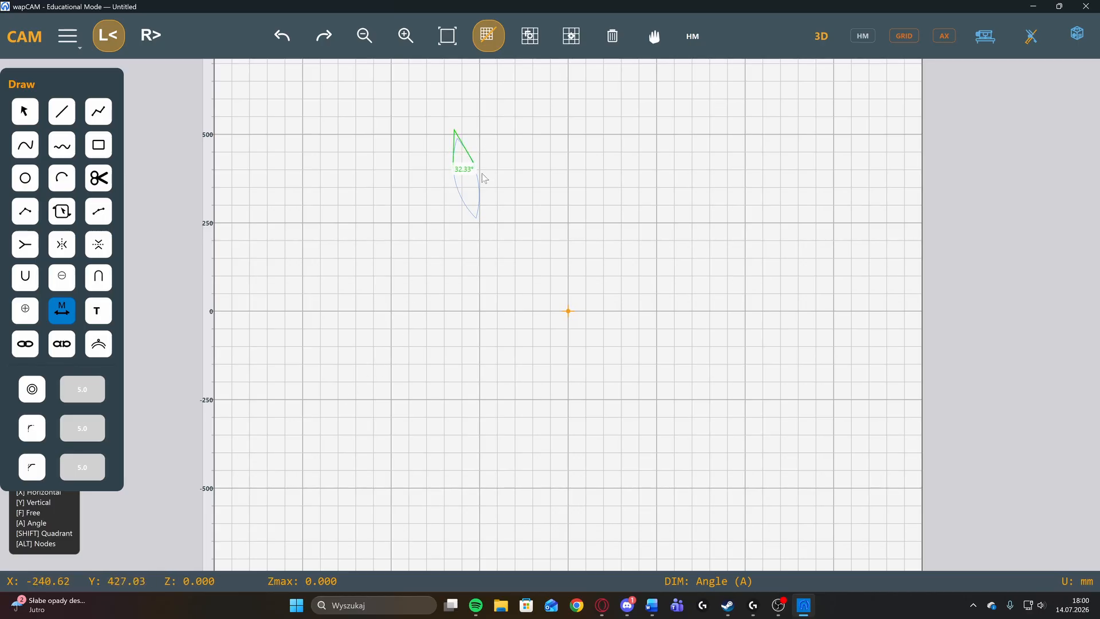
pyautogui.click(496, 225)
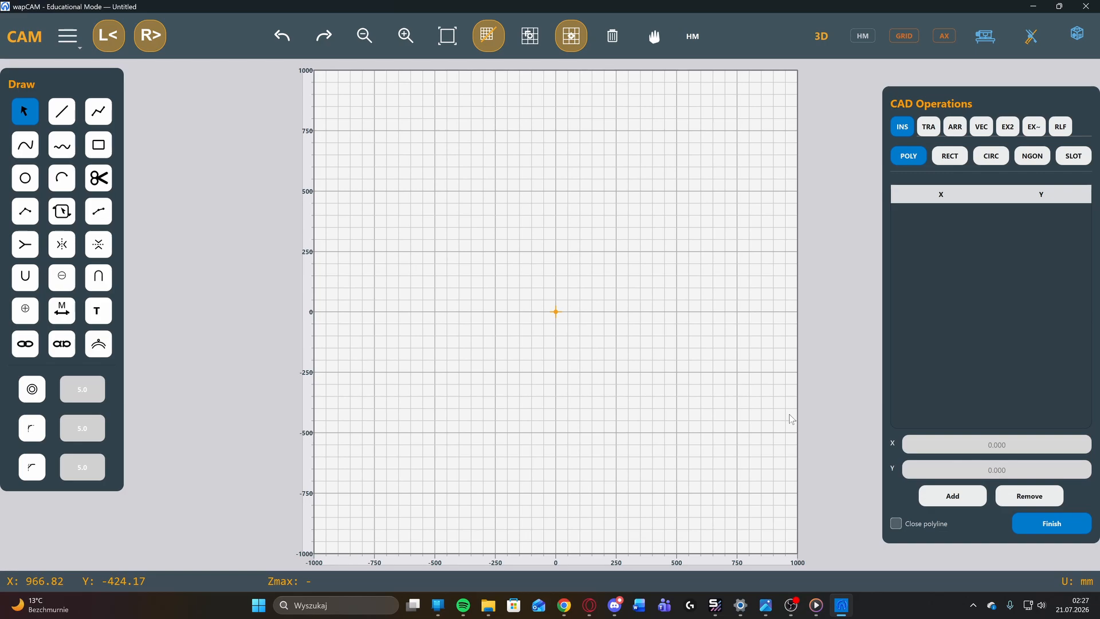
# Draw a rectangle about 1334 by 704 mm on the empty canvas and add a horizontal dimension for its width.
pyautogui.click(99, 145)
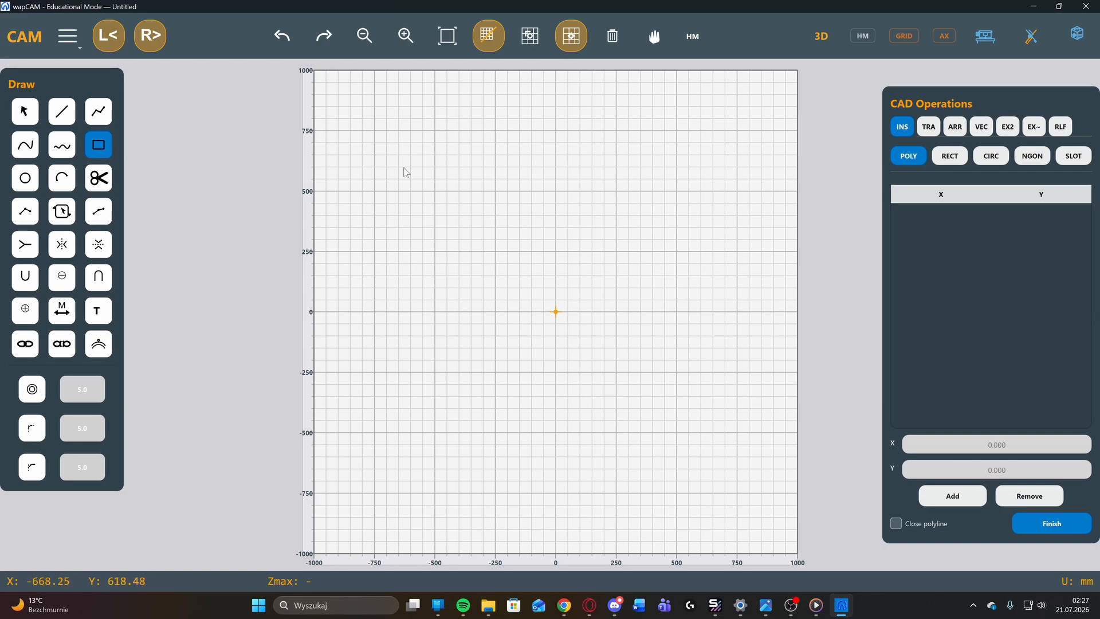
pyautogui.moveTo(394, 163); pyautogui.dragTo(717, 333)
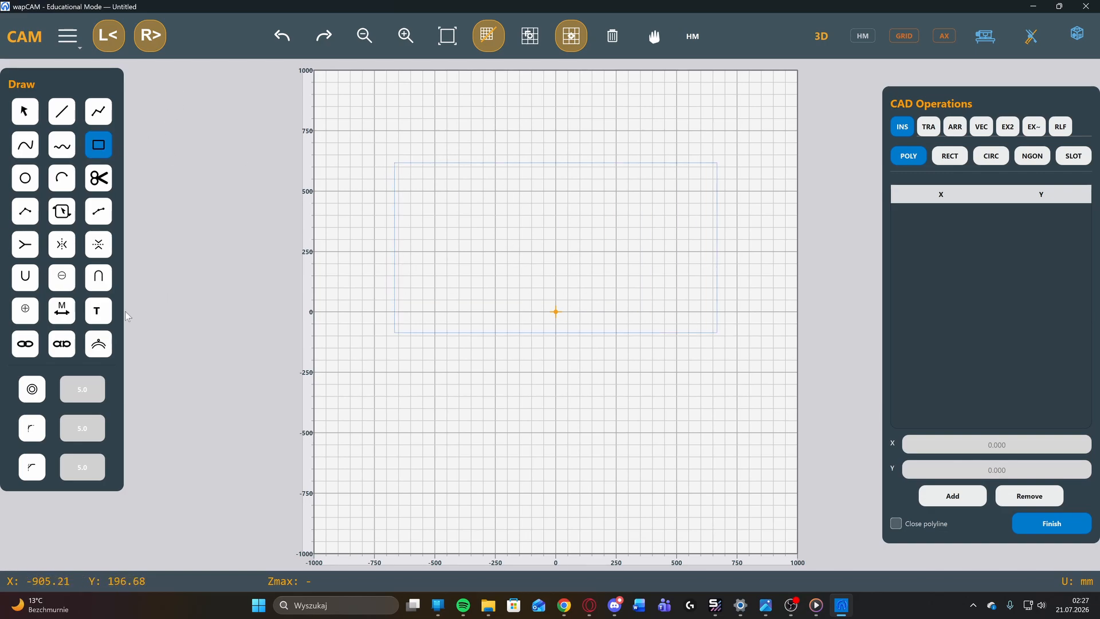
pyautogui.click(62, 312)
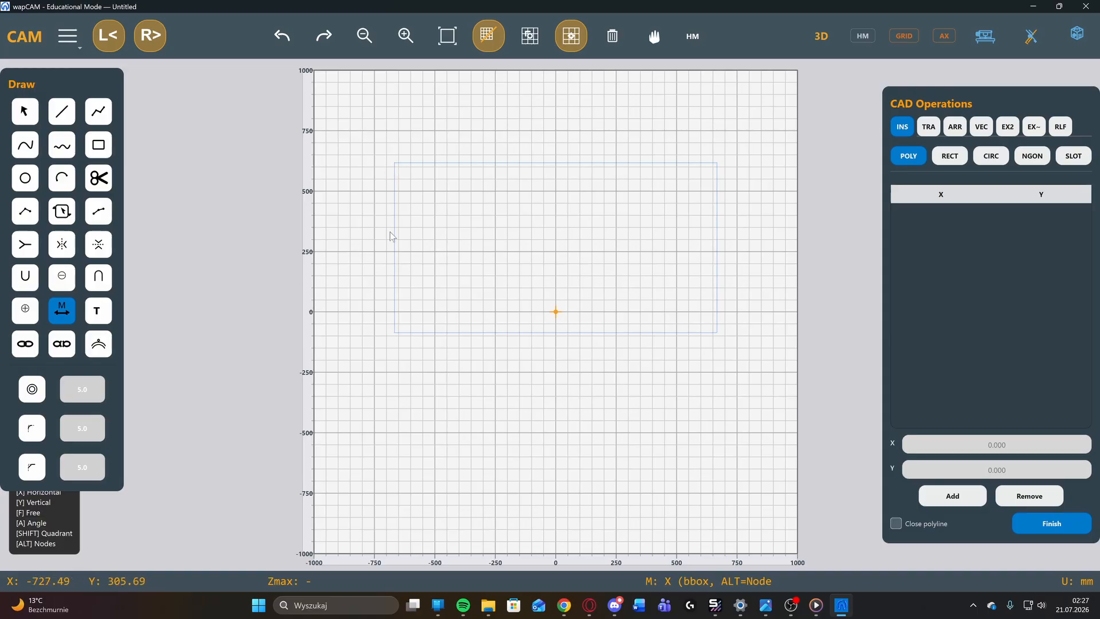
pyautogui.click(397, 164)
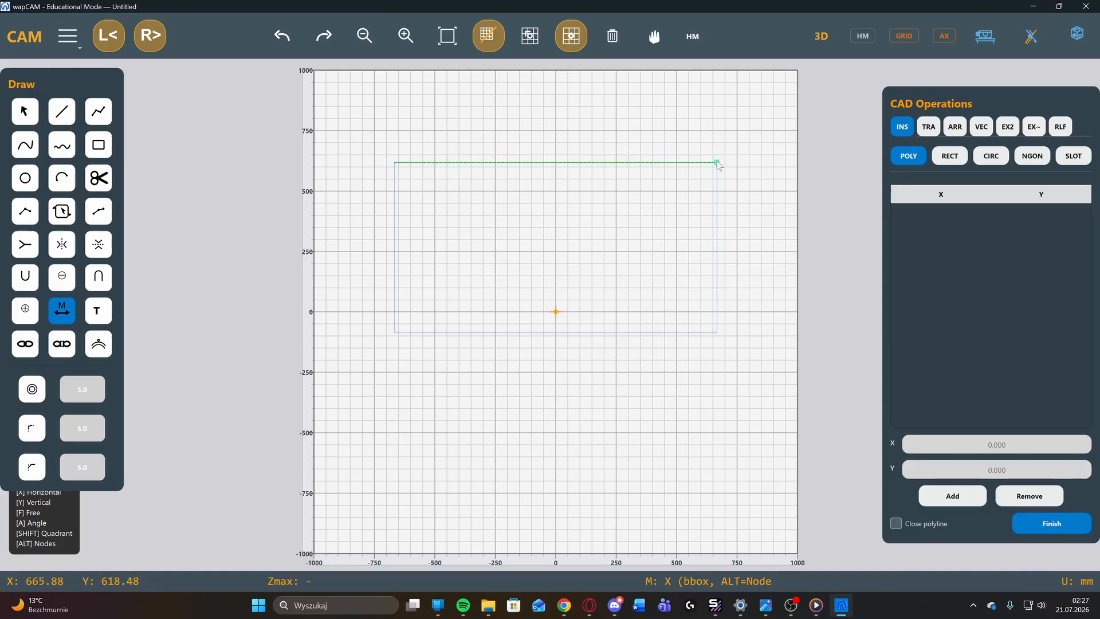
pyautogui.click(717, 163)
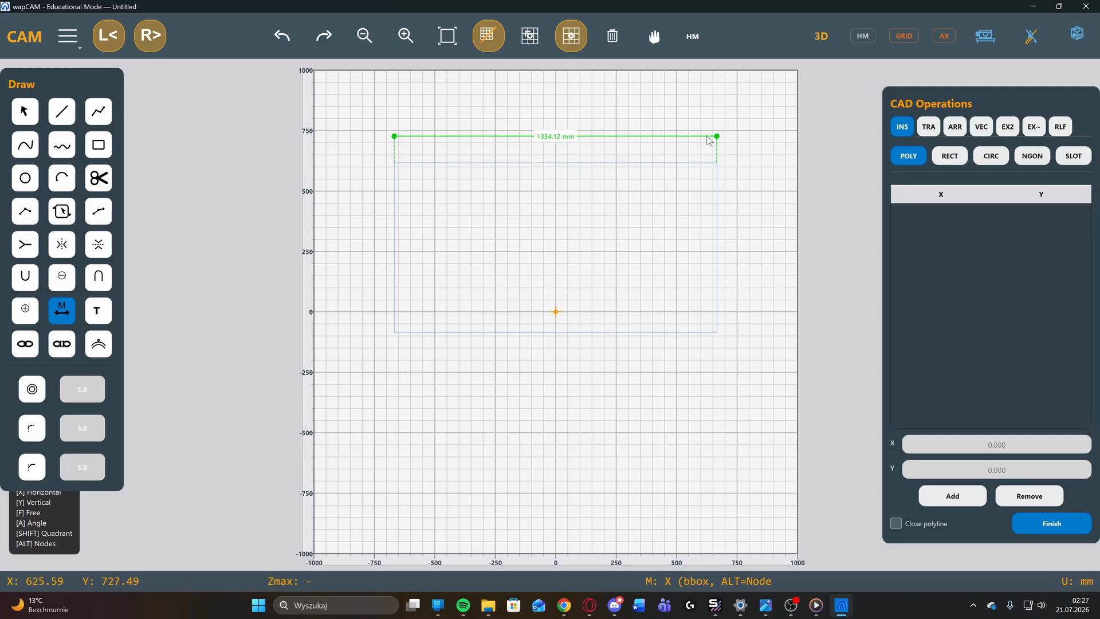
pyautogui.click(710, 139)
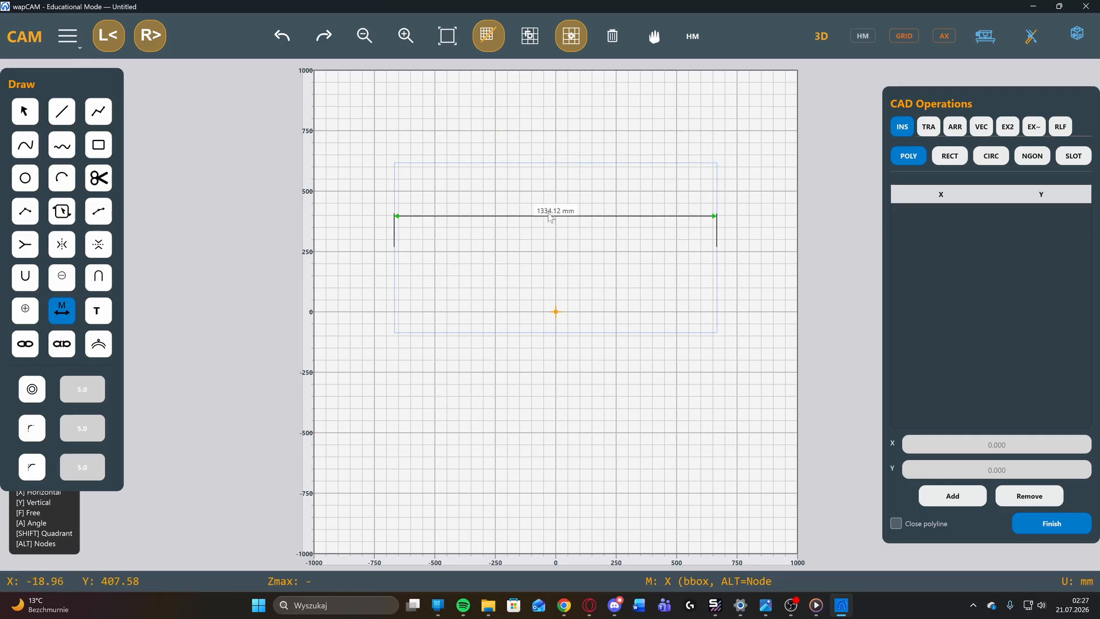
pyautogui.click(21, 112)
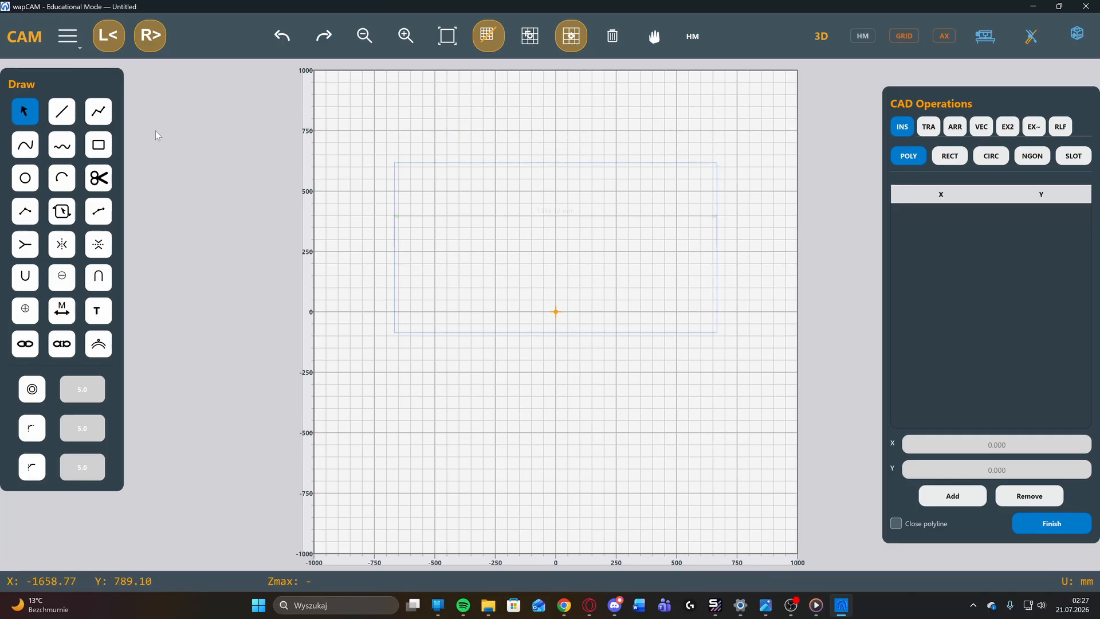
pyautogui.doubleClick(555, 215)
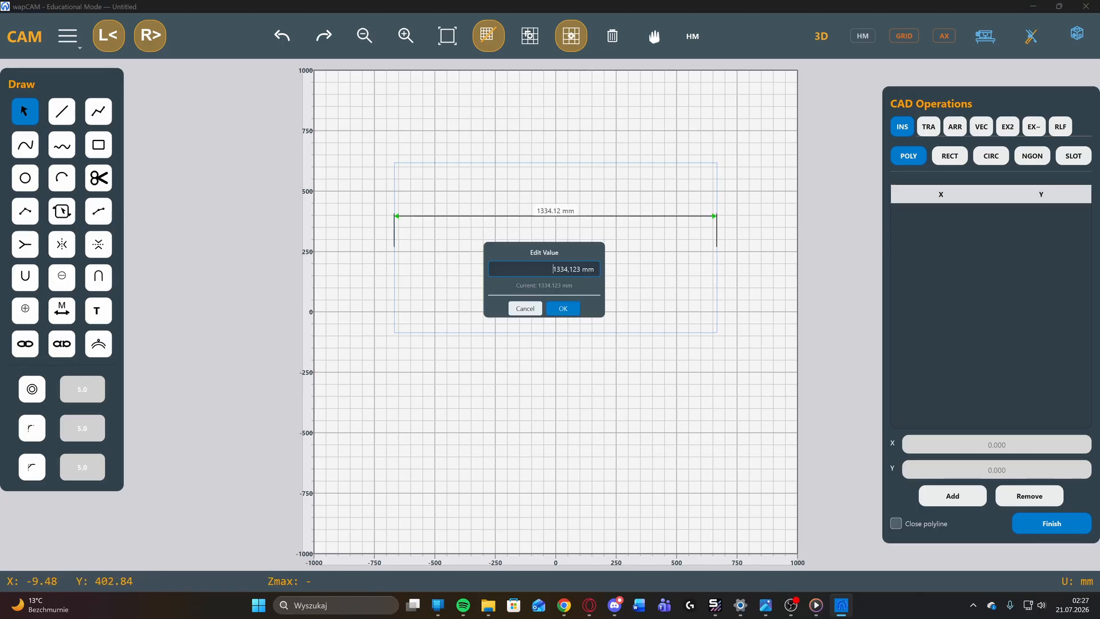
pyautogui.moveTo(553, 270); pyautogui.dragTo(596, 269)
pyautogui.write('500')
pyautogui.click(528, 309)
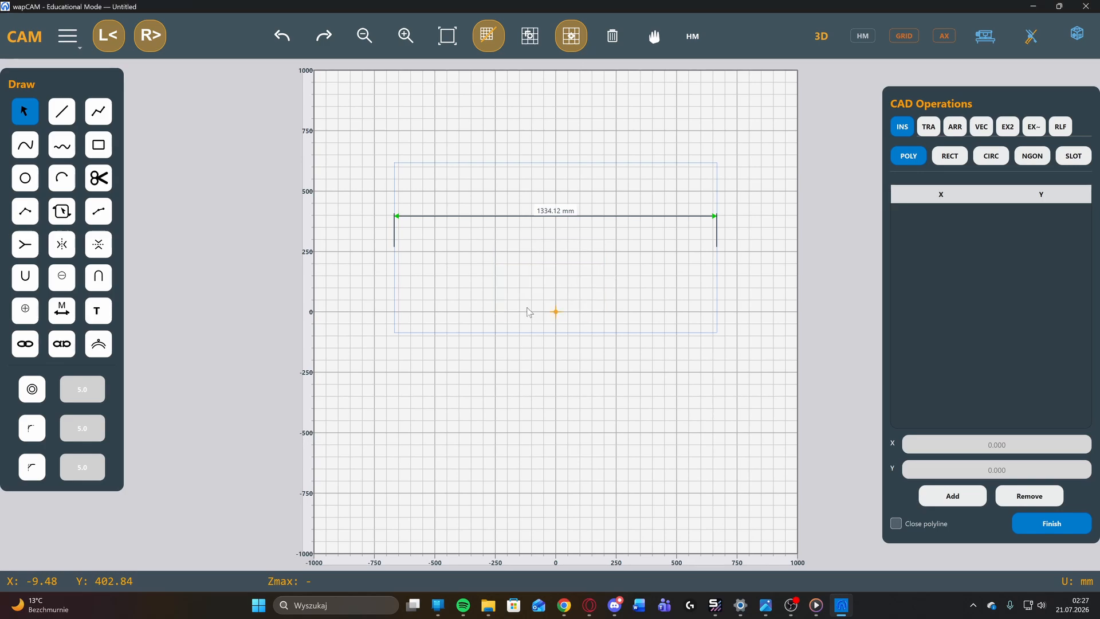
# Set the rectangle's width dimension to 500 mm.
pyautogui.doubleClick(556, 216)
pyautogui.moveTo(553, 269); pyautogui.dragTo(625, 276)
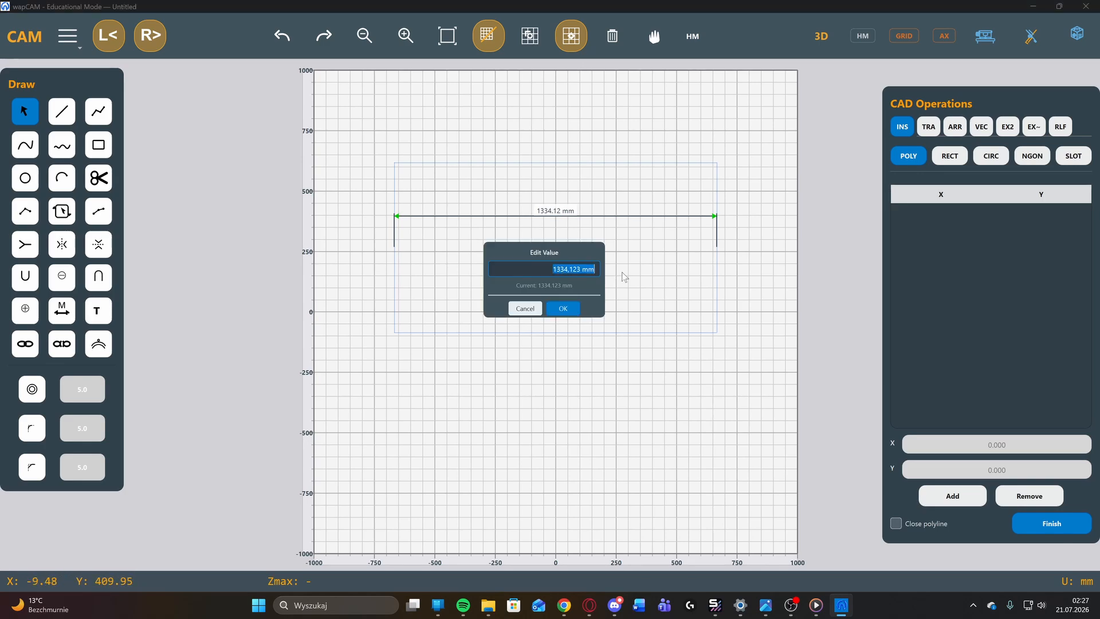
pyautogui.write('500')
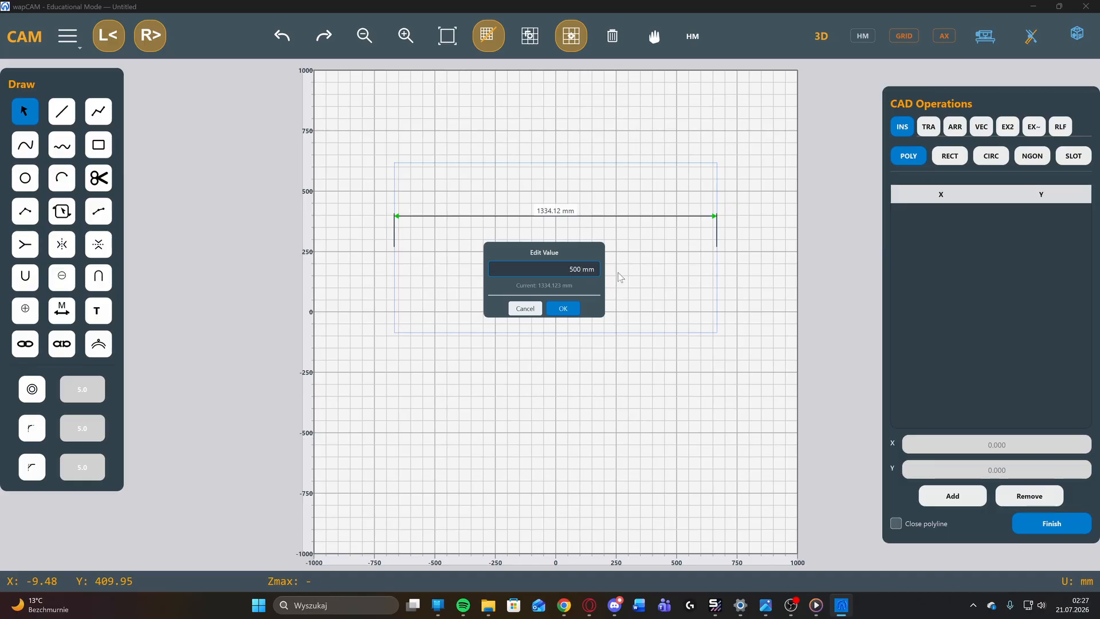
pyautogui.click(564, 309)
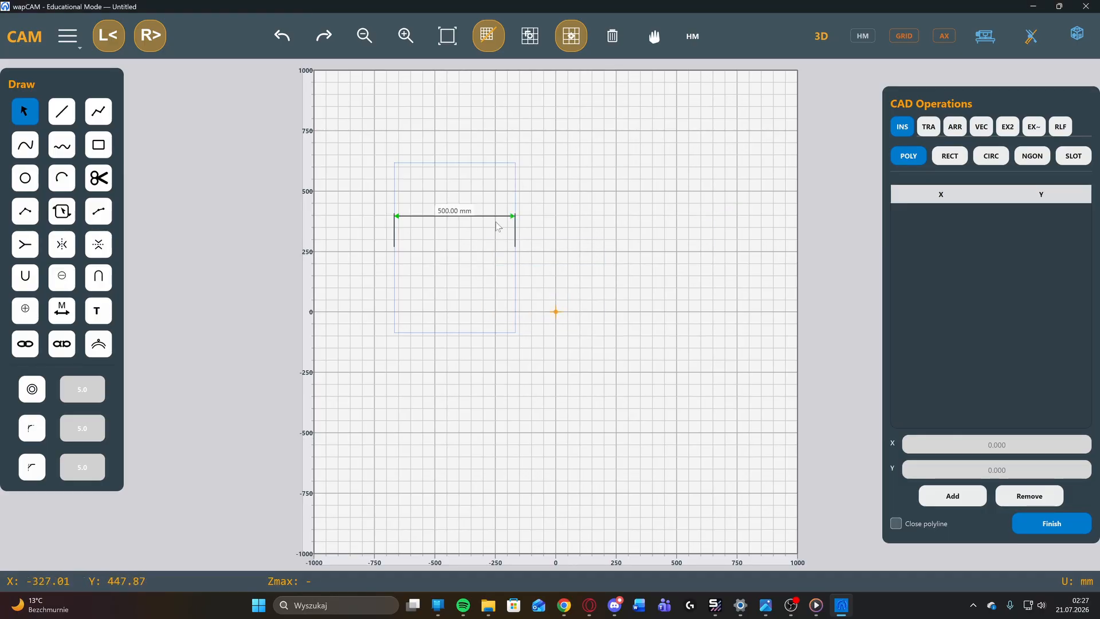
# Add a vertical dimension for the rectangle's height, placing it inside the rectangle.
pyautogui.press('m')
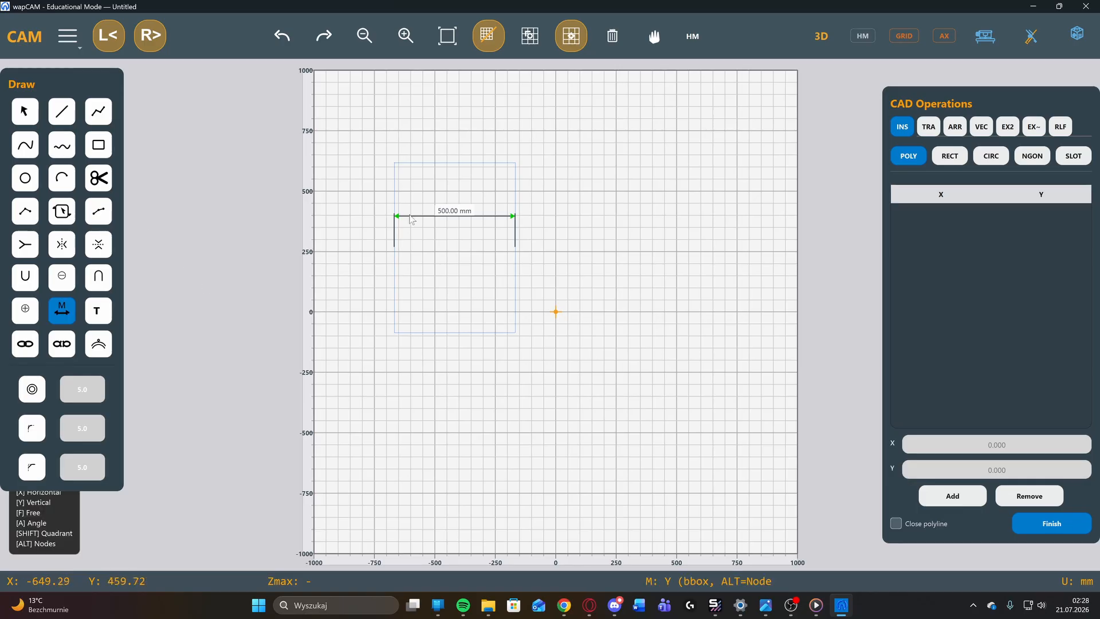
pyautogui.click(395, 163)
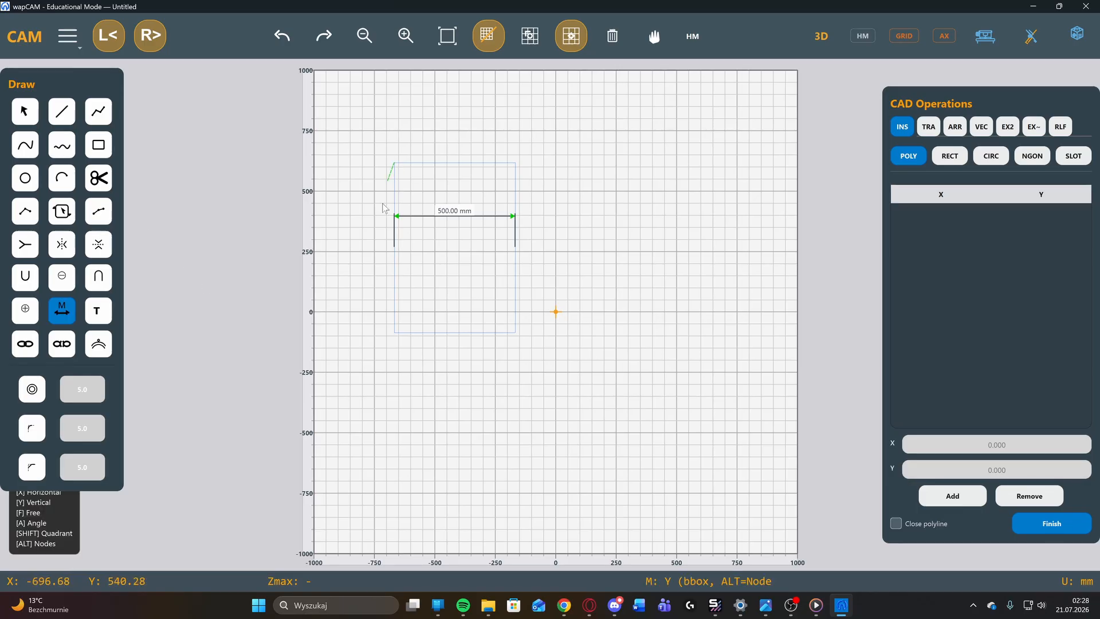
pyautogui.click(395, 332)
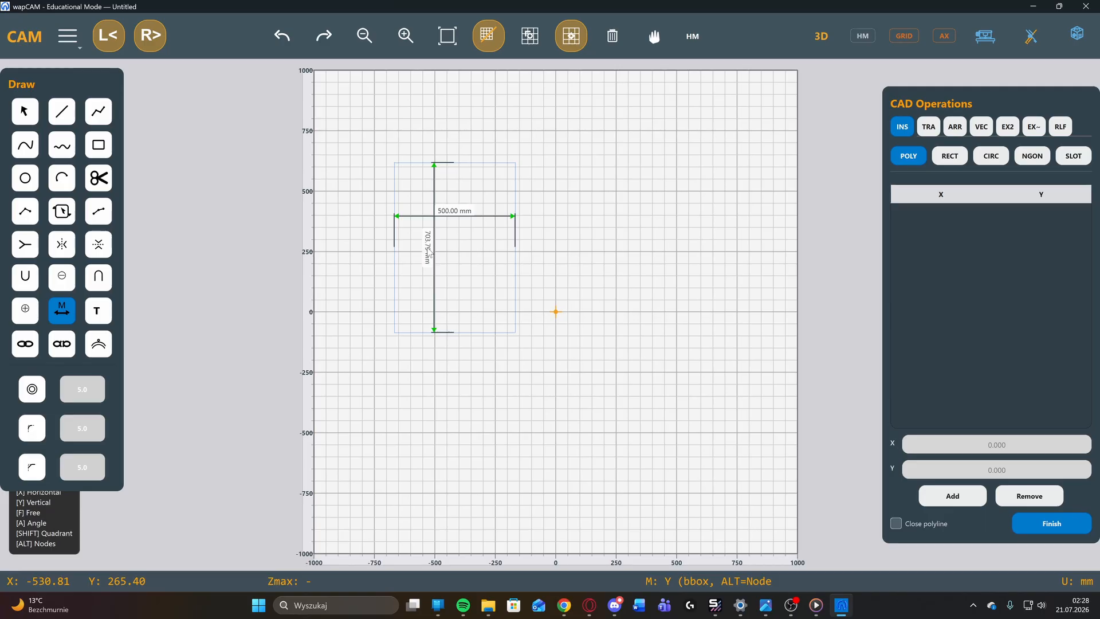
pyautogui.click(24, 111)
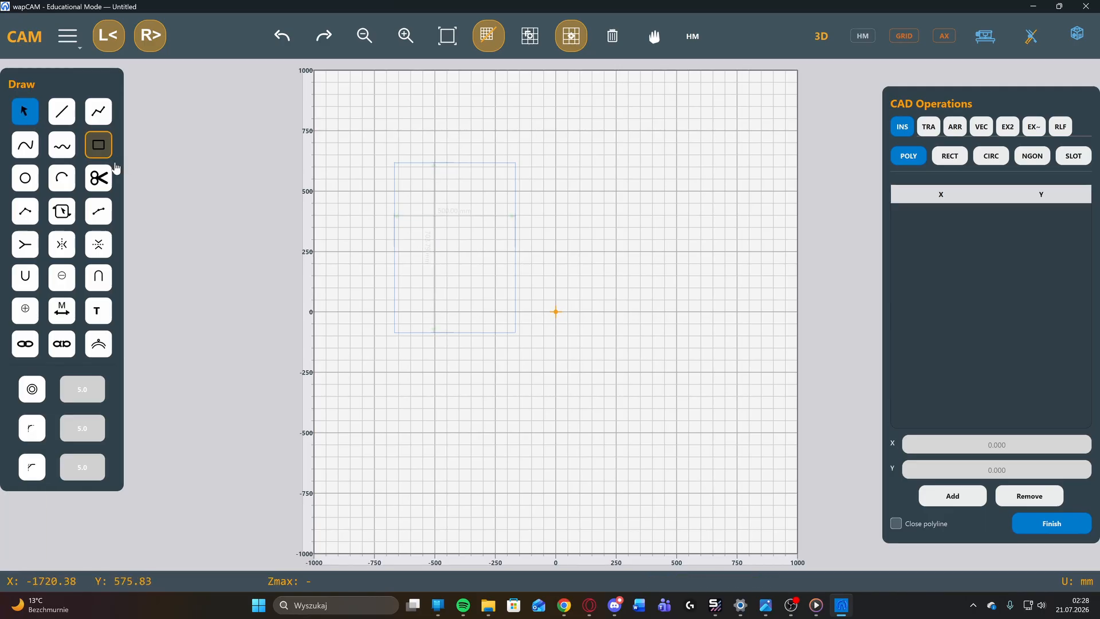
# Set the rectangle's height dimension to 1000 mm.
pyautogui.doubleClick(431, 256)
pyautogui.moveTo(557, 269); pyautogui.dragTo(599, 271)
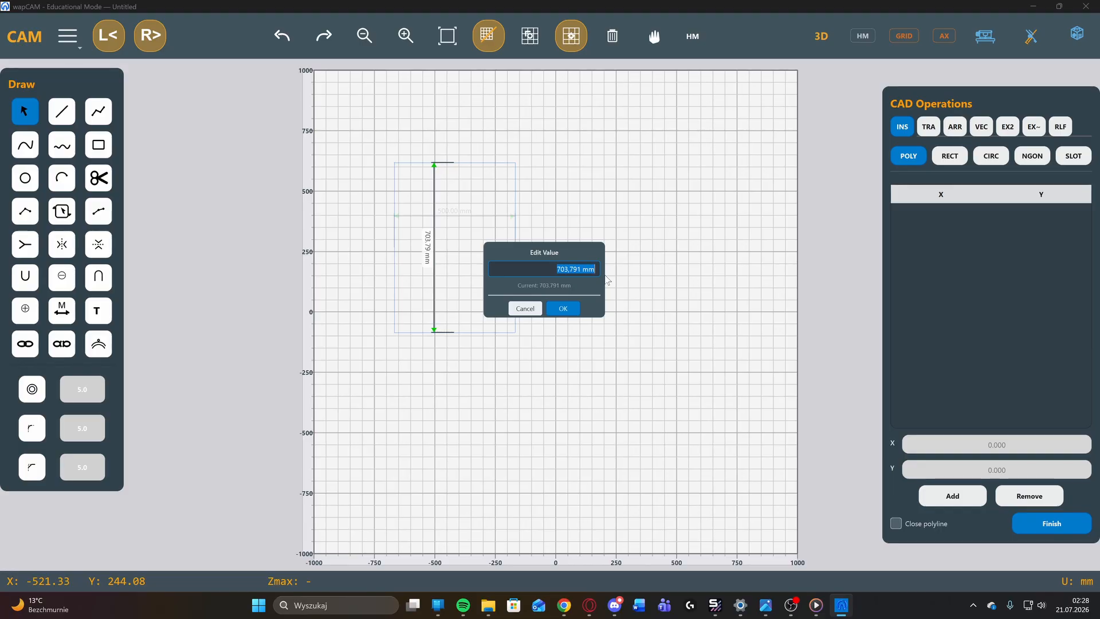
pyautogui.write('1000')
pyautogui.click(563, 310)
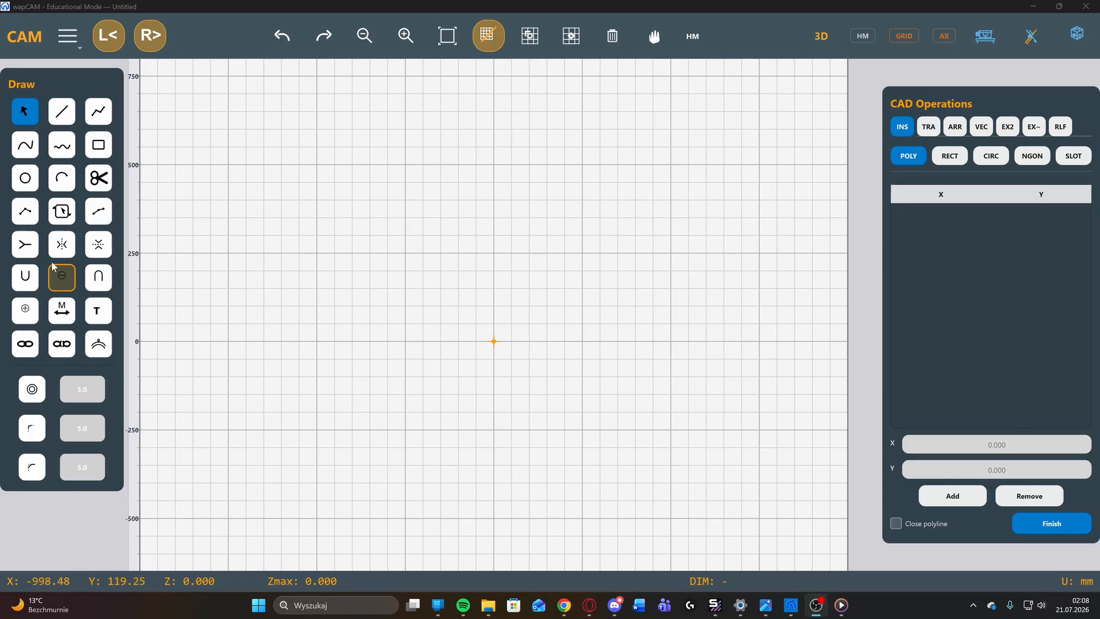
# Draw two overlapping circles, one centred near (-500, 220) with radius about 255 mm, one near (-190, 305) with radius about 170 mm.
pyautogui.click(25, 178)
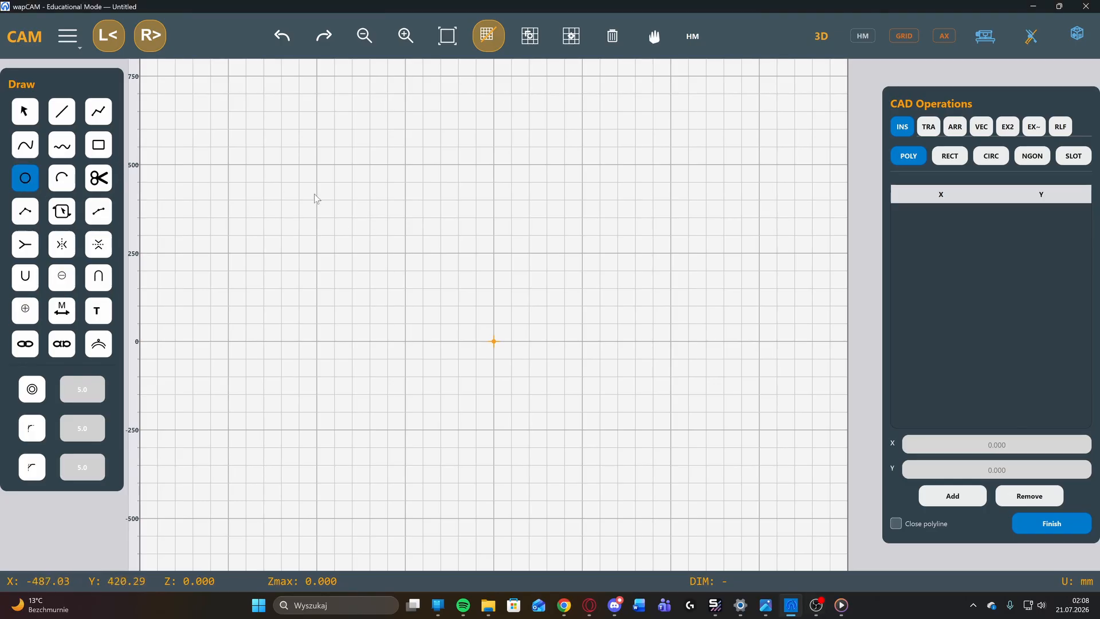
pyautogui.click(394, 312)
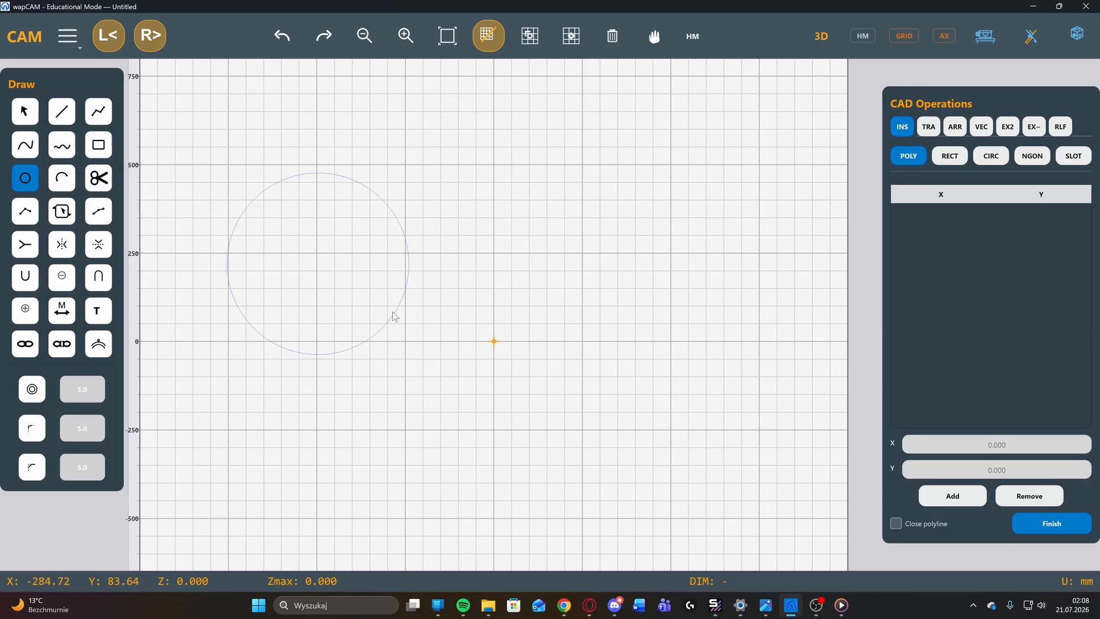
pyautogui.click(427, 234)
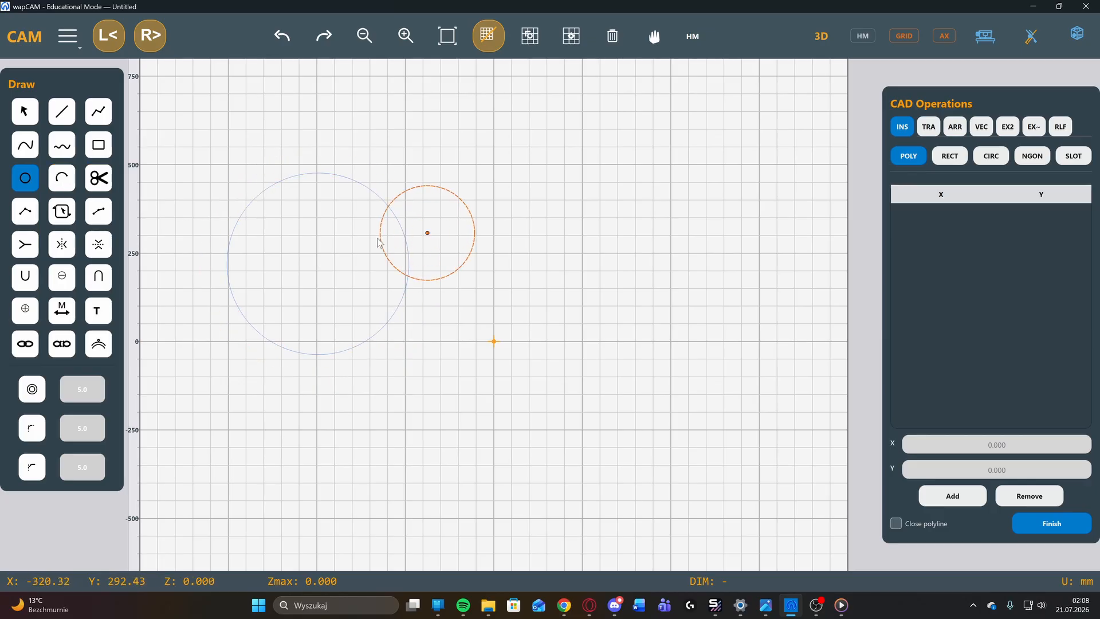
pyautogui.click(368, 245)
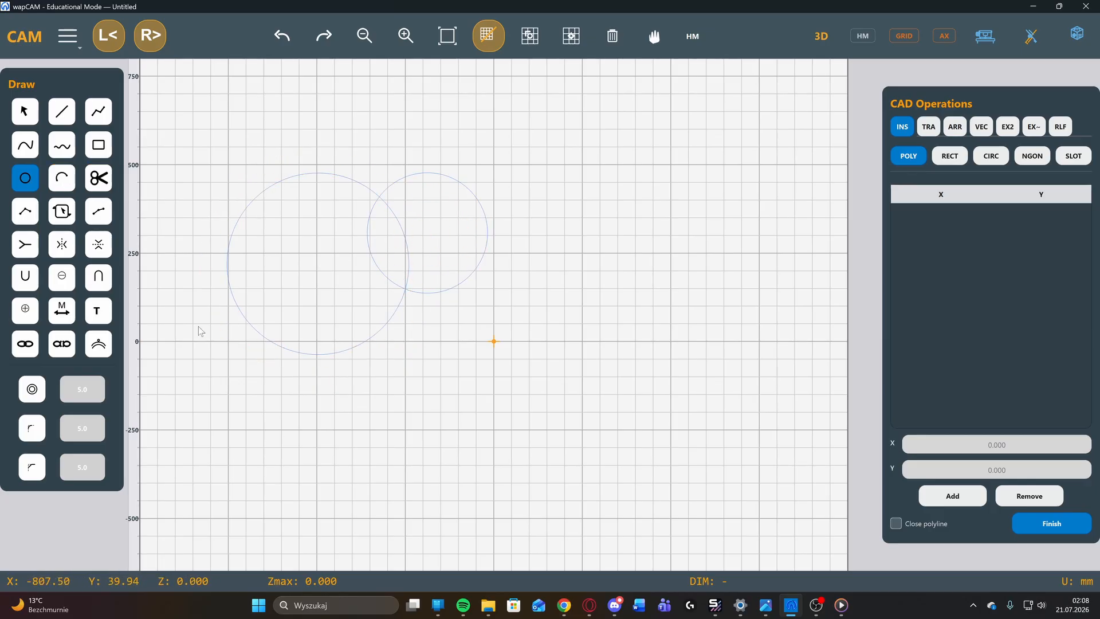
# Split the two circles with an exclusive-or, pull the large notched piece away from the small one, and undo the changes.
pyautogui.click(18, 120)
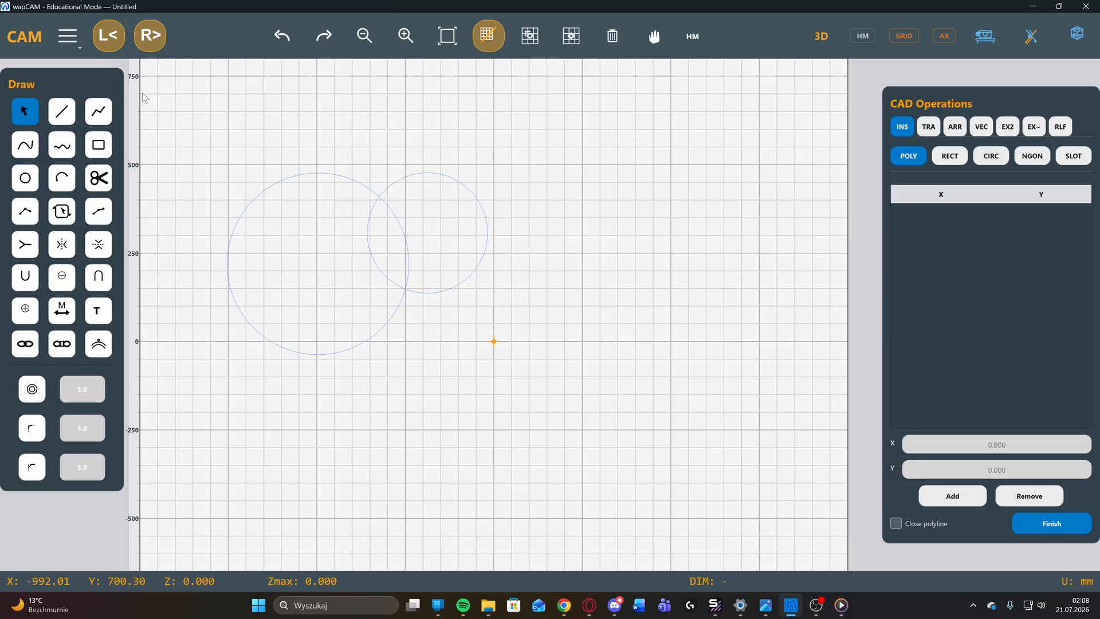
pyautogui.moveTo(212, 129); pyautogui.dragTo(507, 366)
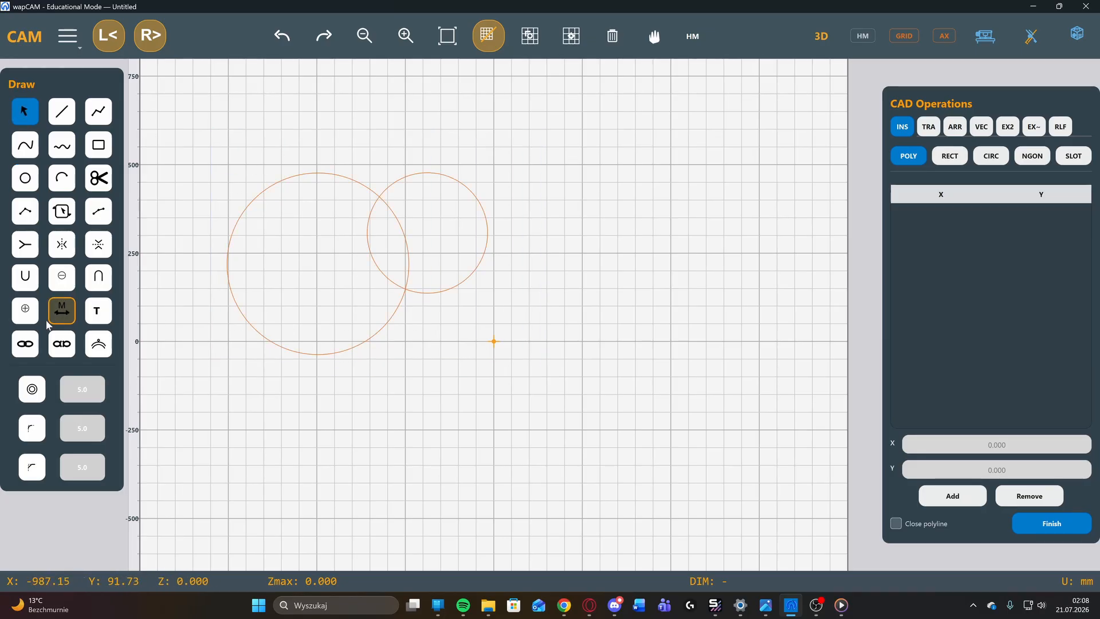
pyautogui.click(25, 309)
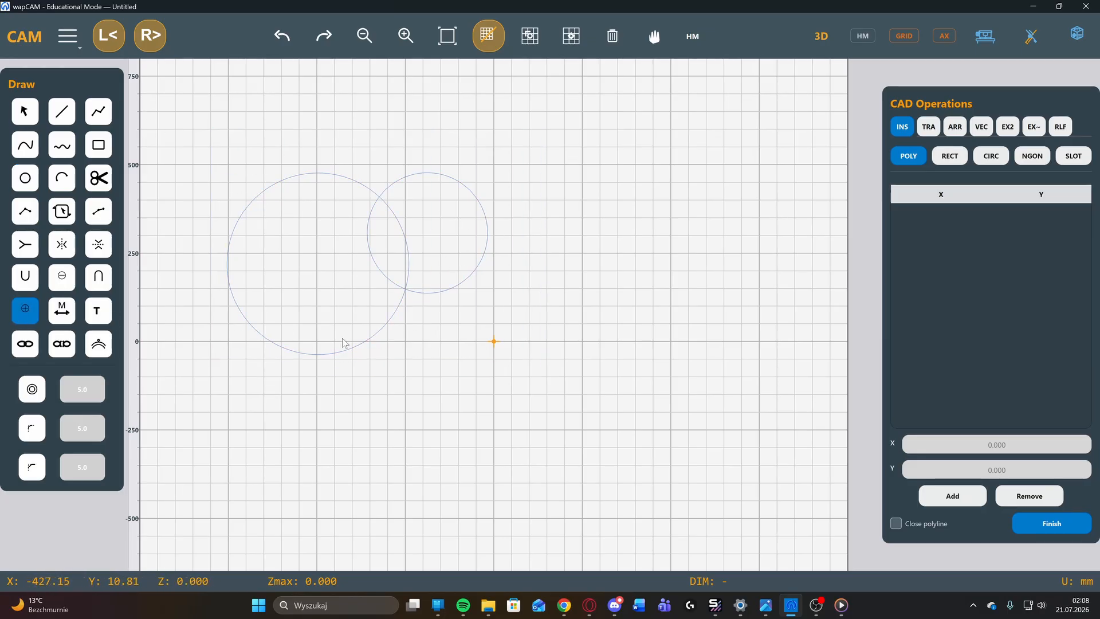
pyautogui.click(335, 356)
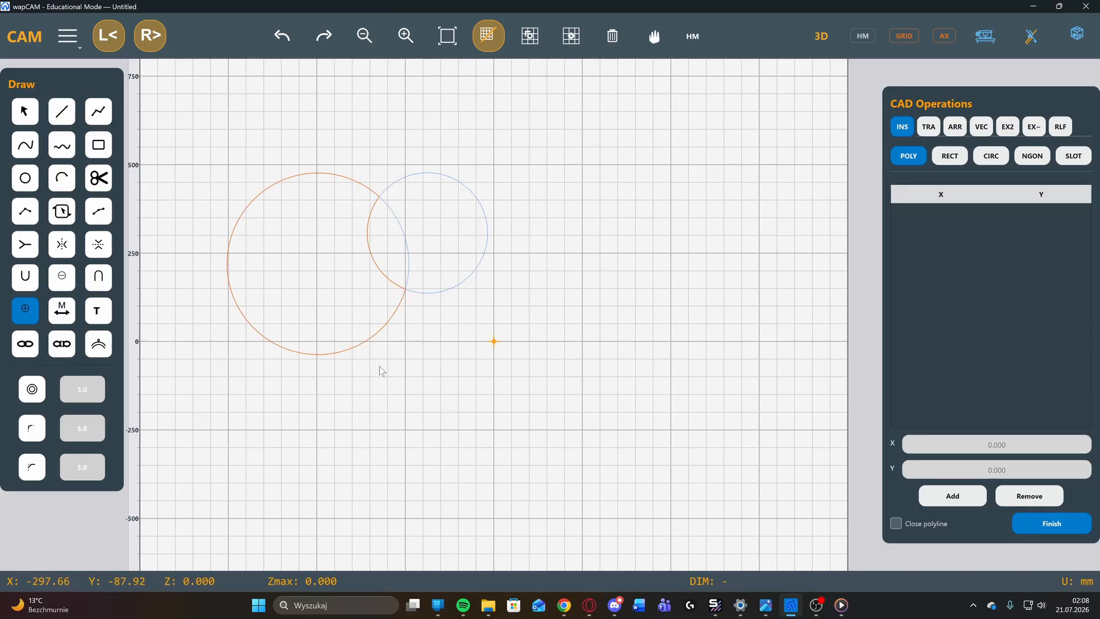
pyautogui.moveTo(354, 351); pyautogui.dragTo(320, 356)
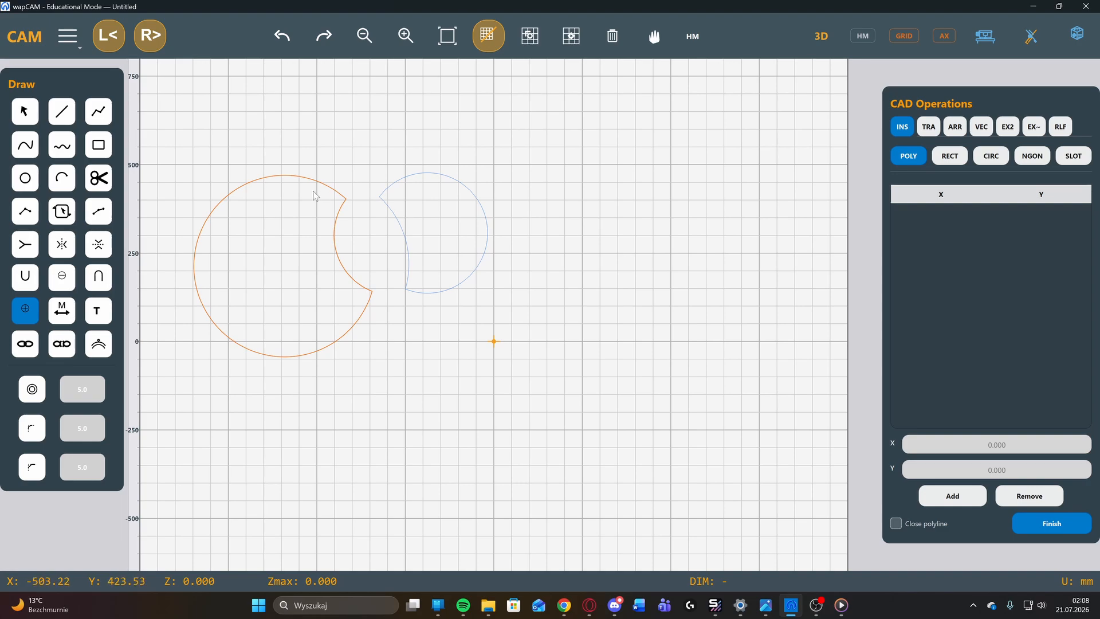
pyautogui.hotkey('ctrl', 'z')
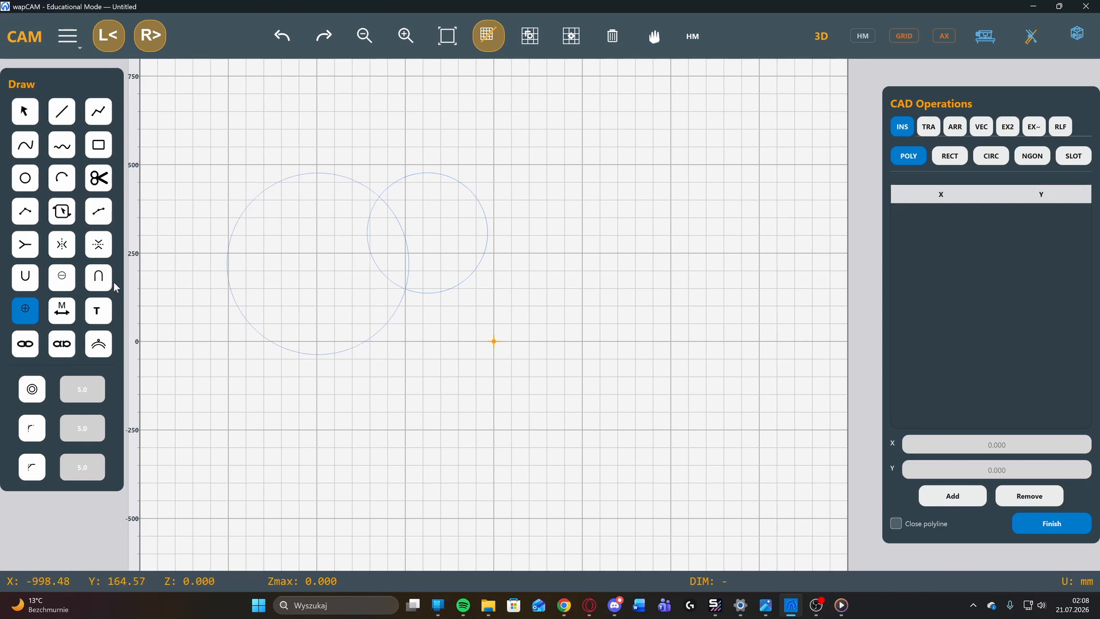
# Select both overlapping circles and apply the boolean difference to them.
pyautogui.click(23, 112)
pyautogui.moveTo(170, 132); pyautogui.dragTo(605, 396)
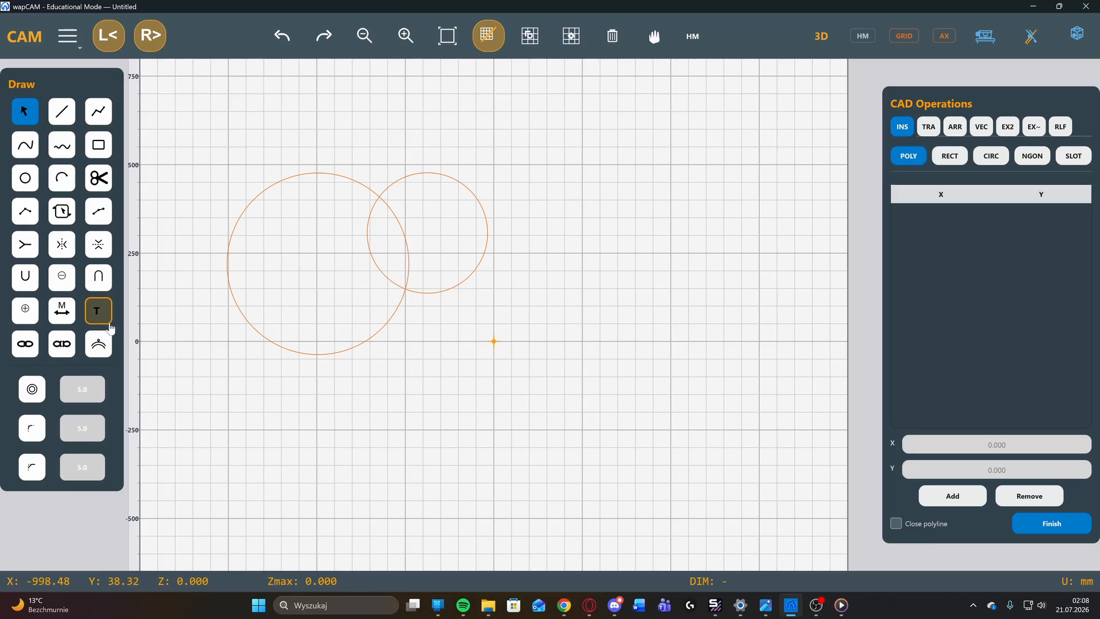
pyautogui.click(63, 284)
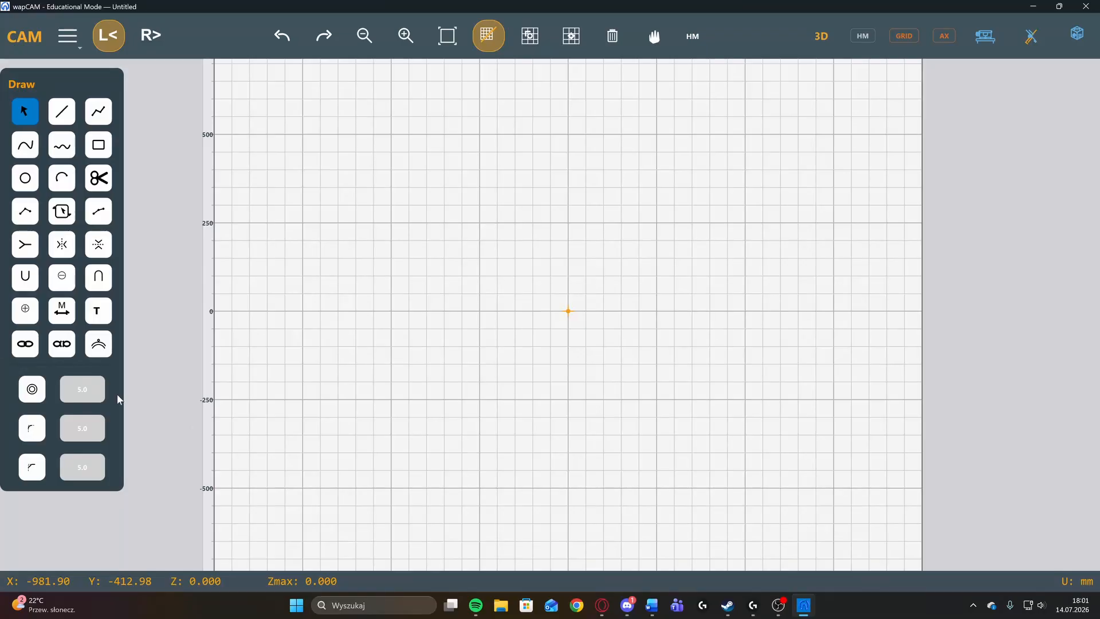
# Draw a rectangle about 540 by 470 mm and a separate circle of radius about 135 mm beside it.
pyautogui.click(99, 145)
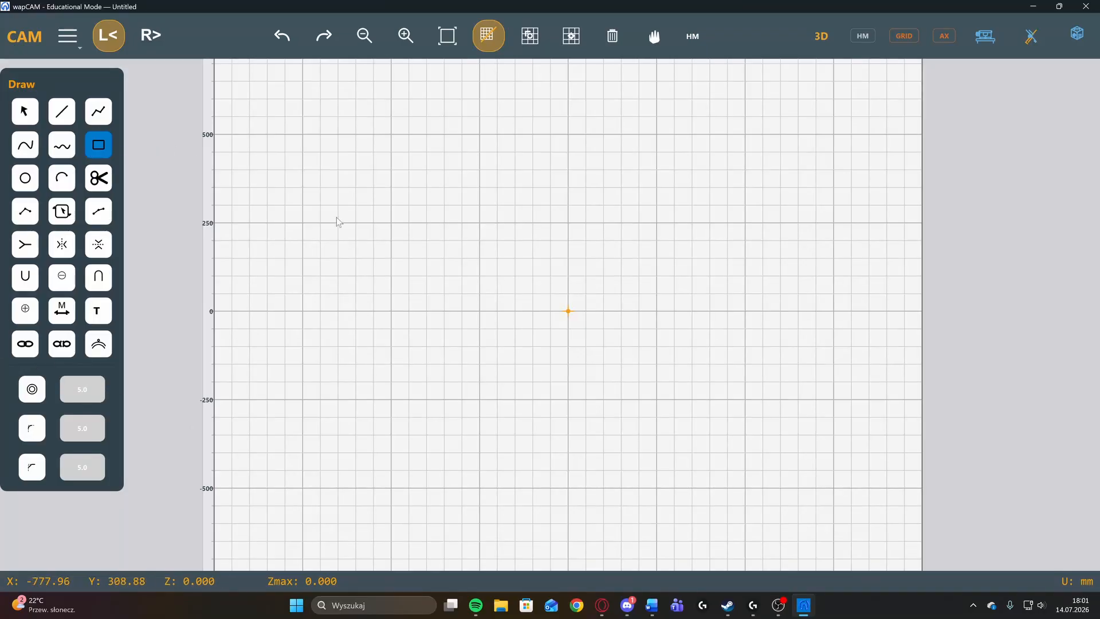
pyautogui.moveTo(355, 167)
pyautogui.mouseDown()
pyautogui.moveTo(510, 262)
pyautogui.moveTo(546, 334)
pyautogui.mouseUp()
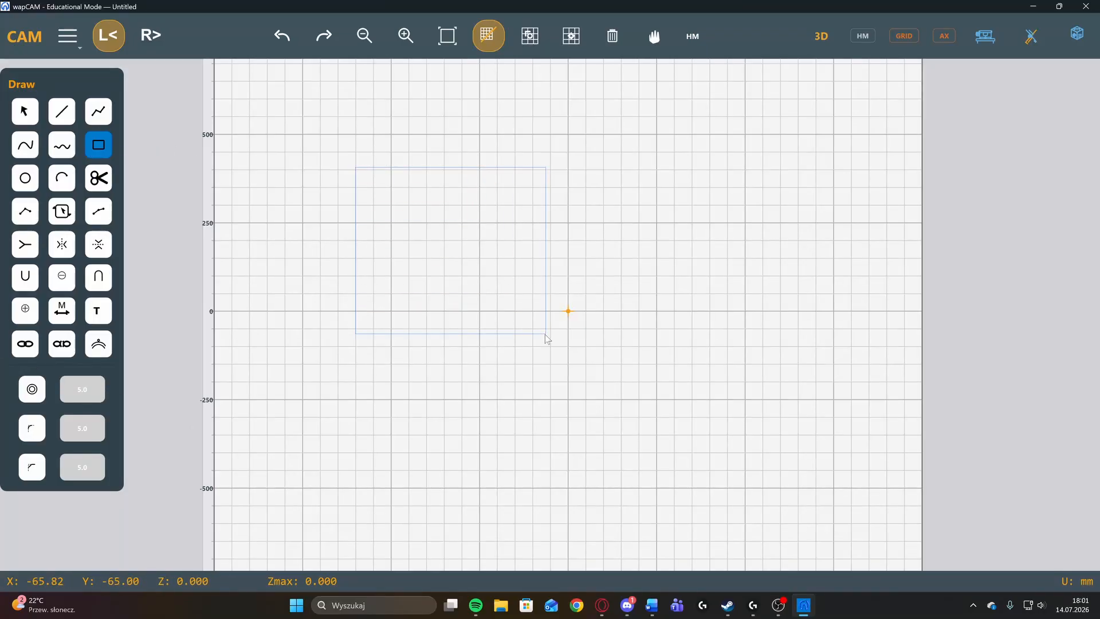
pyautogui.click(25, 178)
pyautogui.moveTo(671, 239)
pyautogui.mouseDown()
pyautogui.moveTo(700, 263)
pyautogui.moveTo(659, 239)
pyautogui.mouseUp()
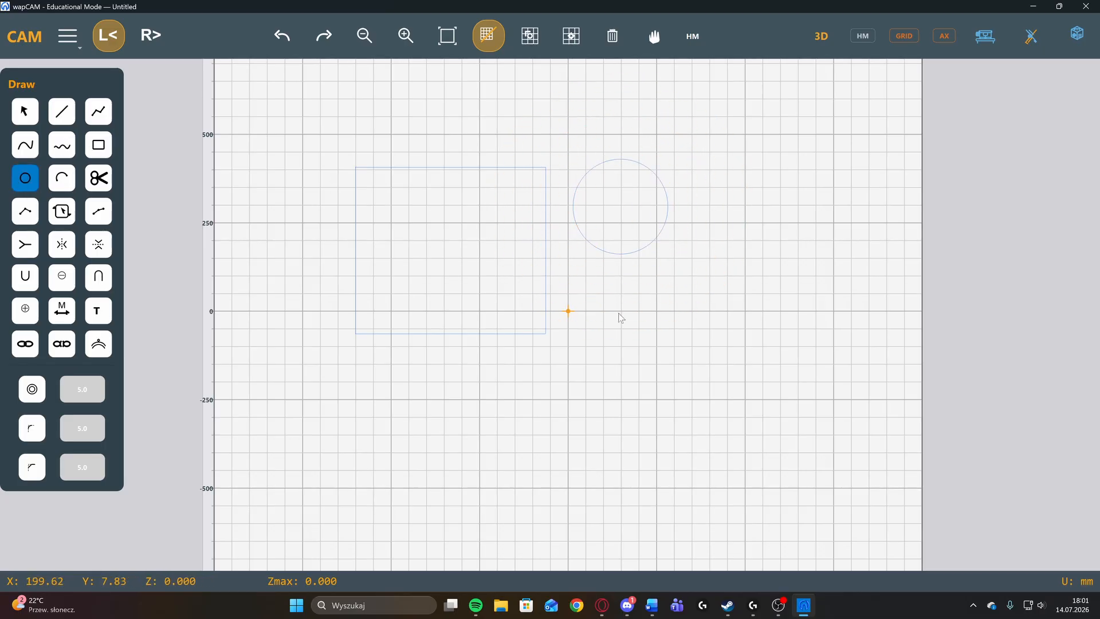
# Link the rectangle and circle into one group and move it about 95 mm right and 50 mm up.
pyautogui.click(24, 111)
pyautogui.moveTo(289, 128); pyautogui.dragTo(564, 282)
pyautogui.moveTo(729, 373); pyautogui.dragTo(800, 394)
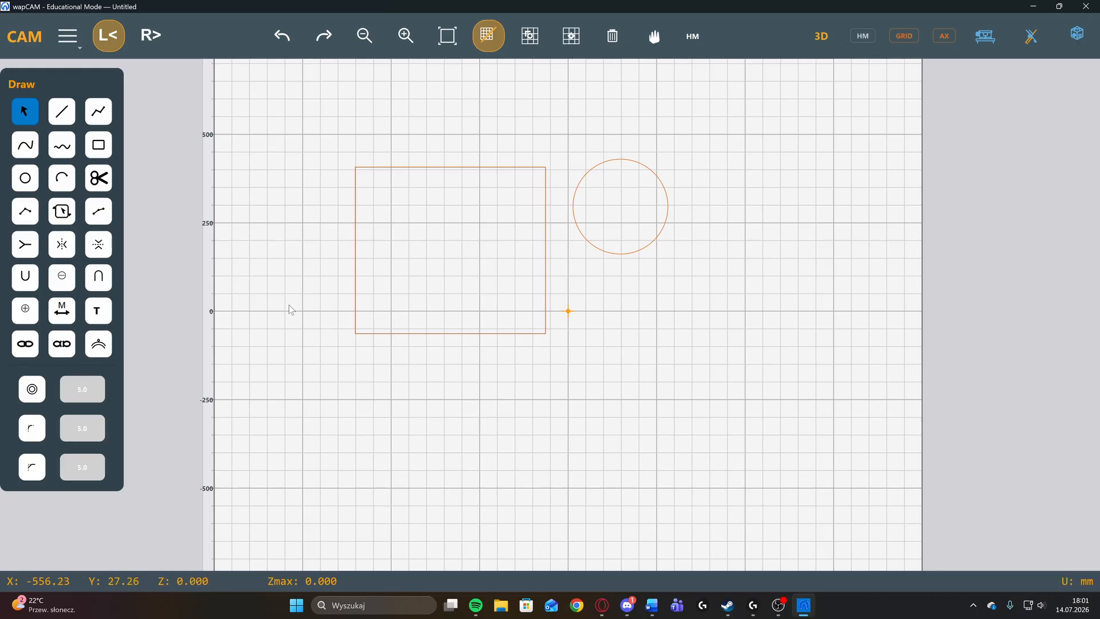
pyautogui.click(25, 346)
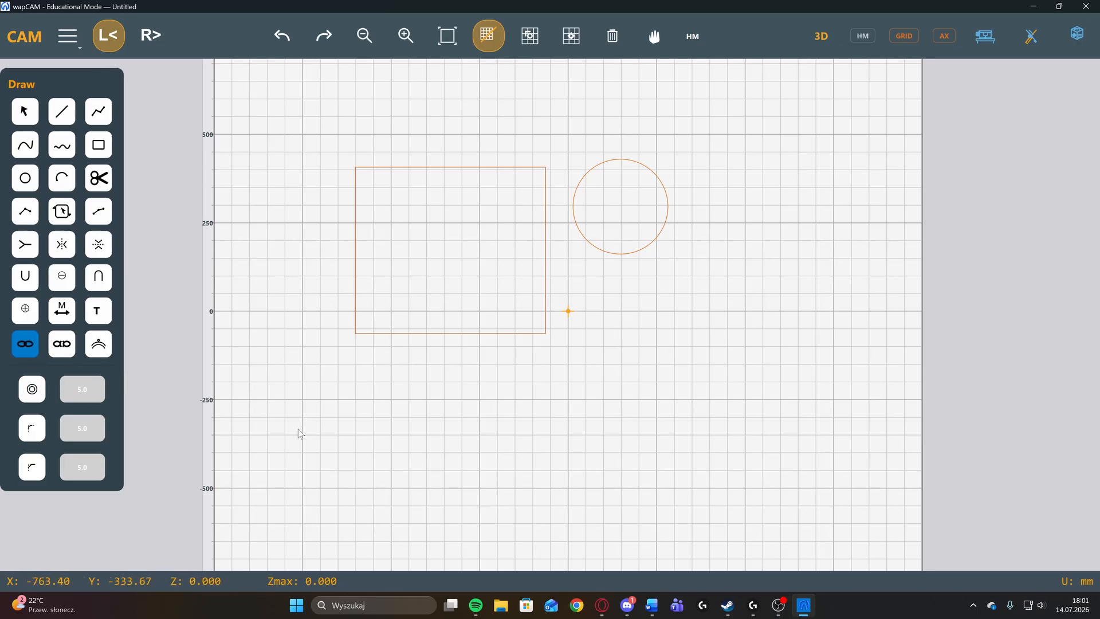
pyautogui.click(414, 335)
pyautogui.moveTo(426, 167)
pyautogui.mouseDown()
pyautogui.moveTo(484, 176)
pyautogui.moveTo(440, 216)
pyautogui.moveTo(489, 188)
pyautogui.moveTo(515, 253)
pyautogui.moveTo(466, 152)
pyautogui.moveTo(442, 167)
pyautogui.mouseUp()
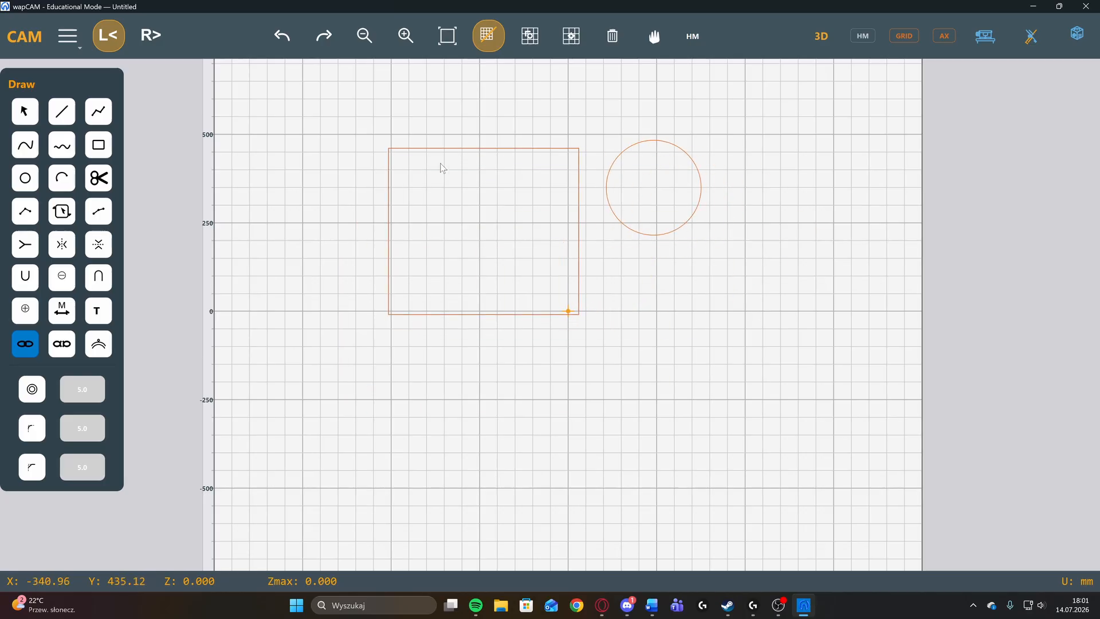
# Select the linked rectangle and circle and unlink them, shifting both slightly left and down.
pyautogui.click(61, 346)
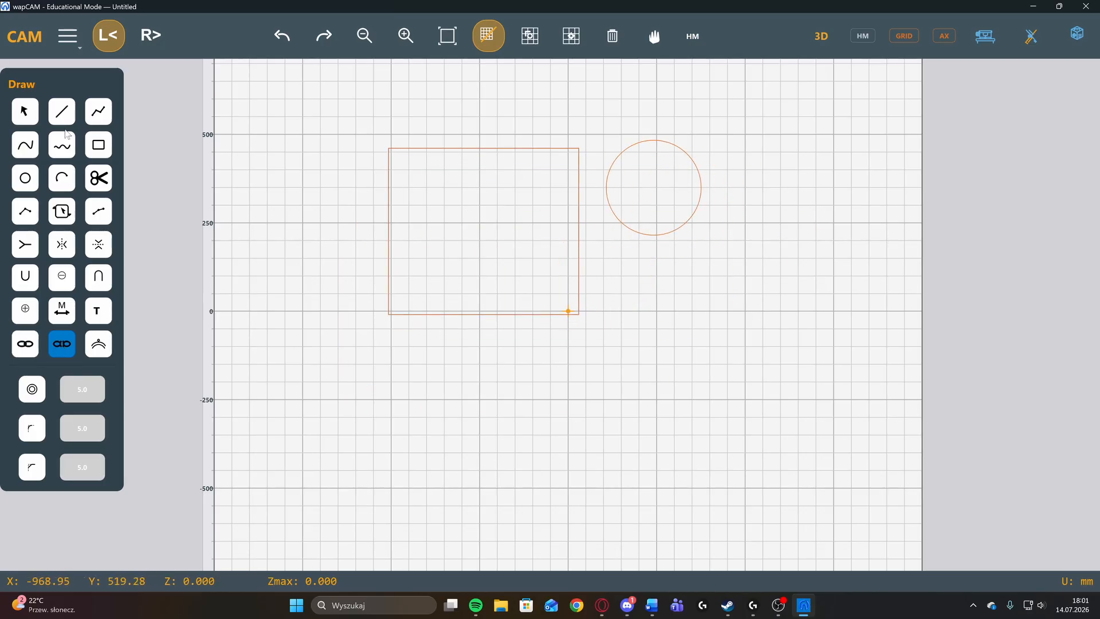
pyautogui.click(25, 112)
pyautogui.moveTo(323, 111); pyautogui.dragTo(782, 316)
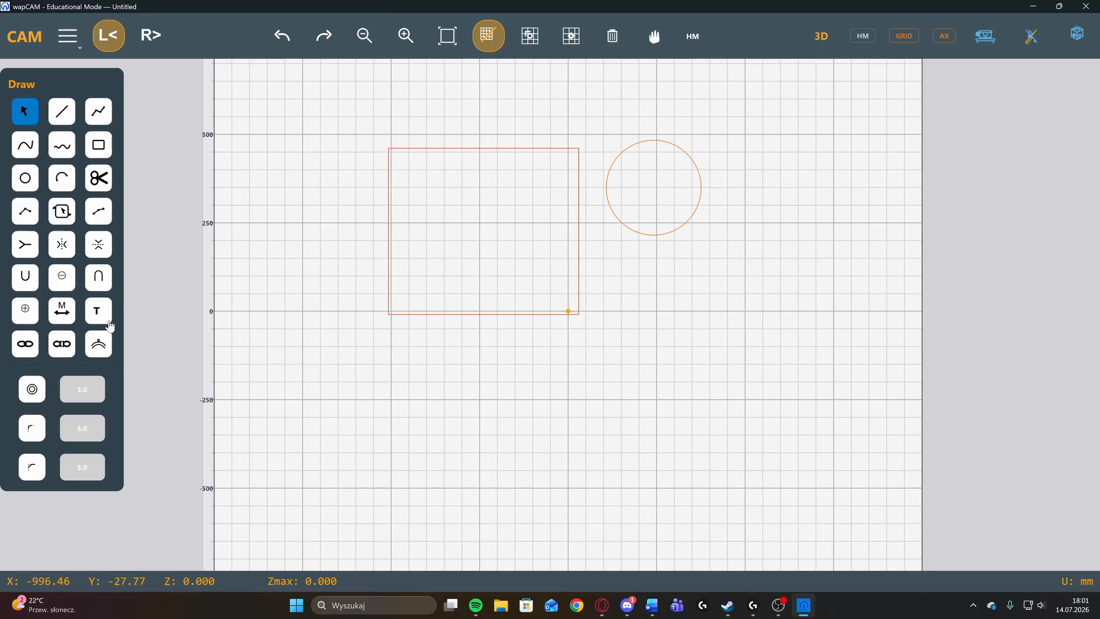
pyautogui.click(63, 346)
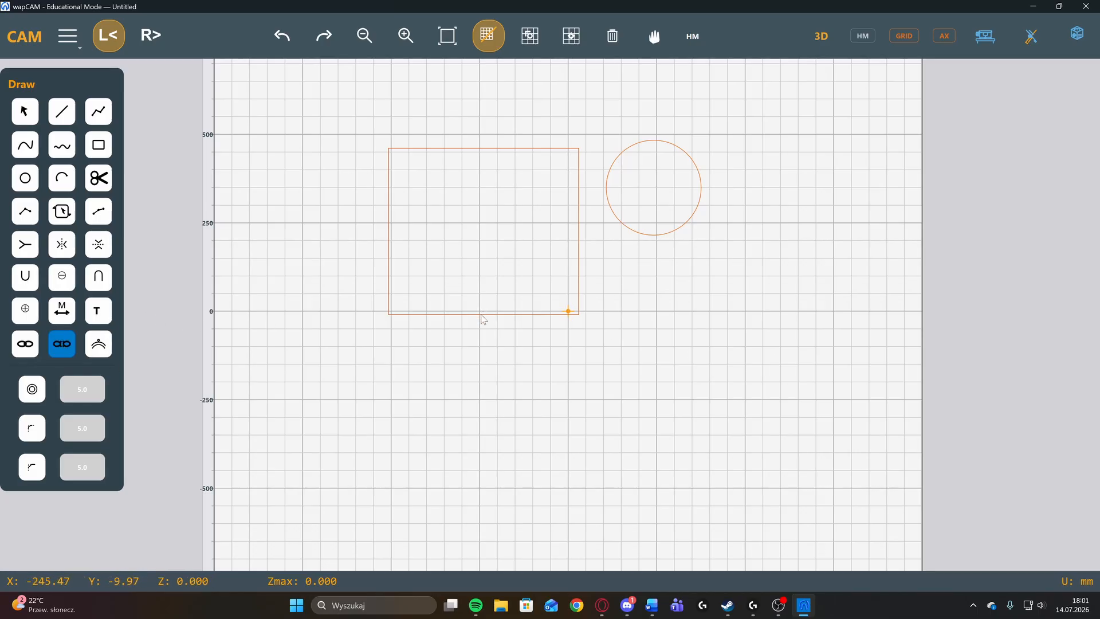
pyautogui.moveTo(483, 319); pyautogui.dragTo(467, 324)
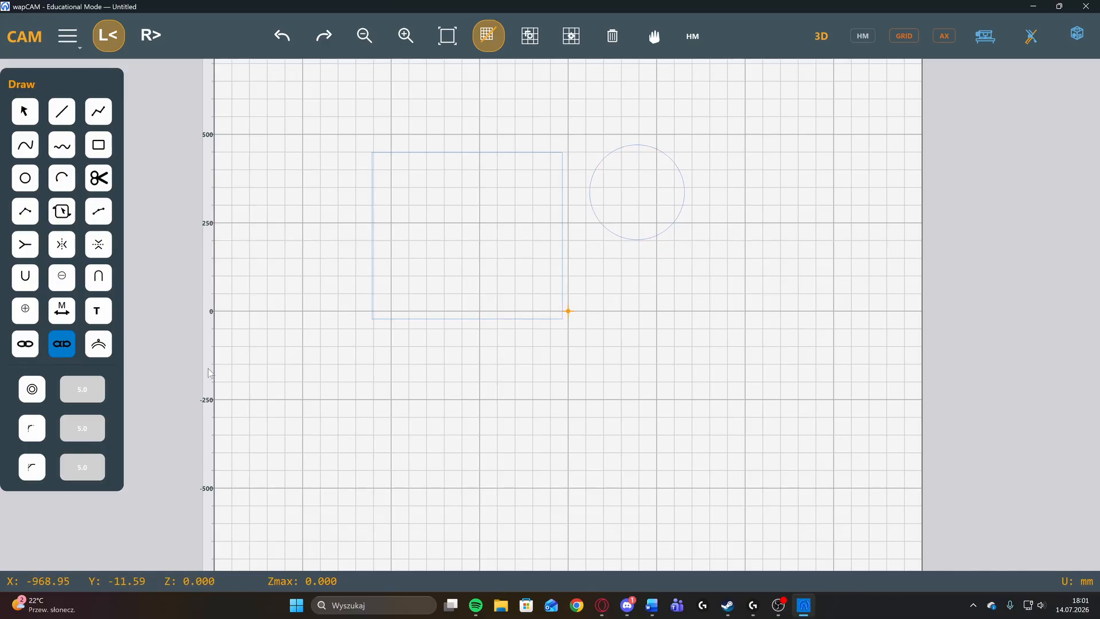
# Move the rectangle alone about 160 mm left and 305 mm down, and the circle alone about 360 mm right and 290 mm down.
pyautogui.click(358, 315)
pyautogui.click(396, 318)
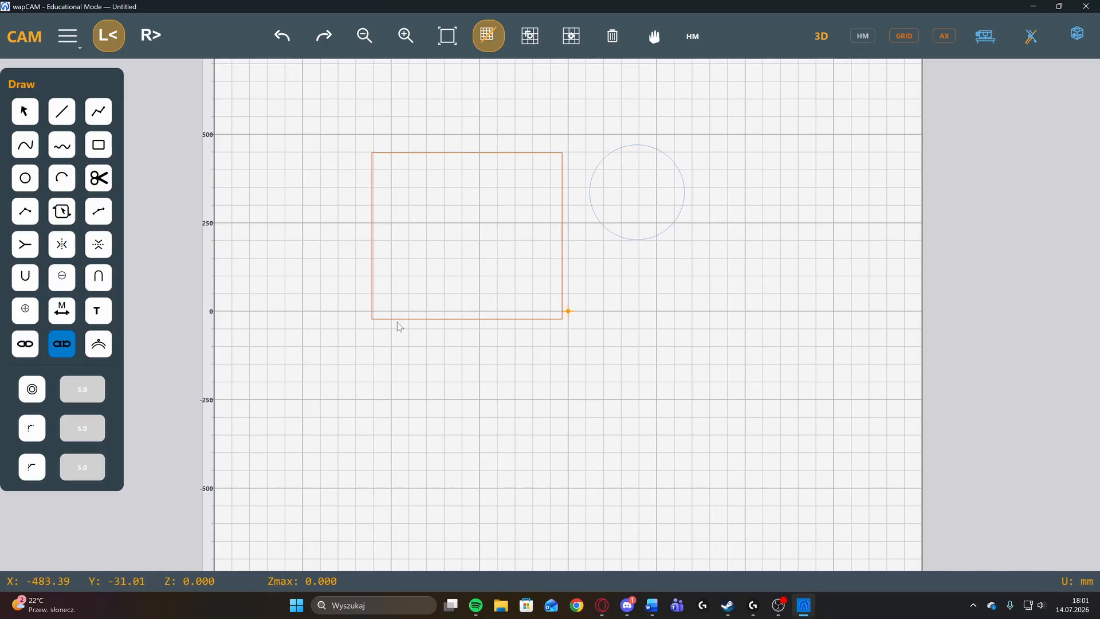
pyautogui.moveTo(400, 319); pyautogui.dragTo(343, 427)
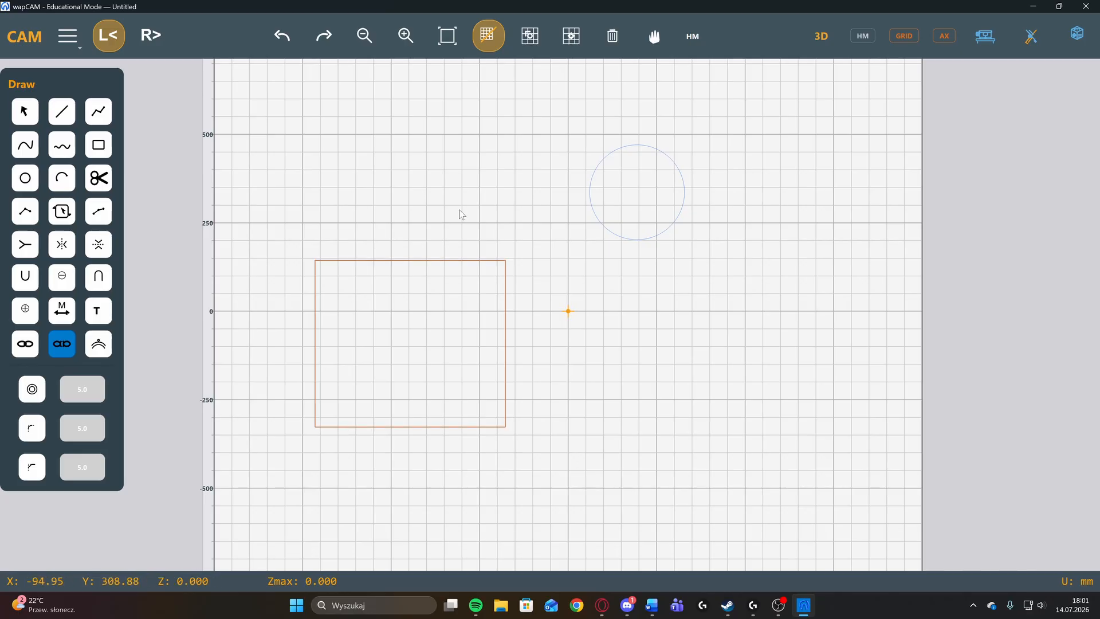
pyautogui.click(658, 239)
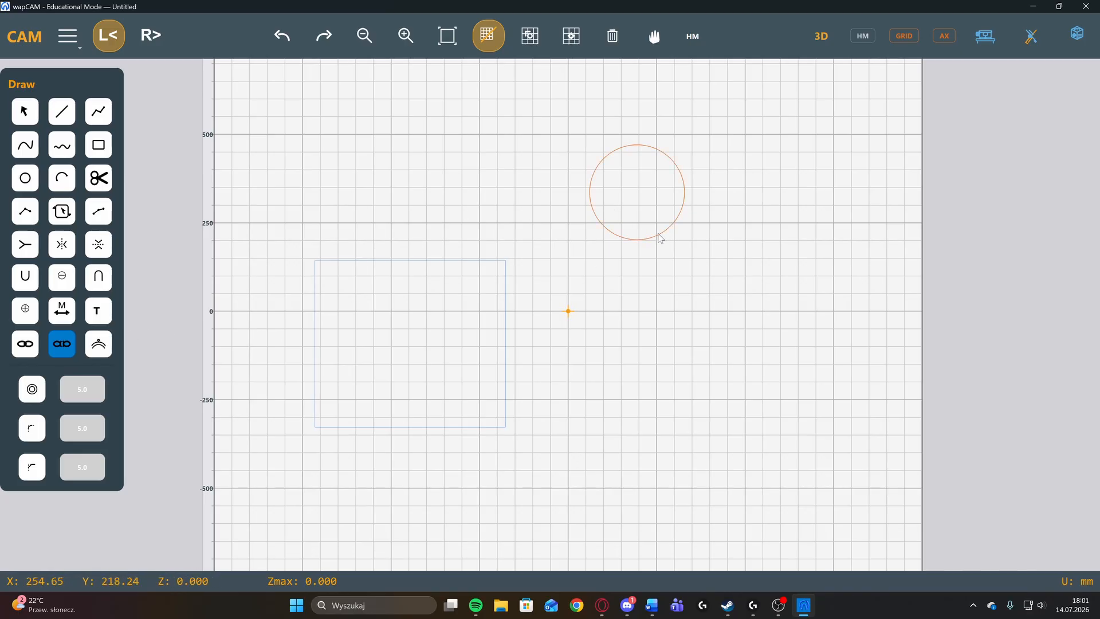
pyautogui.moveTo(658, 238); pyautogui.dragTo(802, 253)
pyautogui.moveTo(786, 291); pyautogui.dragTo(788, 340)
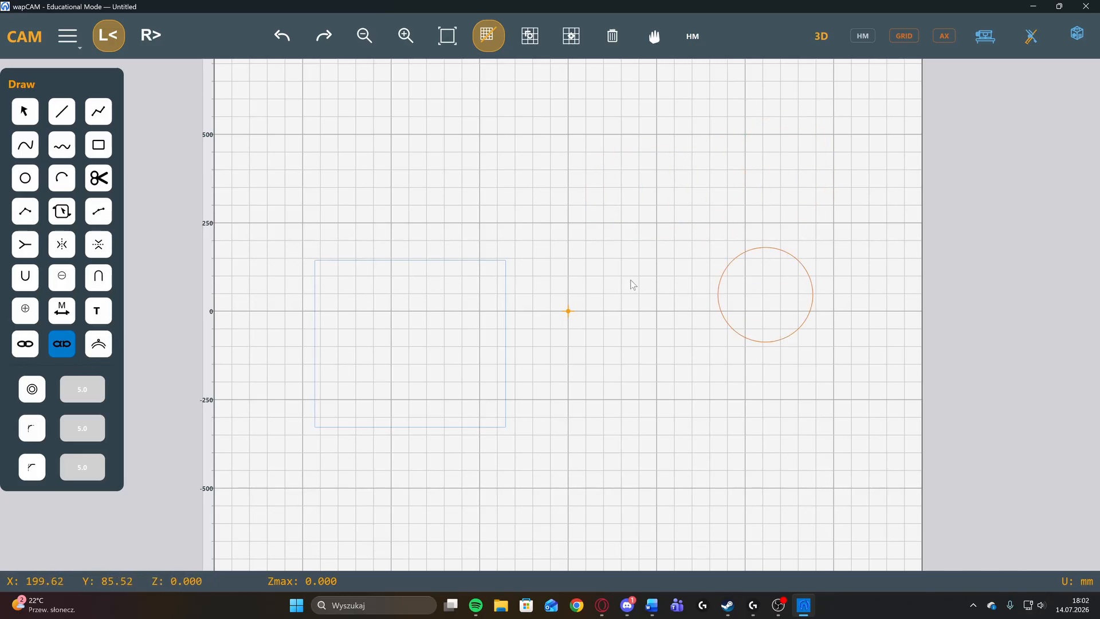
# Draw a 500 by 250 mm rectangle from the grid point (-500, 250) to the origin.
pyautogui.click(23, 399)
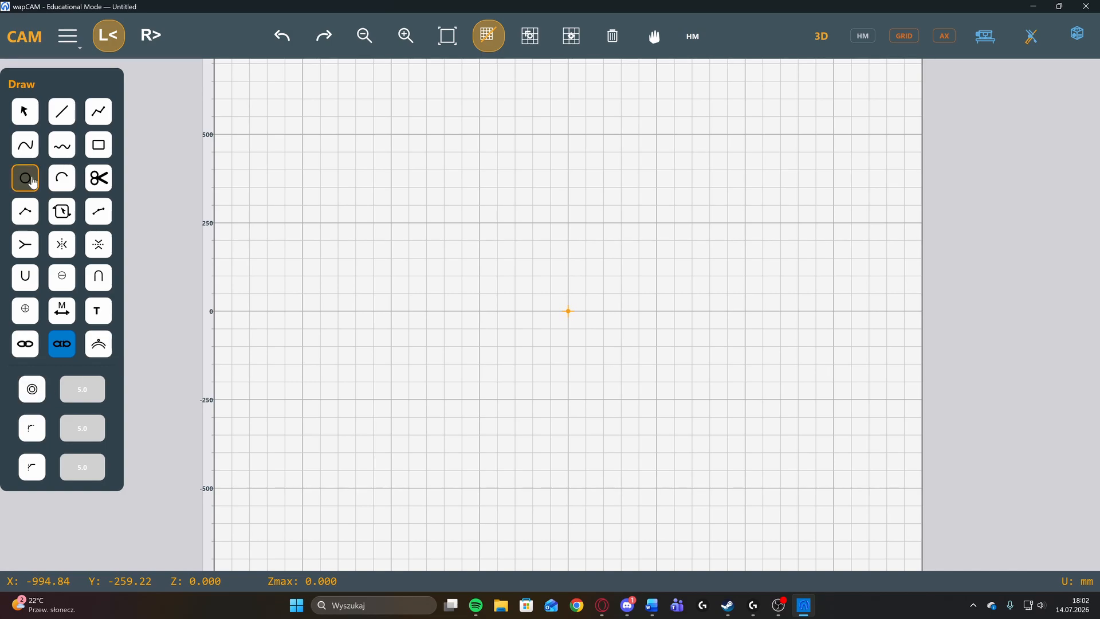
pyautogui.click(98, 150)
pyautogui.click(391, 222)
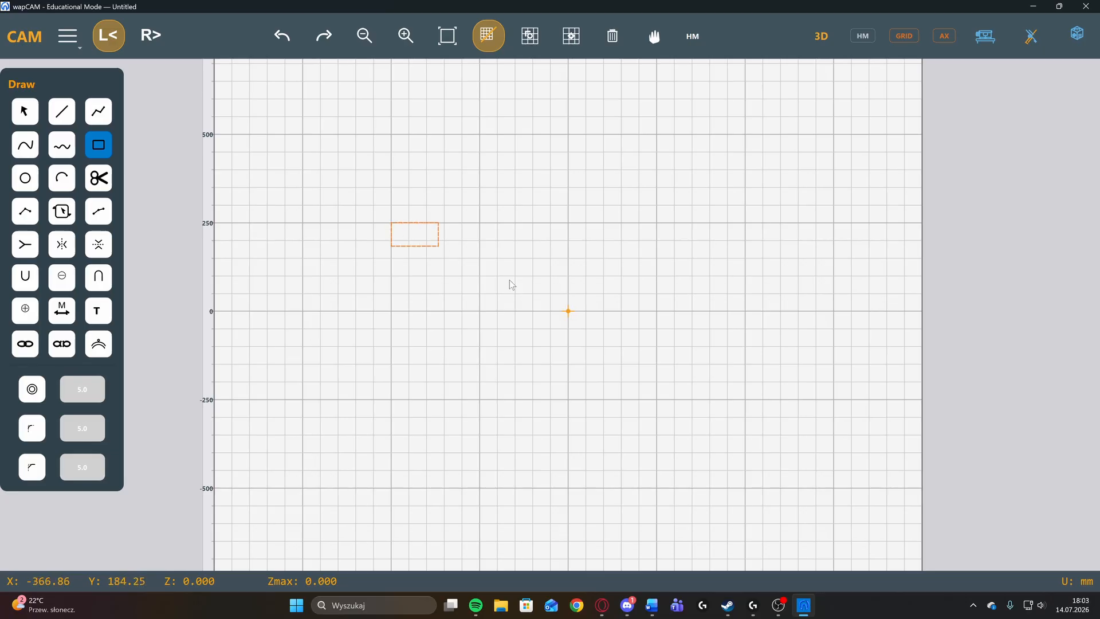
pyautogui.click(569, 312)
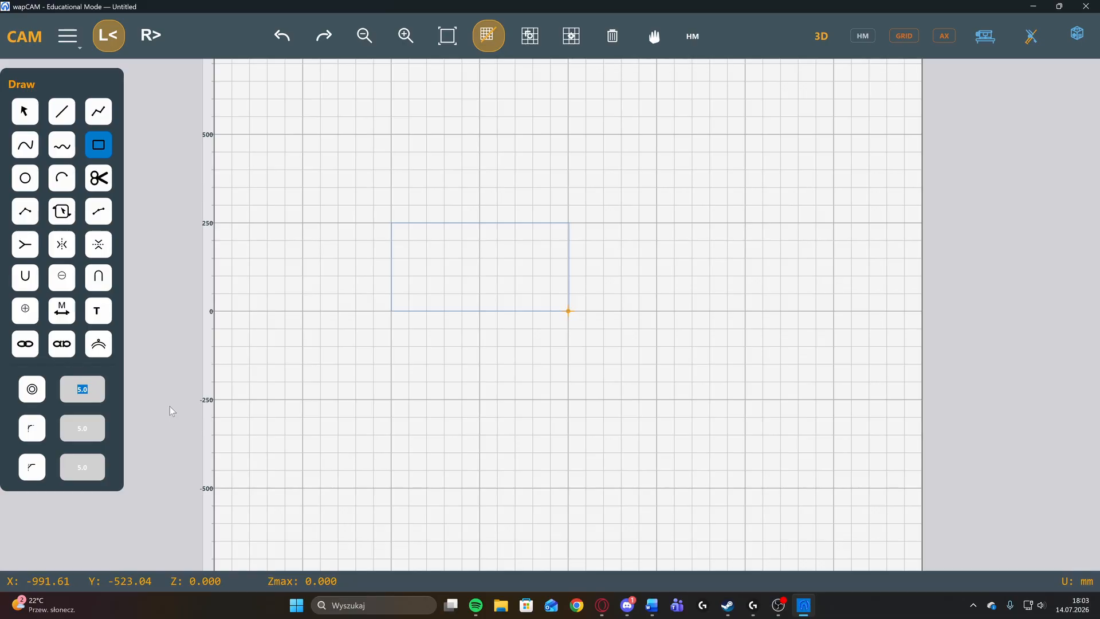
# Set the offset distance to 20 and offset the rectangle outward five times, each from the newest contour.
pyautogui.write('20')
pyautogui.click(33, 392)
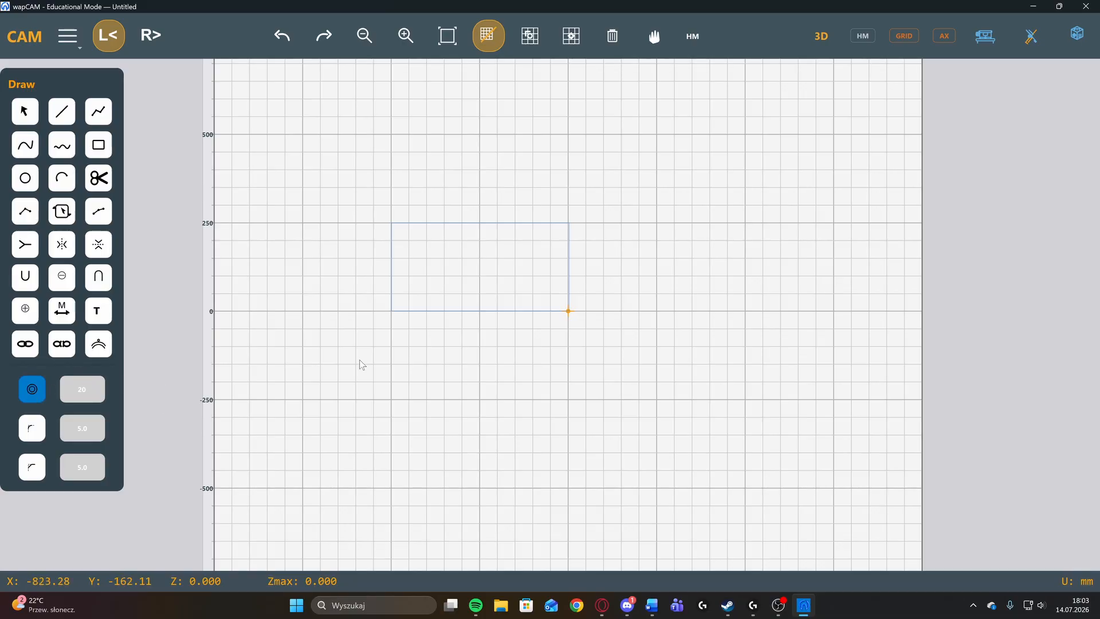
pyautogui.click(423, 228)
pyautogui.click(422, 223)
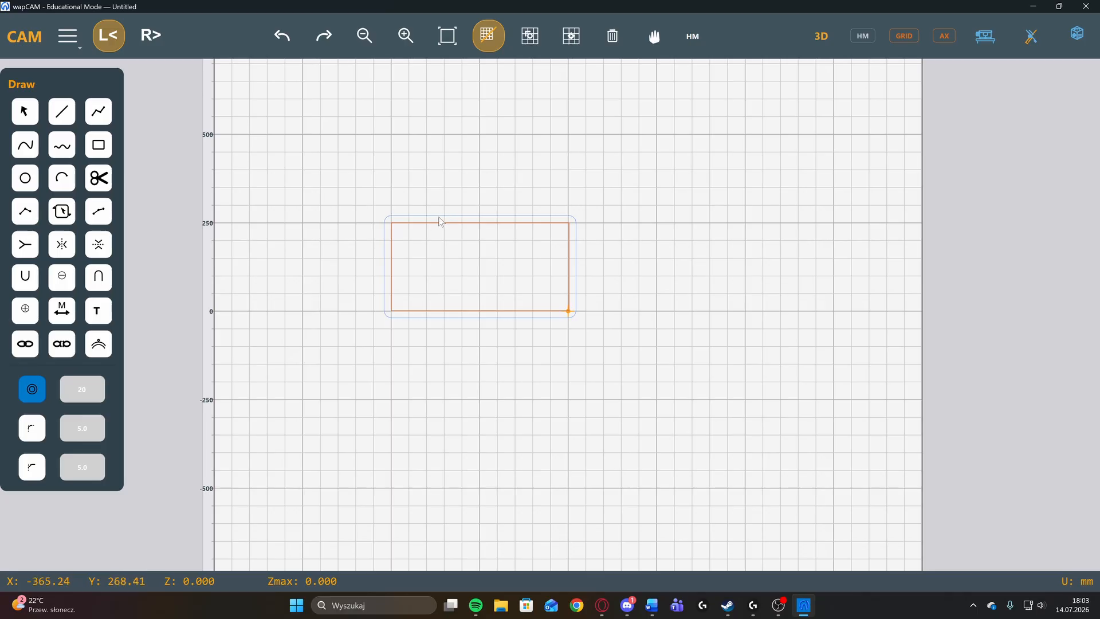
pyautogui.click(442, 216)
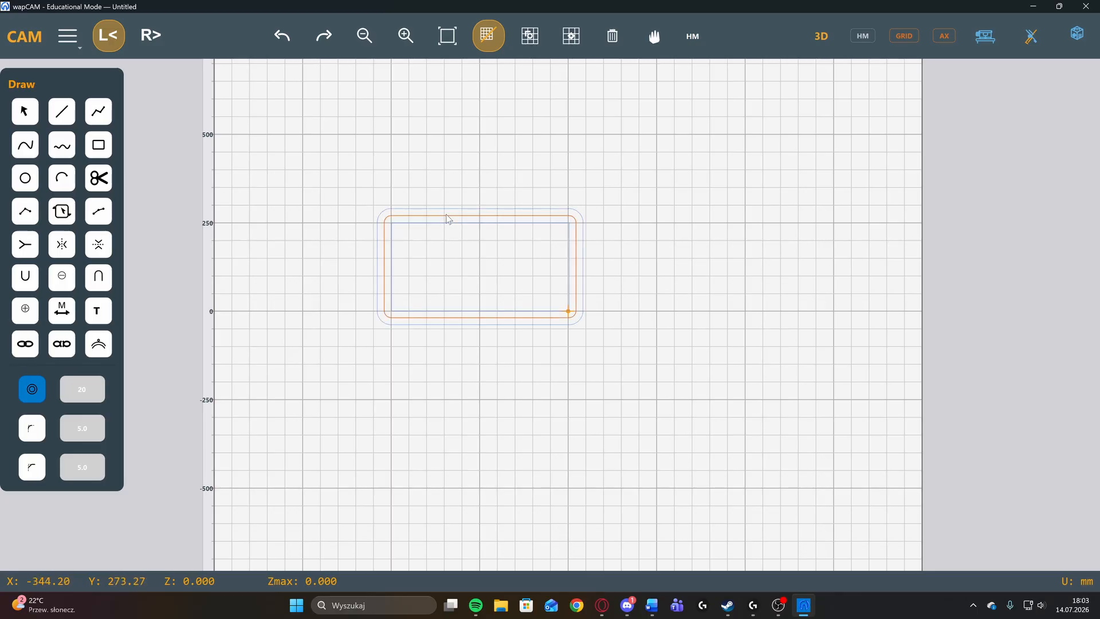
pyautogui.click(453, 210)
pyautogui.click(461, 203)
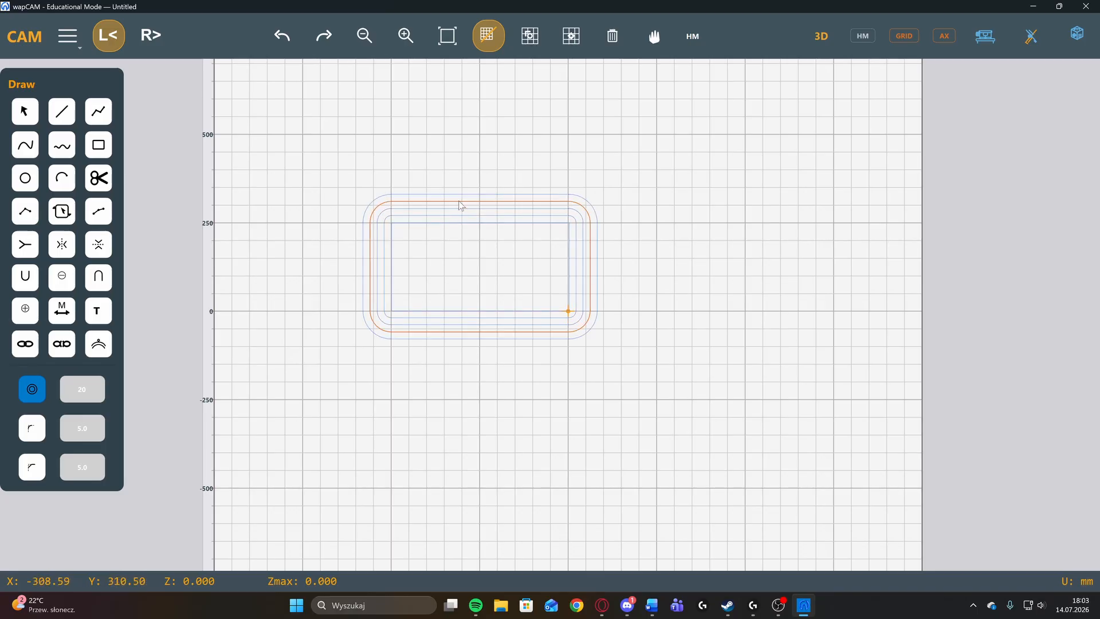
pyautogui.click(465, 195)
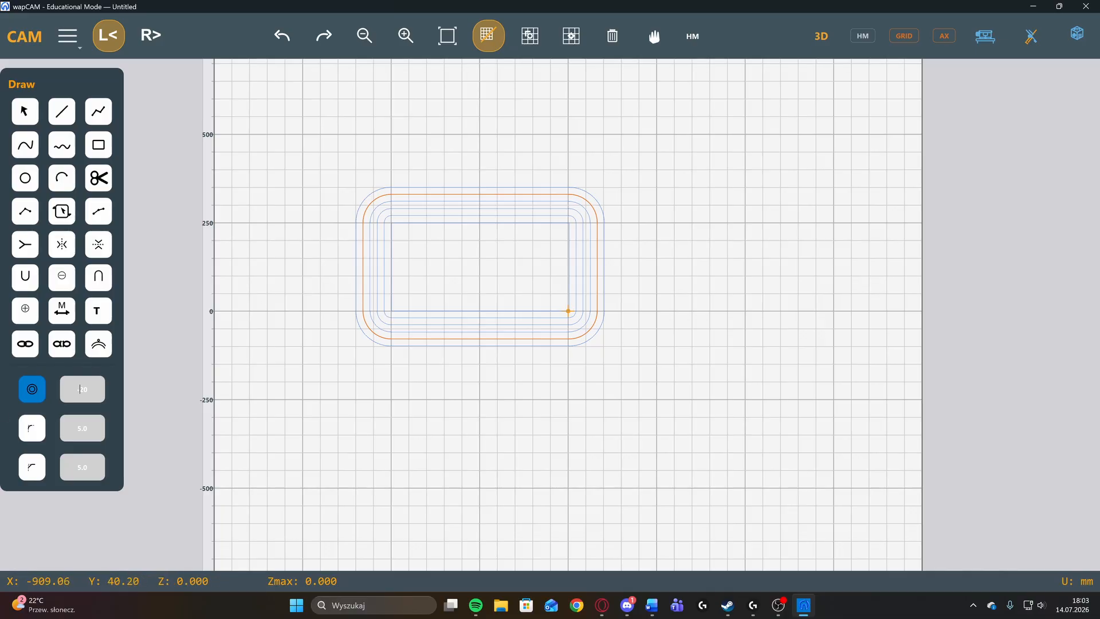
# Set the offset distance to -20 and offset the original rectangle inward six times, each from the newest contour.
pyautogui.click(431, 223)
pyautogui.click(436, 229)
pyautogui.click(442, 237)
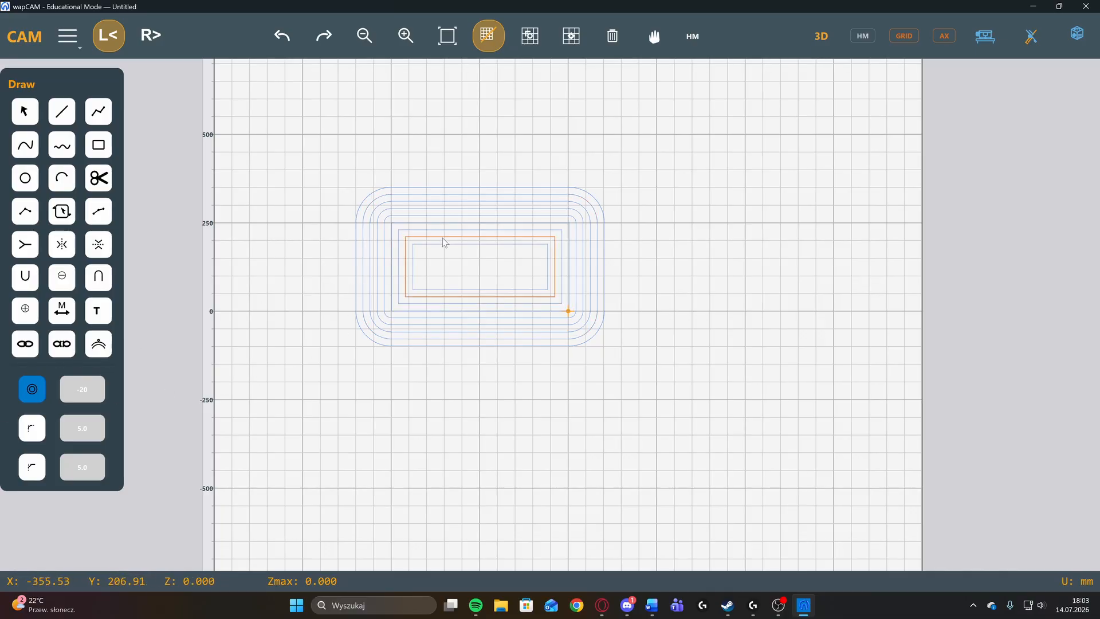
pyautogui.click(450, 244)
pyautogui.click(452, 251)
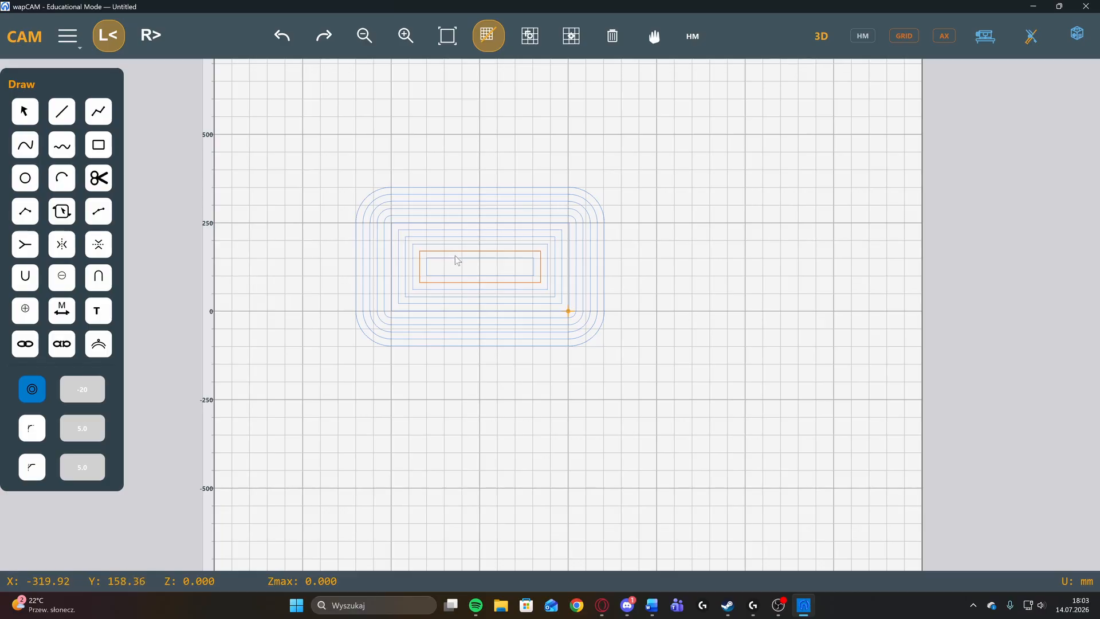
pyautogui.click(456, 259)
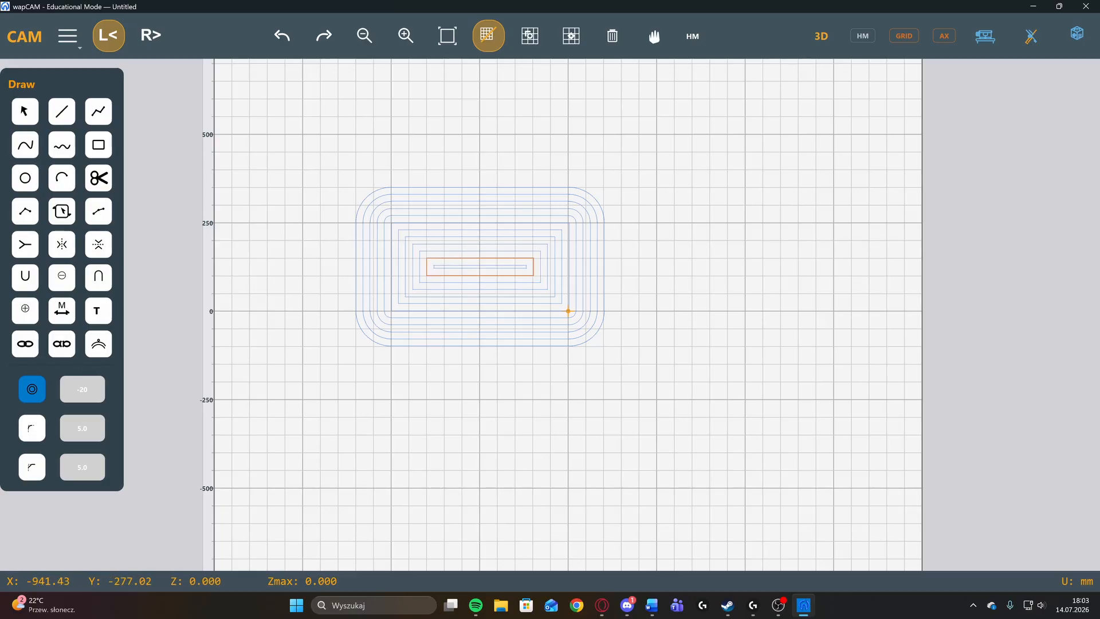
# Select all the nested offset contours together with the original rectangle and delete them.
pyautogui.click(31, 432)
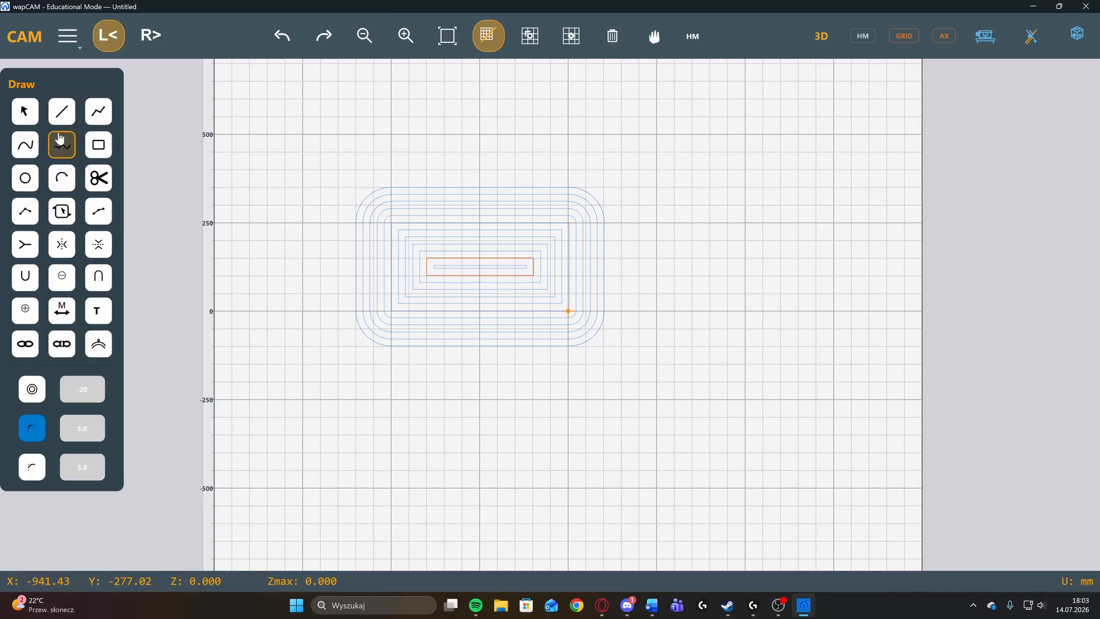
pyautogui.click(25, 111)
pyautogui.moveTo(293, 124); pyautogui.dragTo(728, 405)
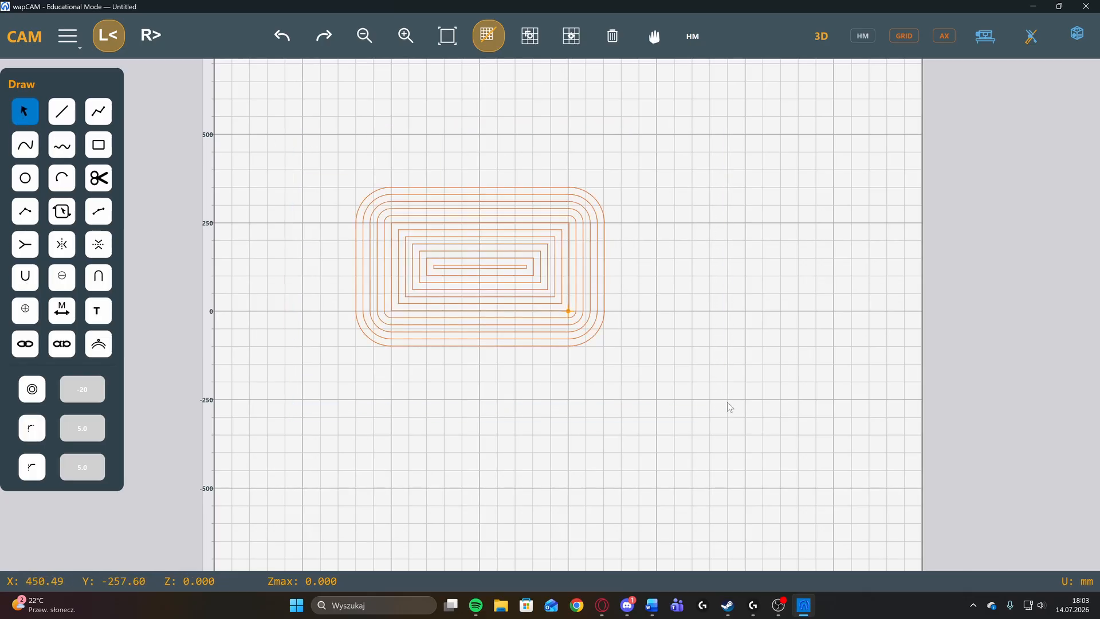
pyautogui.press('Delete')
# Draw a rectangle about 625 by 380 mm around the origin and fillet its four corners with radius 65.
pyautogui.click(99, 145)
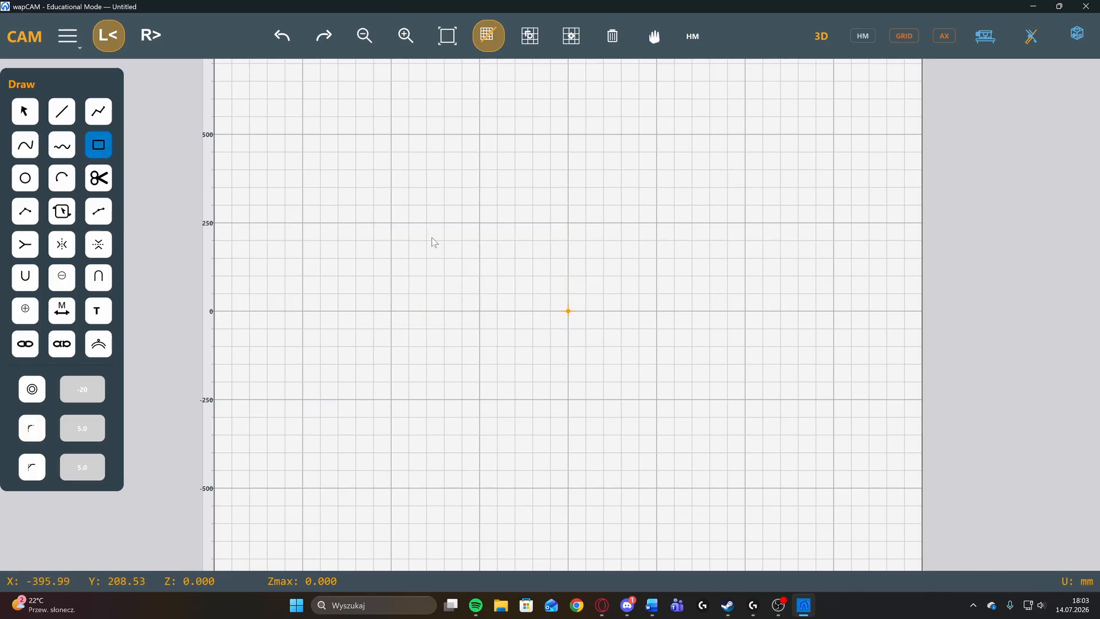
pyautogui.moveTo(440, 241); pyautogui.dragTo(662, 375)
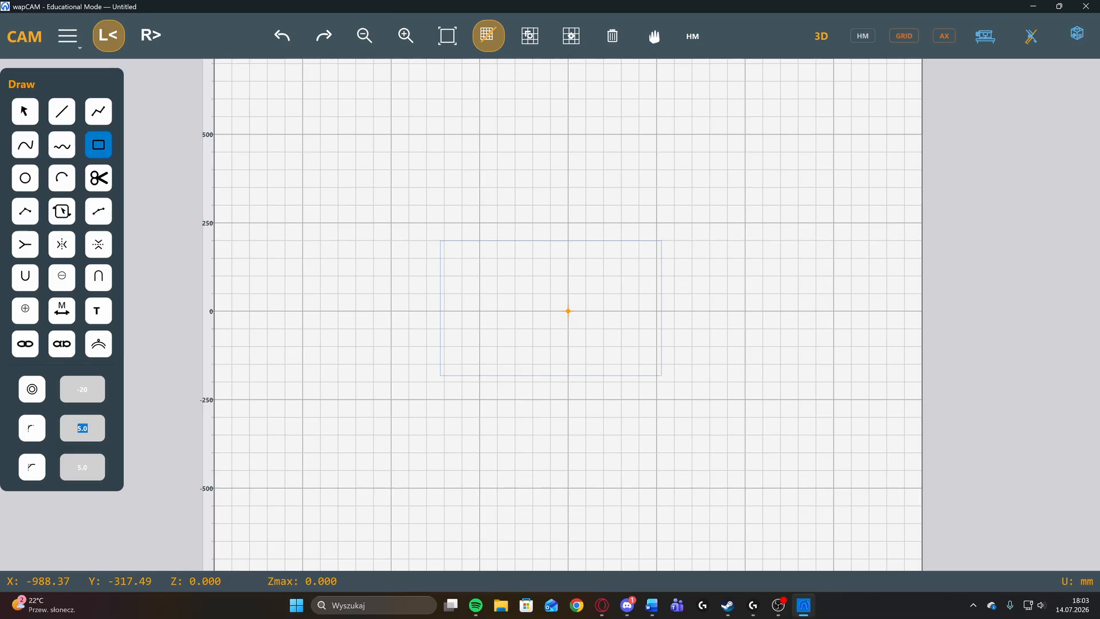
pyautogui.click(29, 438)
pyautogui.write('5')
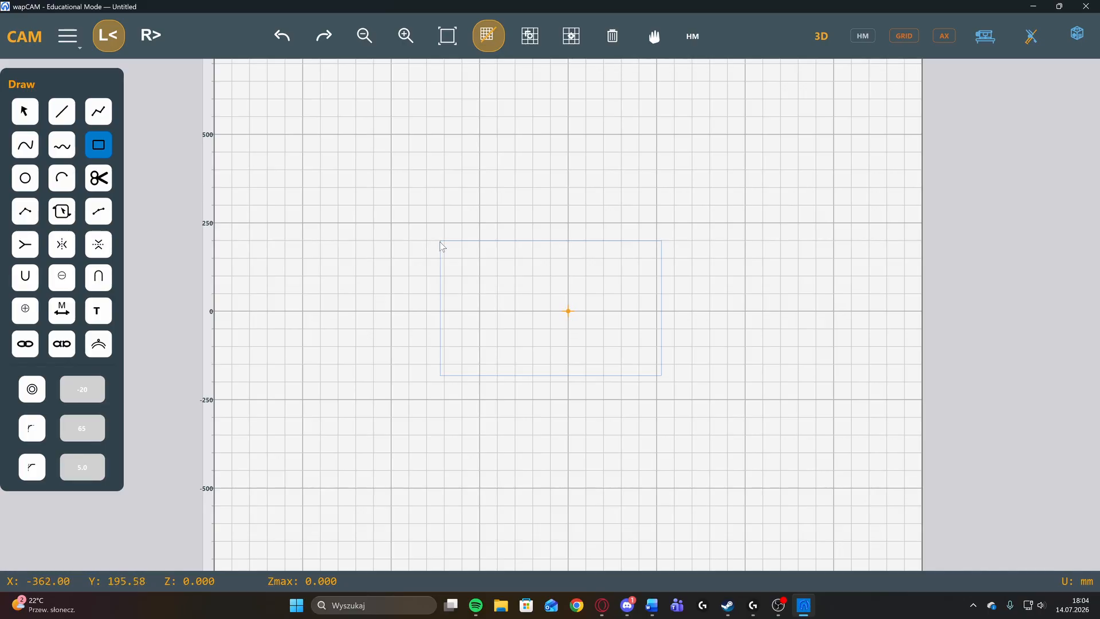
pyautogui.click(27, 436)
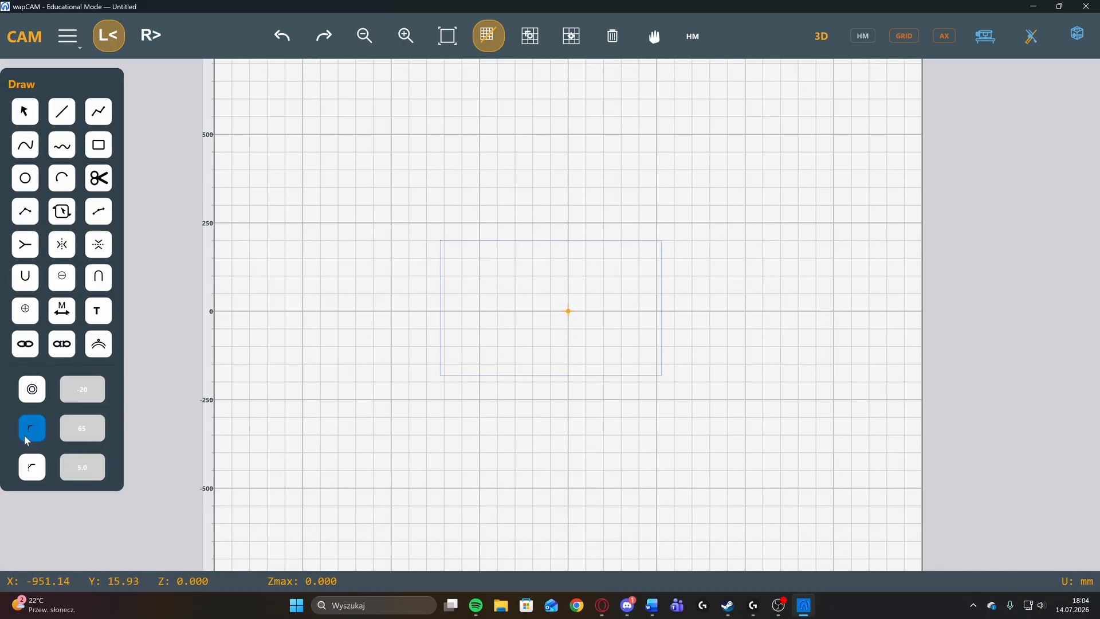
pyautogui.click(442, 243)
pyautogui.click(659, 374)
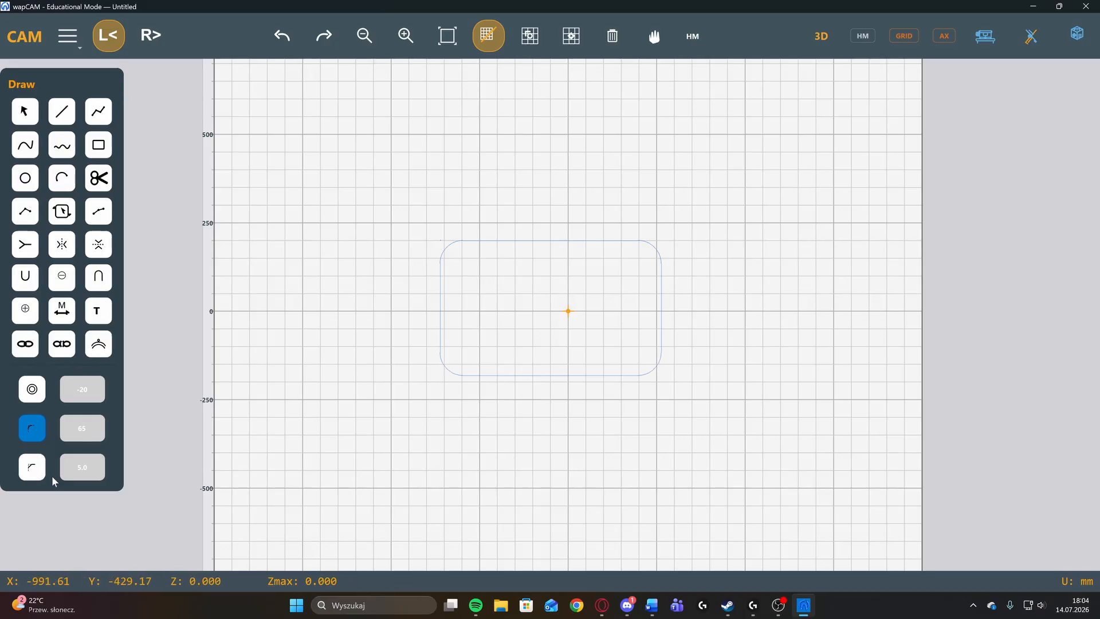
# Draw a rectangle about 665 by 230 mm above the rounded one and chamfer its two lower corners by 77.
pyautogui.click(99, 145)
pyautogui.moveTo(413, 118); pyautogui.dragTo(648, 199)
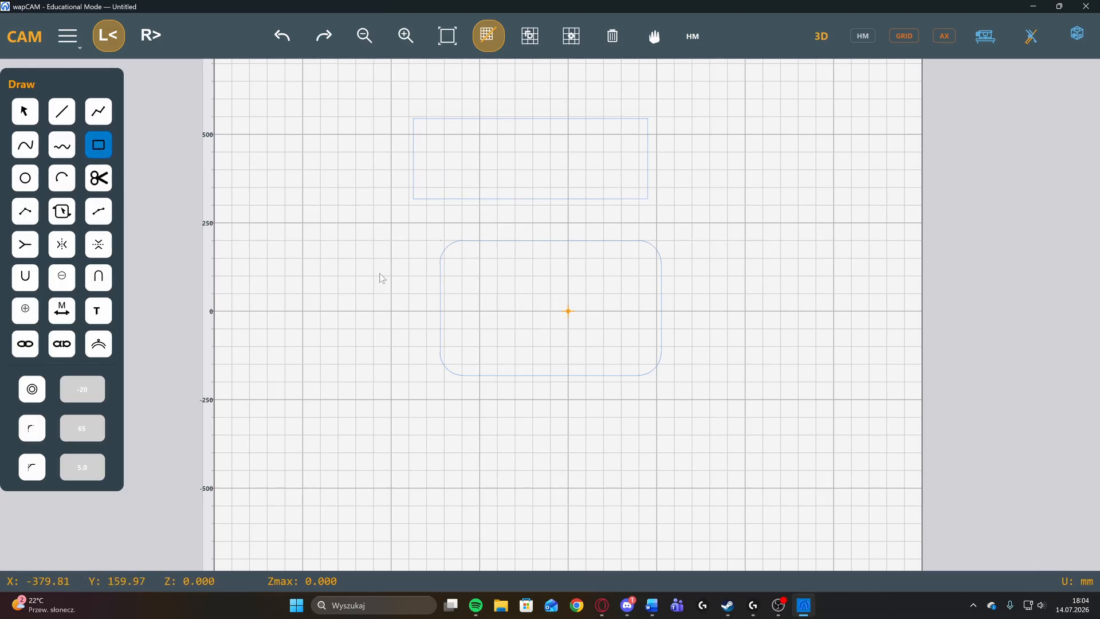
pyautogui.click(23, 475)
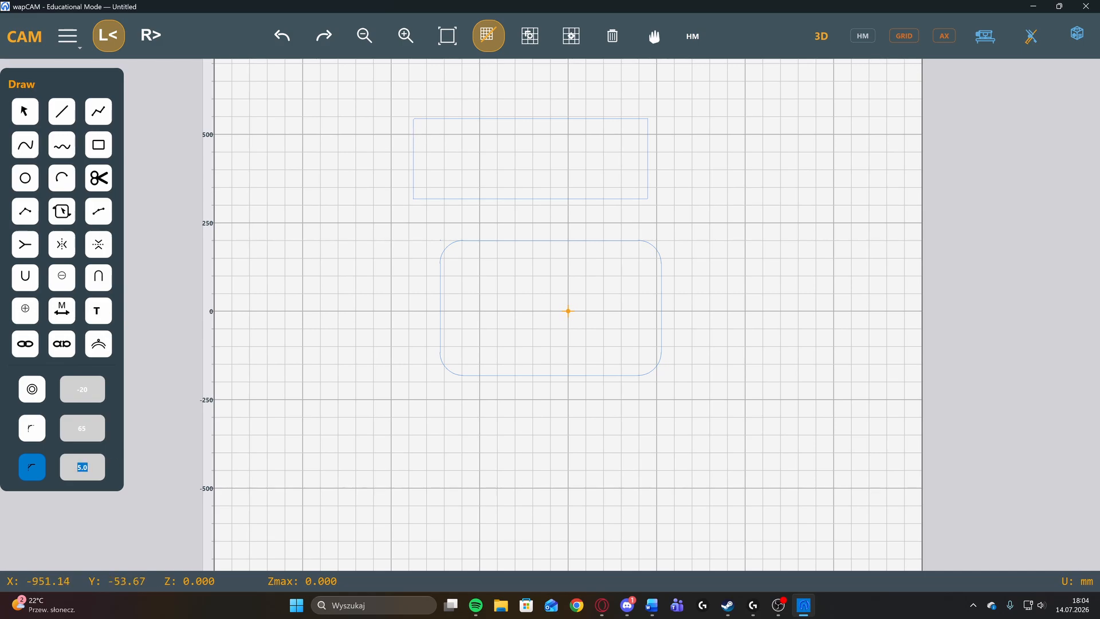
pyautogui.click(415, 200)
pyautogui.click(647, 204)
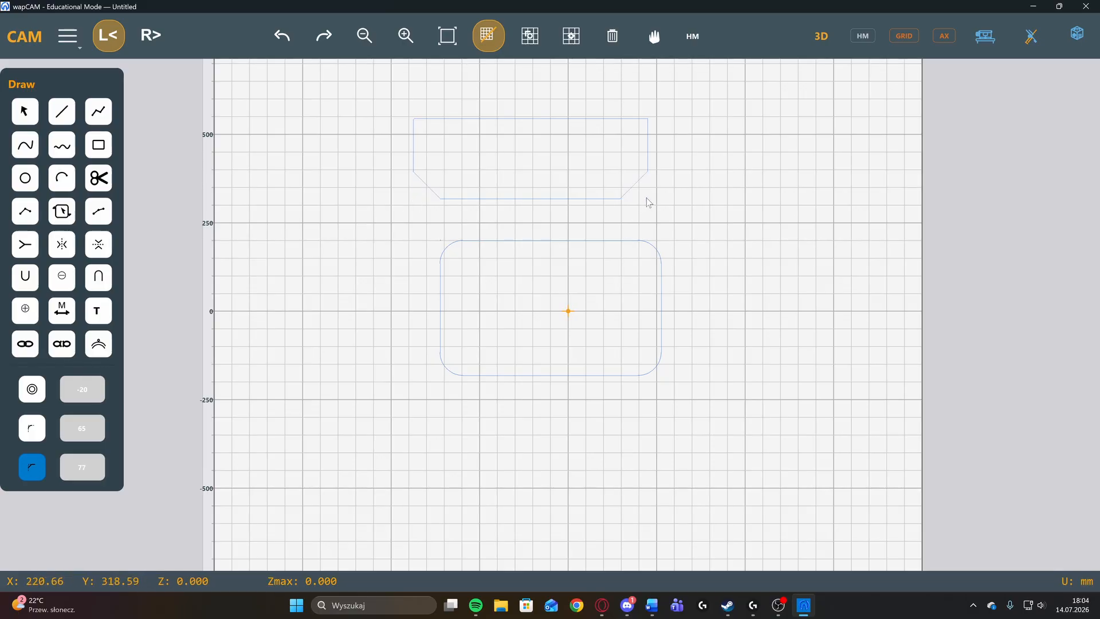
# Undo the recent chamfers on the rectangle above the rounded one and chamfer all four of its corners by 77.
pyautogui.click(647, 118)
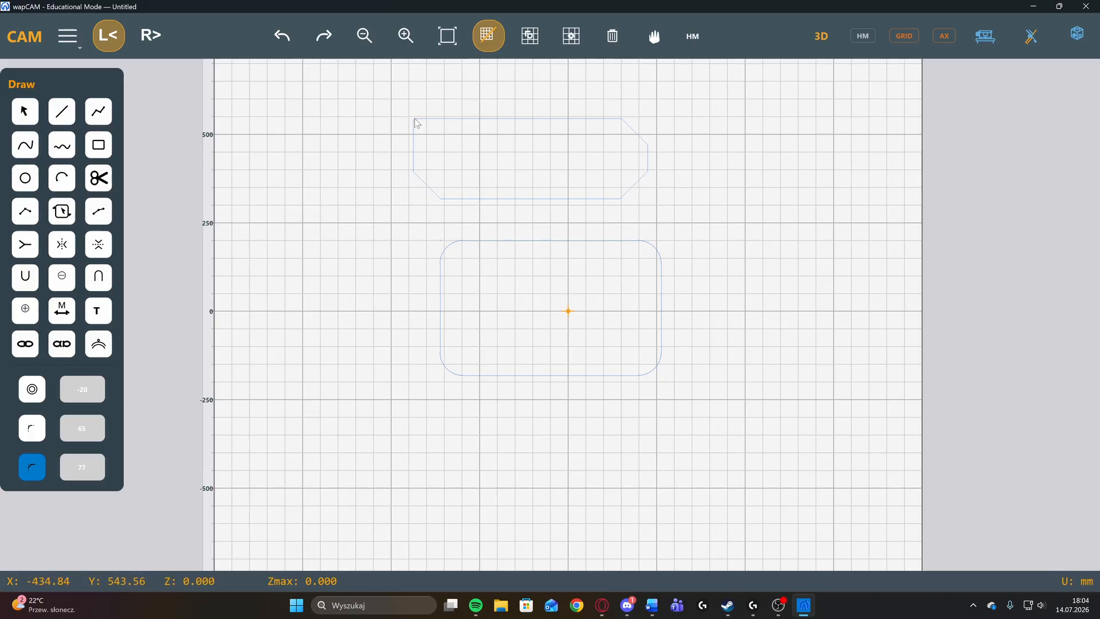
pyautogui.click(288, 44)
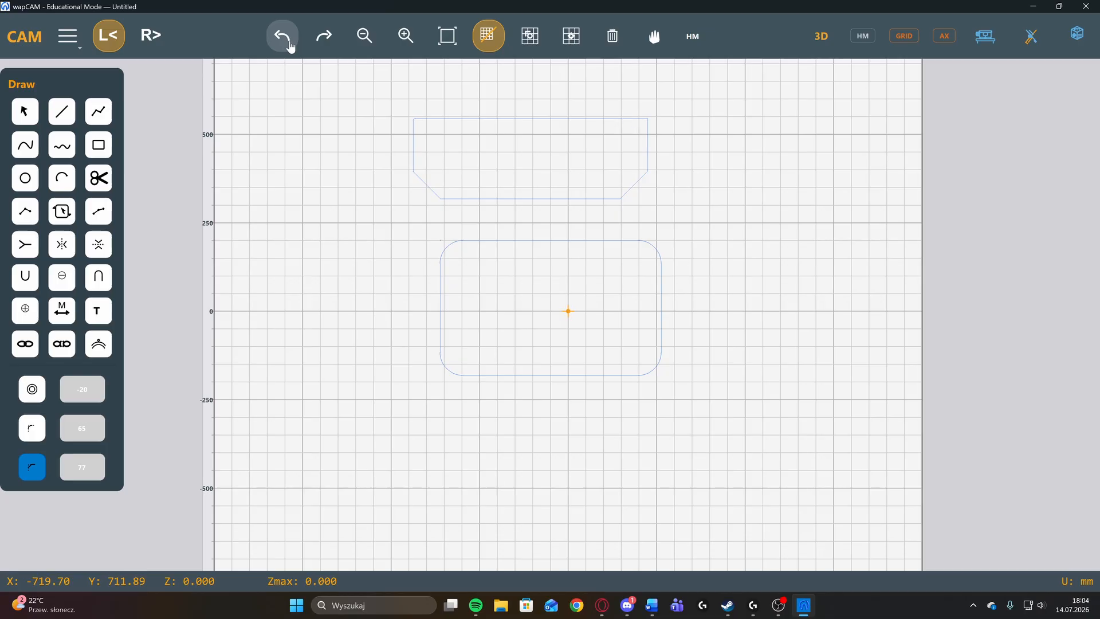
pyautogui.click(289, 45)
pyautogui.click(291, 46)
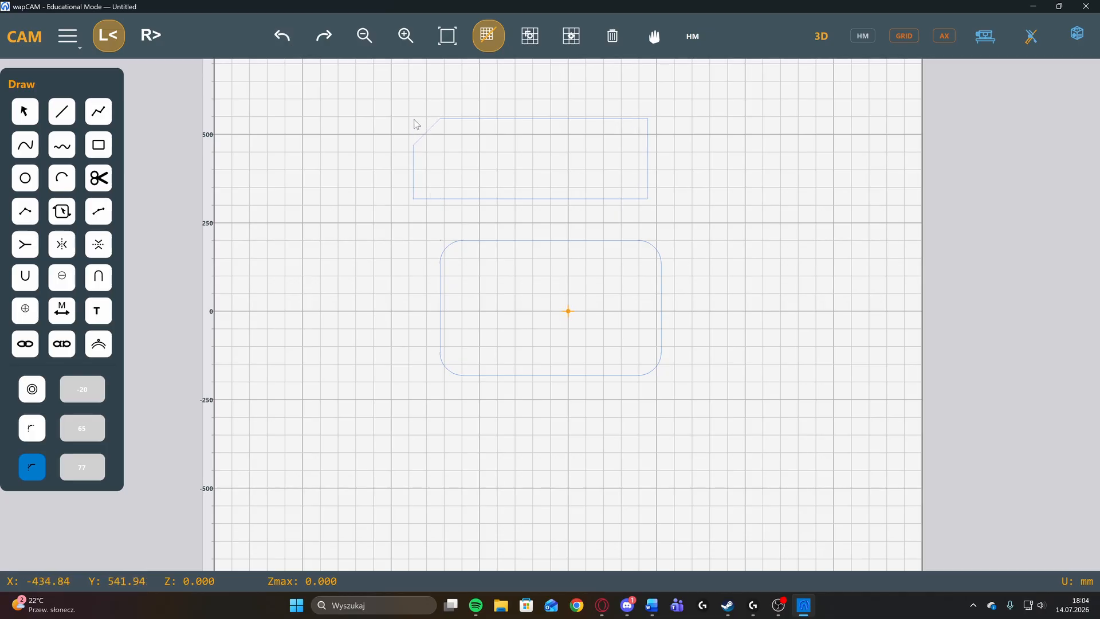
pyautogui.click(412, 196)
pyautogui.click(647, 195)
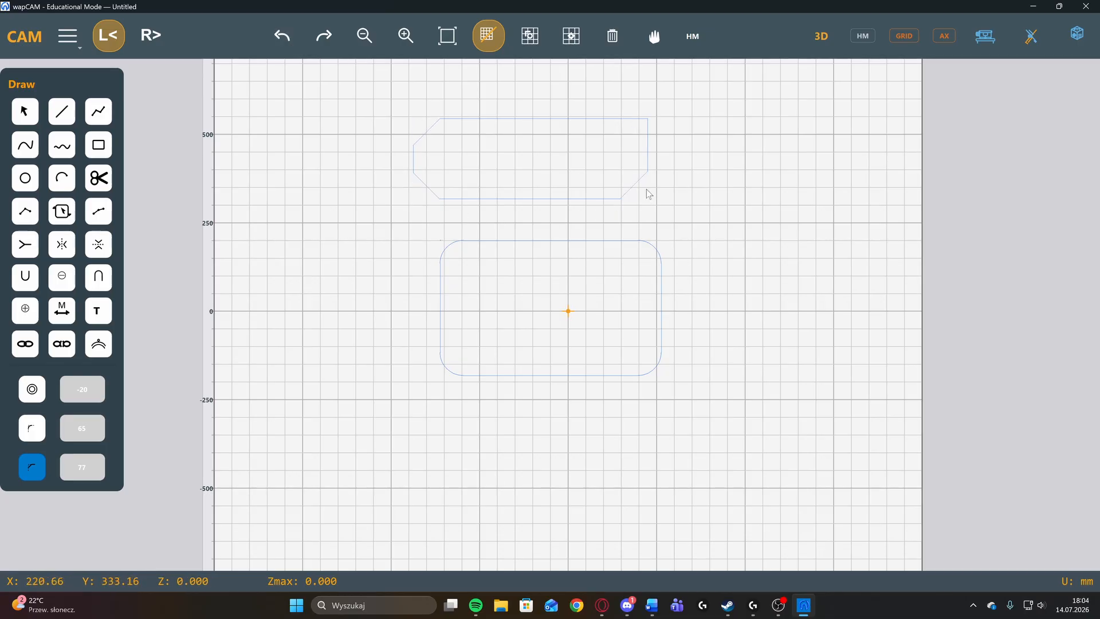
pyautogui.click(649, 121)
# Start a new text at about X -532, Y -335, below the rounded rectangle, with italic turned off.
pyautogui.click(100, 312)
pyautogui.click(380, 430)
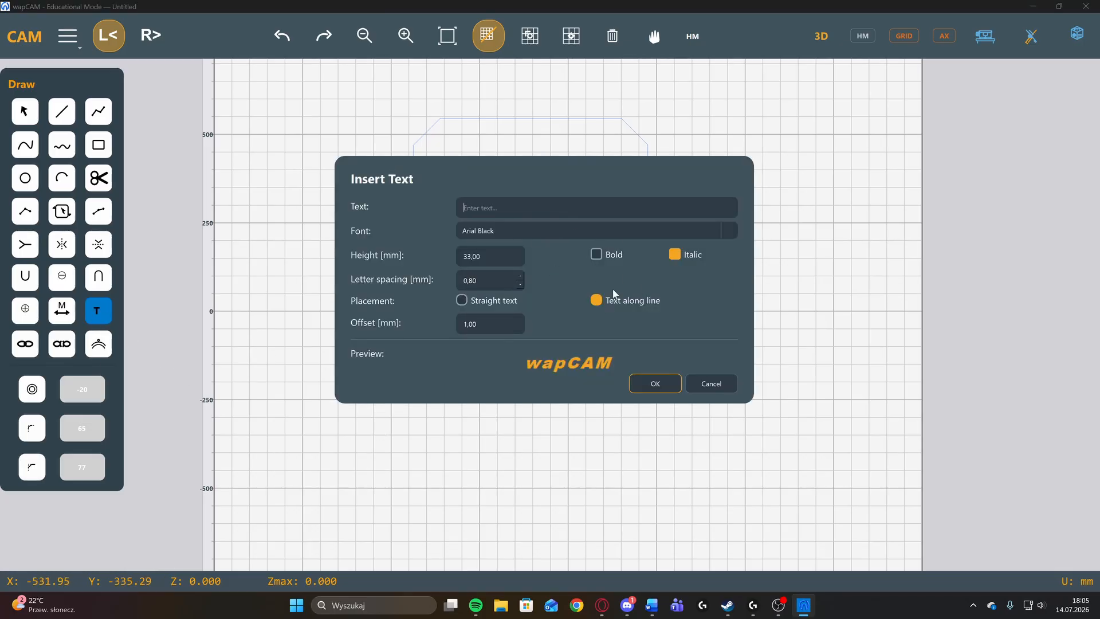
pyautogui.click(539, 224)
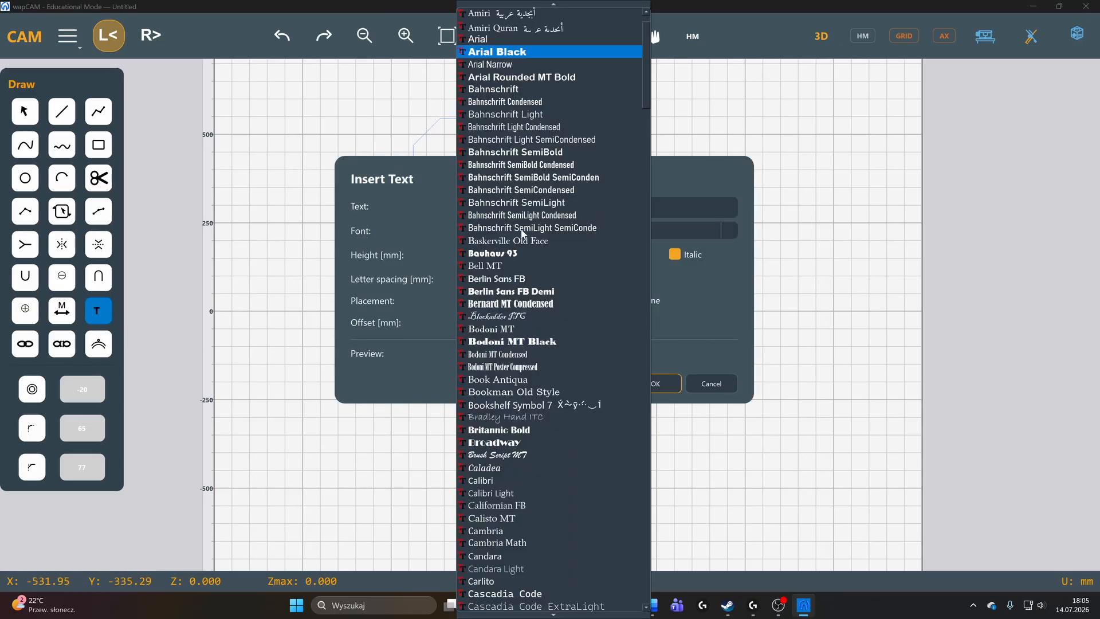
pyautogui.click(688, 280)
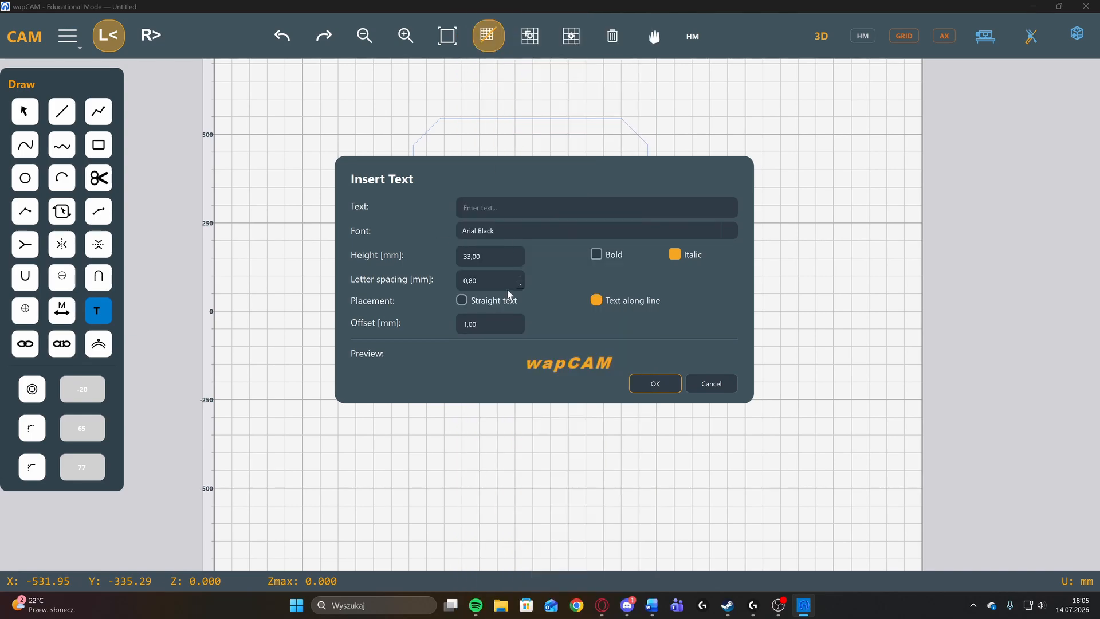
pyautogui.click(596, 254)
pyautogui.click(675, 254)
# Enter wapCAM as the text, set its placement to straight text and insert it.
pyautogui.write('wa')
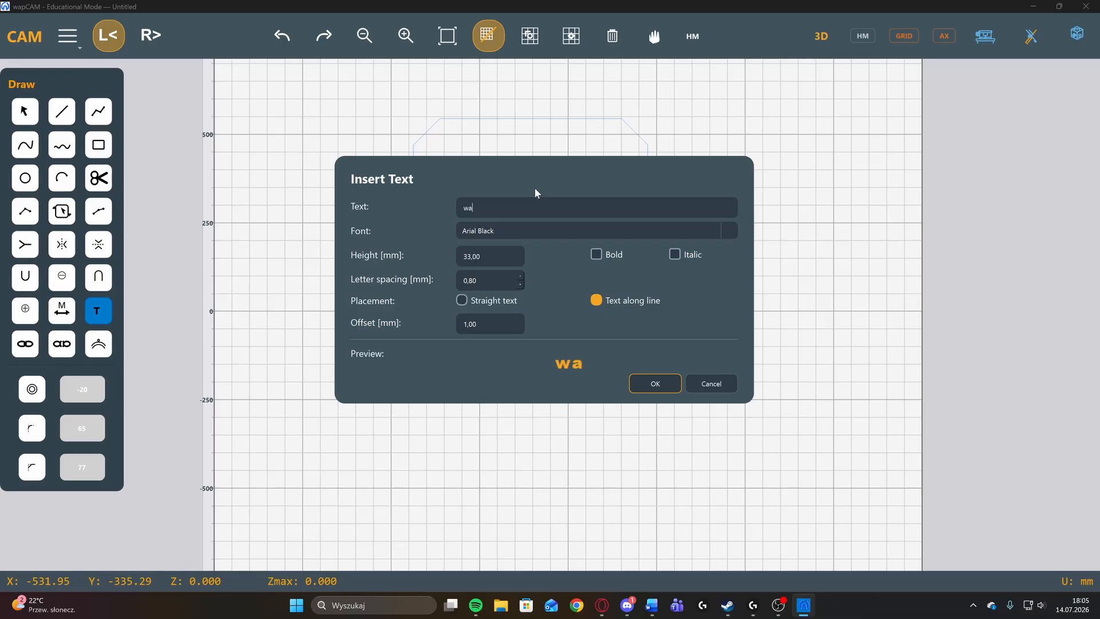
pyautogui.write('pCAM')
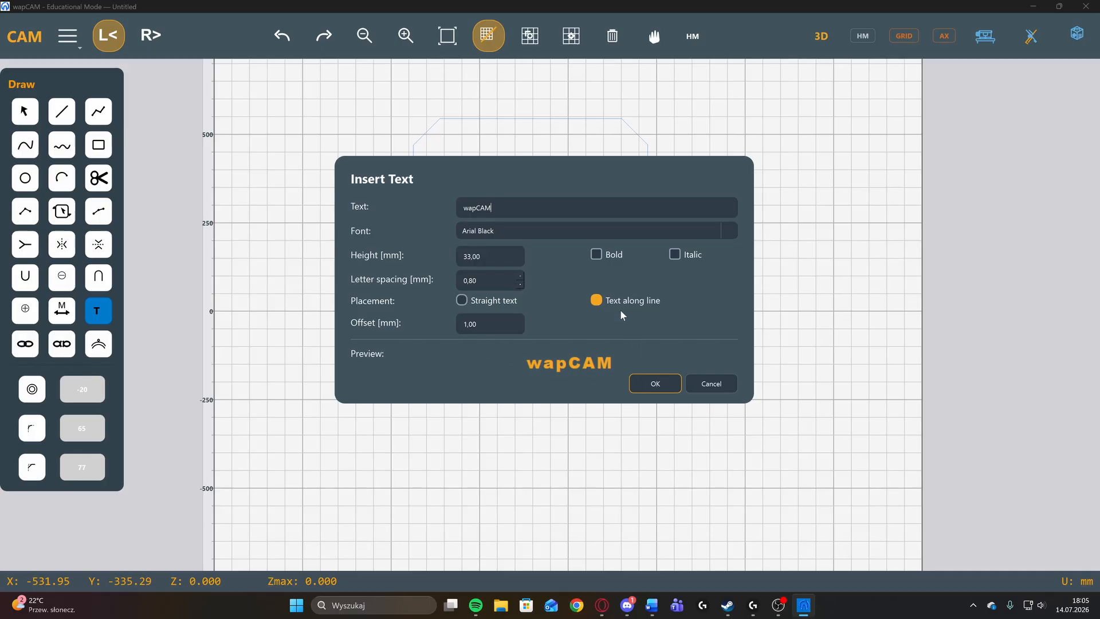
pyautogui.click(462, 301)
pyautogui.click(599, 302)
pyautogui.click(461, 302)
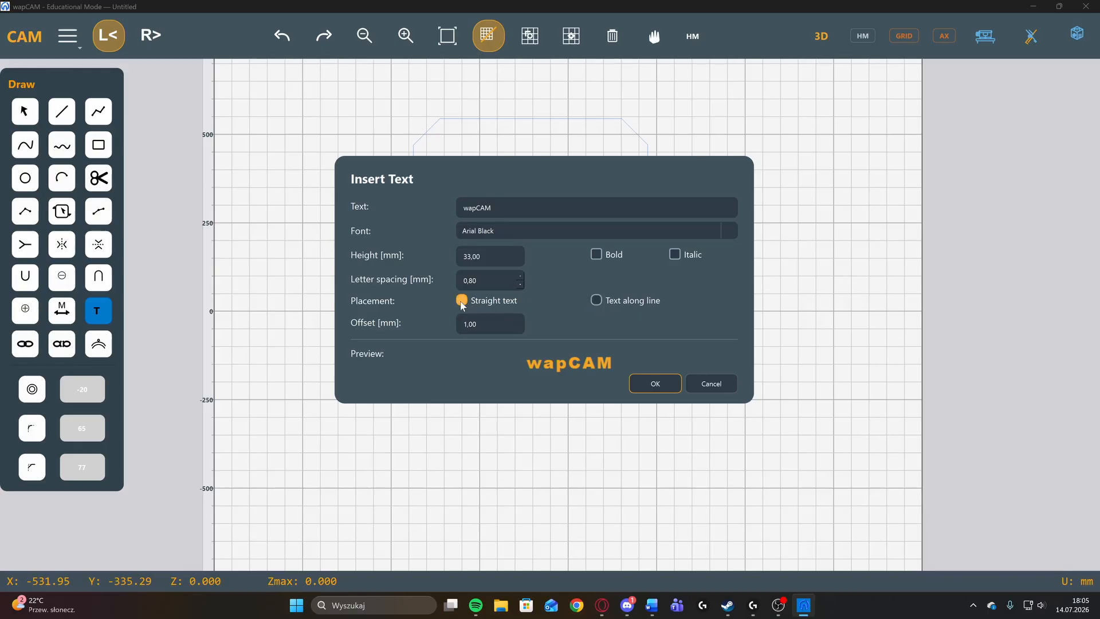
pyautogui.click(653, 383)
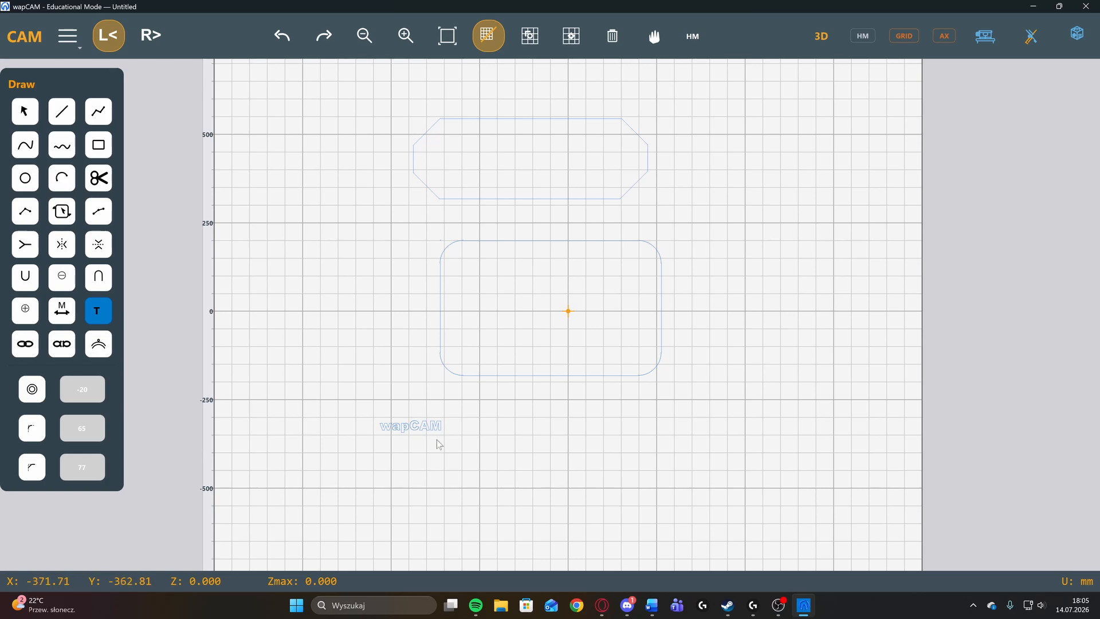
# Set a second wapCAM text to run along a line and draw a slanted guide line for it below the rounded rectangle.
pyautogui.click(489, 482)
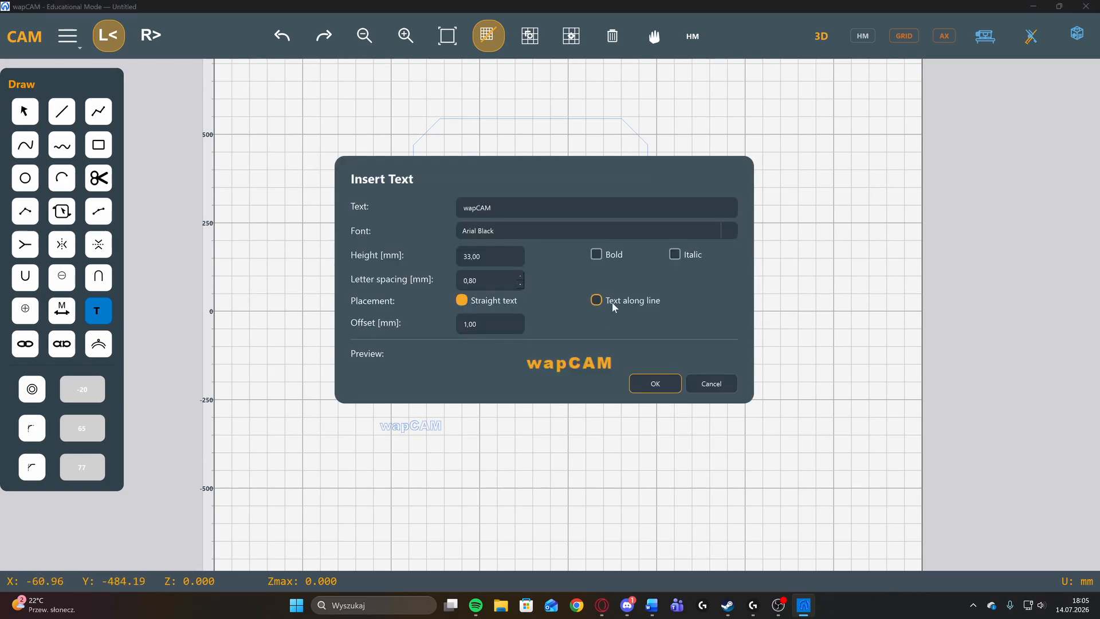
pyautogui.click(597, 300)
pyautogui.click(656, 382)
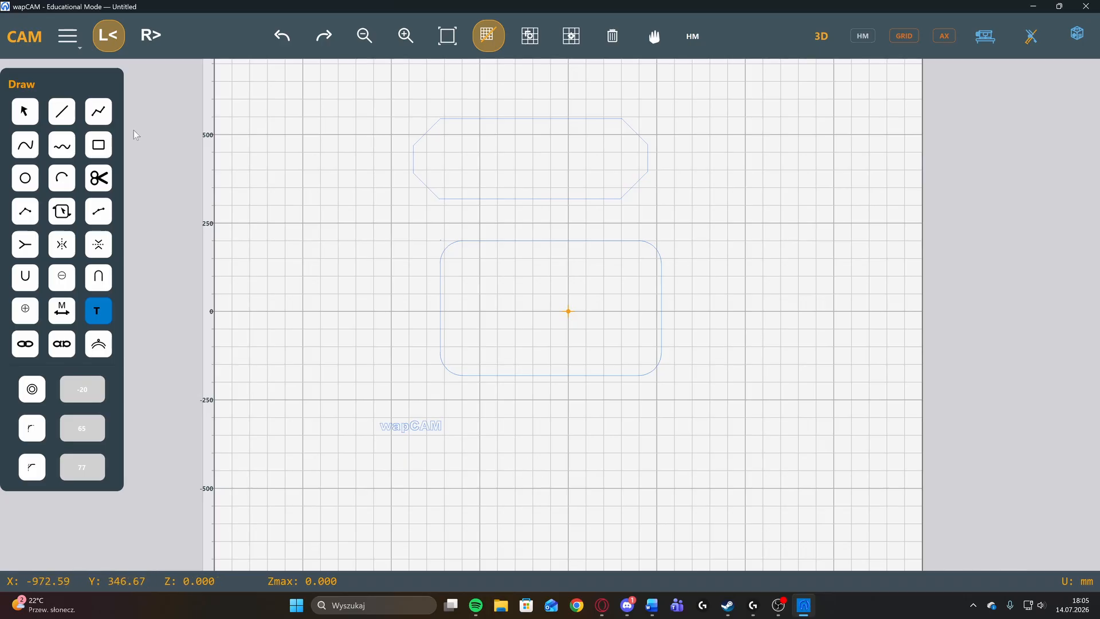
pyautogui.click(62, 111)
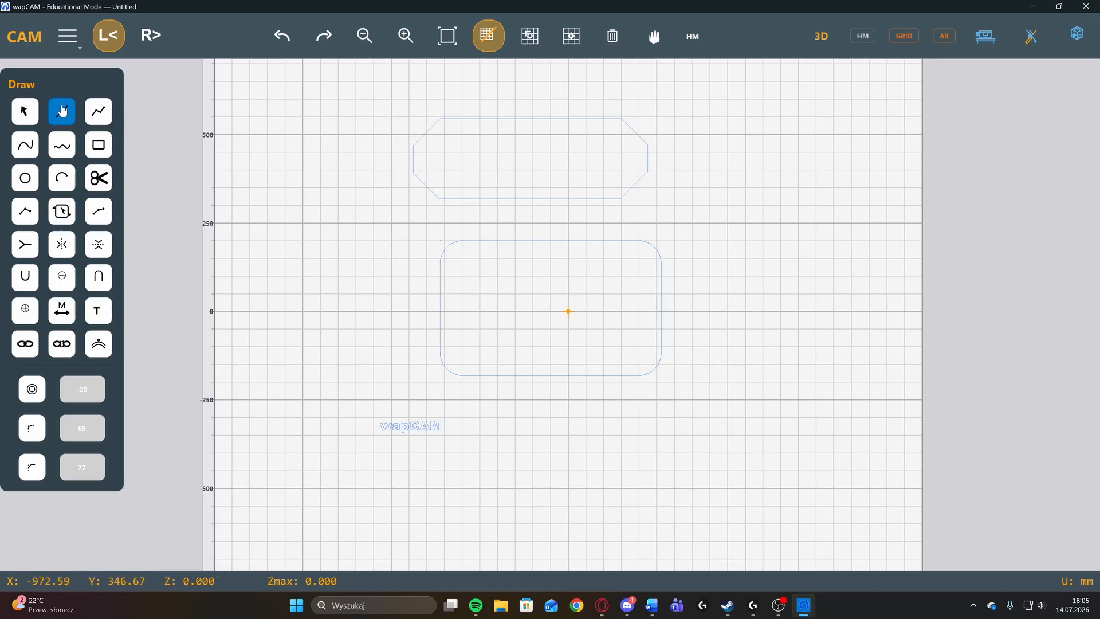
pyautogui.click(564, 499)
pyautogui.click(756, 398)
pyautogui.click(98, 311)
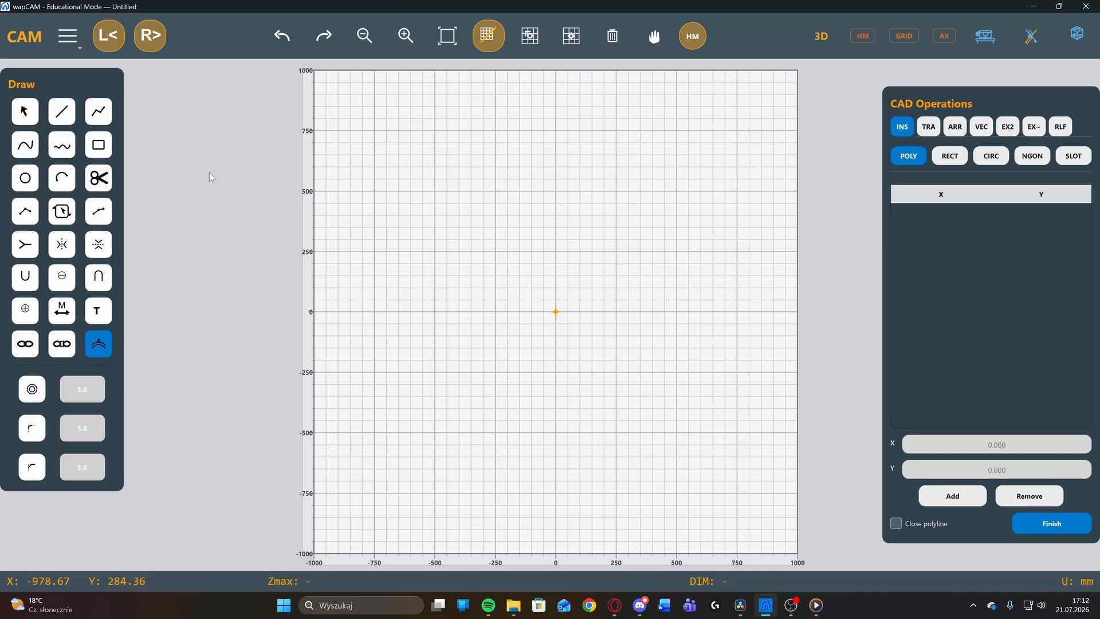
# Draw a rectangle about 1050 by 500 mm above the origin and open the 2D extrusion settings.
pyautogui.click(95, 150)
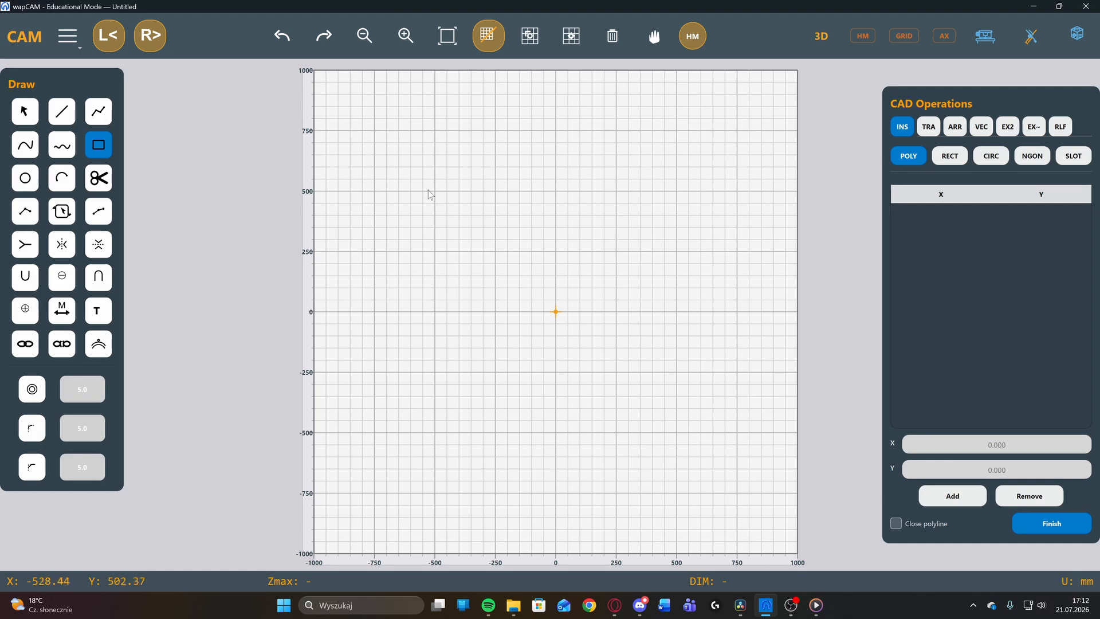
pyautogui.moveTo(424, 190)
pyautogui.mouseDown()
pyautogui.moveTo(601, 300)
pyautogui.moveTo(679, 314)
pyautogui.mouseUp()
pyautogui.click(1012, 127)
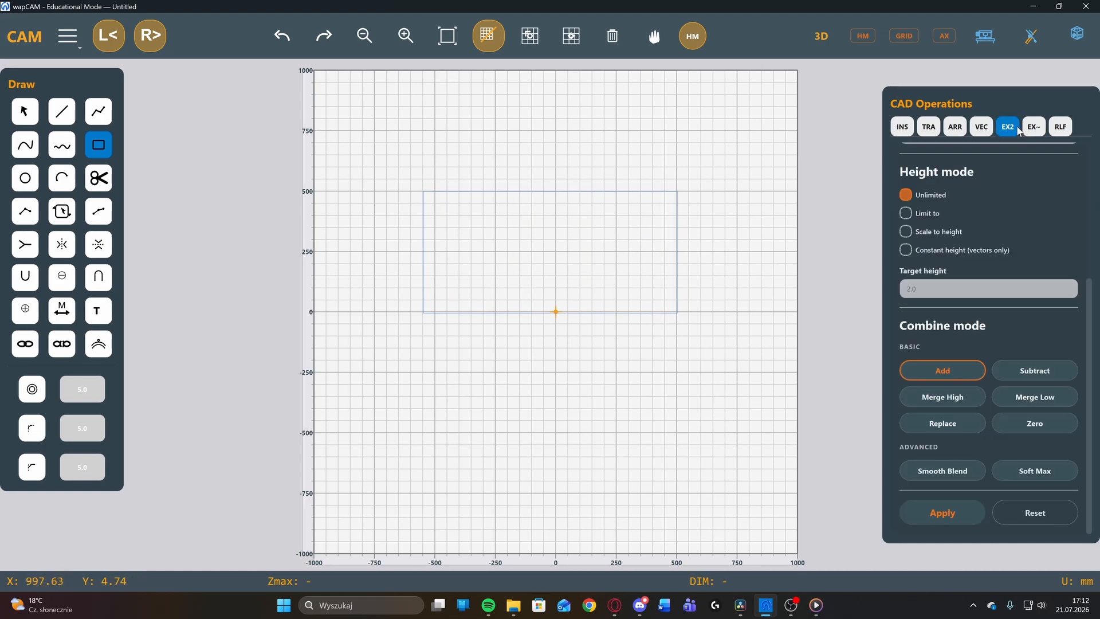
pyautogui.click(1032, 128)
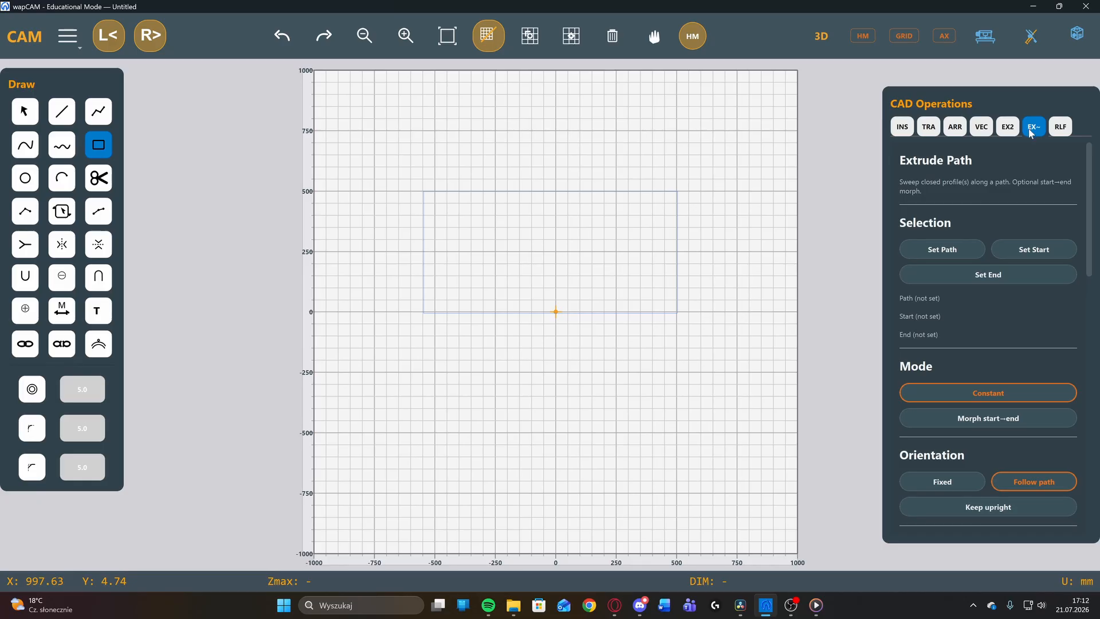
pyautogui.click(1009, 127)
pyautogui.click(982, 128)
pyautogui.click(1008, 128)
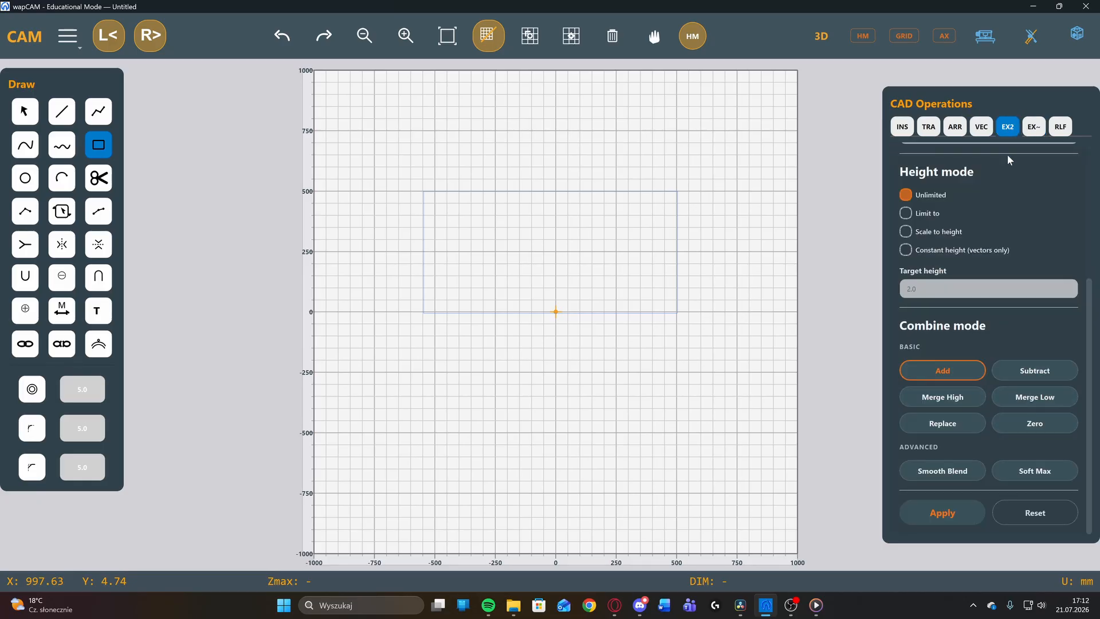
# Extrude the rectangle into a relief with the Pyramid profile, unlimited height and the Add combine mode.
pyautogui.scroll(3, 1005, 189)
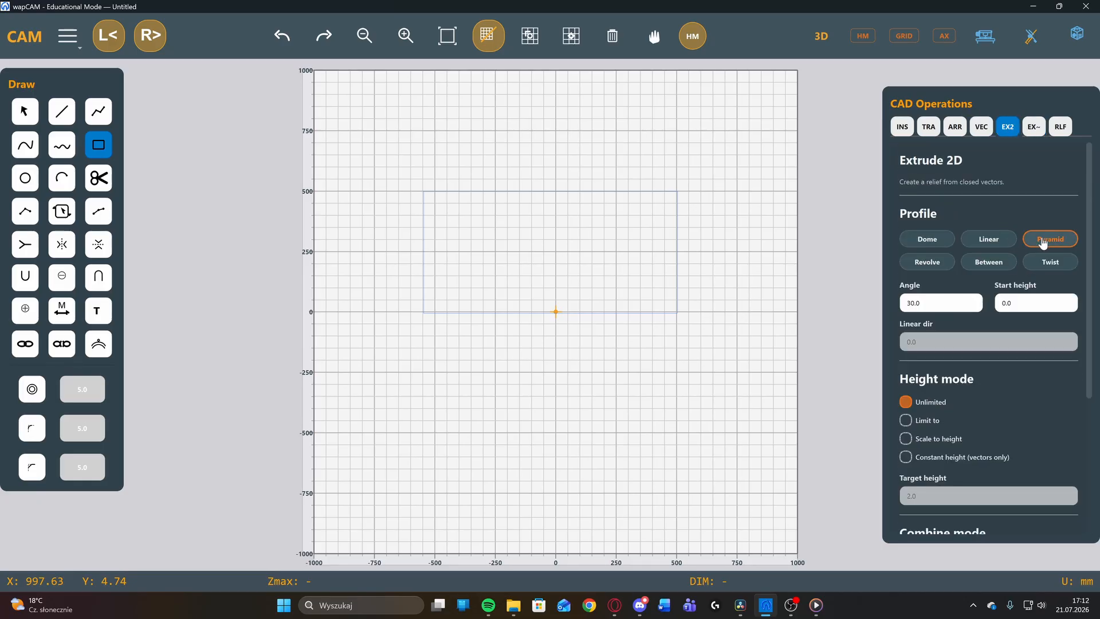
pyautogui.scroll(-4, 1033, 323)
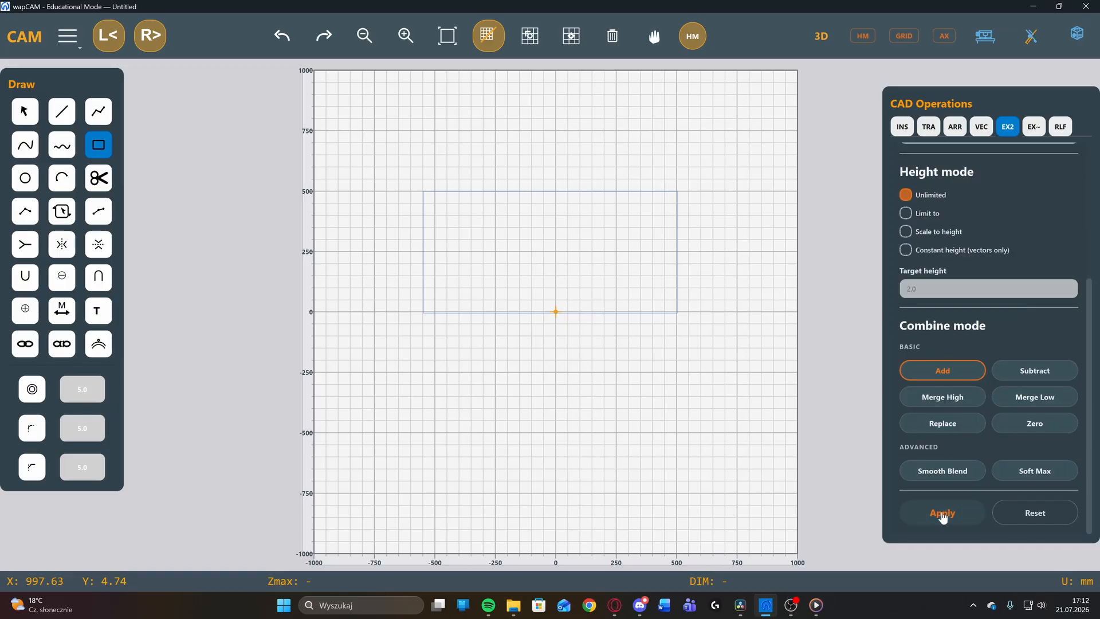
pyautogui.click(24, 111)
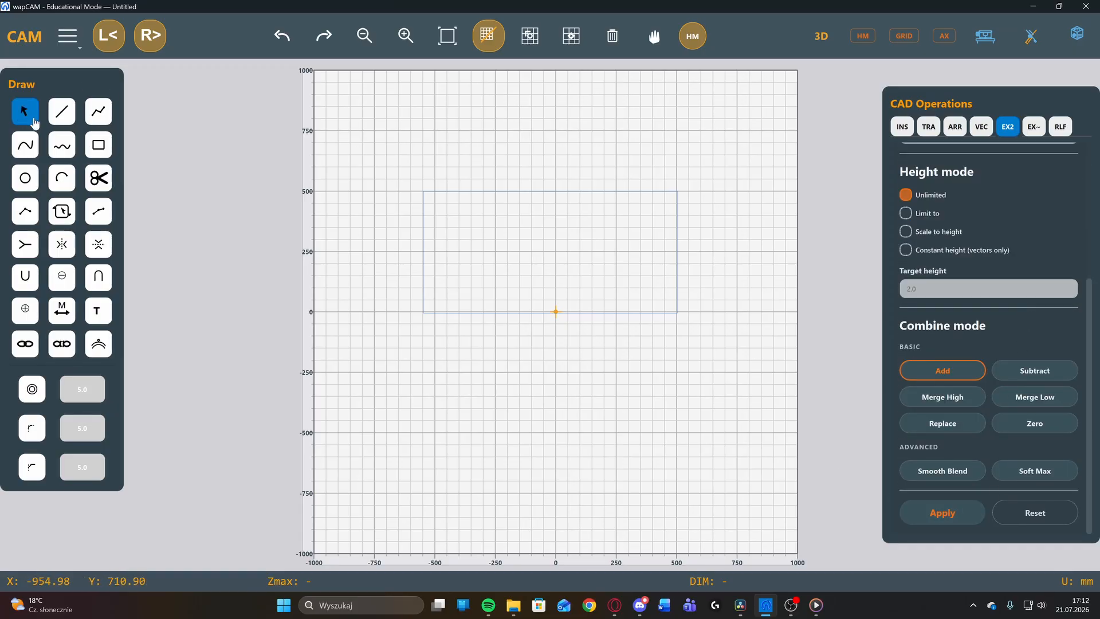
pyautogui.click(550, 192)
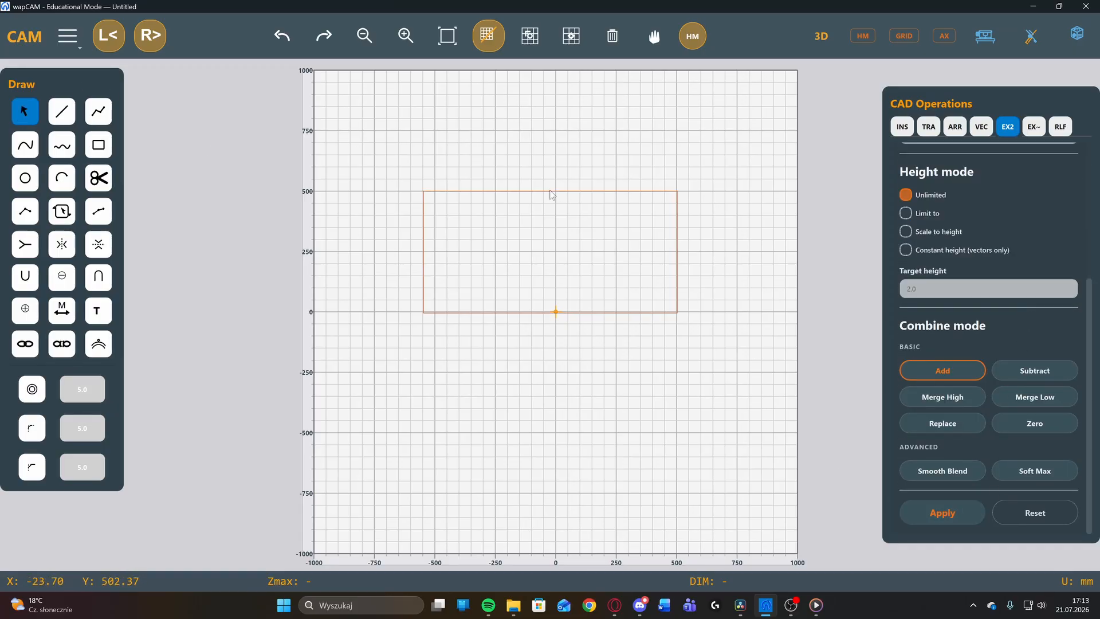
pyautogui.click(947, 514)
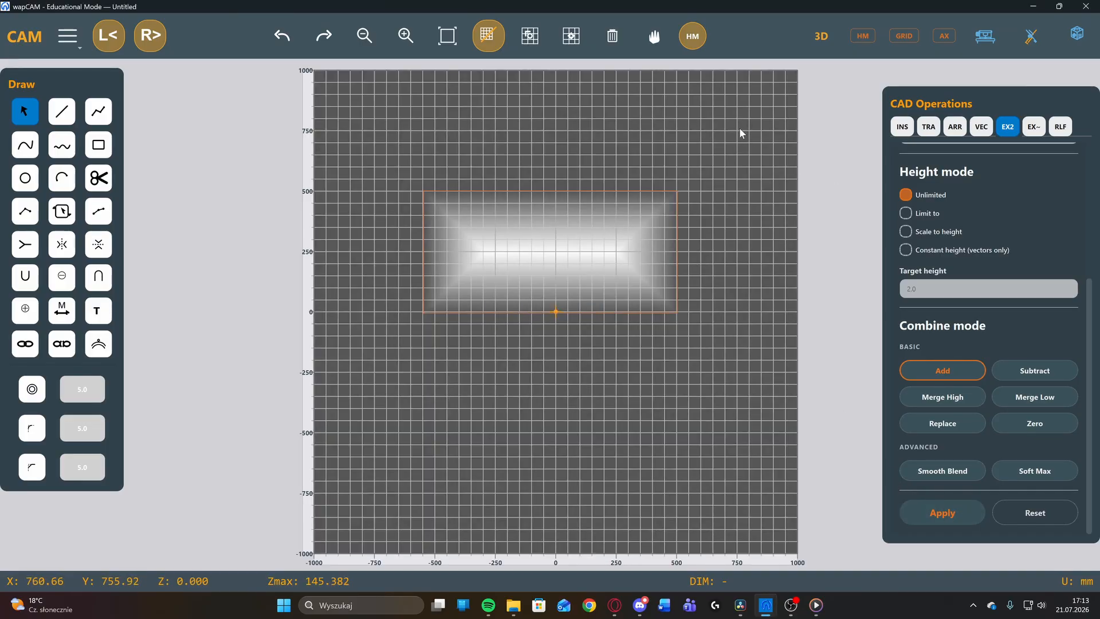
# Hide the heightmap display of the relief and show it again.
pyautogui.click(695, 45)
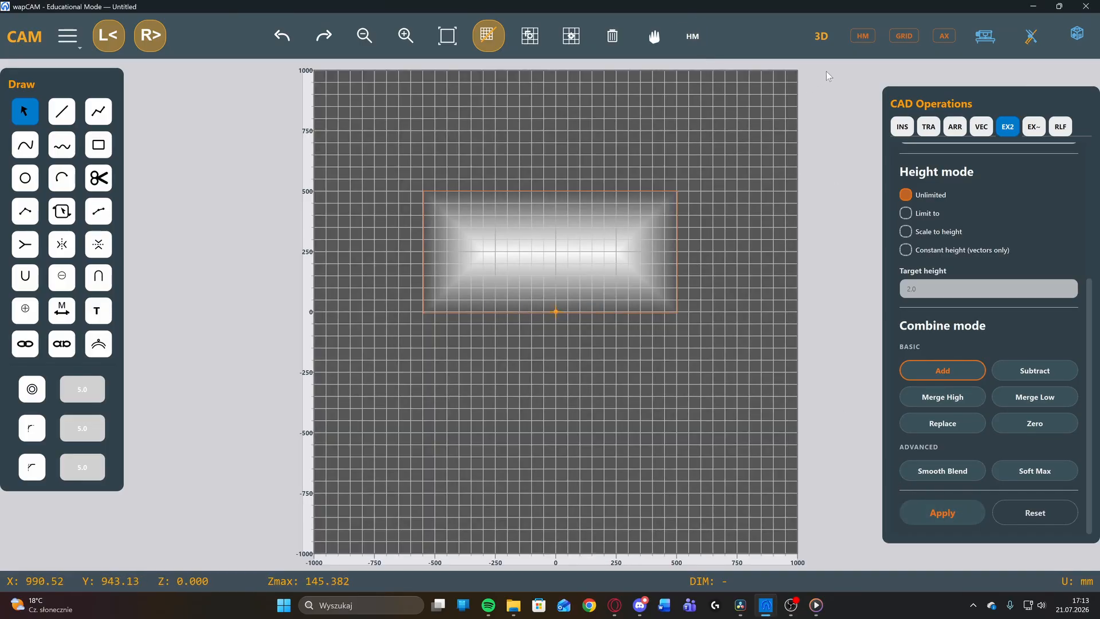
pyautogui.click(861, 38)
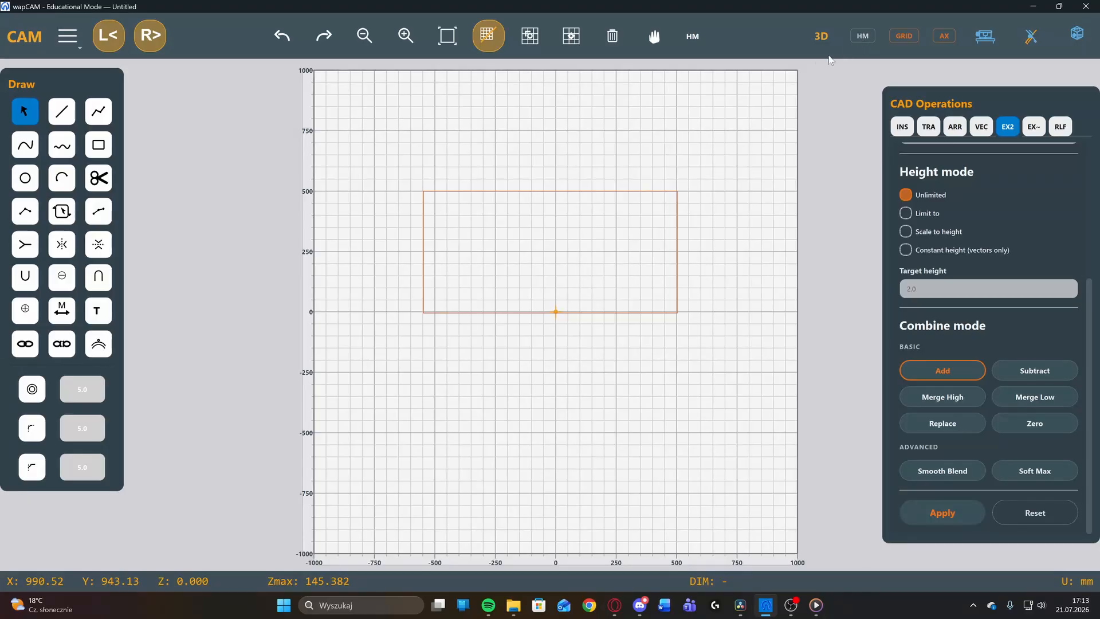
pyautogui.click(691, 41)
pyautogui.click(862, 36)
# Inspect the pyramid relief in 3D from several angles and return to the 2D view.
pyautogui.click(821, 36)
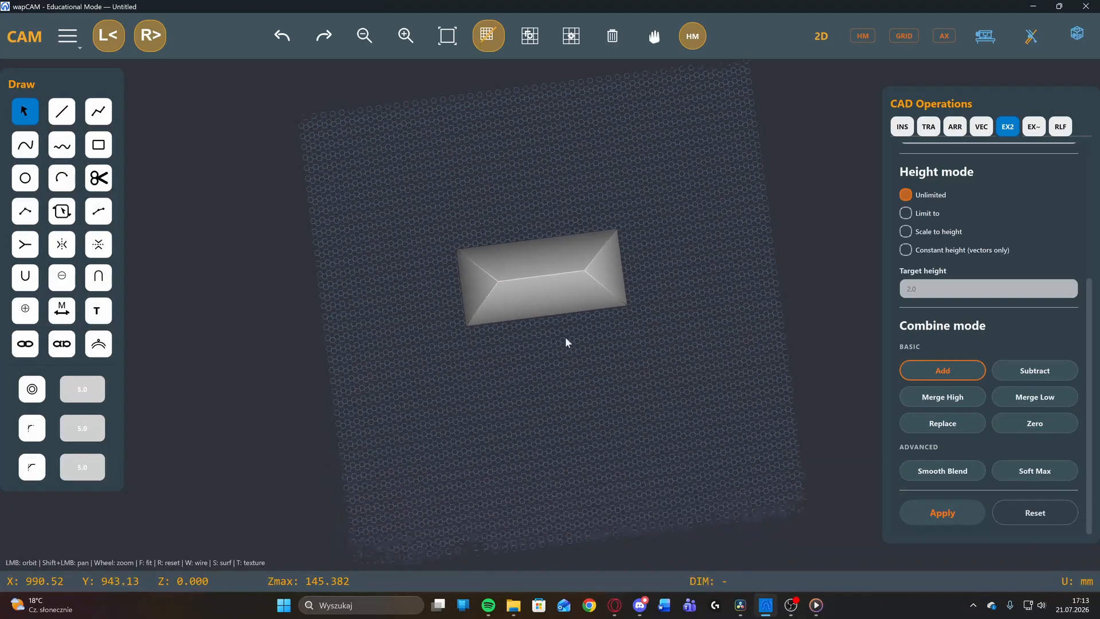
pyautogui.moveTo(566, 342); pyautogui.dragTo(729, 201)
pyautogui.moveTo(650, 291); pyautogui.dragTo(408, 299)
pyautogui.click(823, 38)
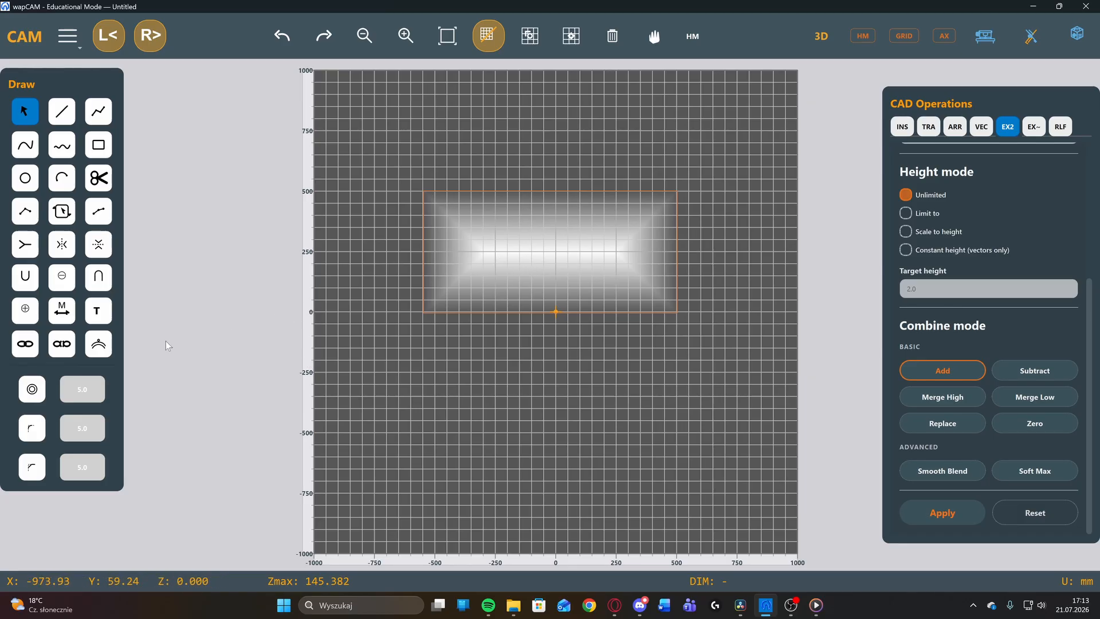
# Create three single contours on the pyramid relief at heights of about 110, 70 and 30 mm.
pyautogui.click(98, 343)
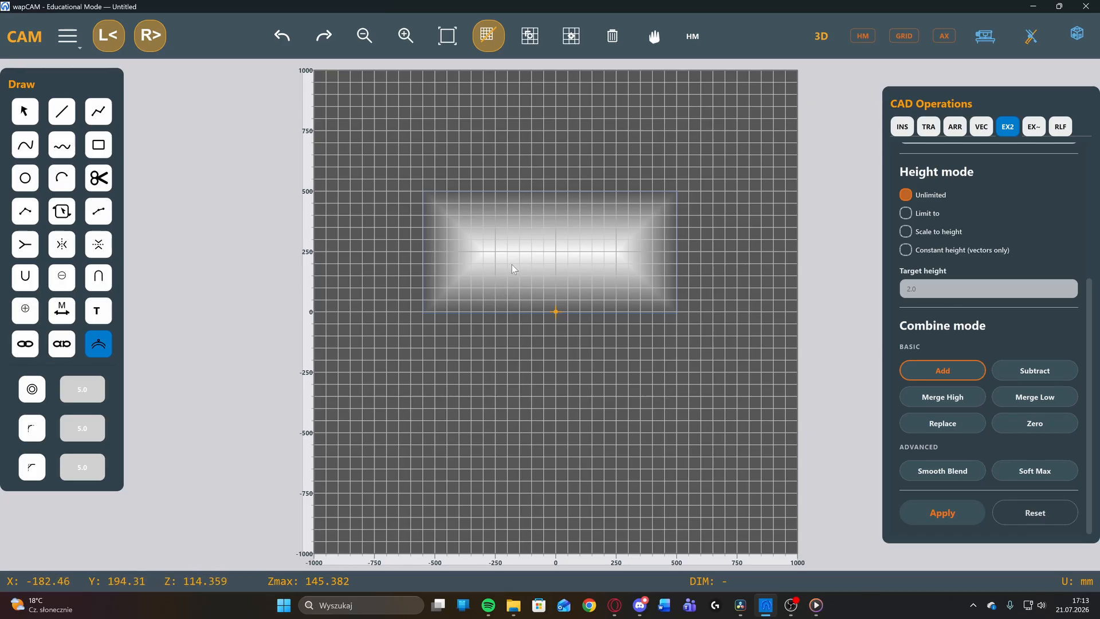
pyautogui.click(513, 265)
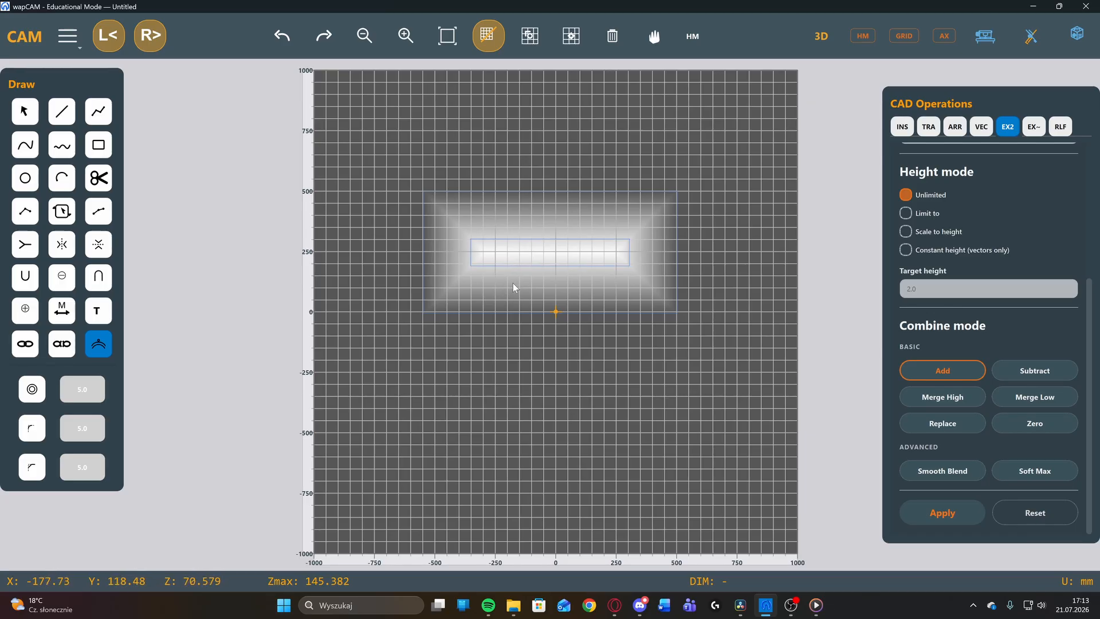
pyautogui.click(513, 283)
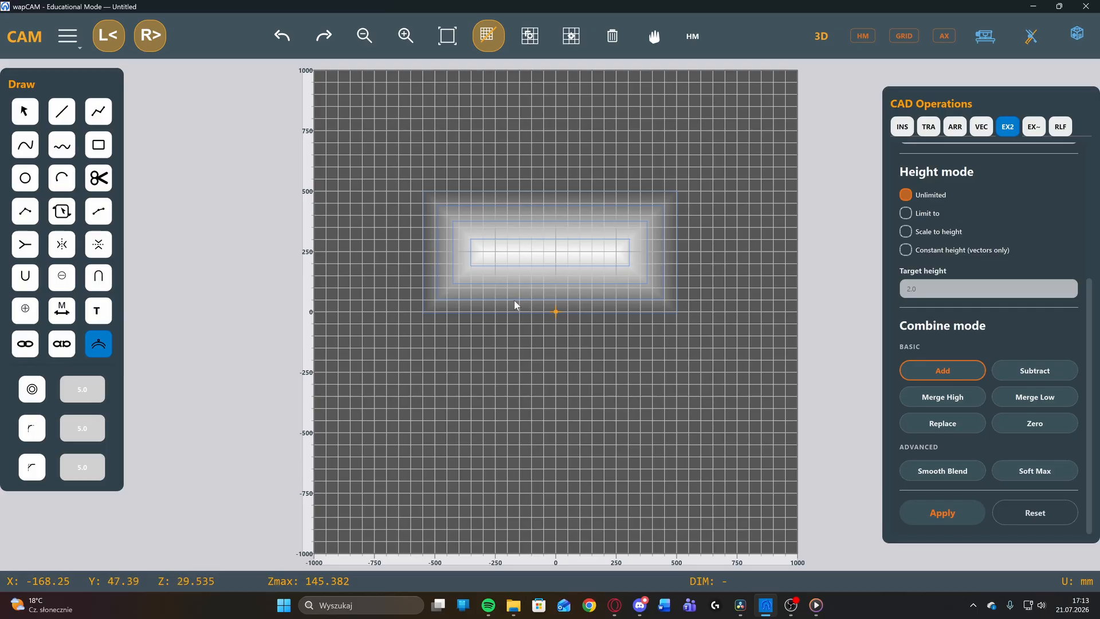
pyautogui.click(517, 298)
# Generate contours over the whole relief with a contour step of 3 mm.
pyautogui.rightClick(517, 291)
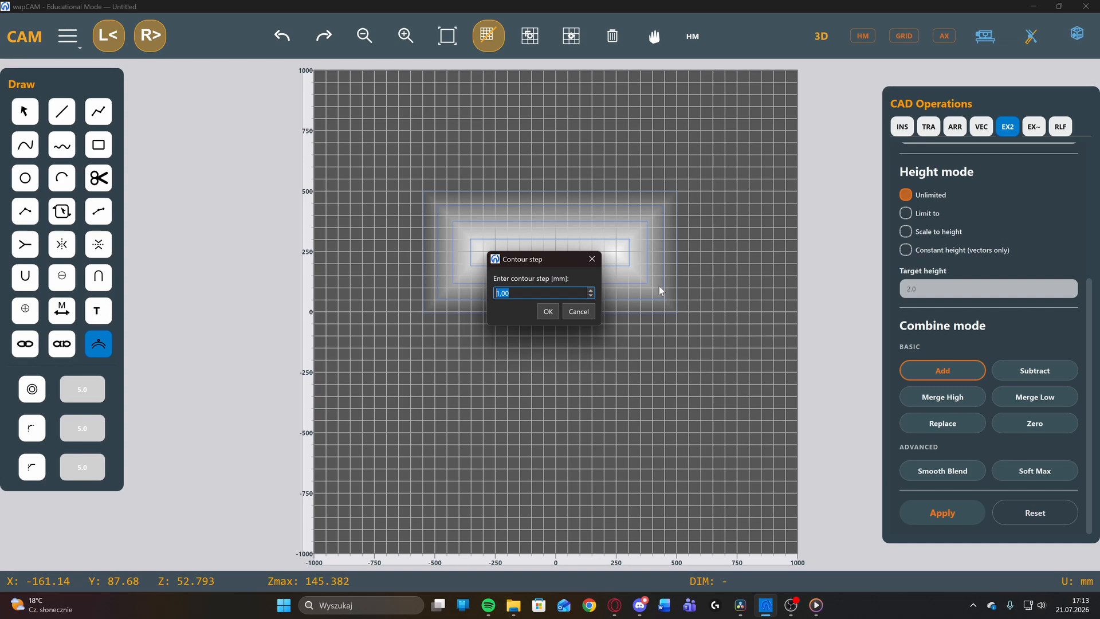
pyautogui.write('3')
pyautogui.click(549, 314)
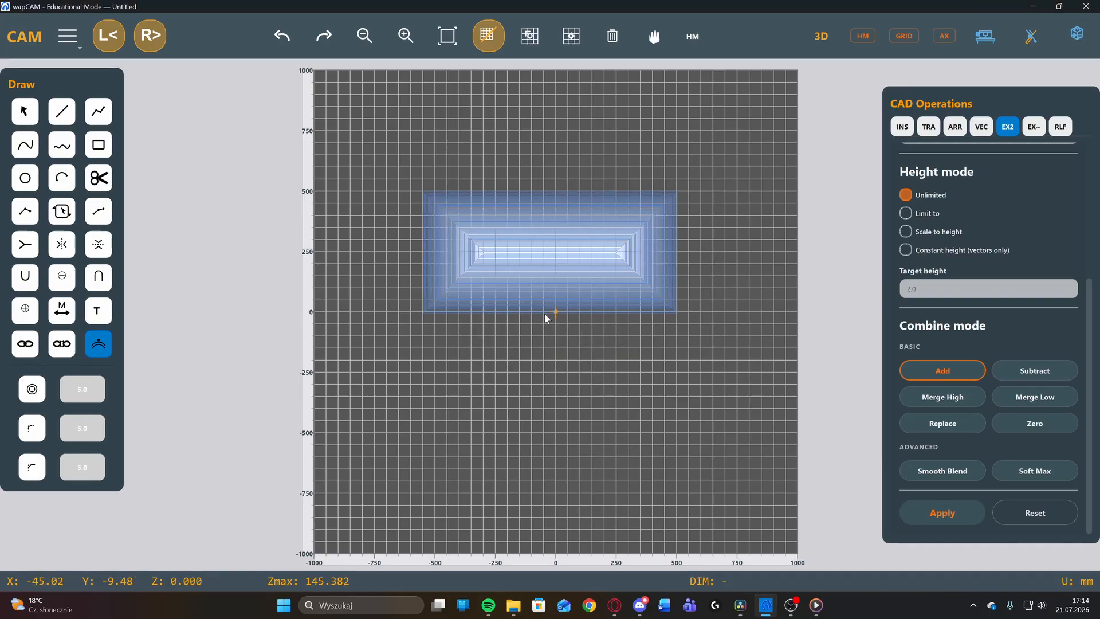